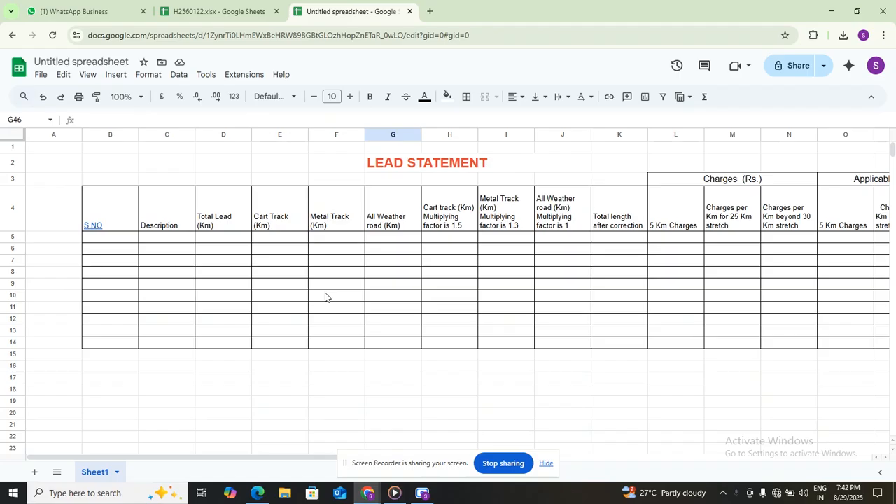
# Step: Review the lead statement table's column headings and the term definitions written below it, from Lead to Definition of Lead Statement
pyautogui.scroll(-3, 325, 297)
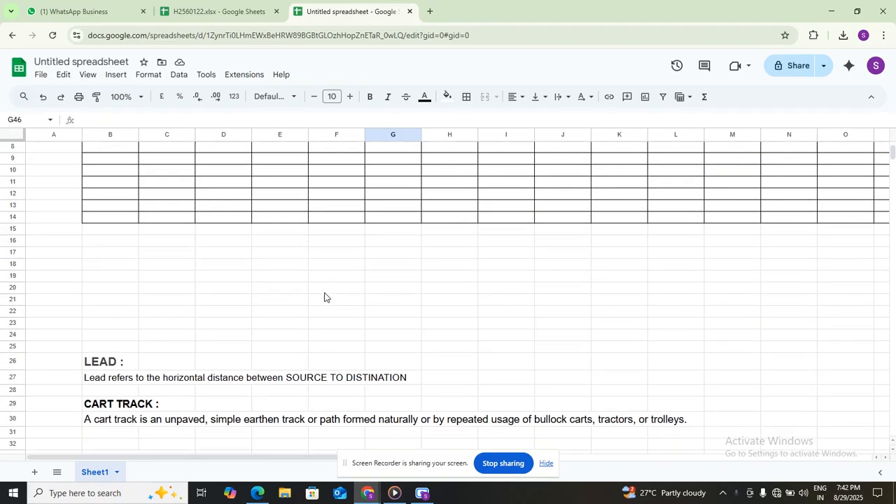
pyautogui.scroll(-1, 302, 391)
pyautogui.scroll(-8, 302, 390)
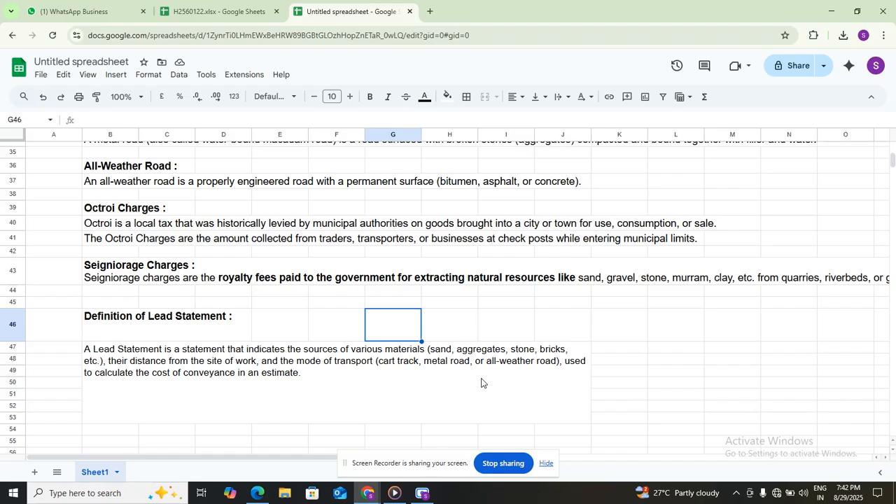
pyautogui.scroll(10, 481, 383)
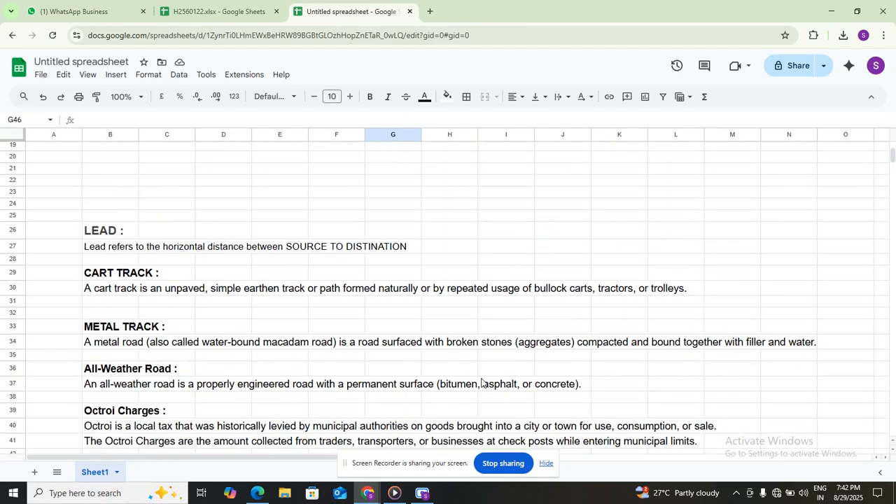
pyautogui.scroll(2, 481, 383)
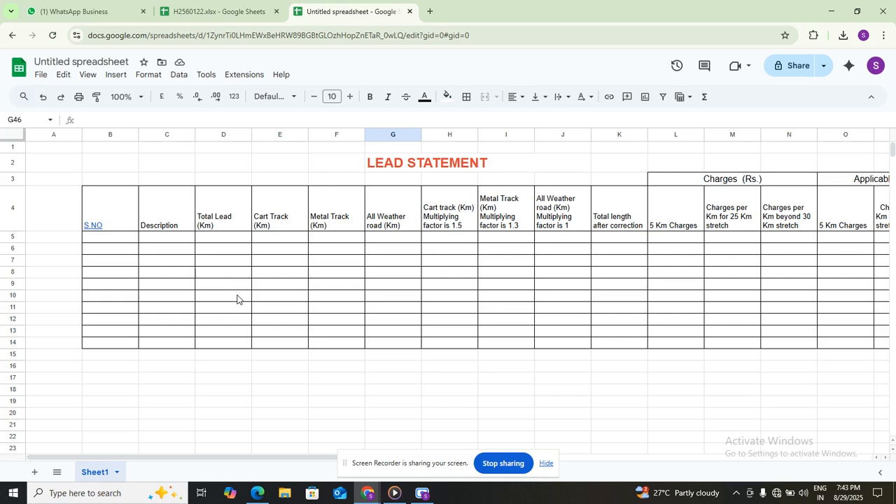
pyautogui.moveTo(133, 197)
pyautogui.scroll(-5, 275, 334)
pyautogui.scroll(-4, 275, 335)
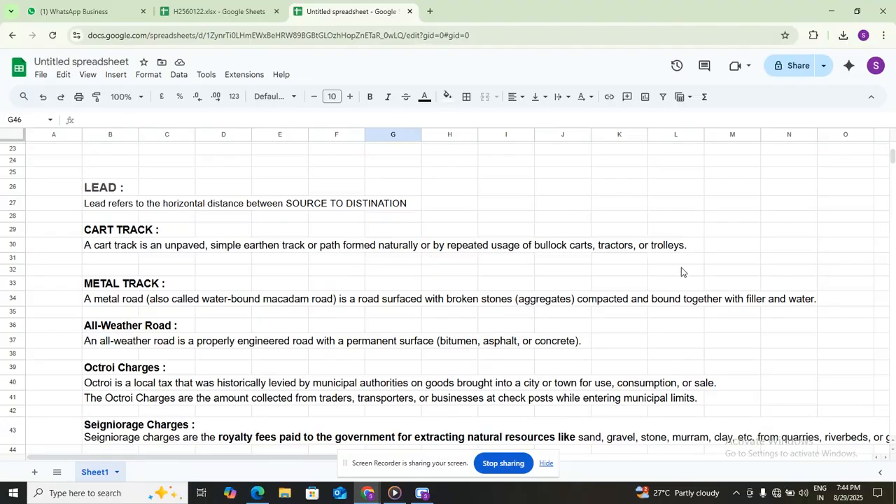
pyautogui.scroll(8, 279, 263)
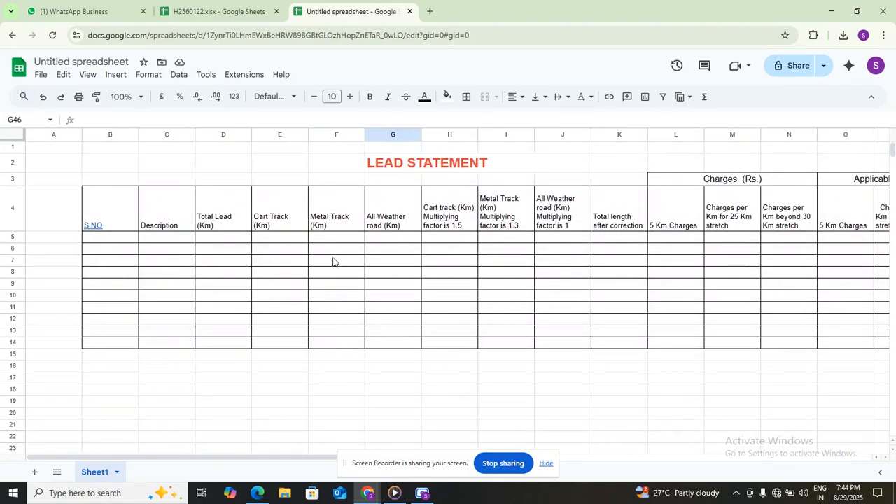
pyautogui.scroll(-1, 333, 262)
pyautogui.scroll(-5, 333, 262)
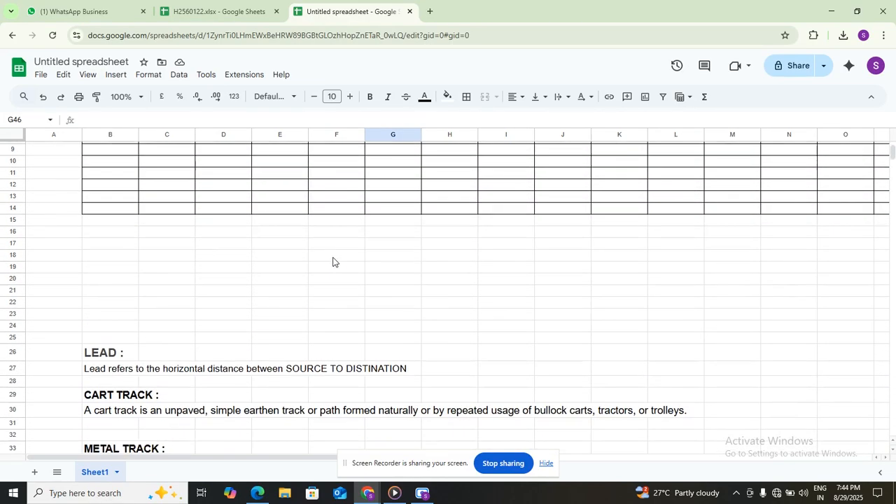
pyautogui.scroll(-3, 303, 336)
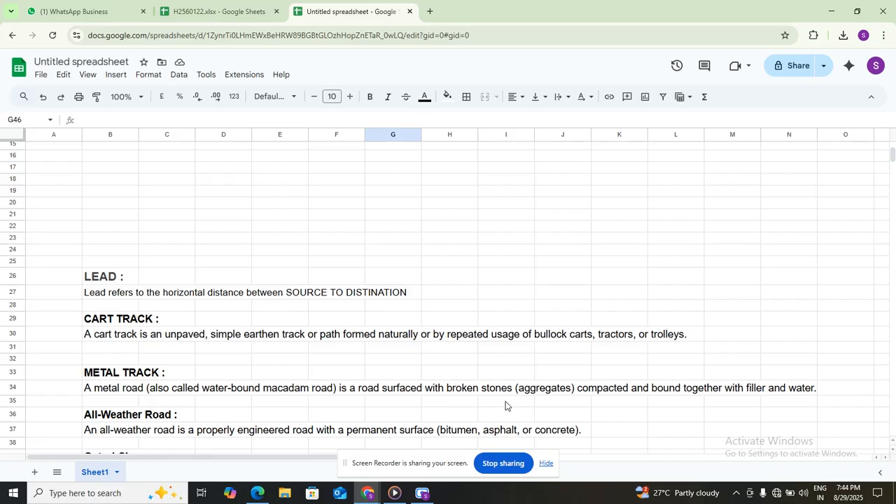
pyautogui.scroll(5, 506, 405)
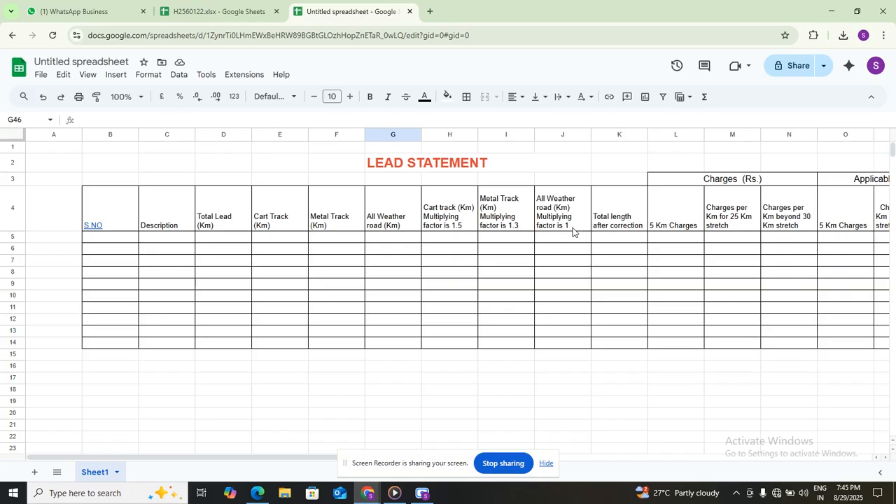
pyautogui.hscroll(5, 571, 231)
pyautogui.hscroll(-1, 564, 231)
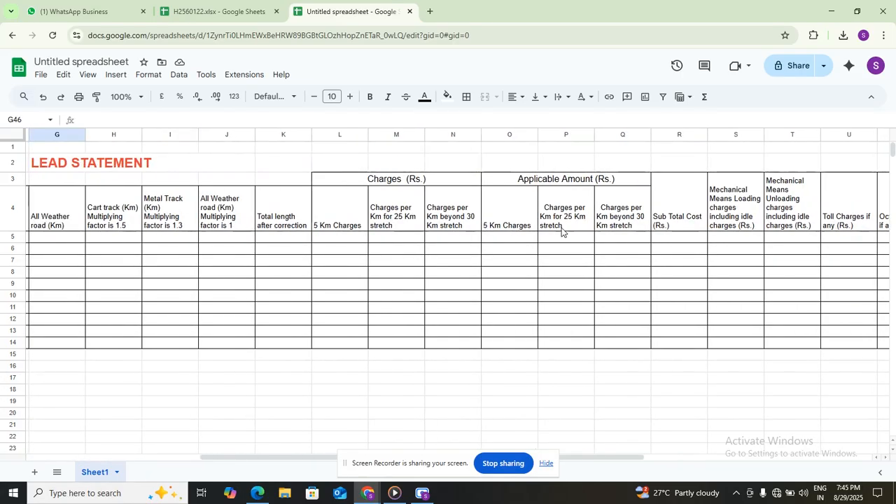
pyautogui.hscroll(-5, 341, 238)
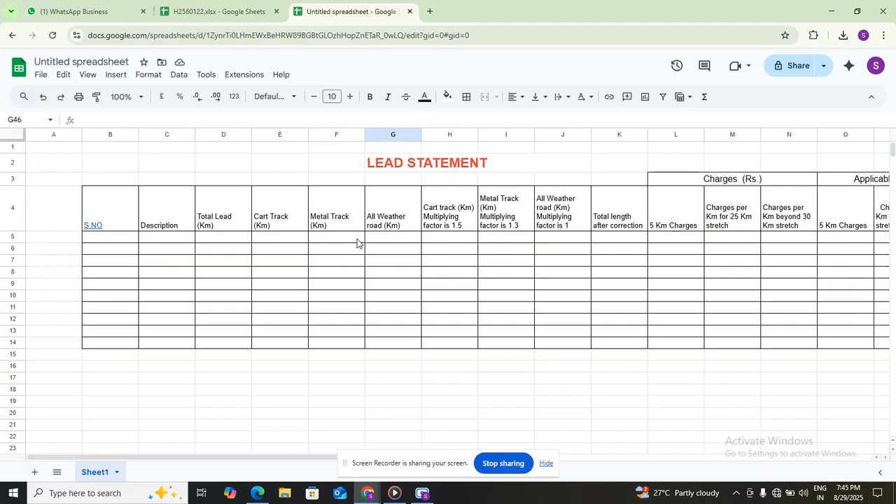
# Step: Fill in serial number 1 and the description "sand (Coarse)" in the first row of the table
pyautogui.click(121, 236)
pyautogui.doubleClick(120, 235)
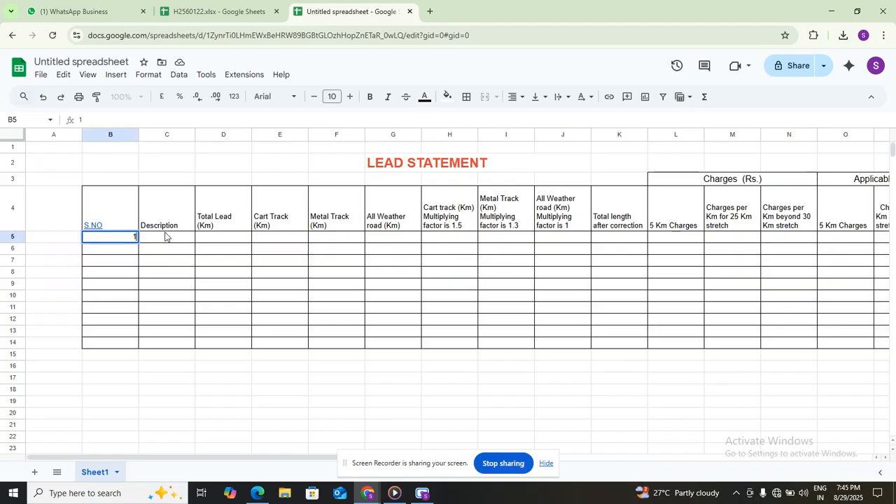
pyautogui.press('Tab')
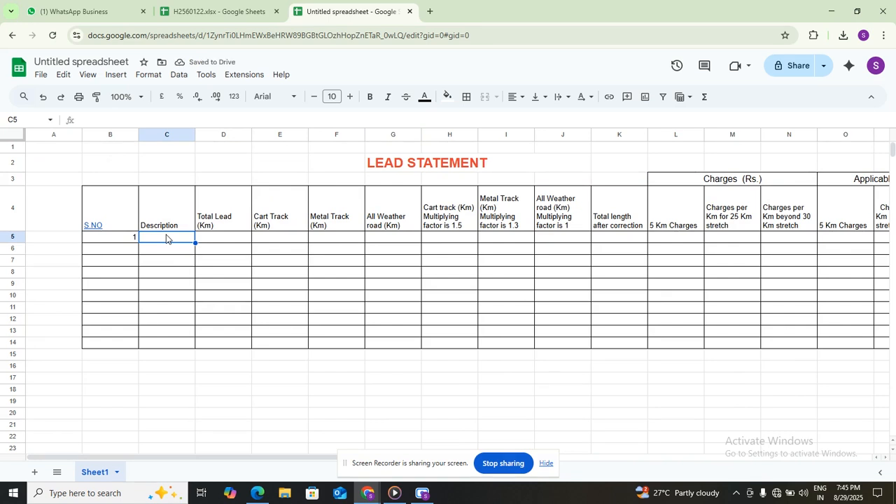
pyautogui.write('sand')
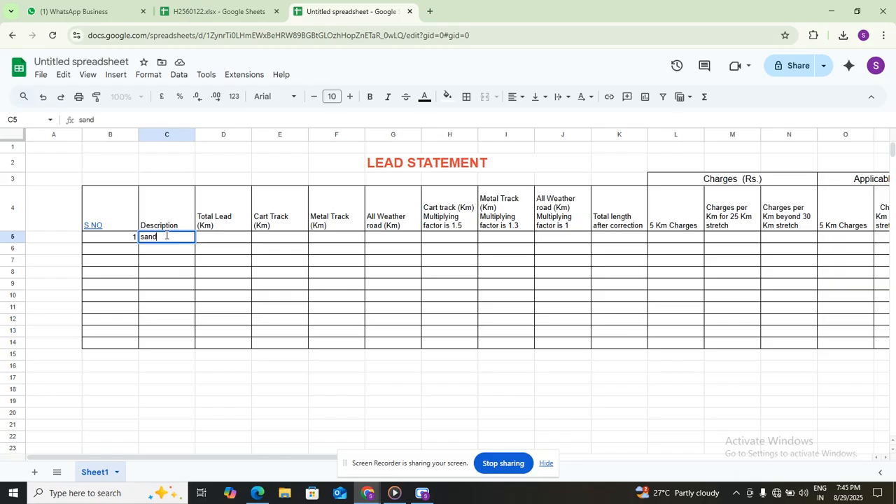
pyautogui.write(' (Coarse')
# Step: Enter the sand row's distances: Total Lead 200, Cart Track 6 and Metal Track 10
pyautogui.click(215, 242)
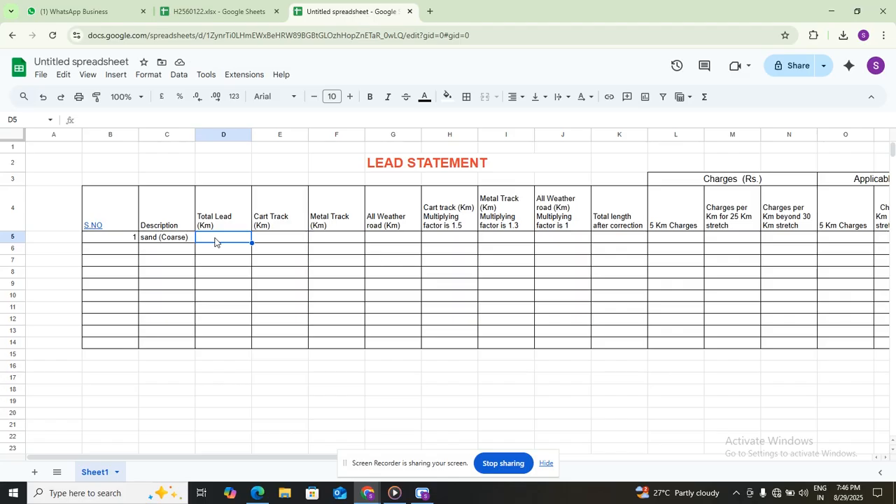
pyautogui.write('200')
pyautogui.click(287, 239)
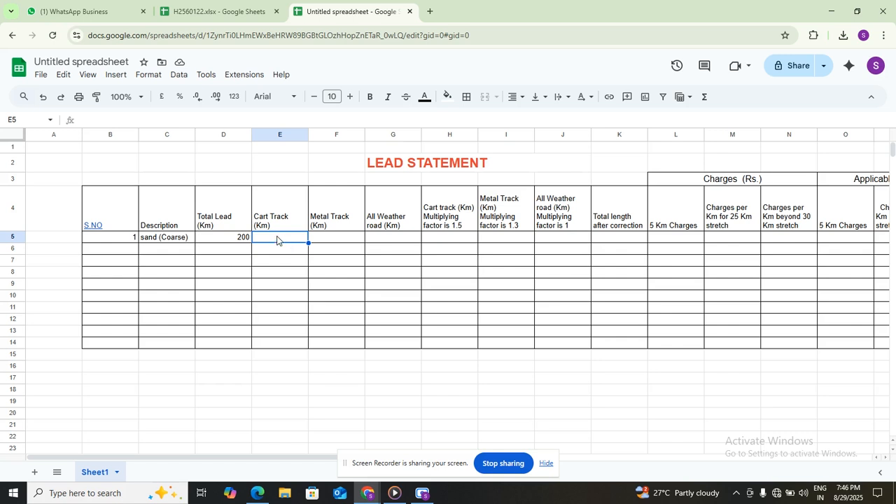
pyautogui.write('6')
pyautogui.click(332, 239)
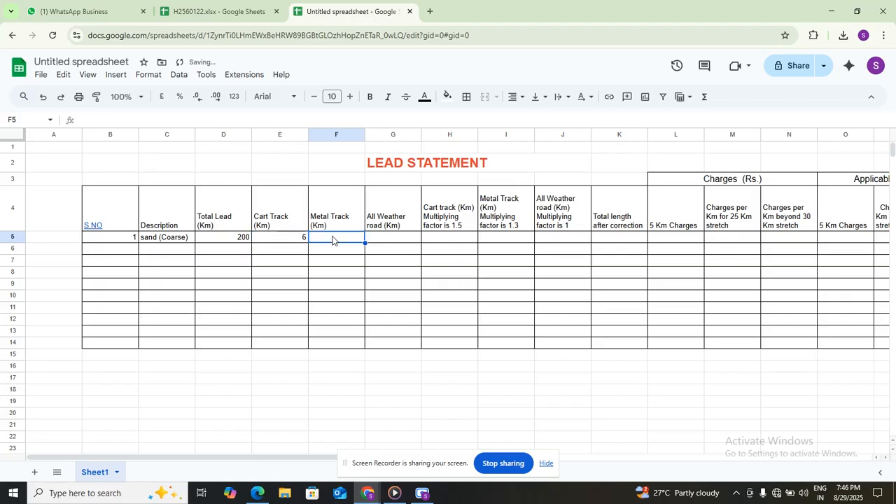
pyautogui.write('10')
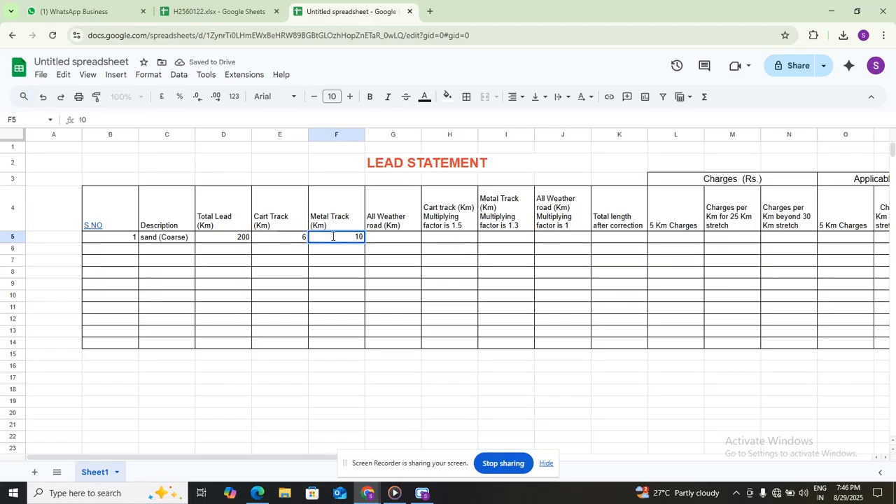
# Step: Begin a formula in the sand row's All Weather road (Km) cell, G5
pyautogui.click(391, 240)
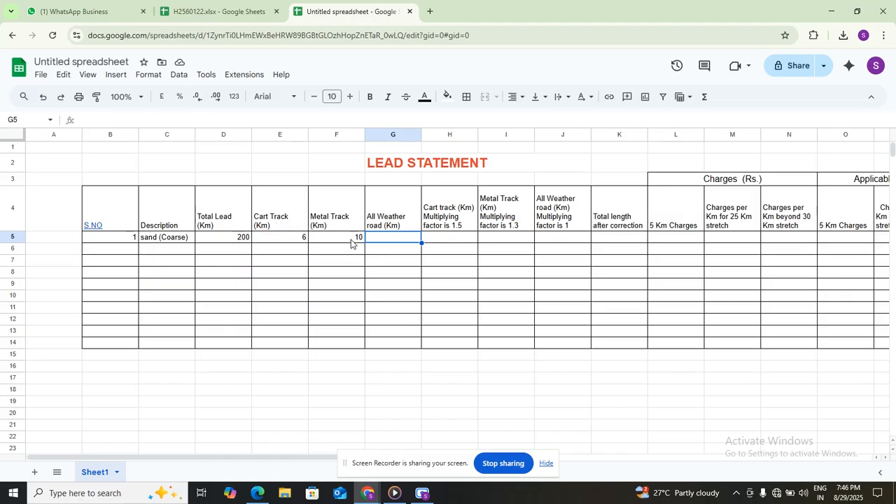
pyautogui.doubleClick(382, 236)
pyautogui.write('=')
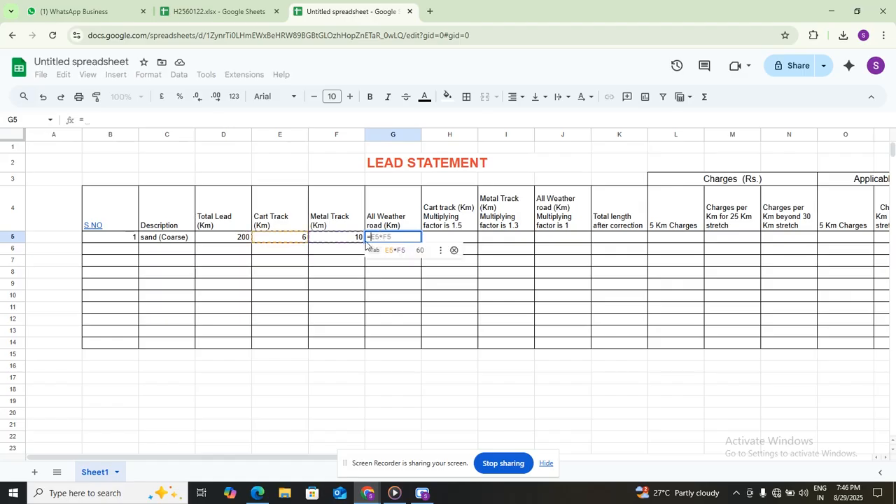
pyautogui.click(420, 257)
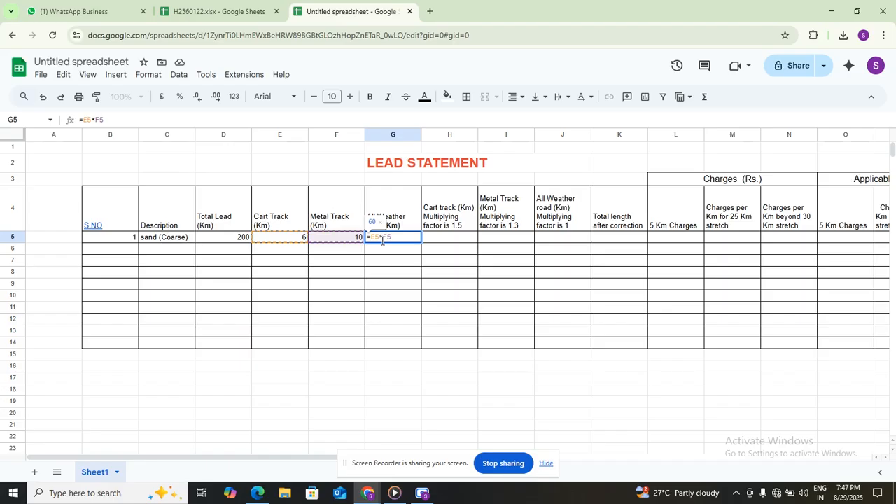
pyautogui.click(402, 240)
pyautogui.press('BackSpace')
pyautogui.press('BackSpace')
pyautogui.press('BackSpace')
pyautogui.press('BackSpace')
pyautogui.press('BackSpace')
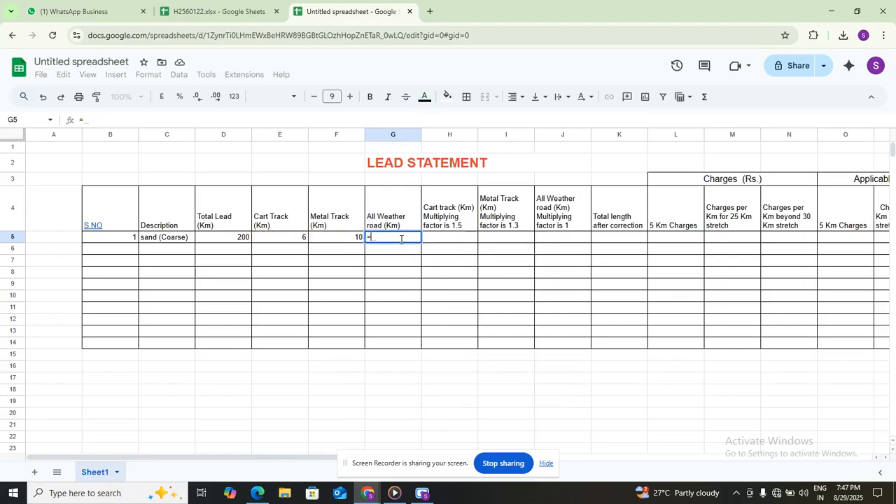
# Step: Complete the All Weather road formula as =D5-E5-F5, subtracting cart and metal track from total lead, and recheck it in the cell
pyautogui.click(239, 240)
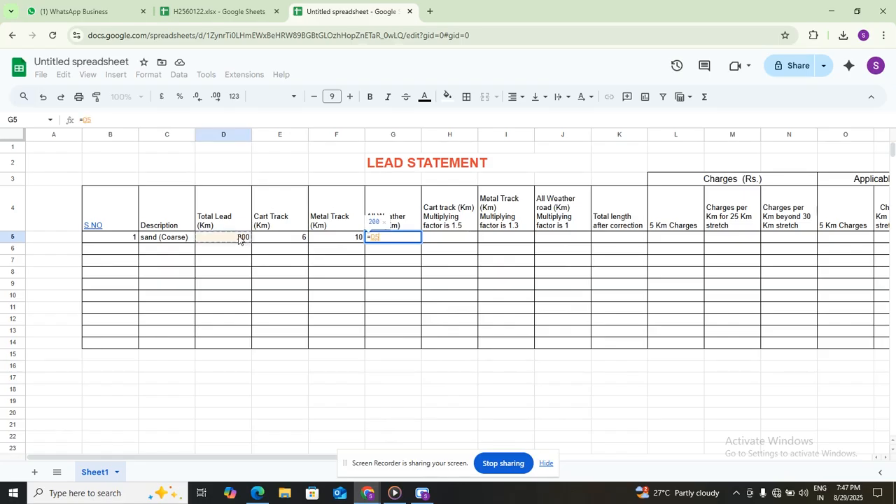
pyautogui.write('-')
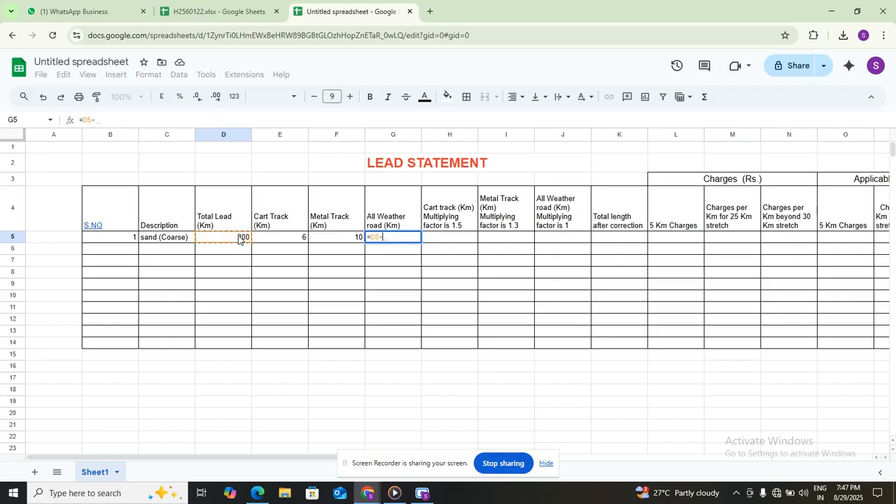
pyautogui.click(278, 239)
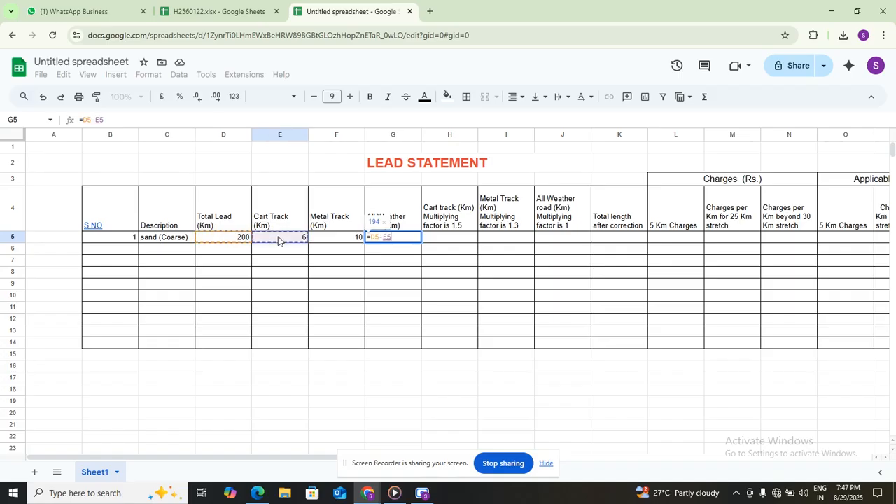
pyautogui.write('-')
pyautogui.click(325, 239)
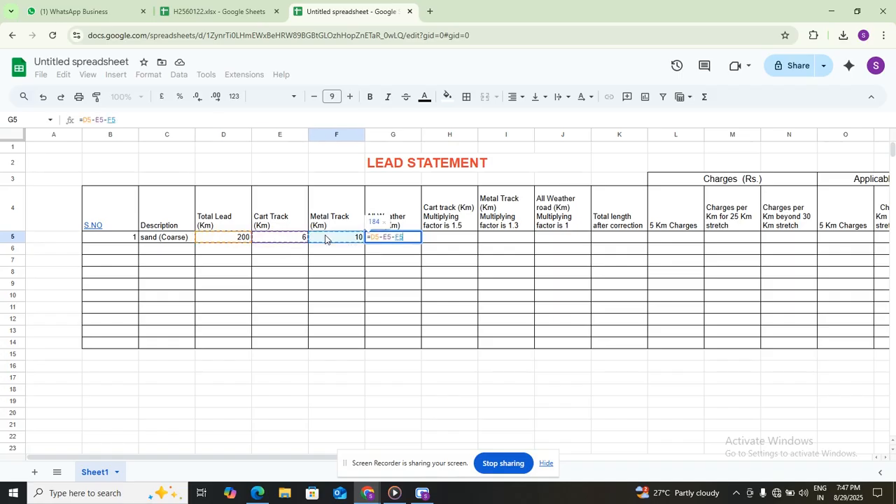
pyautogui.press('Return')
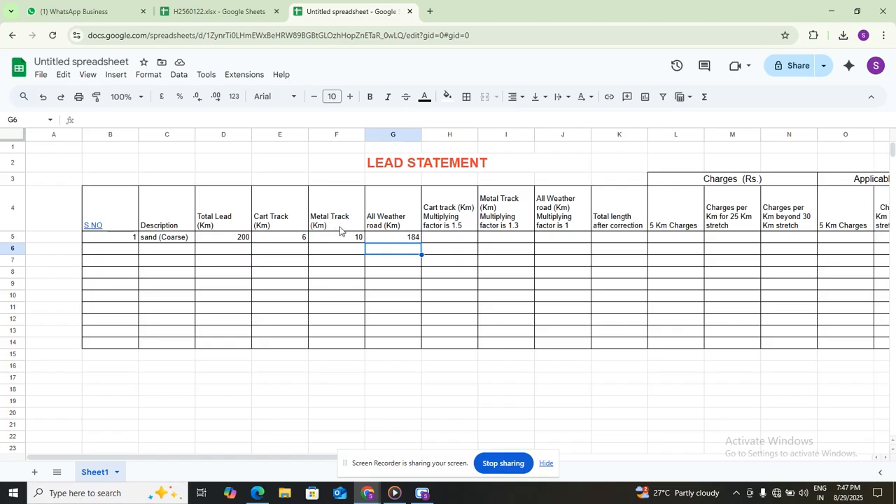
pyautogui.tripleClick(396, 239)
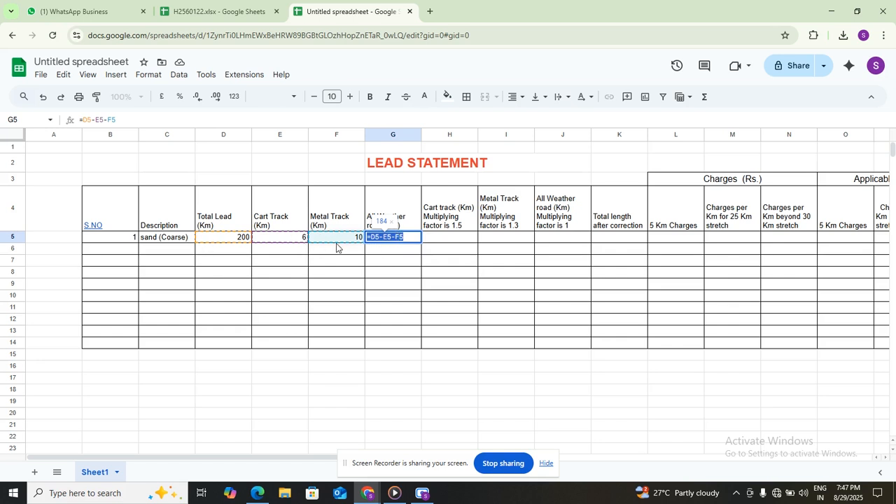
pyautogui.click(409, 238)
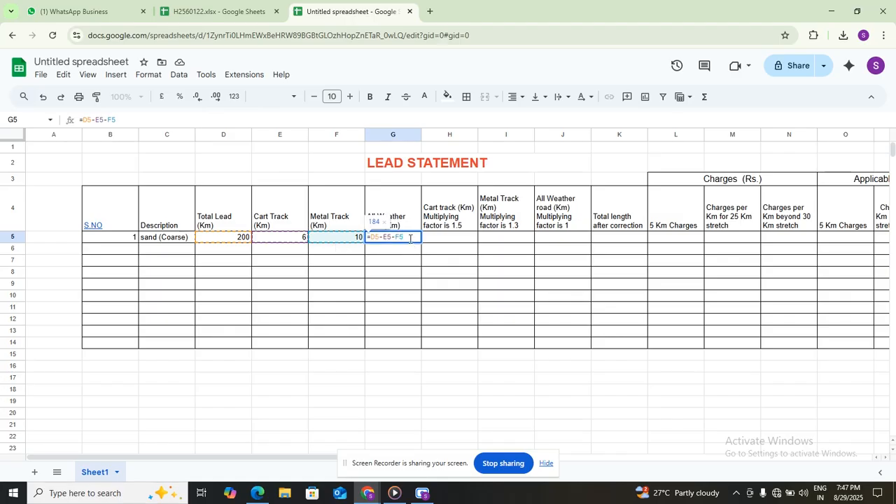
pyautogui.press('Return')
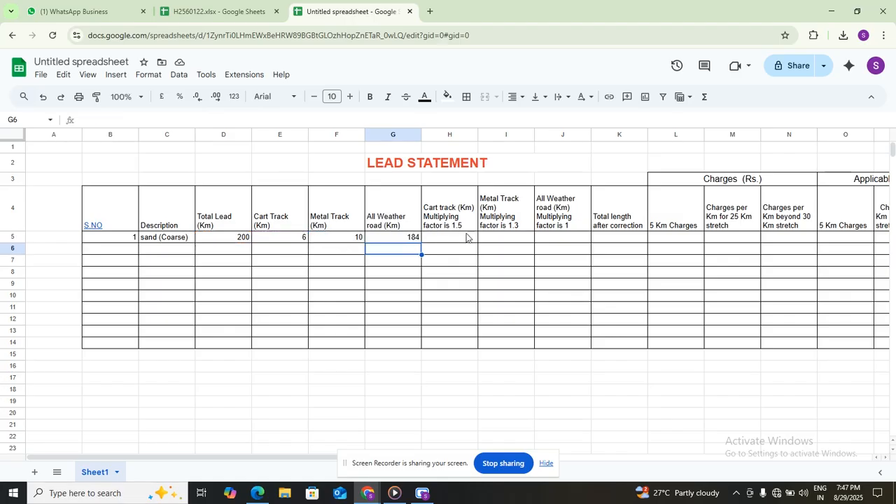
# Step: Calculate the sand row's corrected cart track length in H5 with the formula =E5*1.5
pyautogui.click(459, 236)
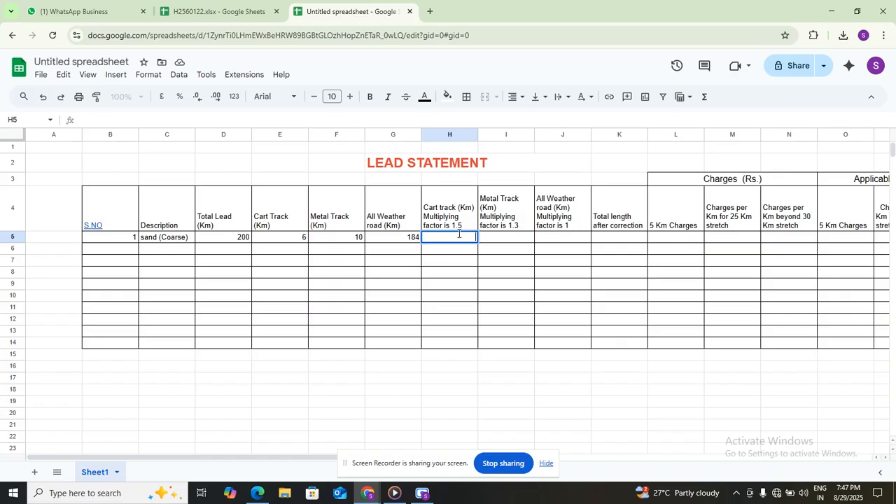
pyautogui.write('=')
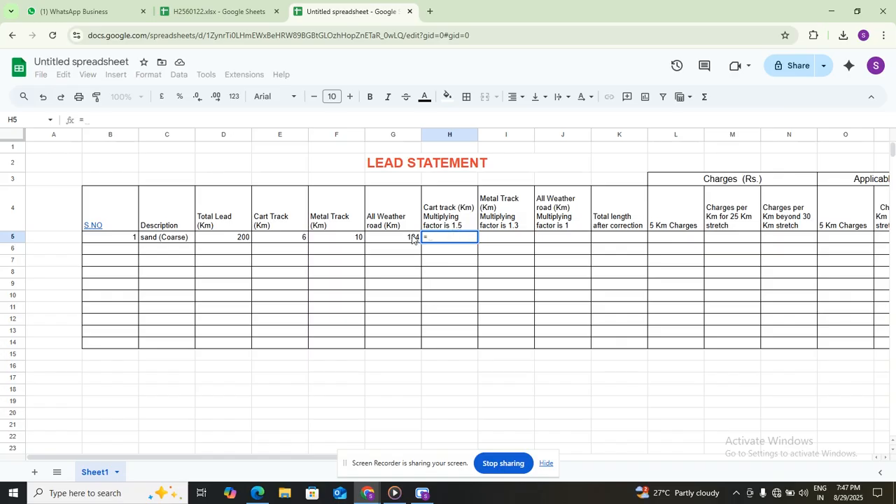
pyautogui.click(294, 240)
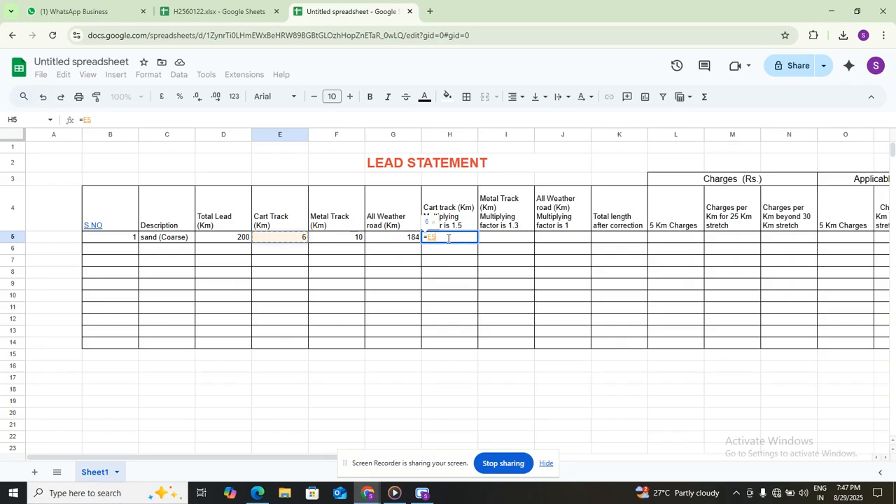
pyautogui.write('*1.5')
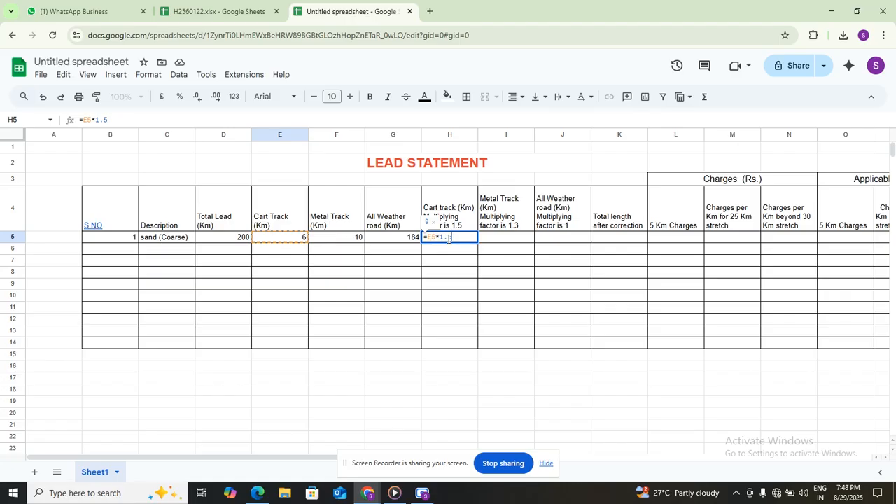
pyautogui.press('Return')
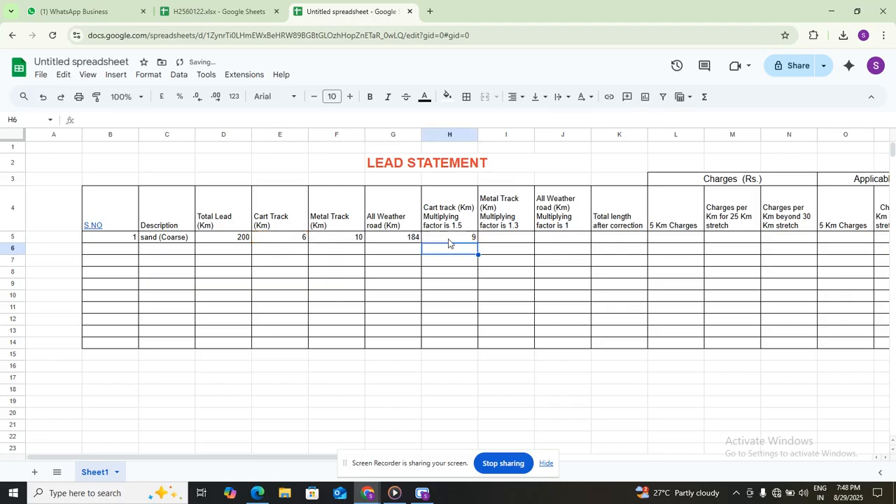
# Step: Calculate the sand row's corrected metal track length in I5 with the formula =F5*1.3
pyautogui.click(492, 236)
pyautogui.doubleClick(492, 236)
pyautogui.write('=')
pyautogui.click(345, 239)
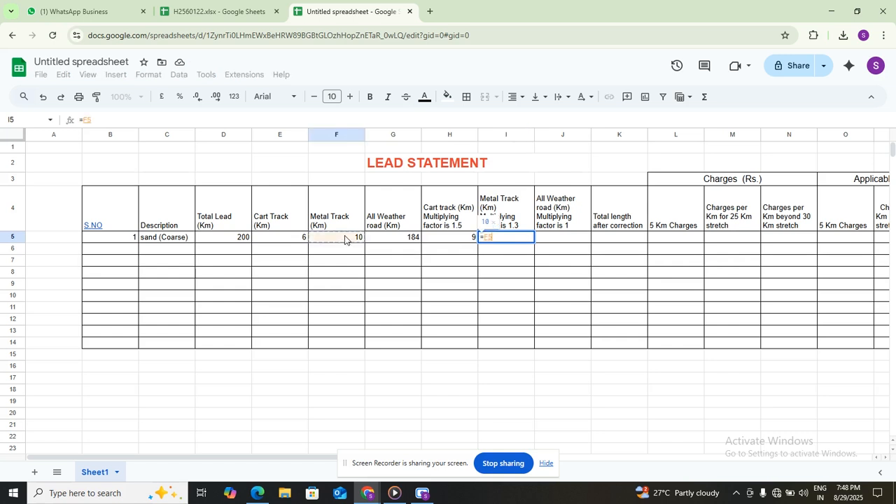
pyautogui.write('*')
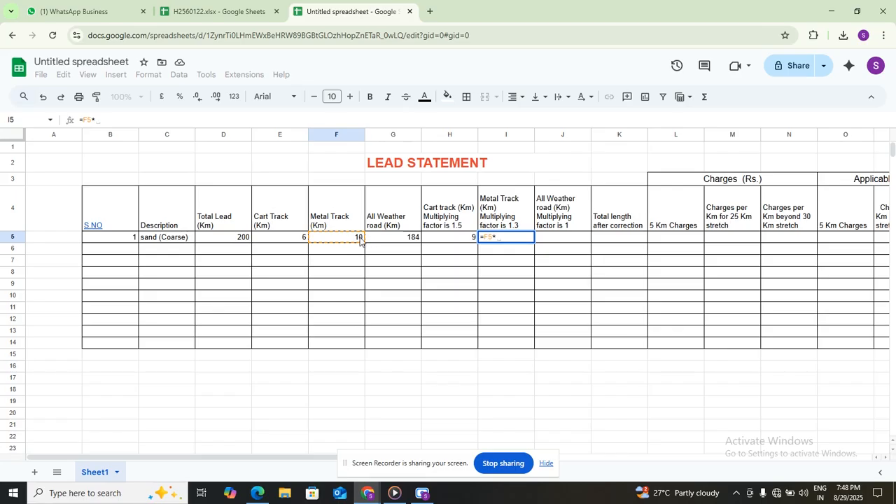
pyautogui.write('1.3')
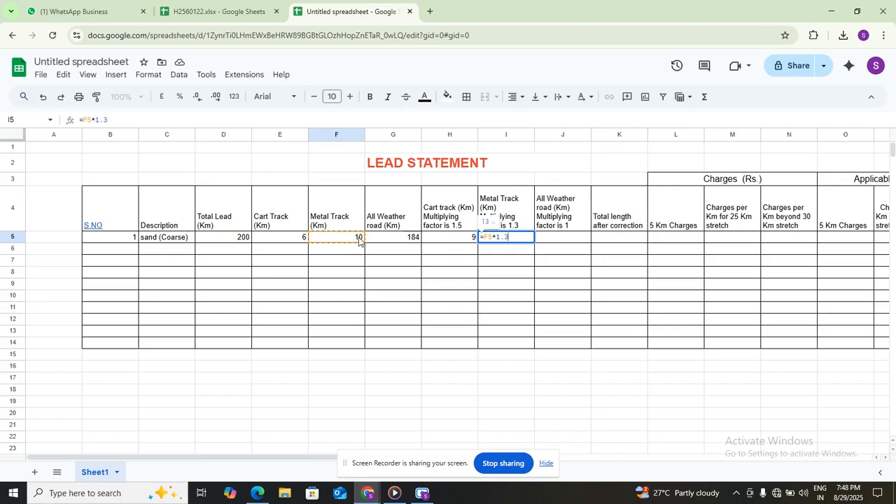
pyautogui.press('Return')
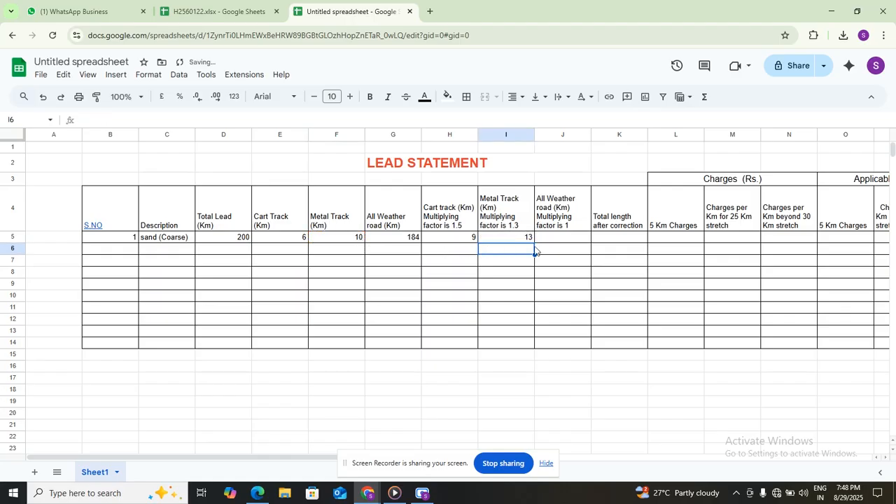
# Step: Fill the sand row's corrected All Weather road length in J5 with the formula =G5
pyautogui.doubleClick(552, 236)
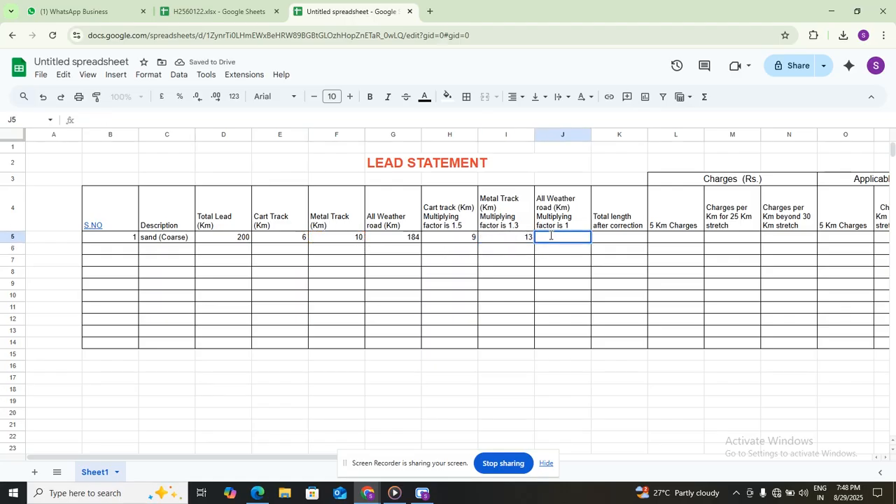
pyautogui.write('=')
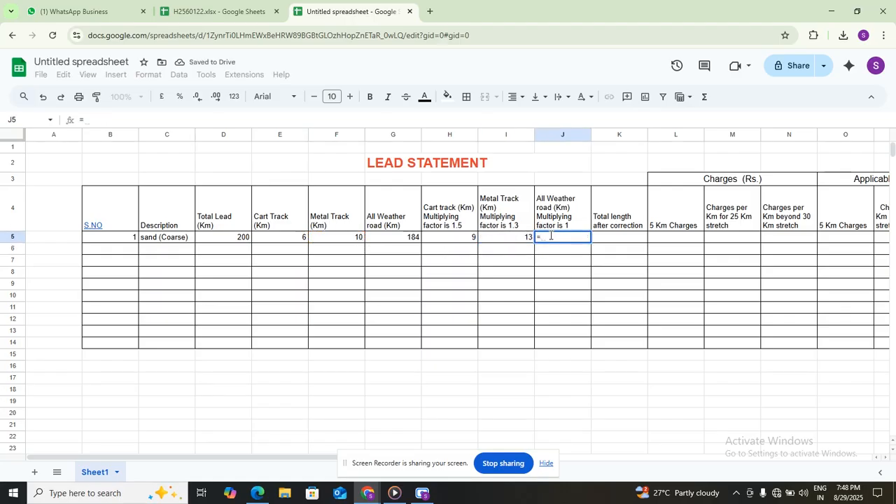
pyautogui.click(412, 241)
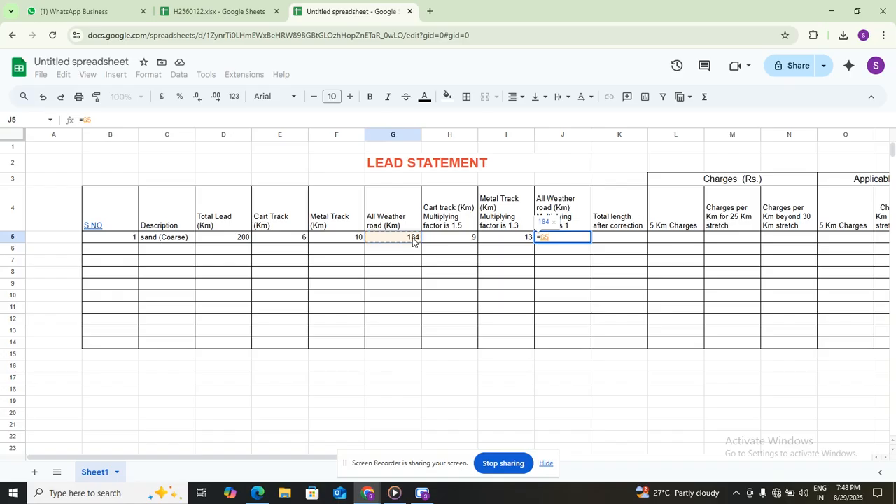
pyautogui.press('Return')
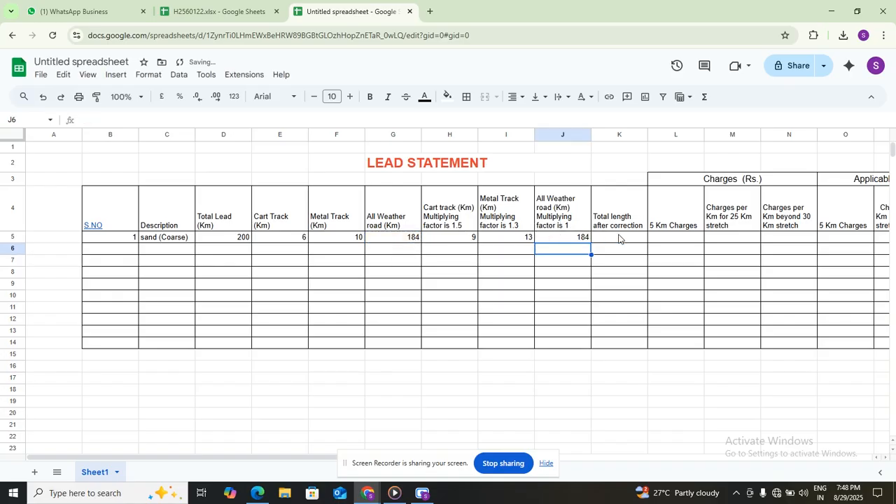
# Step: Total the sand row's three corrected lengths in K5 with the formula =SUM(H5:J5)
pyautogui.doubleClick(619, 237)
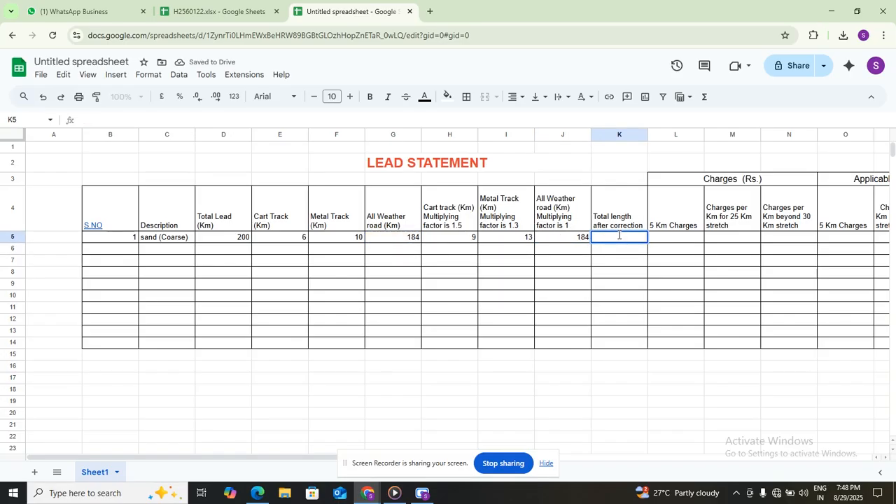
pyautogui.write('=')
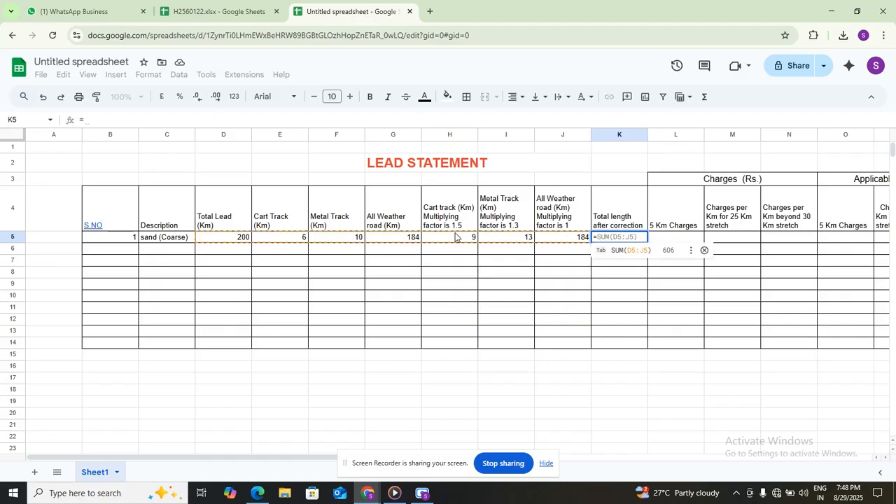
pyautogui.click(627, 246)
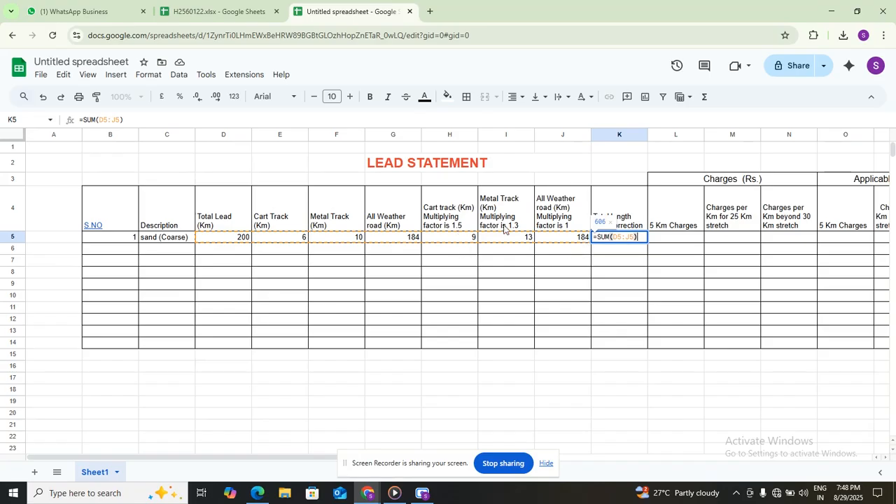
pyautogui.click(618, 237)
pyautogui.press('BackSpace')
pyautogui.write('H')
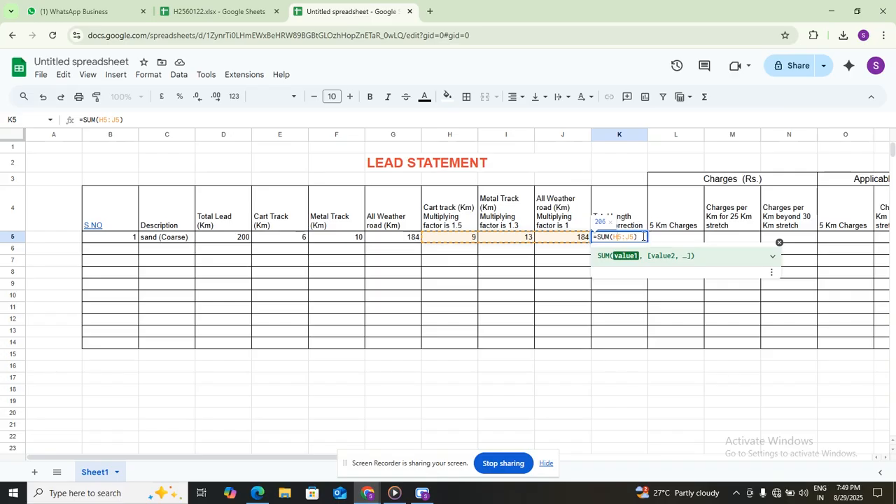
pyautogui.press('Return')
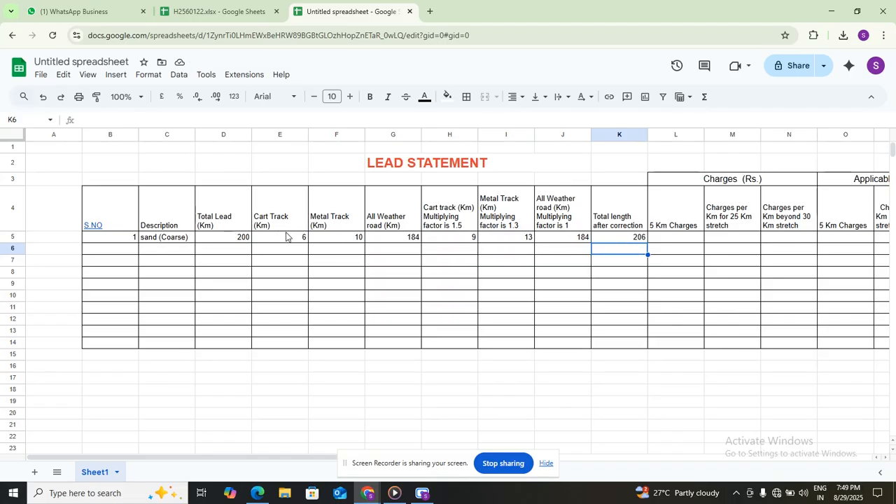
# Step: Switch to the Telangana schedule of rates 2025-26 PDF in Edge and examine the materials rates for cement, coarse aggregate and sand, including the seigniorage notes
pyautogui.click(669, 238)
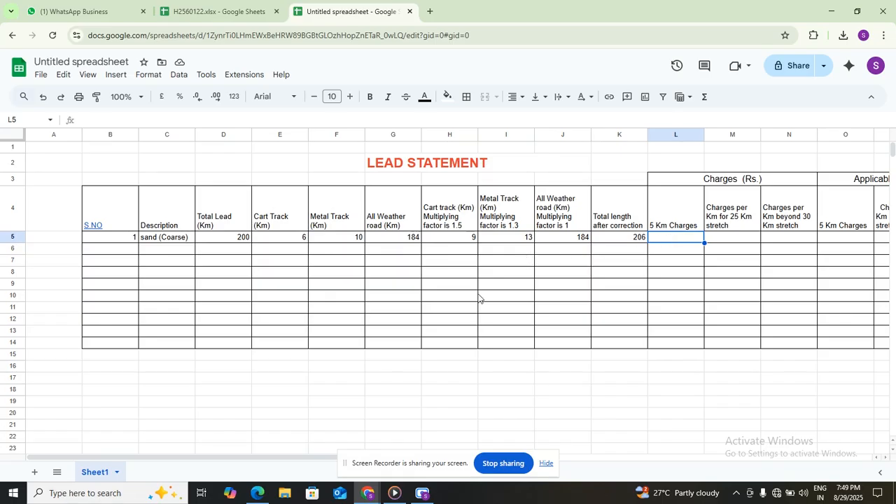
pyautogui.click(254, 496)
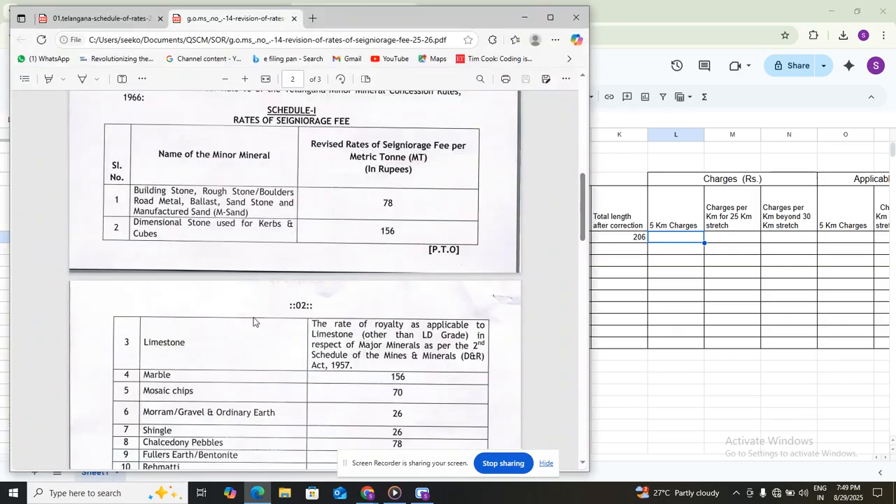
pyautogui.click(110, 27)
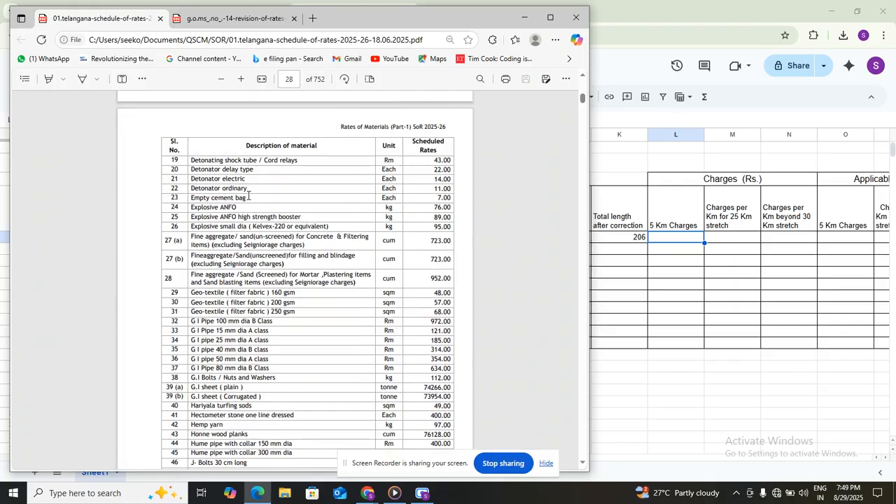
pyautogui.scroll(3, 248, 196)
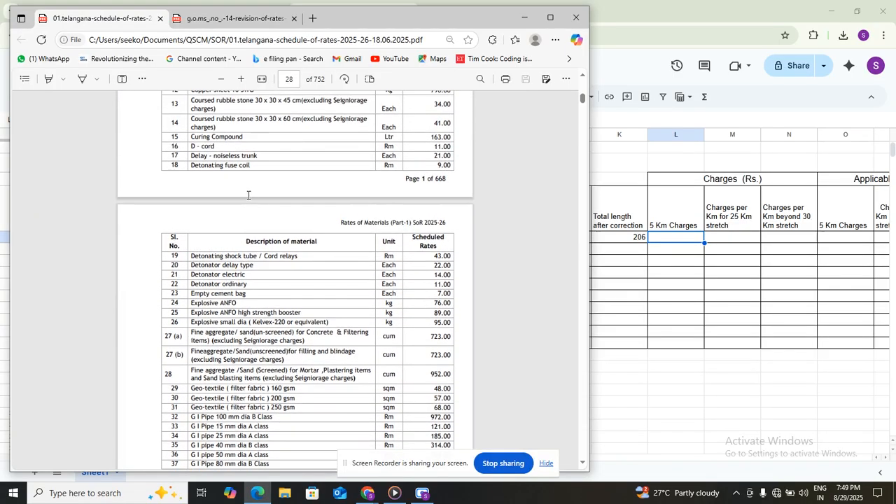
pyautogui.scroll(2, 248, 195)
pyautogui.scroll(5, 248, 196)
pyautogui.scroll(1, 207, 182)
pyautogui.scroll(5, 207, 182)
pyautogui.scroll(-3, 206, 182)
pyautogui.scroll(4, 274, 262)
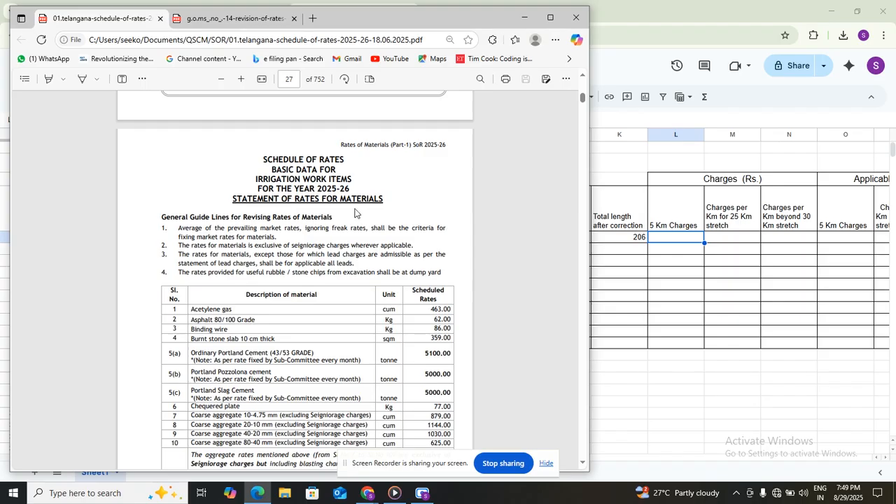
pyautogui.scroll(-2, 309, 322)
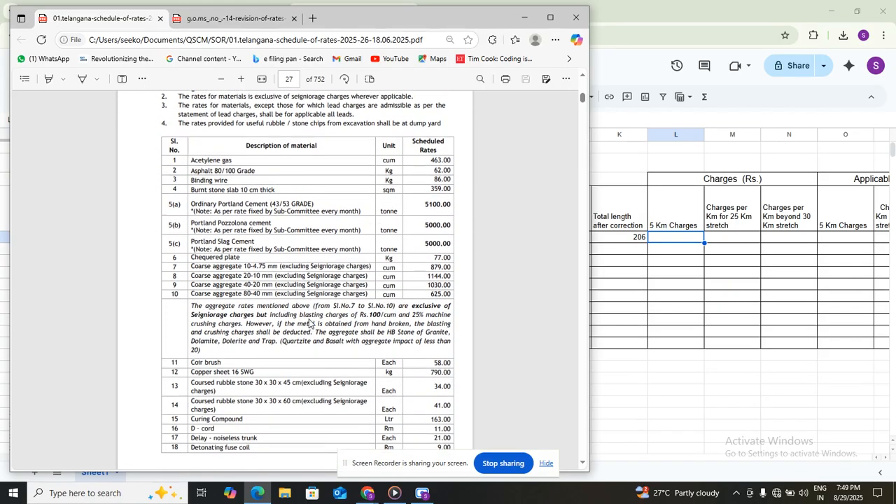
pyautogui.scroll(-1, 316, 373)
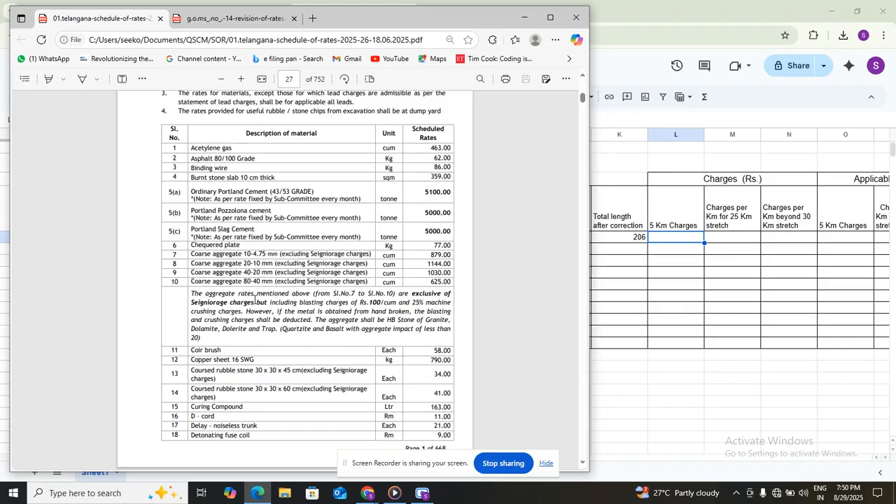
pyautogui.scroll(-2, 255, 300)
pyautogui.scroll(-2, 255, 300)
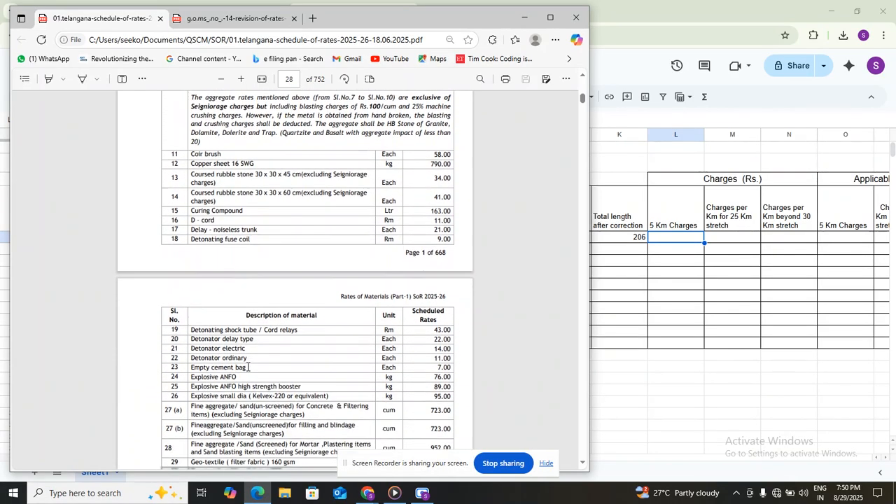
pyautogui.scroll(1, 247, 367)
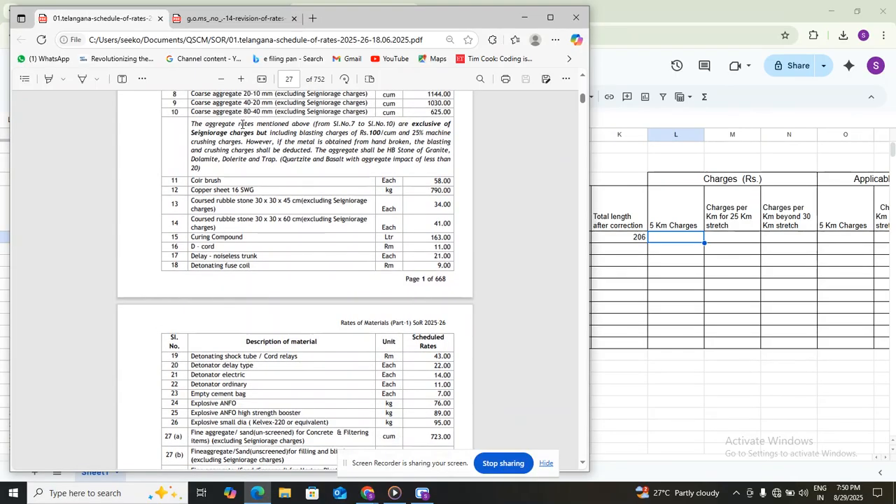
pyautogui.scroll(-2, 282, 251)
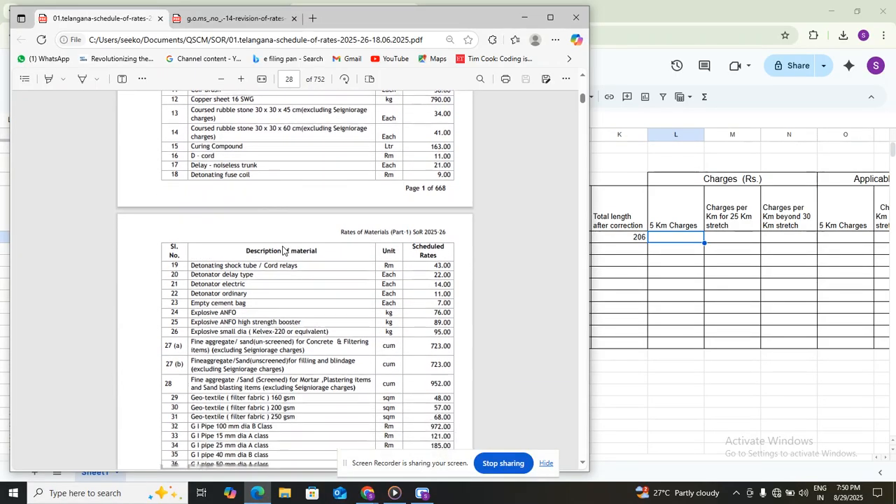
pyautogui.scroll(-1, 283, 250)
pyautogui.scroll(4, 283, 250)
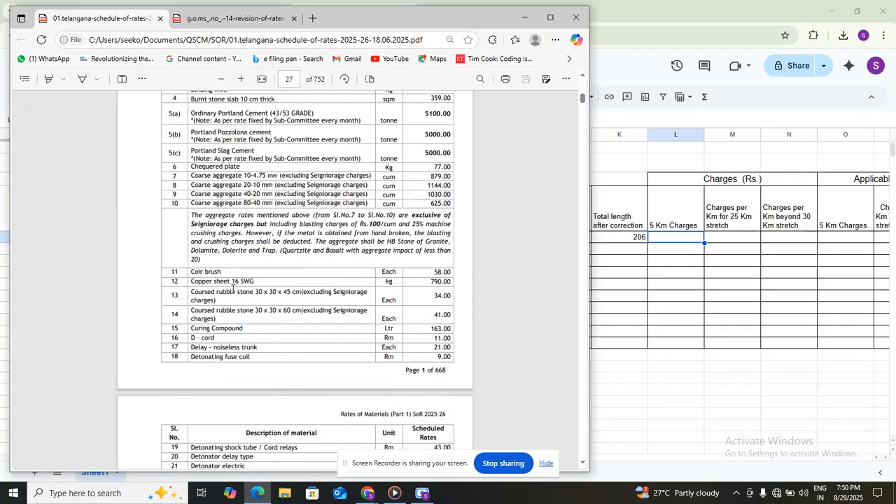
pyautogui.scroll(-3, 233, 289)
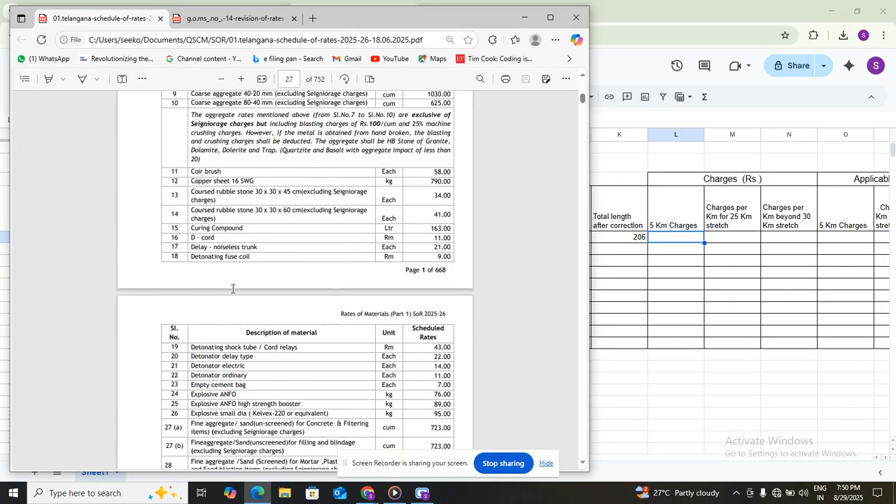
pyautogui.scroll(-1, 233, 289)
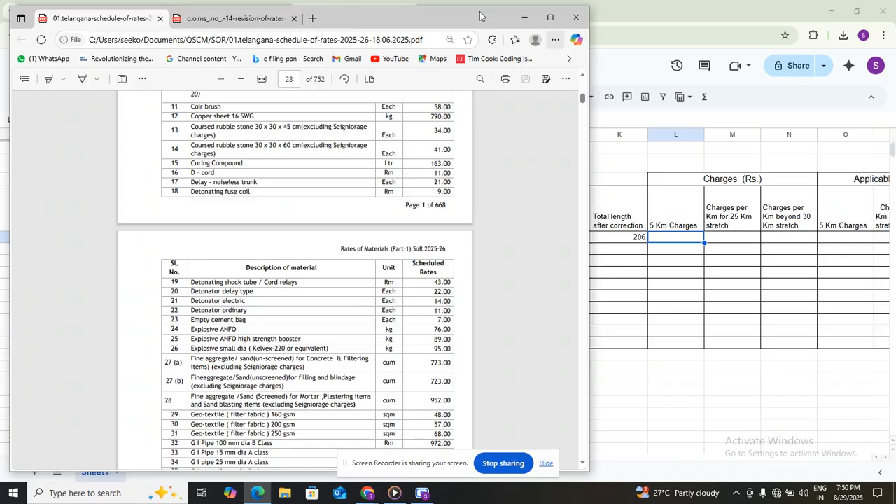
pyautogui.click(524, 17)
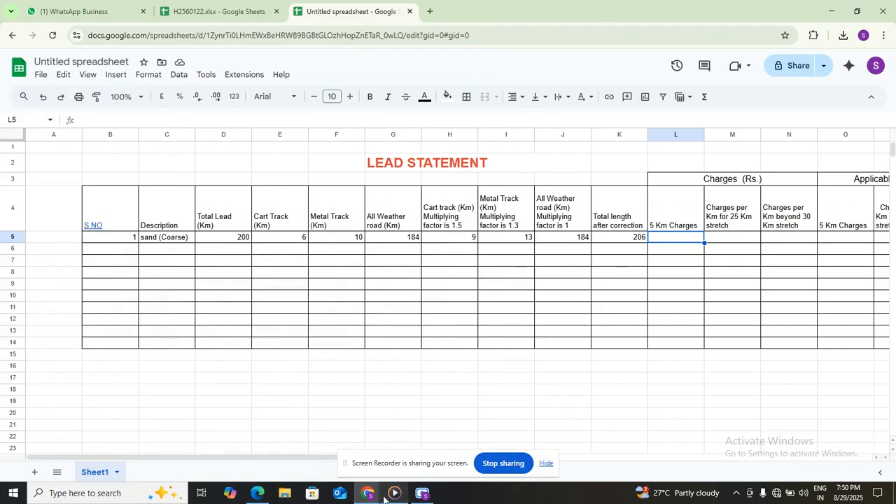
# Step: Switch to the Telangana schedule of rates PDF in Edge and find the tipper and truck lead charges under Conveyance Charges of Material
pyautogui.click(262, 493)
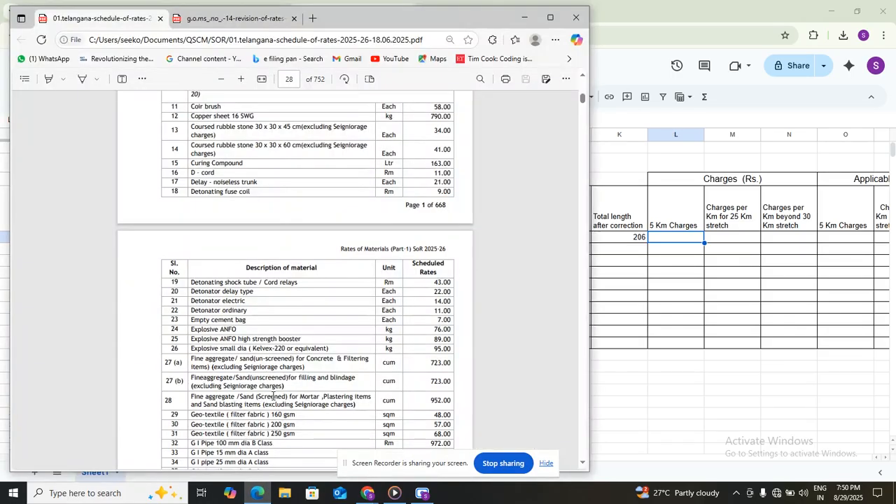
pyautogui.scroll(-5, 273, 396)
pyautogui.scroll(-6, 273, 396)
pyautogui.scroll(-8, 274, 396)
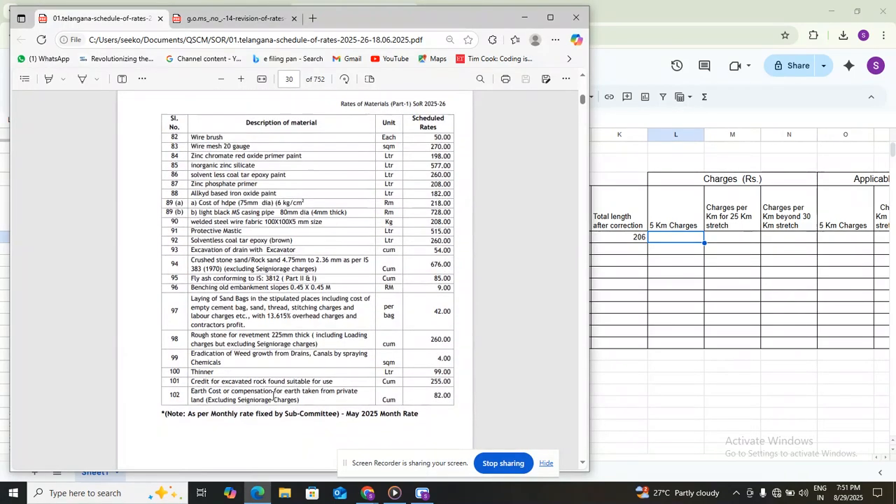
pyautogui.scroll(-6, 273, 396)
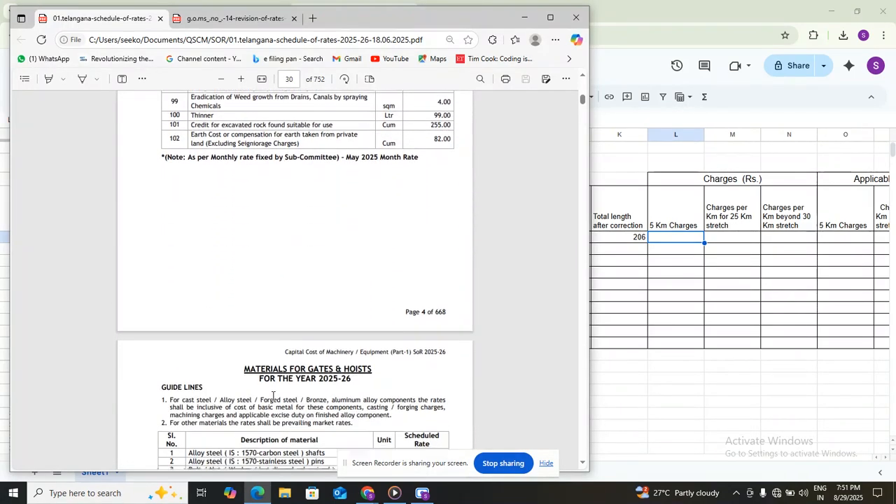
pyautogui.scroll(-6, 273, 396)
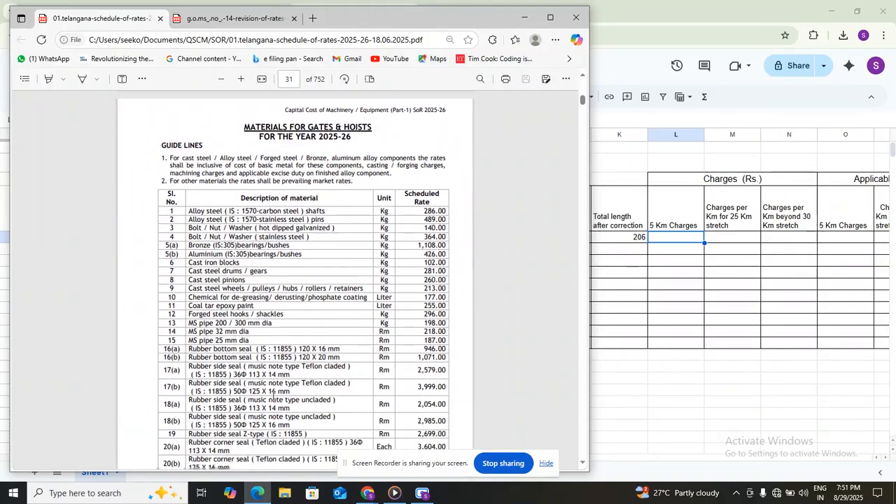
pyautogui.scroll(-10, 273, 396)
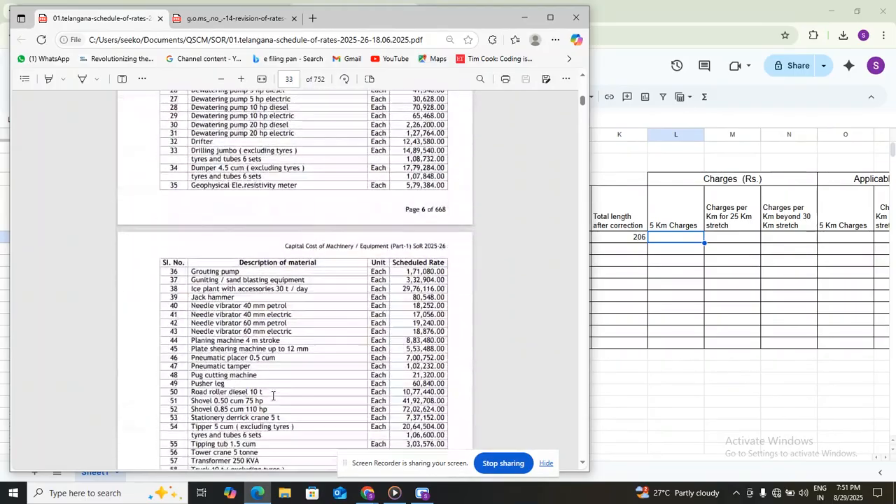
pyautogui.scroll(-10, 273, 396)
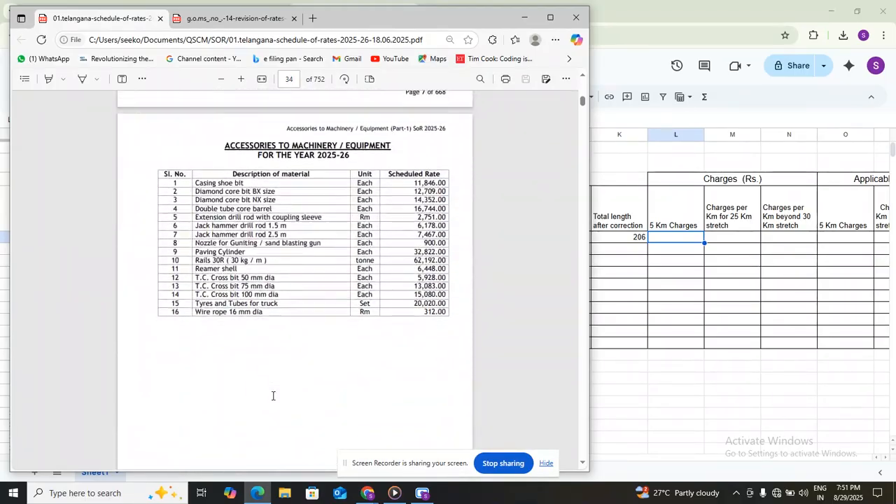
pyautogui.scroll(-5, 273, 396)
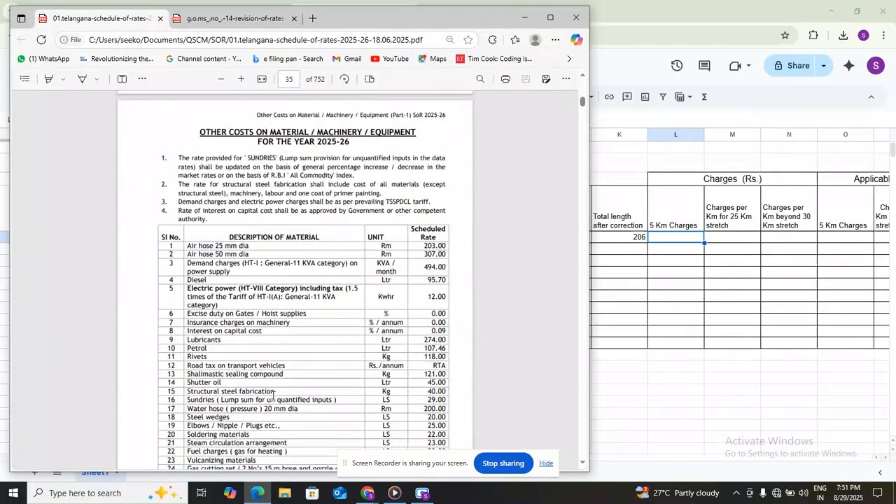
pyautogui.scroll(-5, 273, 396)
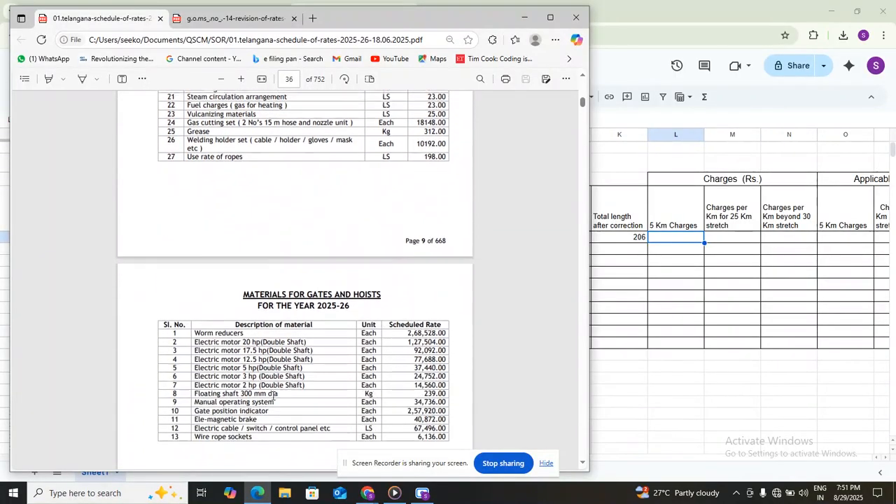
pyautogui.scroll(-10, 274, 396)
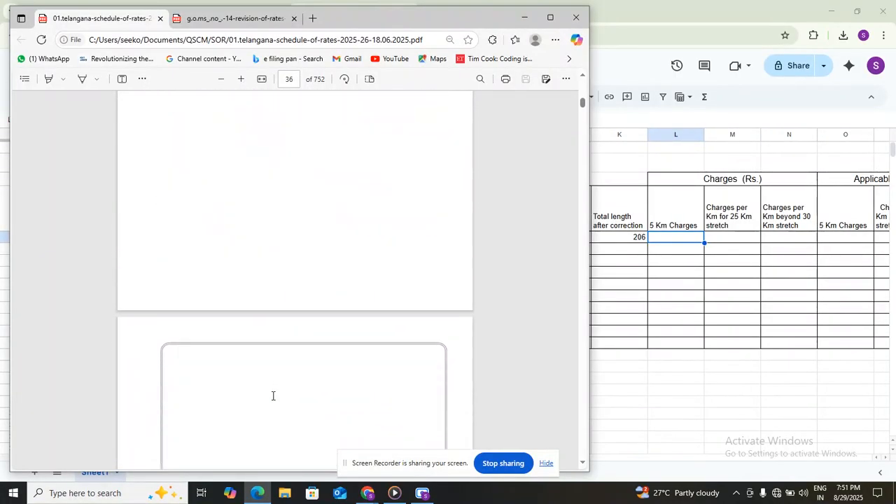
pyautogui.scroll(-3, 273, 395)
pyautogui.scroll(-12, 273, 395)
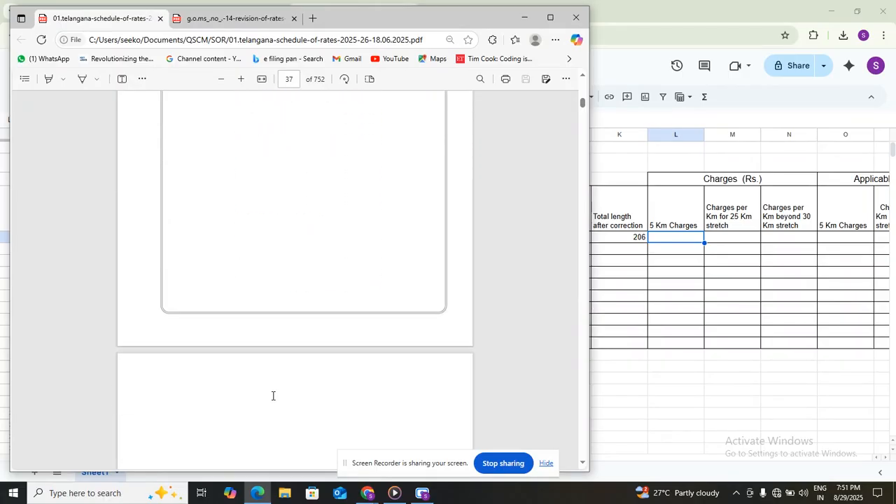
pyautogui.scroll(-12, 273, 395)
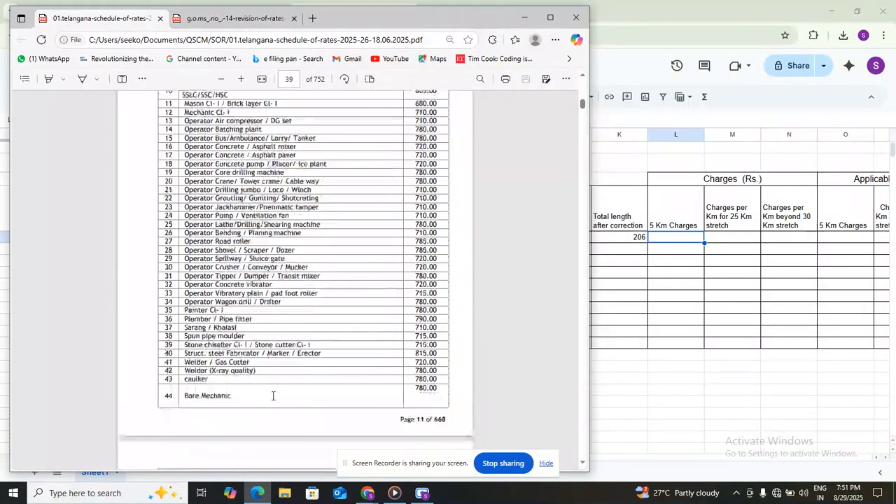
pyautogui.scroll(-12, 273, 396)
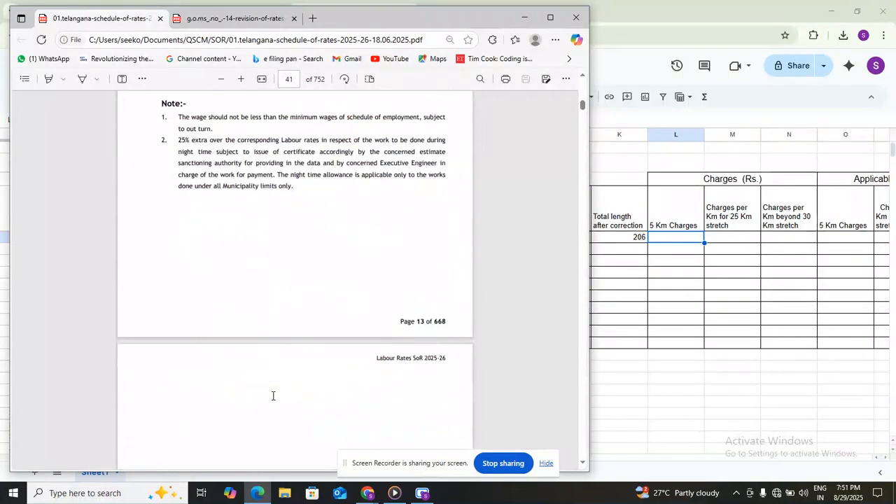
pyautogui.scroll(-12, 273, 396)
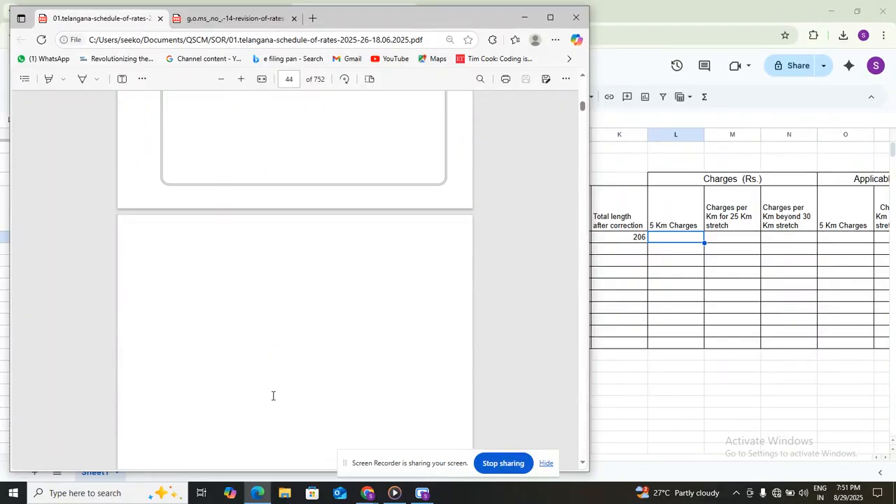
pyautogui.scroll(-20, 273, 395)
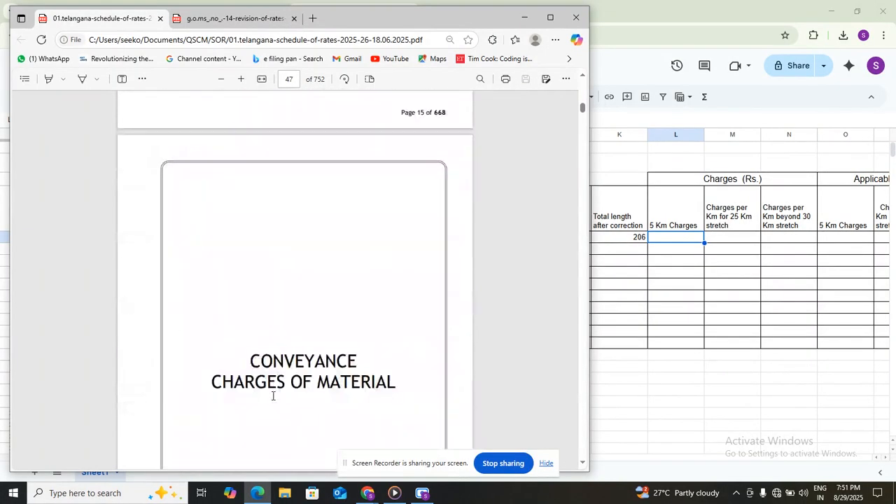
pyautogui.scroll(-10, 273, 396)
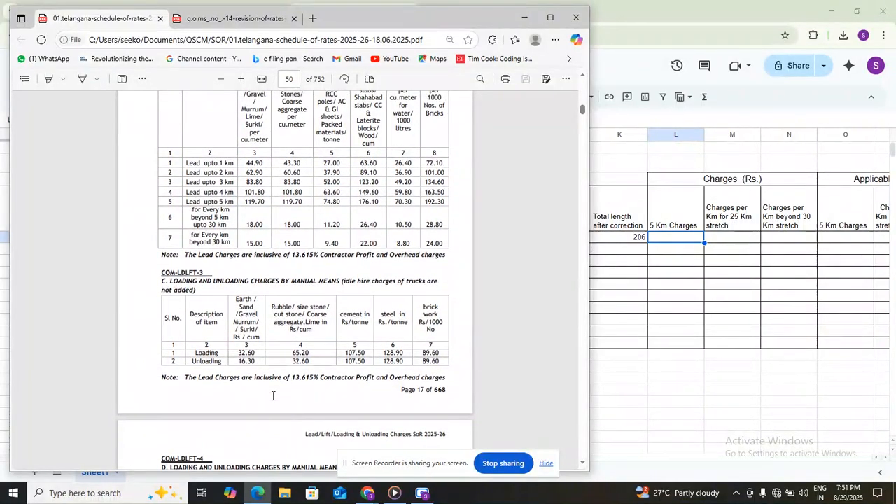
# Step: Examine the COM-LDLFT-2 lead charges for sand by distance, including the note on contractor profit and overhead charges
pyautogui.scroll(5, 273, 396)
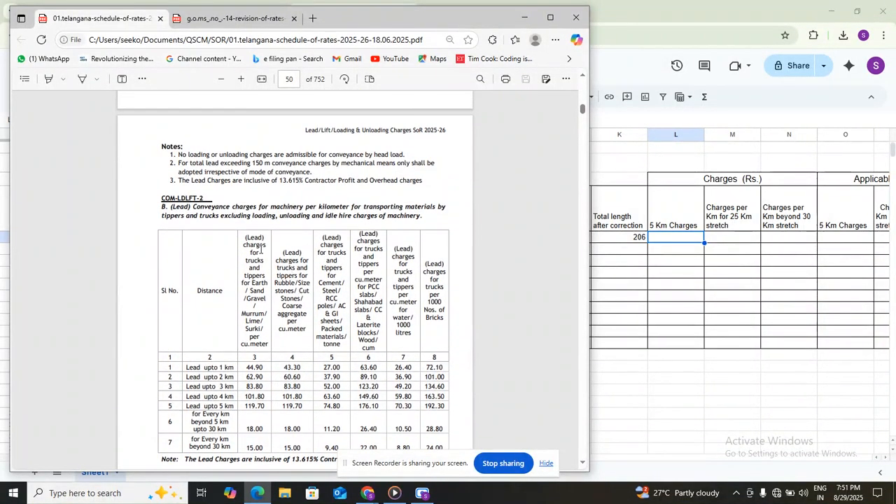
pyautogui.scroll(3, 260, 248)
pyautogui.scroll(-2, 260, 248)
pyautogui.scroll(3, 205, 239)
pyautogui.scroll(-5, 205, 239)
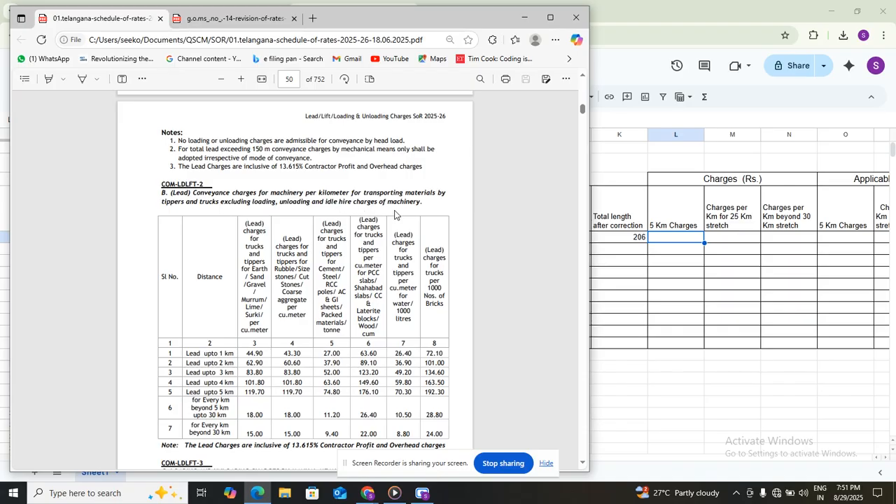
pyautogui.scroll(-3, 242, 303)
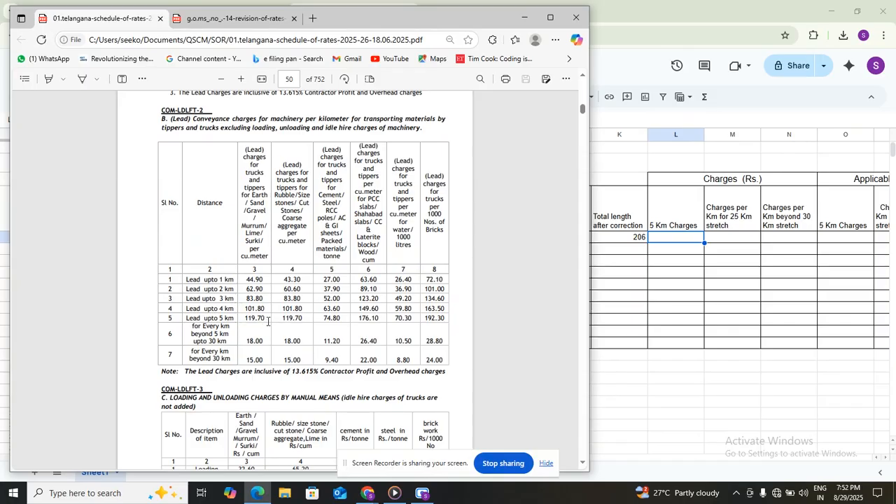
pyautogui.scroll(-1, 285, 347)
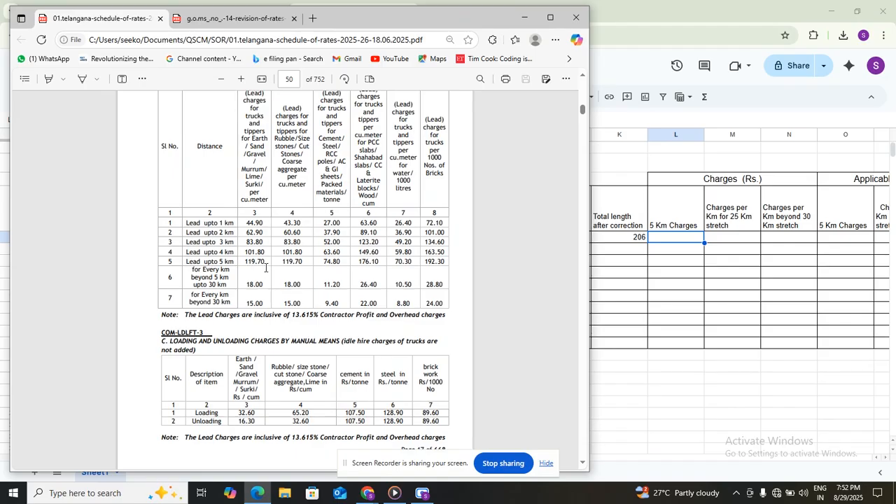
# Step: Switch back to the lead statement in Google Sheets and enter sand's 5 km lead charge, 119.7, in cell E17 below the table
pyautogui.click(364, 496)
pyautogui.click(320, 456)
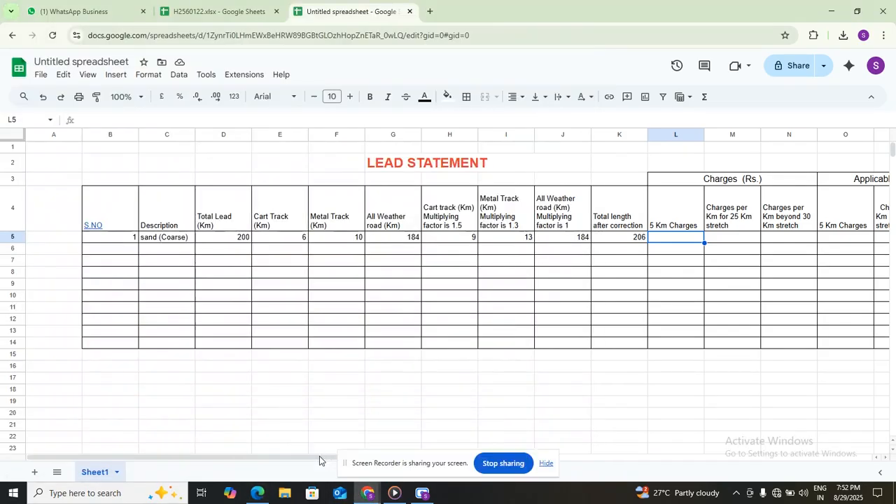
pyautogui.doubleClick(675, 236)
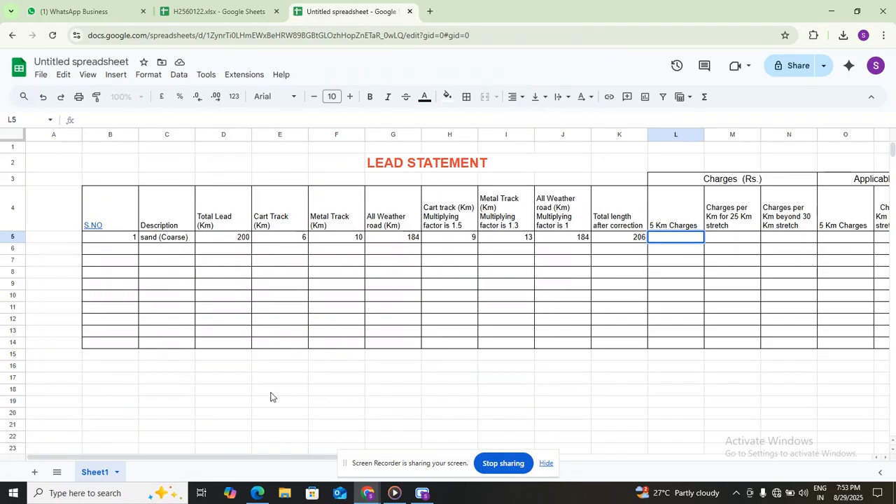
pyautogui.doubleClick(250, 377)
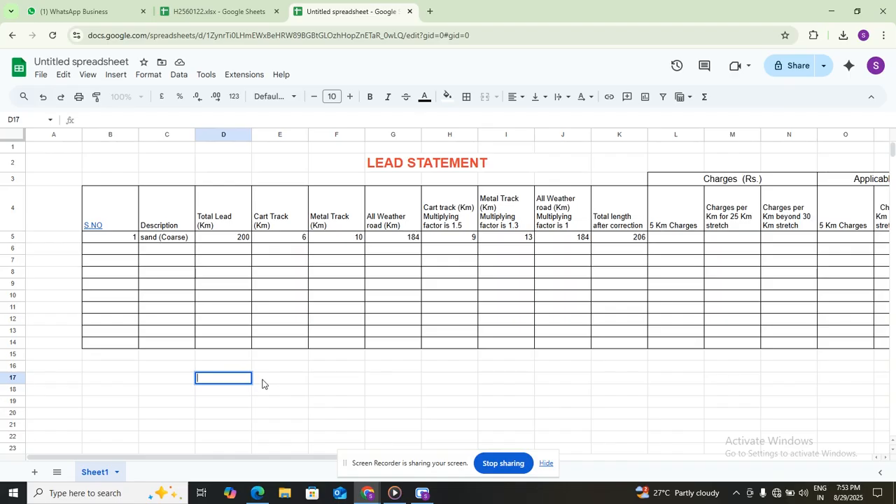
pyautogui.click(262, 383)
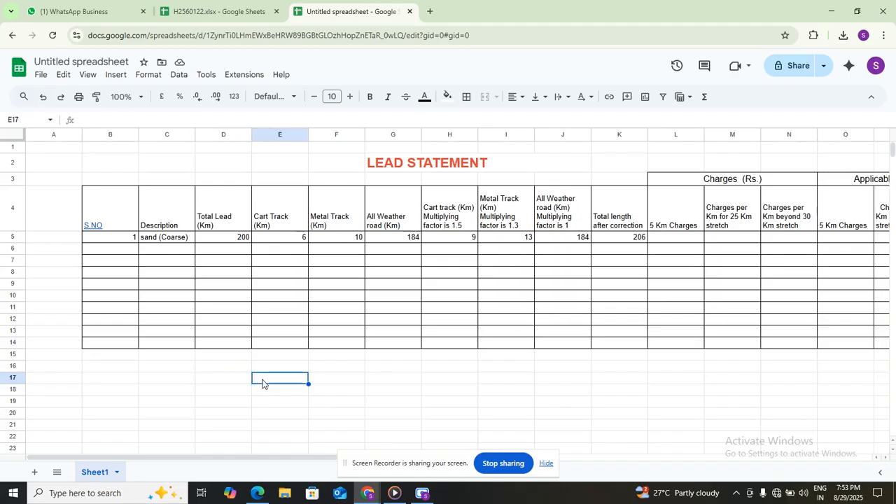
pyautogui.write('119.')
pyautogui.click(257, 495)
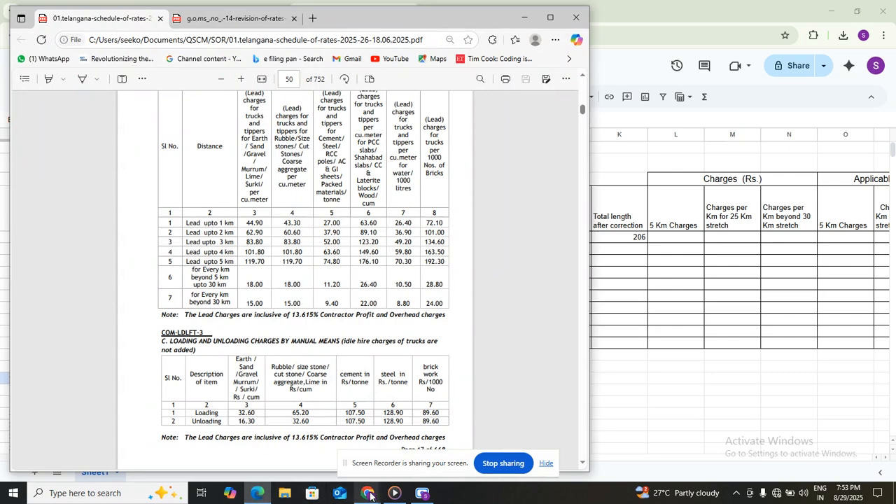
pyautogui.moveTo(369, 496)
pyautogui.click(339, 437)
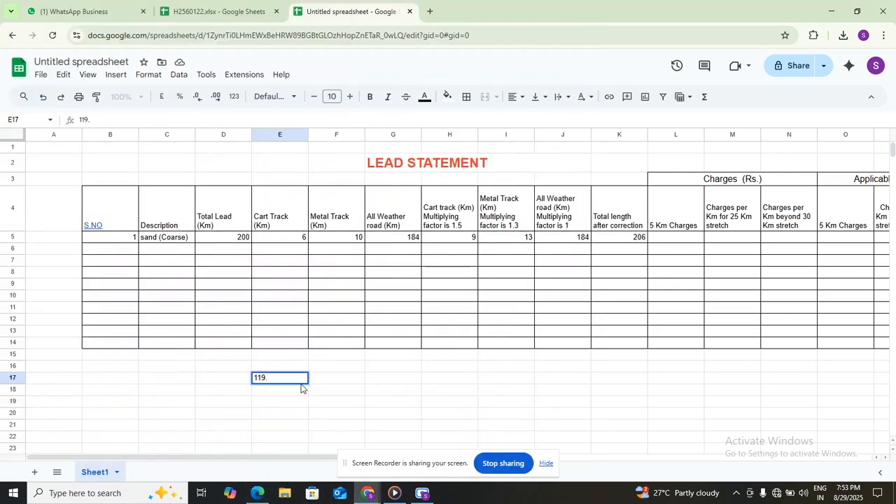
pyautogui.write('7')
pyautogui.press('Return')
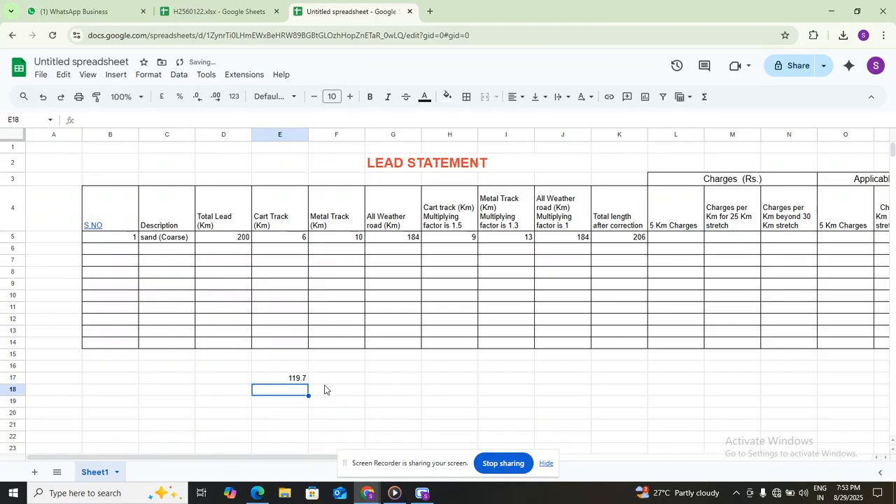
pyautogui.click(289, 376)
pyautogui.doubleClick(289, 377)
pyautogui.write('-')
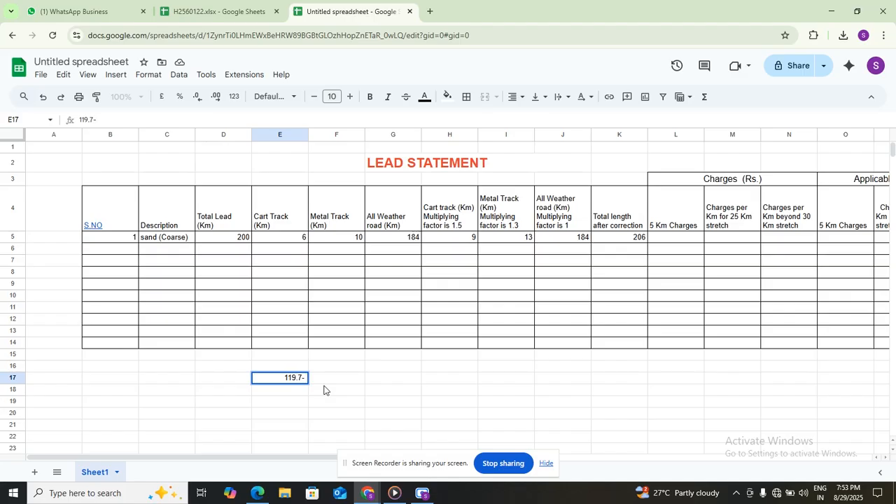
pyautogui.press('BackSpace')
pyautogui.click(314, 382)
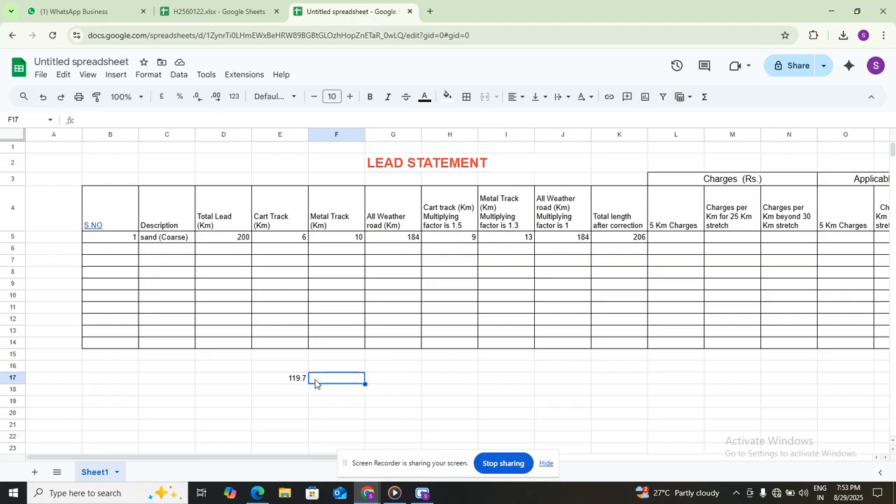
pyautogui.write('= ')
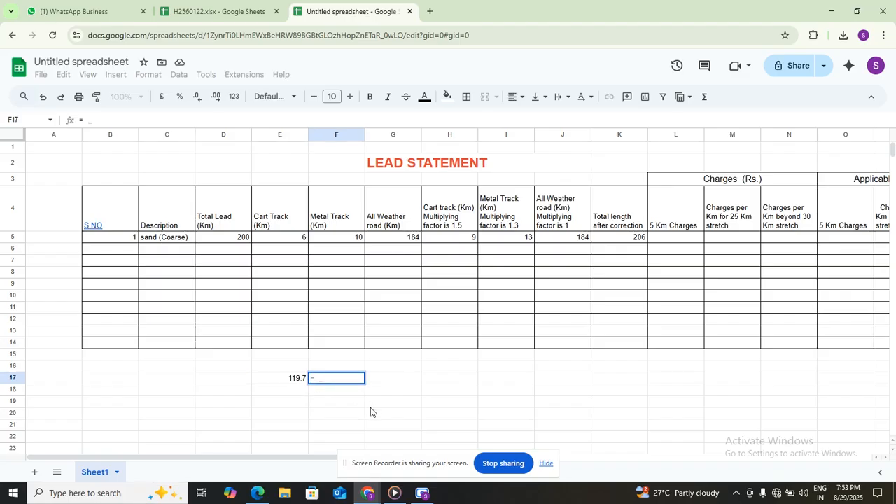
pyautogui.write('re')
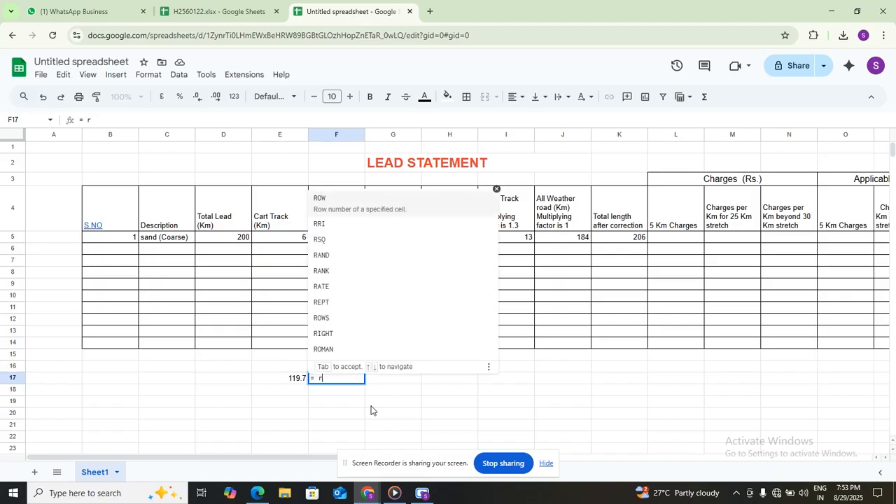
pyautogui.press('BackSpace')
pyautogui.press('BackSpace')
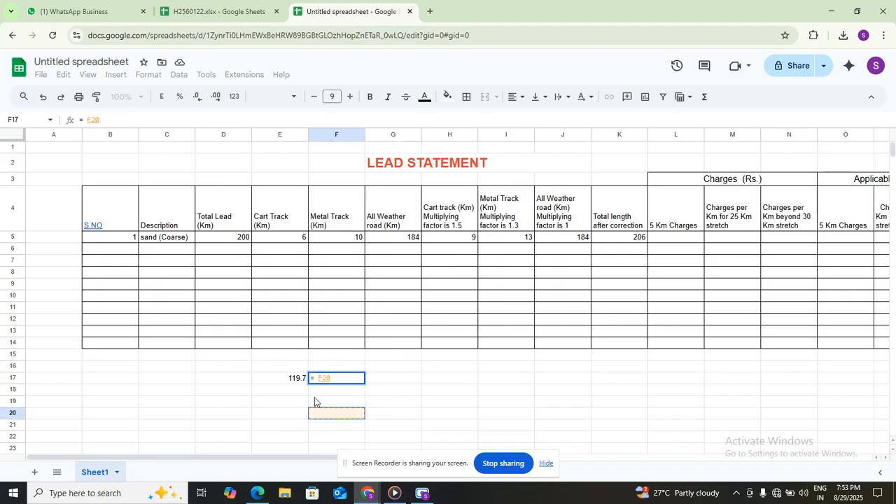
pyautogui.write('F')
pyautogui.press('BackSpace')
pyautogui.press('BackSpace')
pyautogui.press('BackSpace')
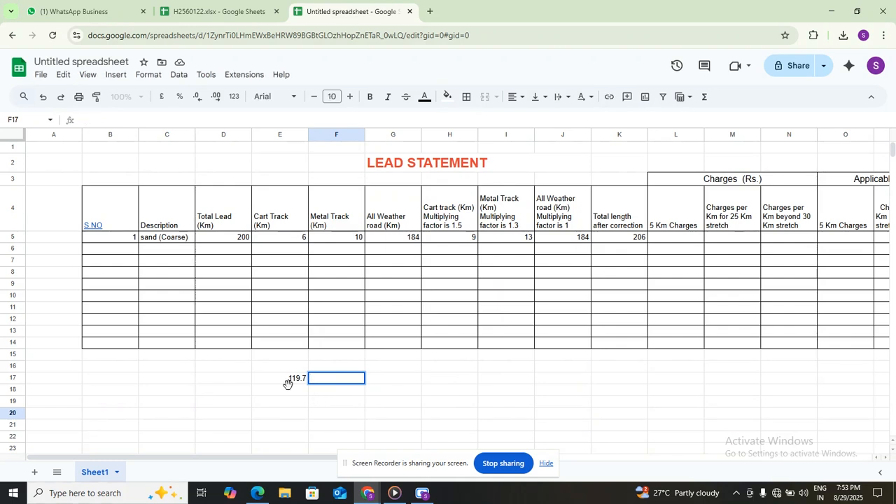
# Step: Write the contractor profit and overhead expression x+ (13.615%)X in cell E18, beneath the 119.7 charge
pyautogui.click(287, 388)
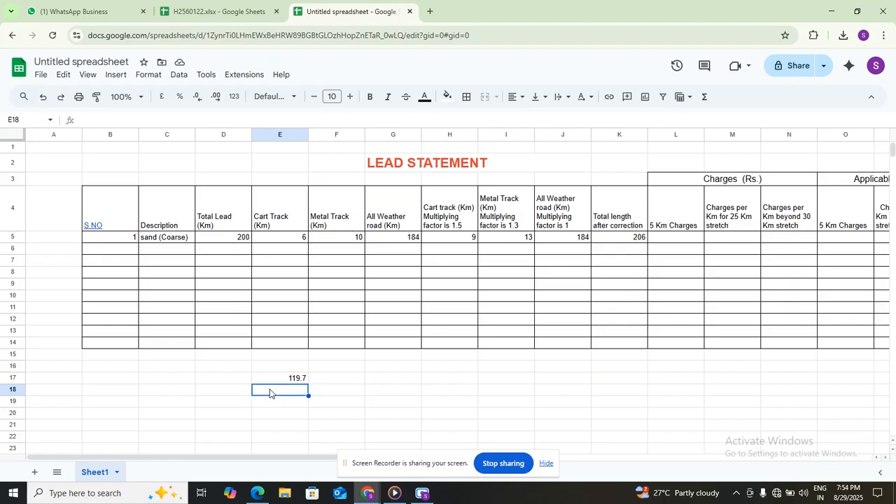
pyautogui.doubleClick(271, 390)
pyautogui.write('x_')
pyautogui.press('BackSpace')
pyautogui.write('+')
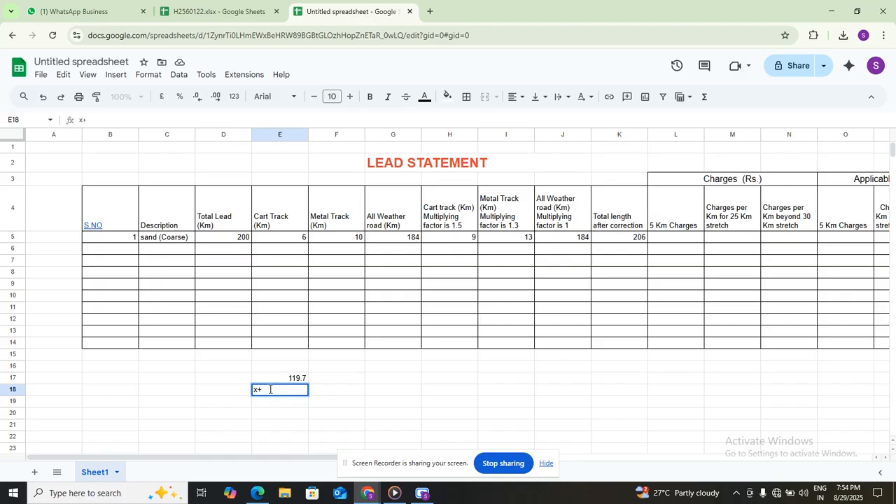
pyautogui.write(' (13.615%)X')
pyautogui.click(318, 392)
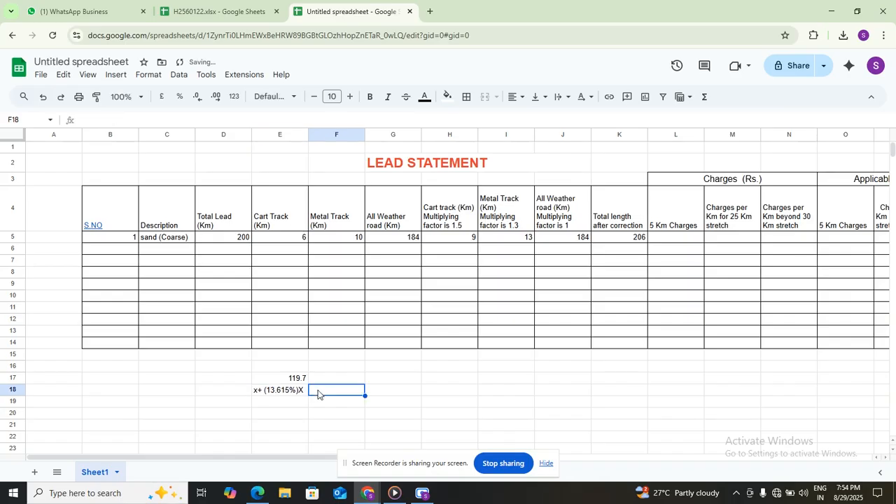
# Step: Enter =119.7 in cell F18, beside the profit and overhead expression
pyautogui.write('= ')
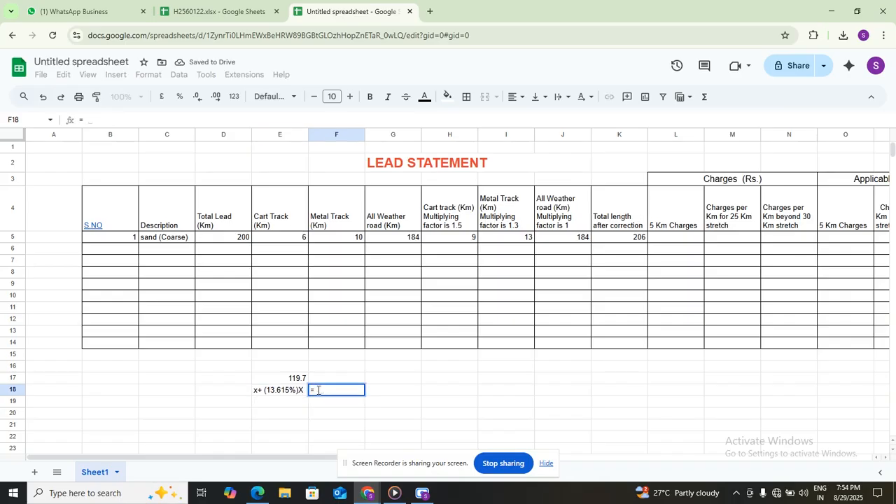
pyautogui.write('119')
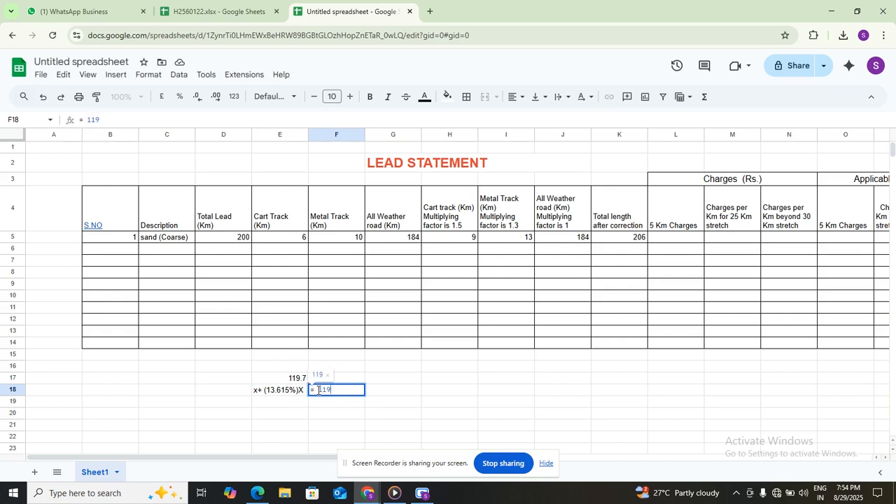
pyautogui.write('.7')
pyautogui.click(331, 418)
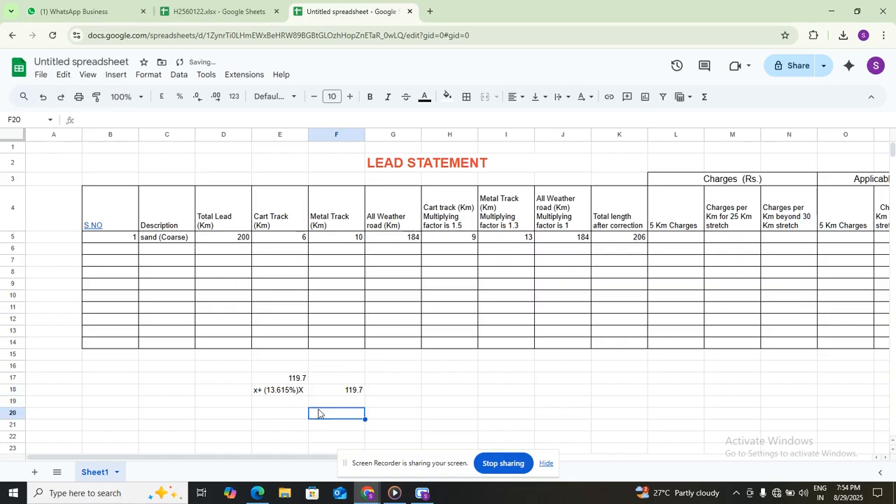
# Step: Try clearing the expression in cell E18, and undo both that and the entry in F18
pyautogui.click(267, 393)
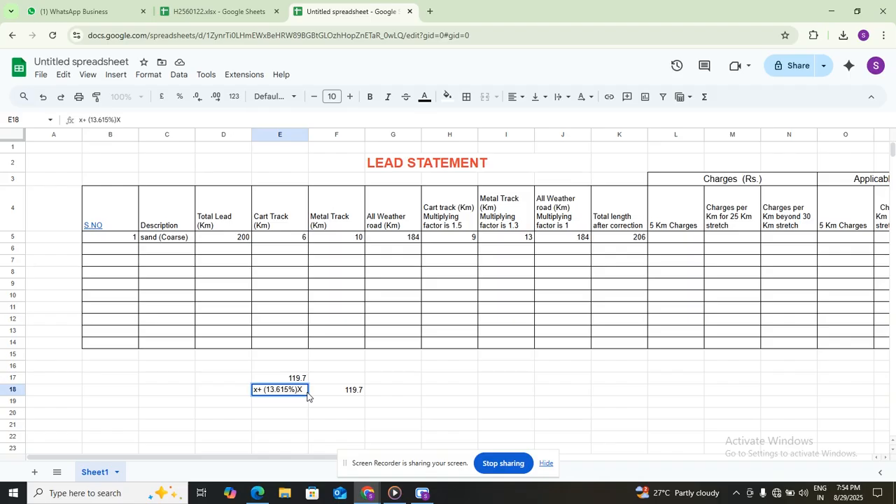
pyautogui.press('BackSpace')
pyautogui.press('BackSpace')
pyautogui.press('BackSpace')
pyautogui.press('BackSpace')
pyautogui.press('BackSpace')
pyautogui.press('BackSpace')
pyautogui.press('BackSpace')
pyautogui.press('BackSpace')
pyautogui.press('BackSpace')
pyautogui.press('BackSpace')
pyautogui.press('BackSpace')
pyautogui.press('BackSpace')
pyautogui.press('BackSpace')
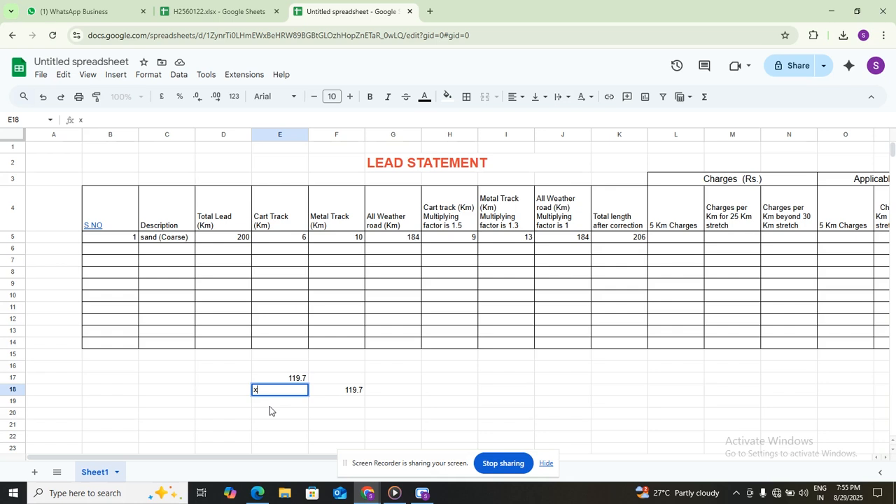
pyautogui.press('BackSpace')
pyautogui.press('Return')
pyautogui.hotkey('shift', 'Up')
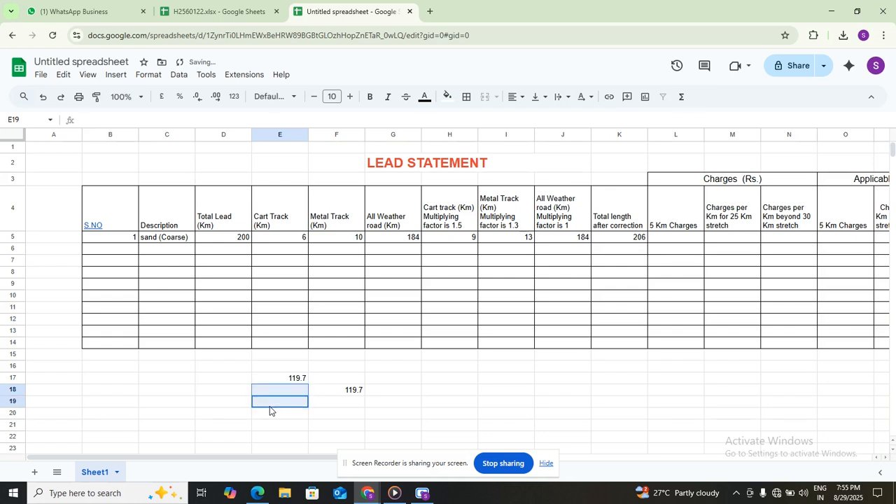
pyautogui.hotkey('ctrl', 'z')
pyautogui.hotkey('ctrl', 'z')
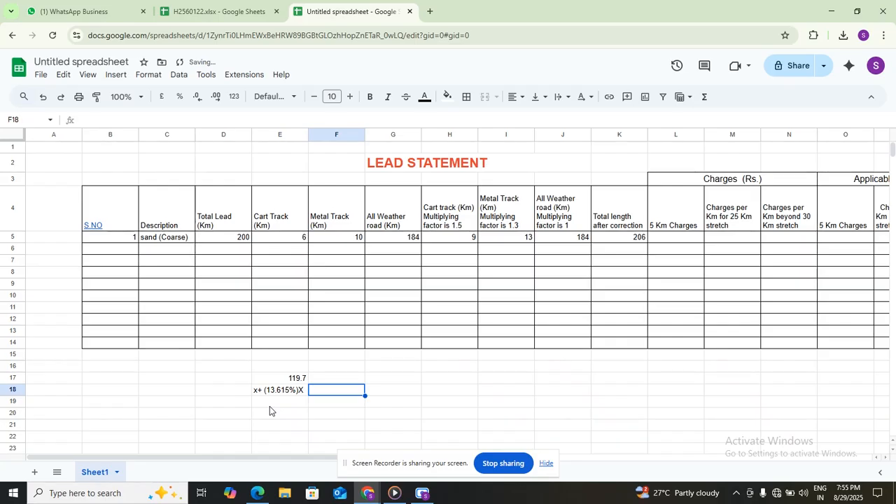
# Step: Equate the expression x+ (13.615%)X to the charge by entering =119.7 in cell F18
pyautogui.write('=')
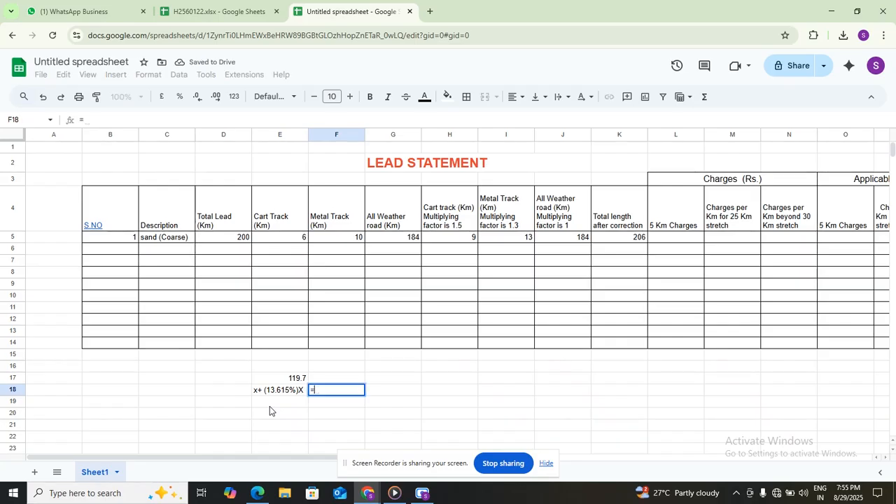
pyautogui.write('11')
pyautogui.write('9.7')
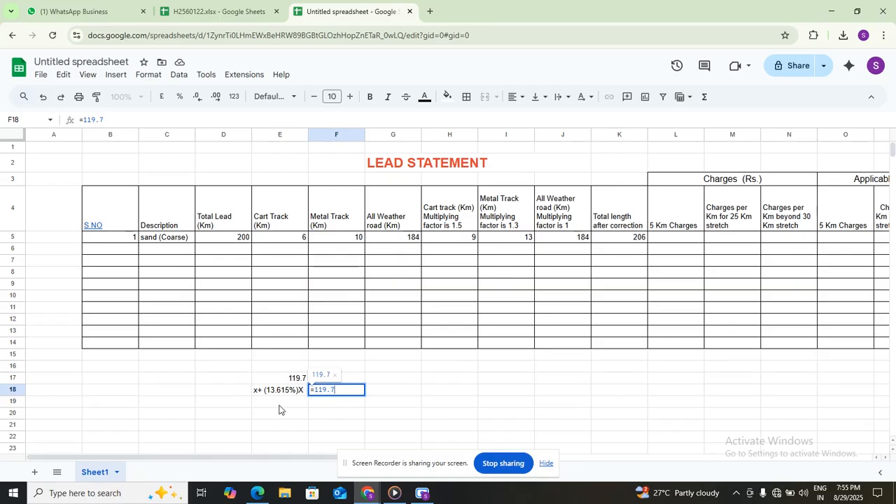
pyautogui.click(294, 416)
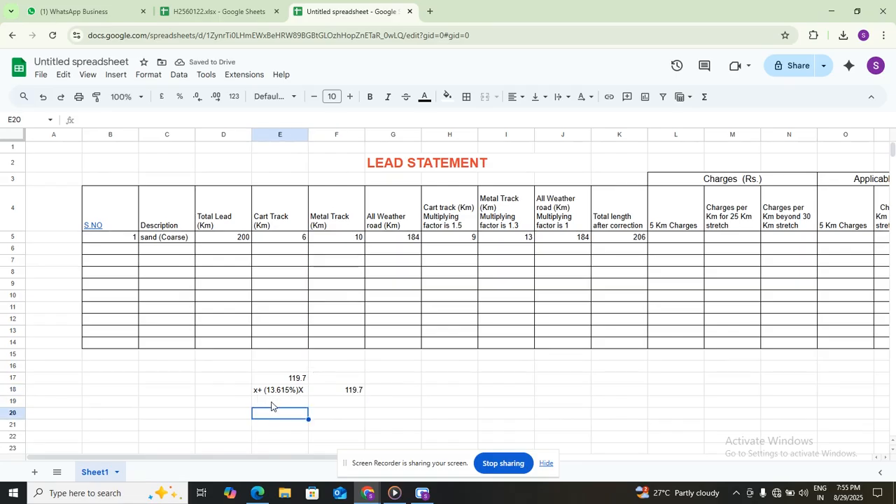
# Step: Write the factored expression x(1+13.615%) in cell E19
pyautogui.doubleClick(271, 402)
pyautogui.write('x(')
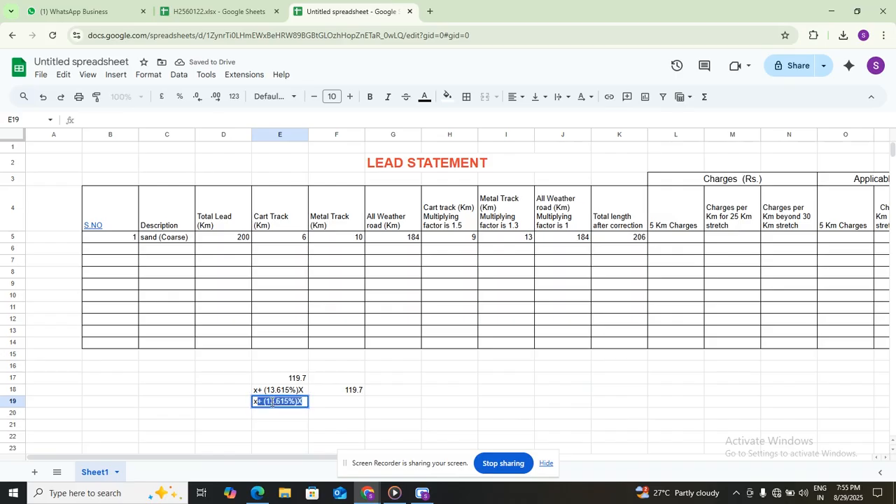
pyautogui.write('1')
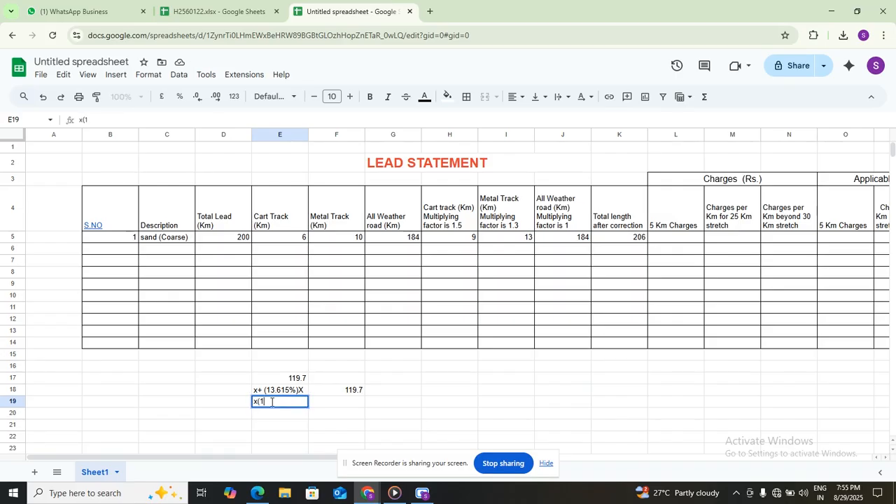
pyautogui.write('+12')
pyautogui.press('BackSpace')
pyautogui.write('3.615')
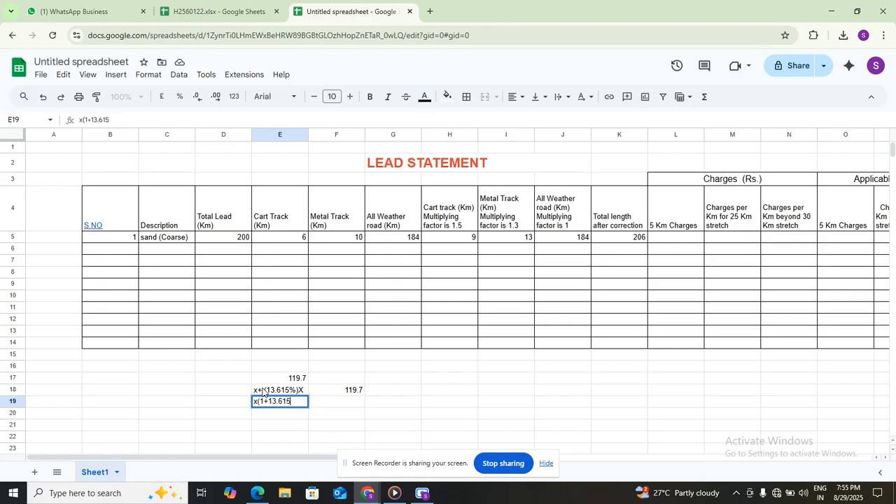
pyautogui.write('%)')
# Step: Enter = 119.7 in cell F19, beside the factored expression
pyautogui.click(325, 402)
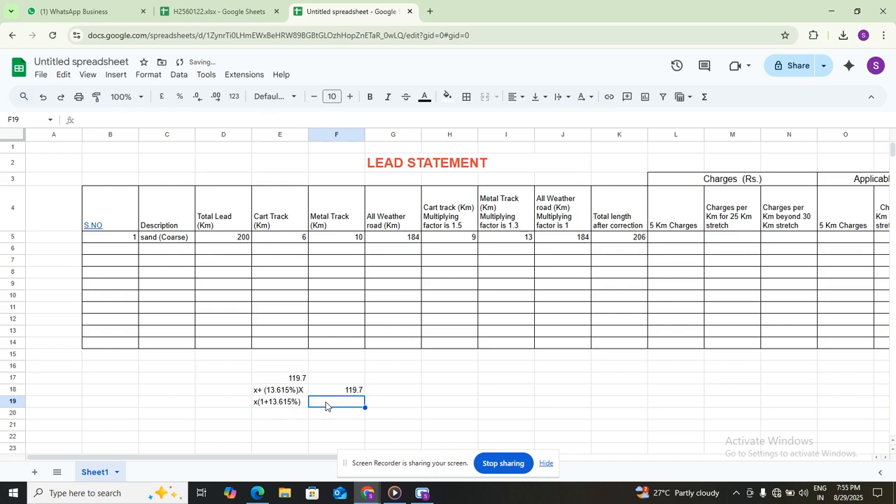
pyautogui.write('=')
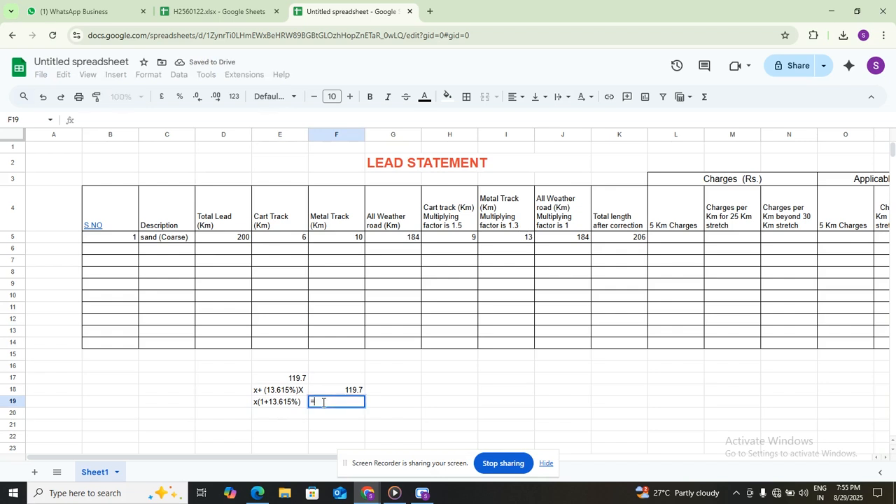
pyautogui.write(' 1')
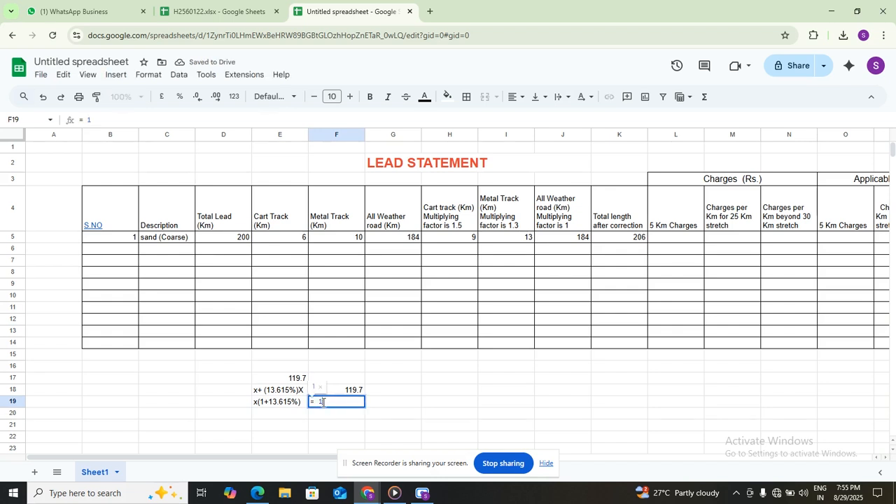
pyautogui.write('19.7')
pyautogui.press('Return')
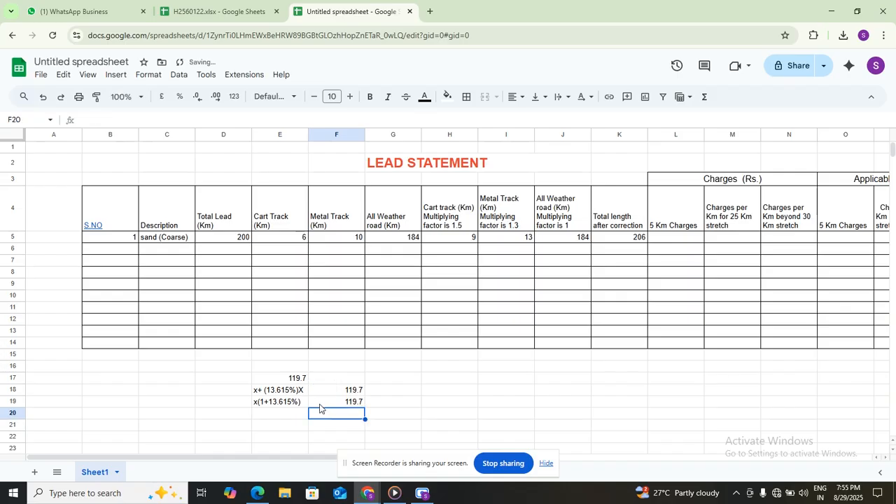
# Step: Write the expression with the percentage as a decimal, x(1+0.13615), in cell E20
pyautogui.doubleClick(293, 414)
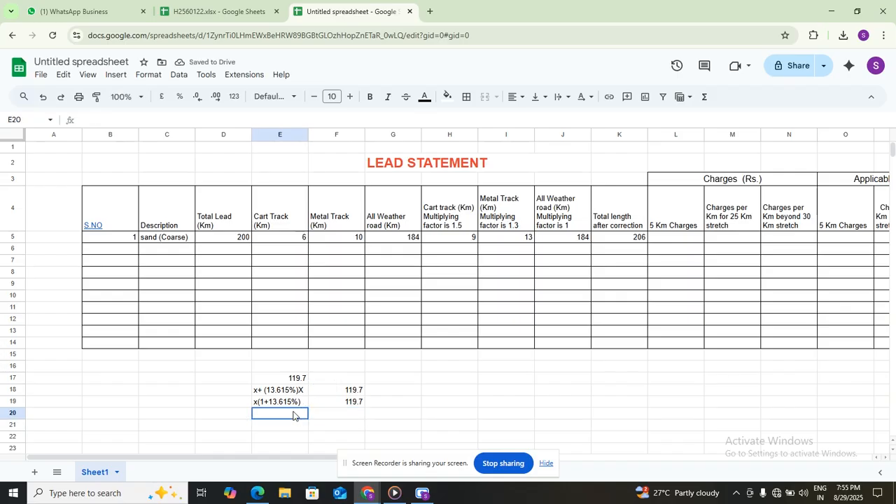
pyautogui.write('x(1+13.615%')
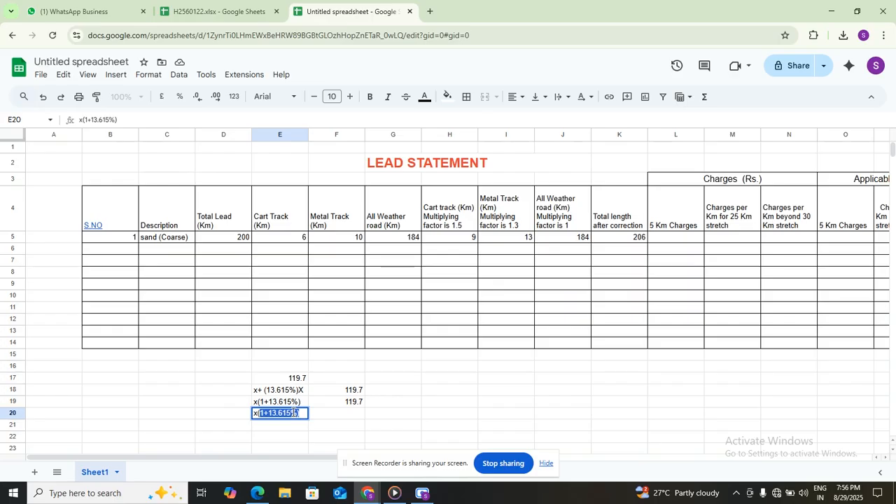
pyautogui.write('1+0')
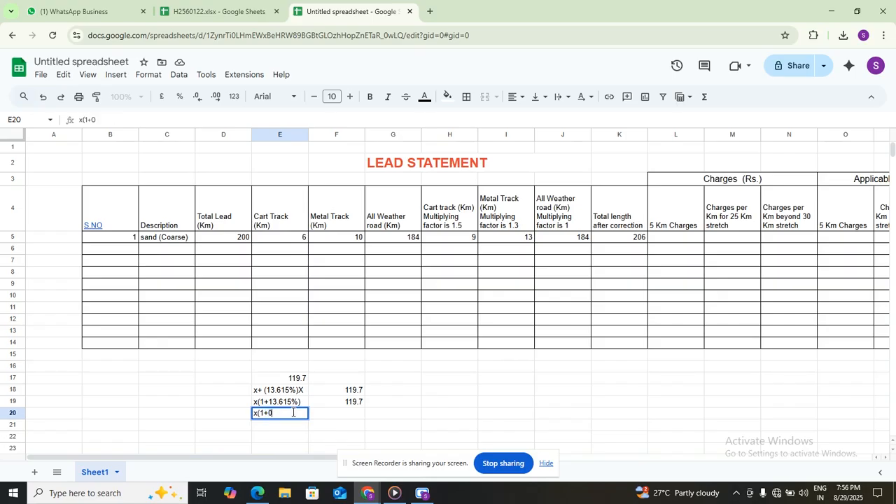
pyautogui.write('.013')
pyautogui.write('61')
pyautogui.write('5')
pyautogui.click(278, 414)
pyautogui.press('BackSpace')
pyautogui.click(302, 413)
# Step: Enter 119.7 in cell F20, beside the decimal expression
pyautogui.click(334, 413)
pyautogui.write('11')
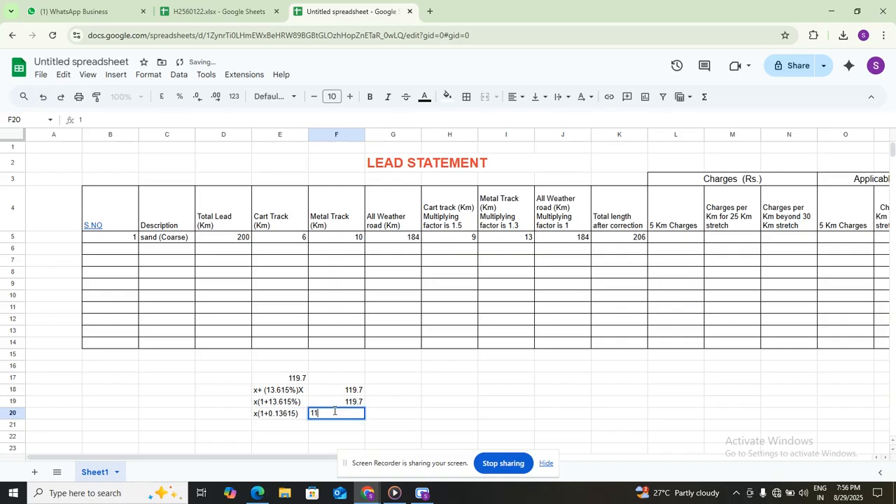
pyautogui.write('9.7')
# Step: Label cell E21 as x= and write the division 119.7/1.13615 as text in F21
pyautogui.click(286, 430)
pyautogui.write('x=')
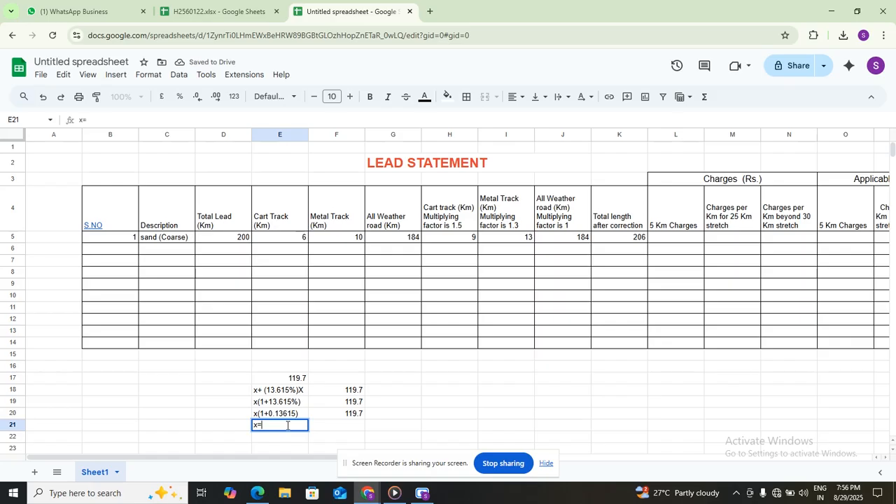
pyautogui.click(333, 420)
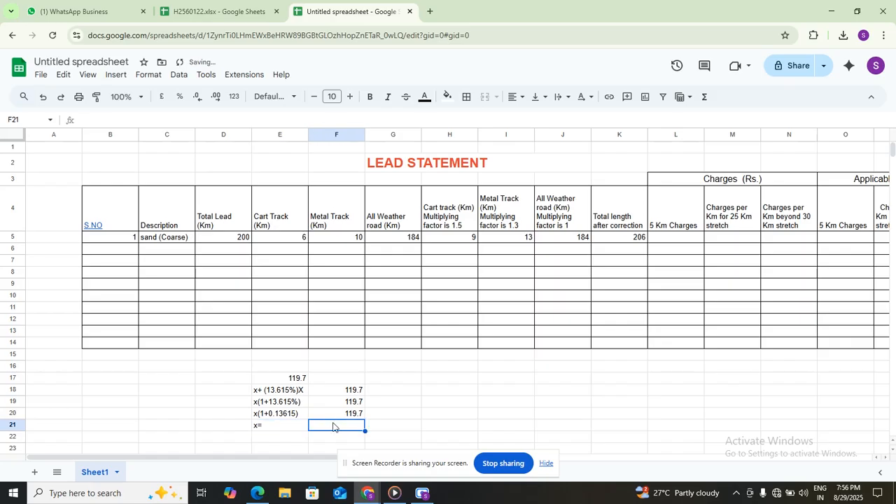
pyautogui.write('119.7/')
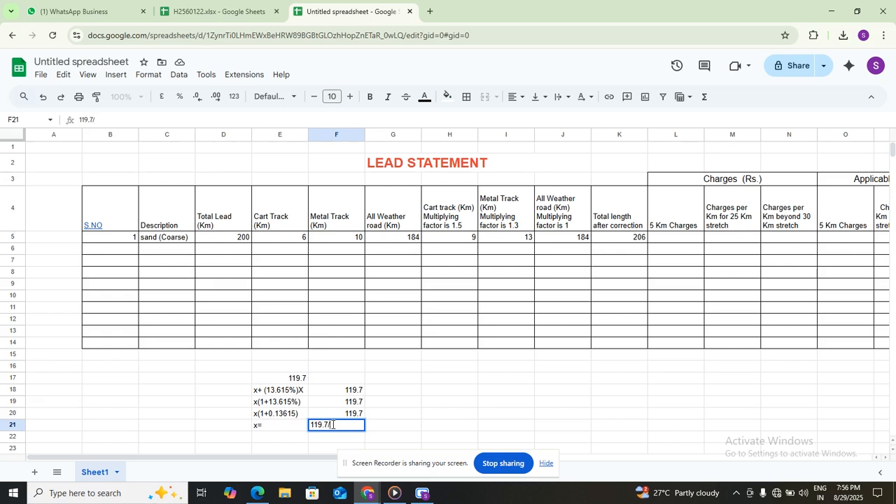
pyautogui.write('1.13615')
pyautogui.press('Return')
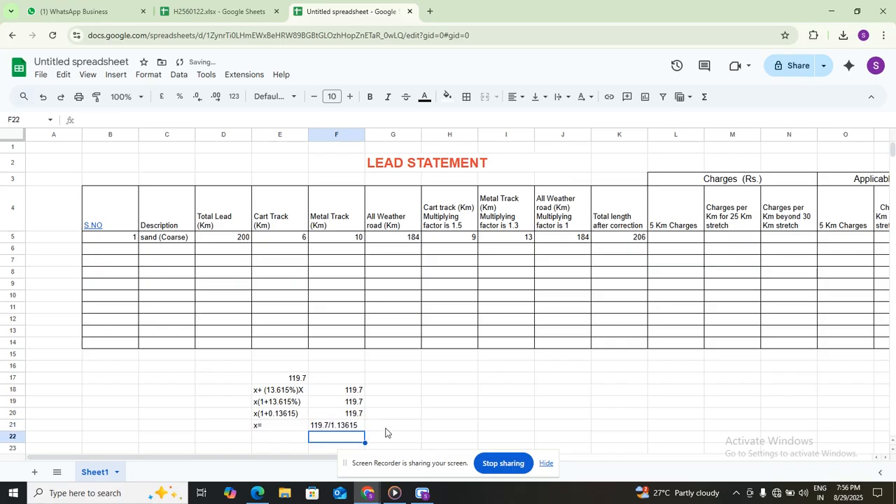
# Step: Turn the division text in F21 into the formula =(119.7/1.13615)
pyautogui.doubleClick(333, 426)
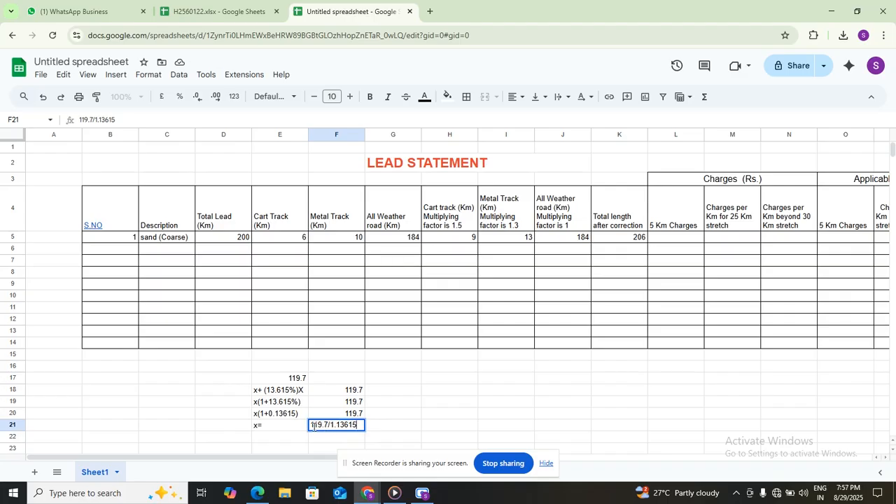
pyautogui.click(313, 425)
pyautogui.write('=')
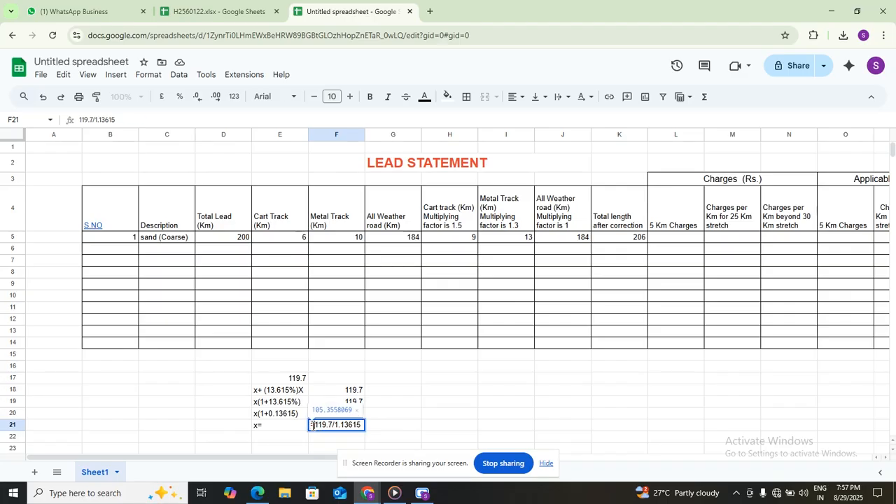
pyautogui.write('(')
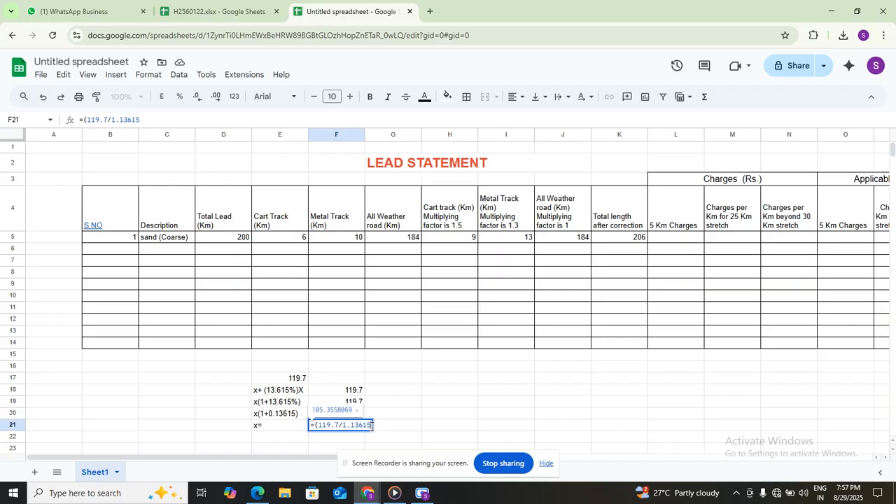
pyautogui.write(')')
pyautogui.press('Return')
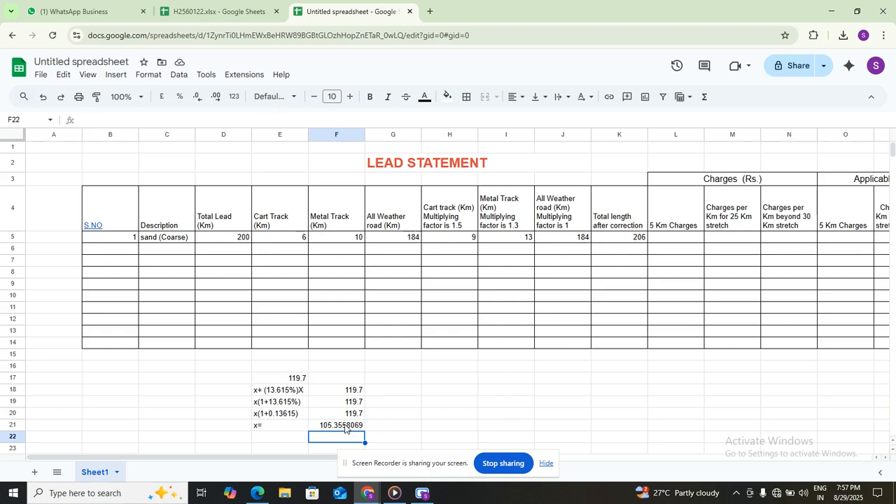
# Step: Reduce the displayed result in cell F21 to two decimal places
pyautogui.click(344, 425)
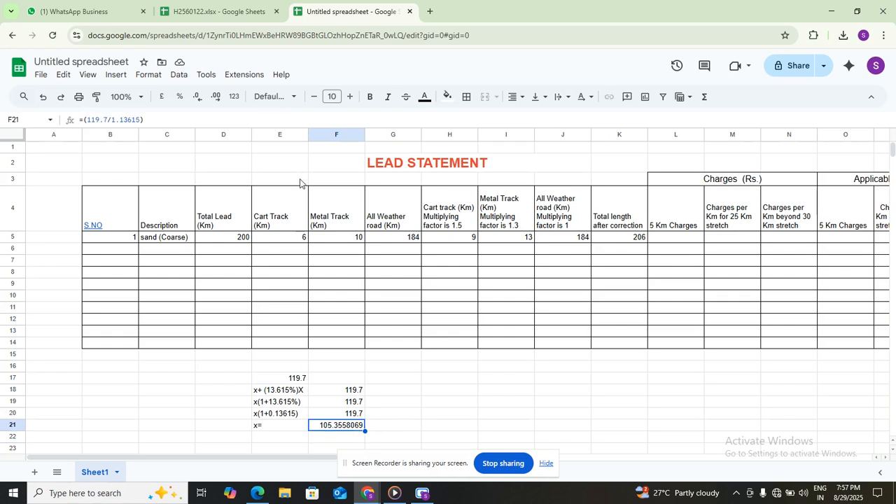
pyautogui.click(196, 96)
pyautogui.click(196, 97)
pyautogui.click(196, 97)
pyautogui.click(196, 97)
pyautogui.click(197, 96)
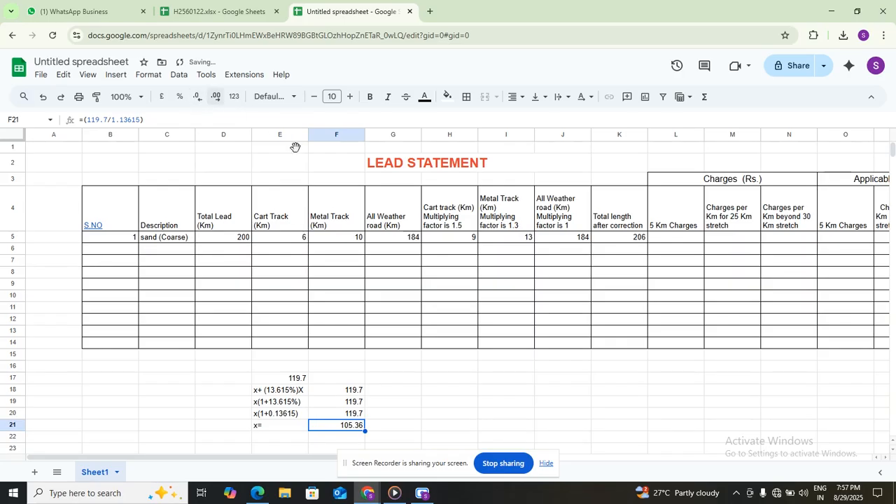
# Step: Enter the formula =119.7/1.13615 in cell L5 as coarse sand's 5 Km Charges
pyautogui.click(674, 237)
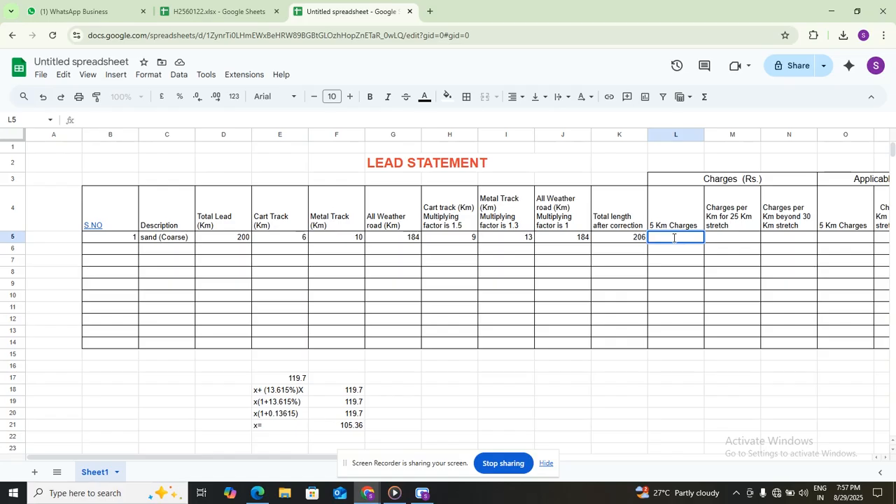
pyautogui.write('11')
pyautogui.write('=11')
pyautogui.write('9')
pyautogui.write('.7')
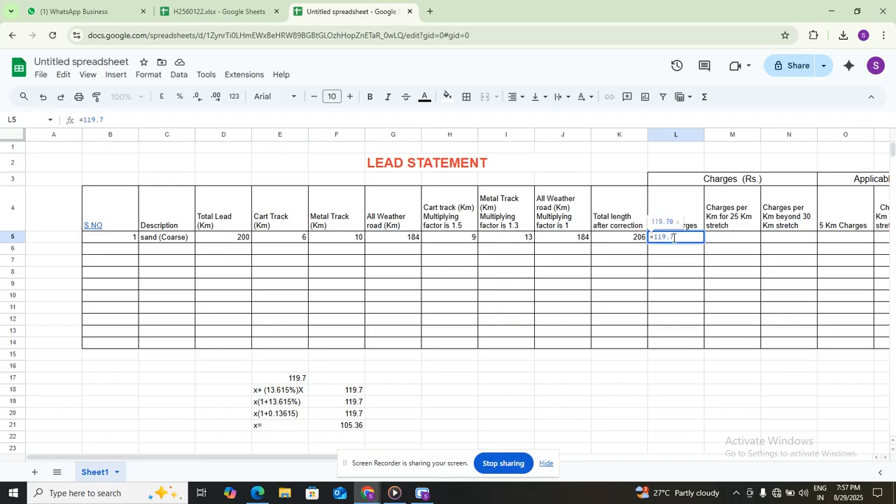
pyautogui.write('/1.1')
pyautogui.press('BackSpace')
pyautogui.write('3')
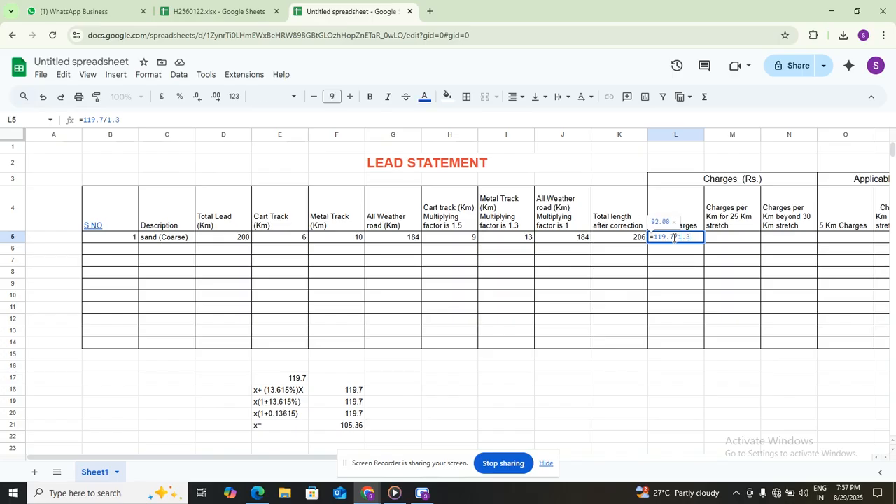
pyautogui.press('BackSpace')
pyautogui.write('13')
pyautogui.click(674, 237)
pyautogui.write('615')
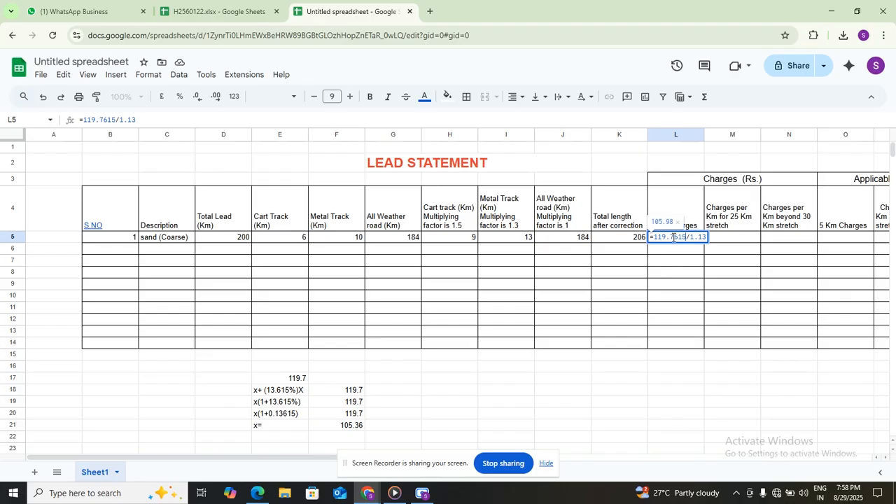
pyautogui.press('BackSpace')
pyautogui.press('BackSpace')
pyautogui.press('BackSpace')
pyautogui.write('615')
pyautogui.press('Return')
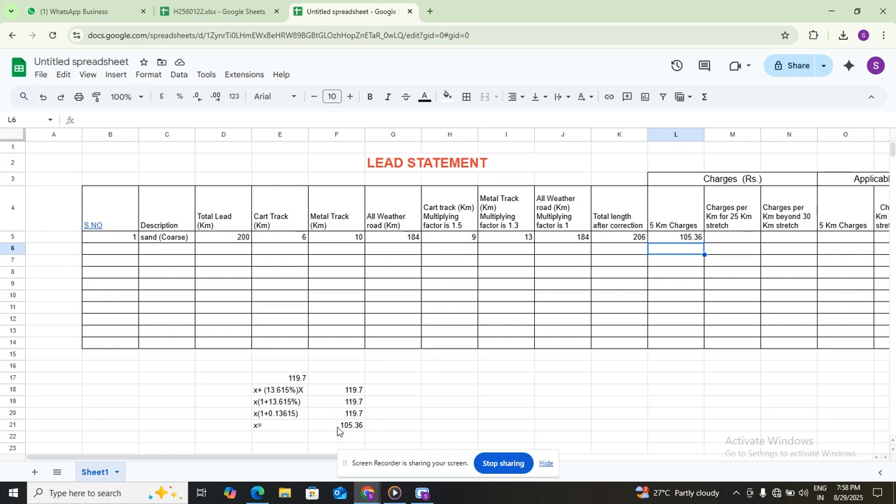
# Step: Check the lead charges in the schedule of rates PDF and enter =18/1.13615 in M5 as coarse sand's per-Km charge for the 25 Km stretch
pyautogui.click(257, 494)
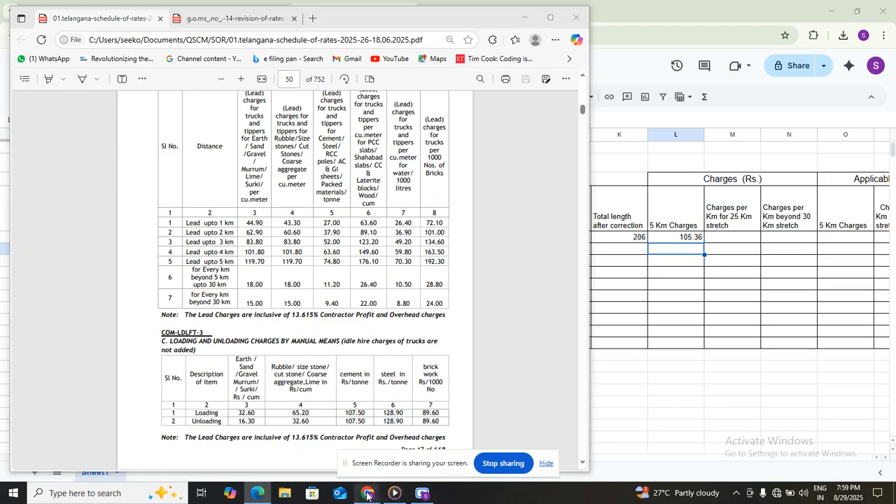
pyautogui.moveTo(368, 493)
pyautogui.click(340, 452)
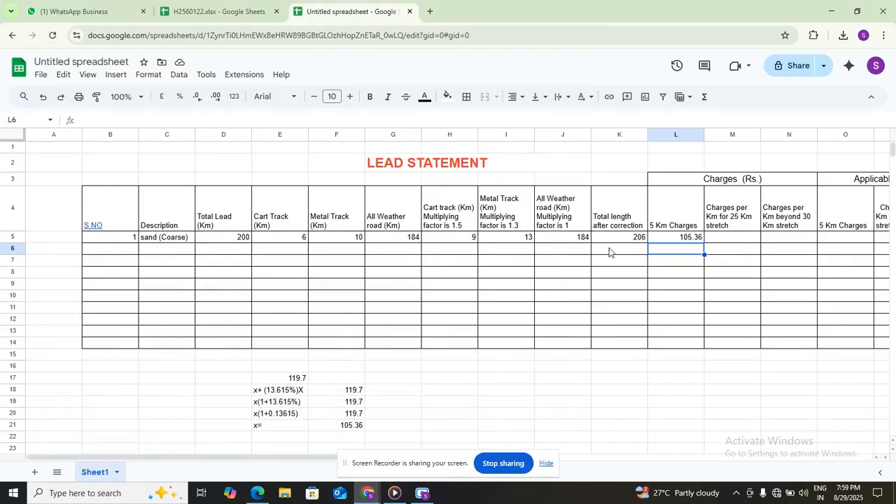
pyautogui.click(717, 242)
pyautogui.write('=')
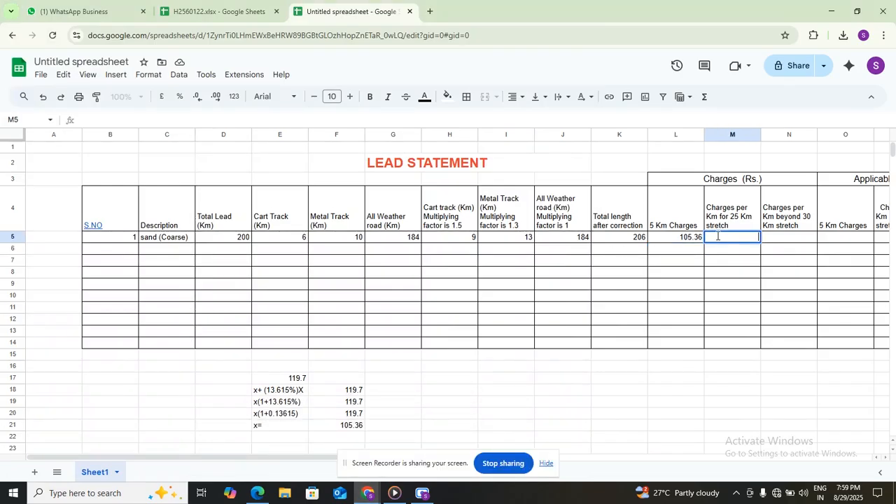
pyautogui.write('18')
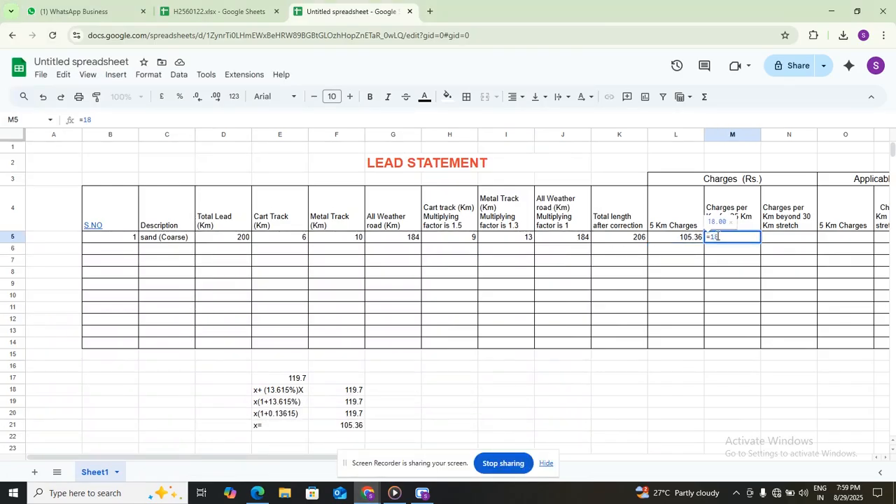
pyautogui.write('/1.13615')
pyautogui.press('Return')
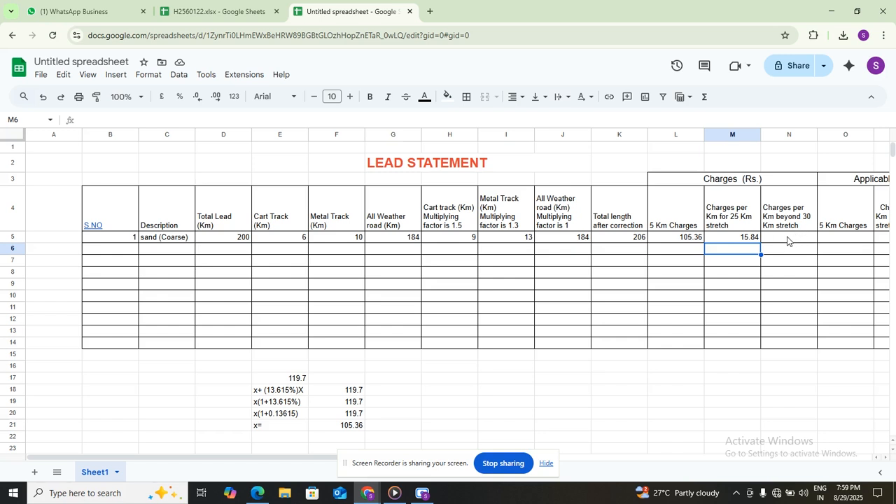
# Step: Consult the schedule of rates PDF again and enter =15/1.13615 in N5 as coarse sand's per-Km charge beyond 30 Km
pyautogui.click(788, 241)
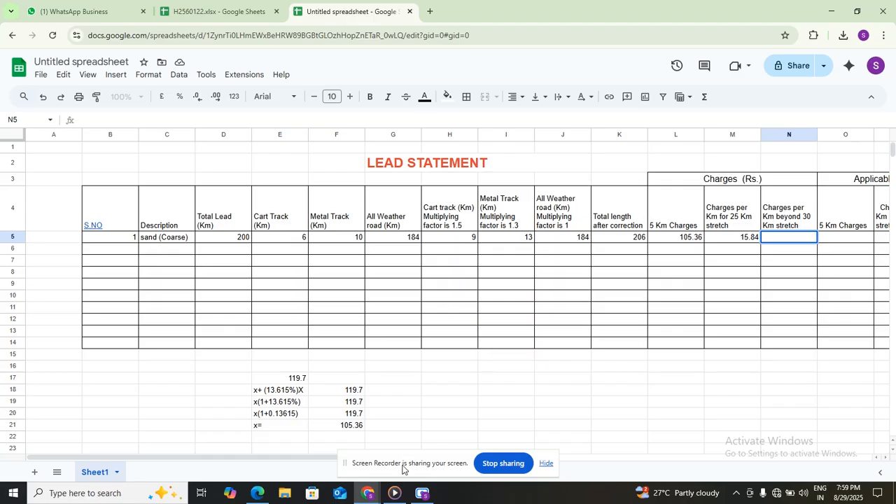
pyautogui.moveTo(369, 495)
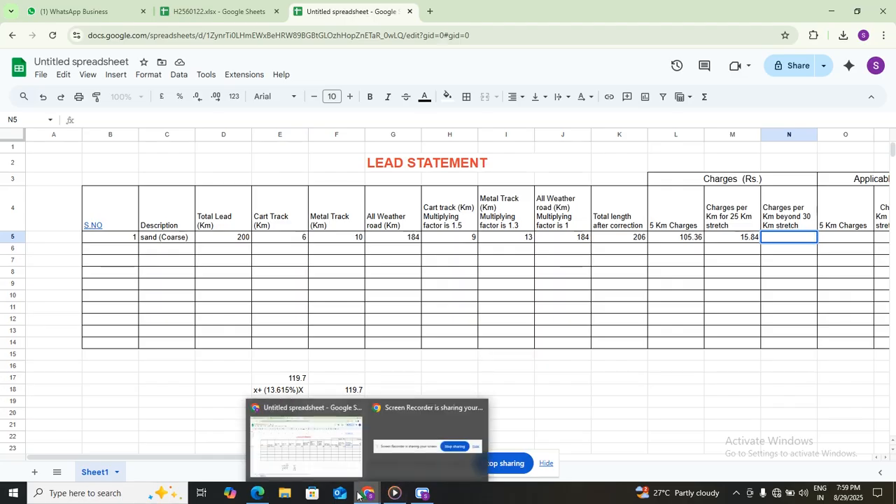
pyautogui.moveTo(258, 497)
pyautogui.click(258, 497)
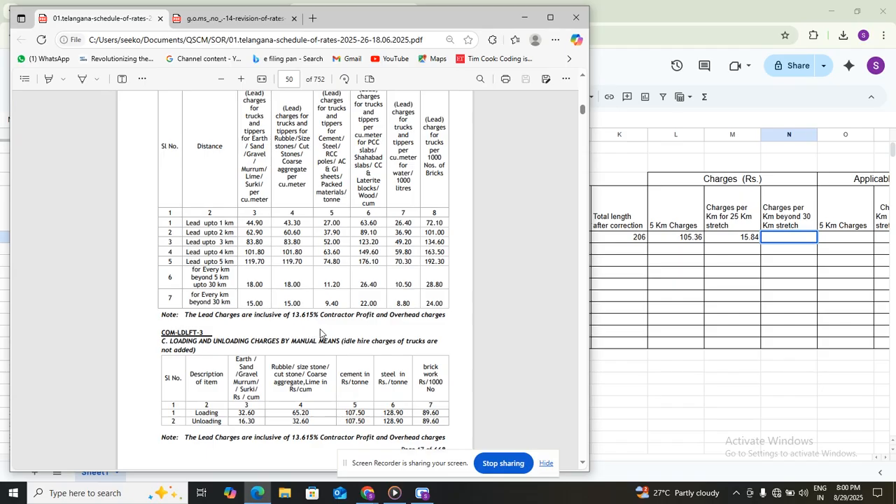
pyautogui.click(363, 496)
pyautogui.click(330, 452)
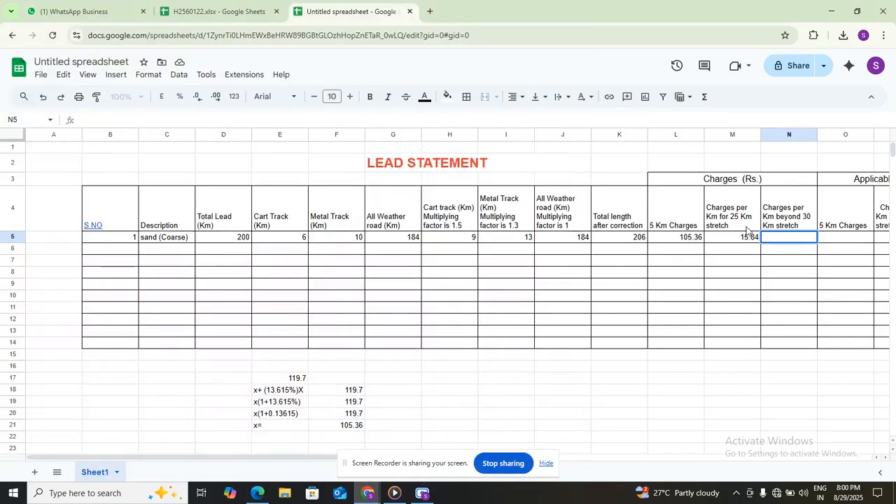
pyautogui.write('=')
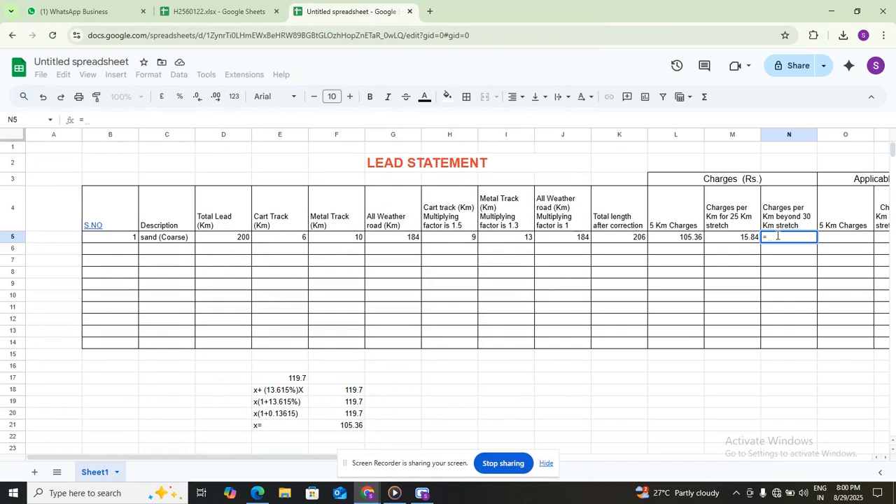
pyautogui.write('15')
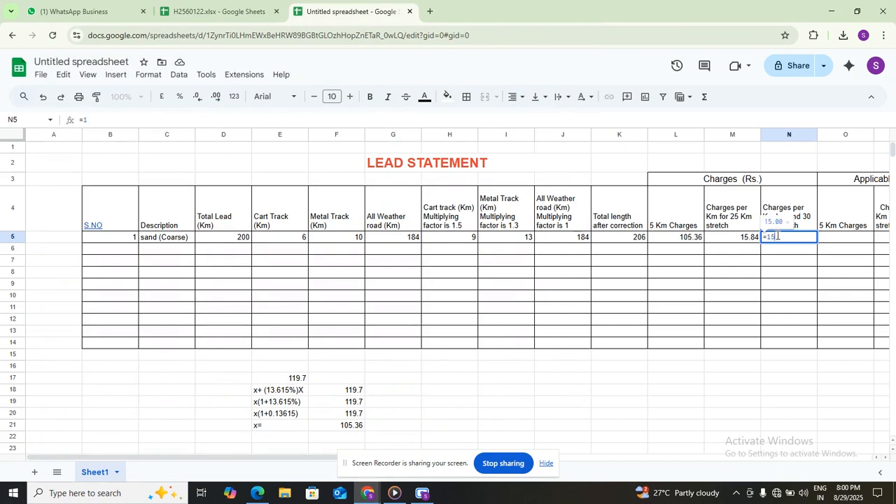
pyautogui.write('/1.13615')
pyautogui.press('Return')
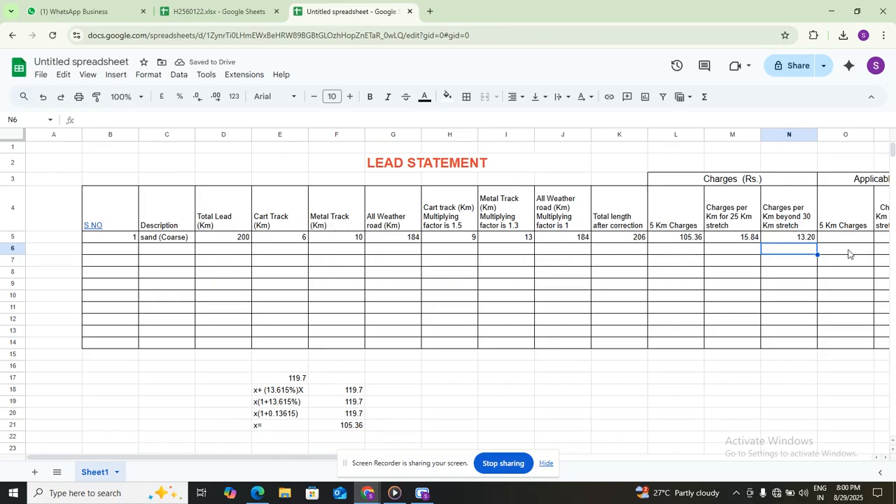
# Step: Fill the applicable 5 Km Charges cell O5 with a formula that references L5
pyautogui.hscroll(10, 849, 253)
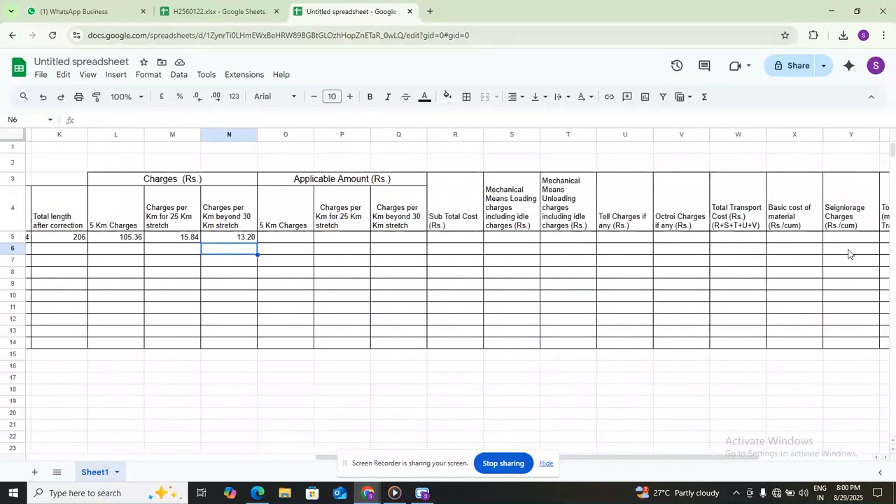
pyautogui.hscroll(-10, 662, 272)
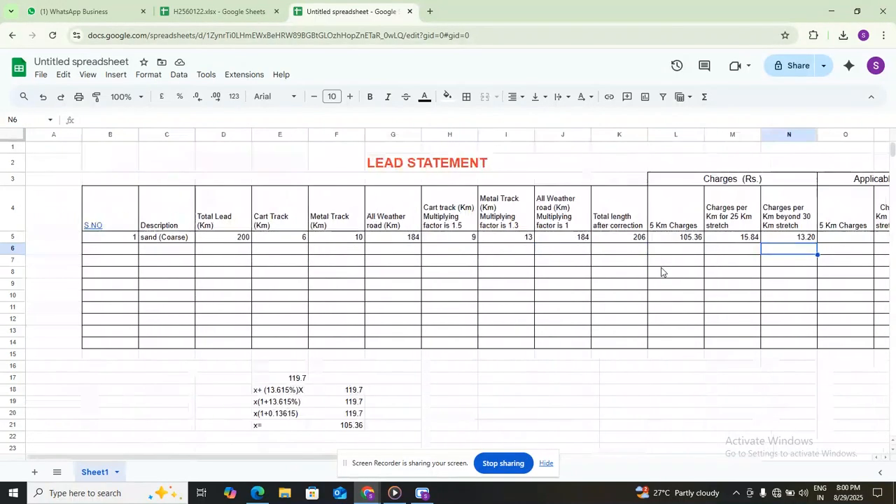
pyautogui.hscroll(10, 662, 271)
pyautogui.hscroll(-3, 661, 272)
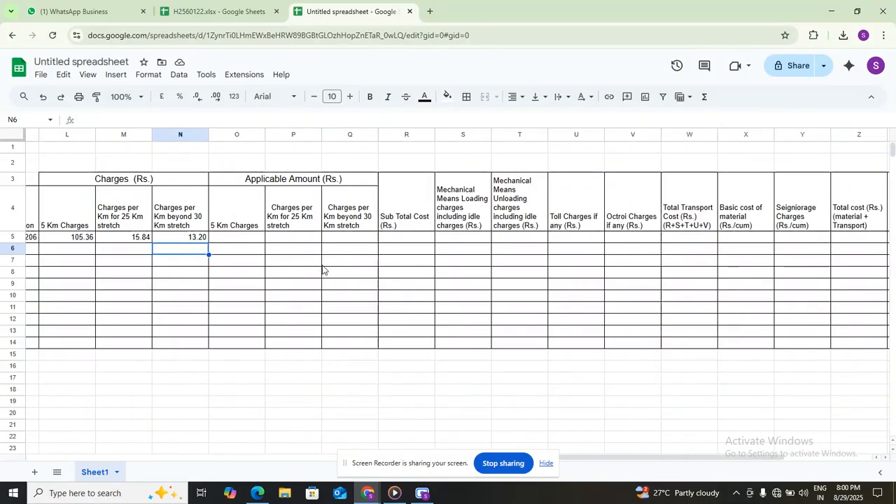
pyautogui.hscroll(-2, 323, 270)
pyautogui.click(356, 236)
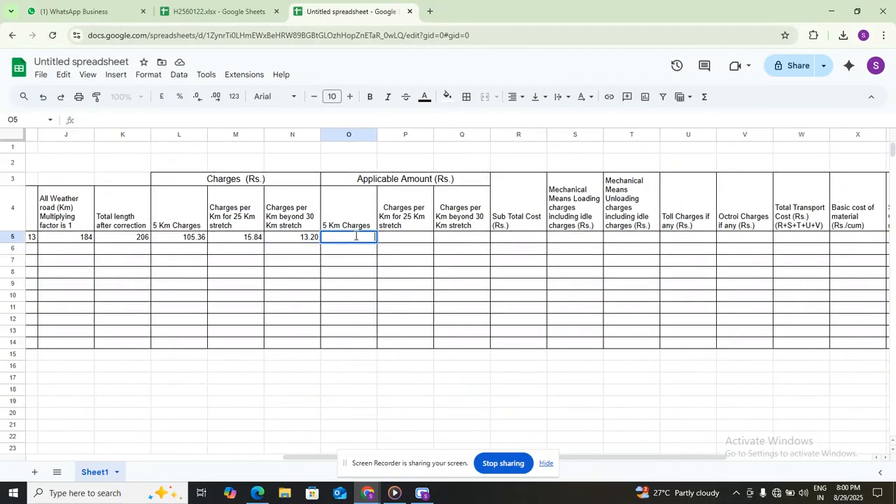
pyautogui.write('=')
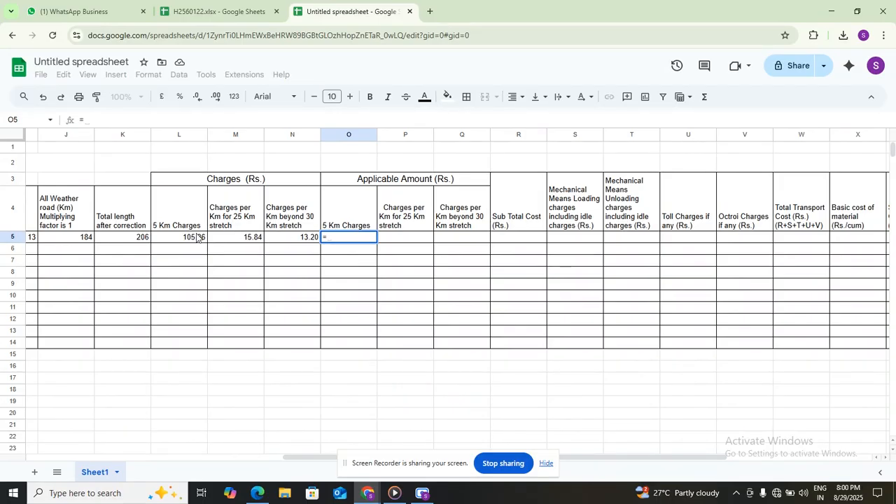
pyautogui.click(198, 239)
pyautogui.press('Return')
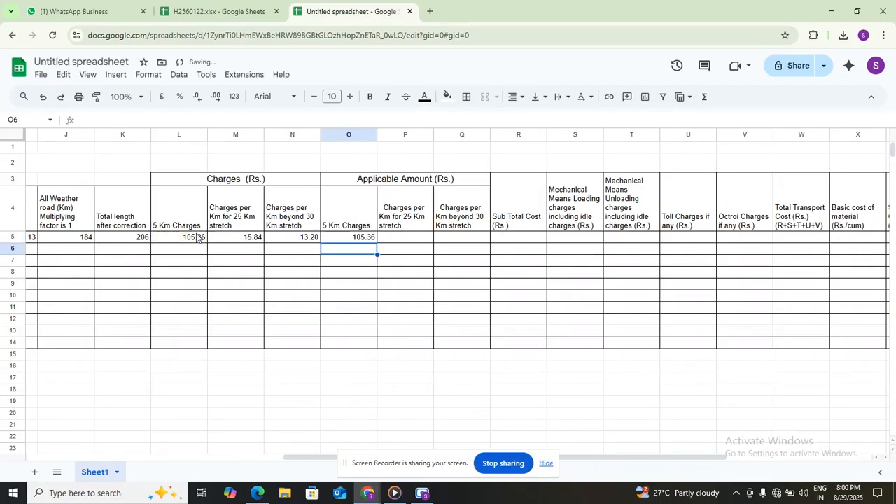
# Step: Calculate coarse sand's applicable amount for the 25 Km stretch in P5 with the formula =M5*25
pyautogui.doubleClick(401, 238)
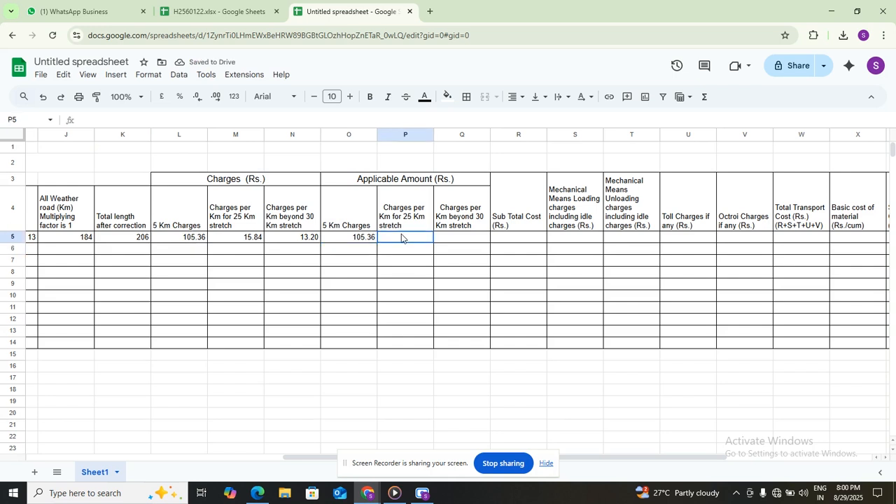
pyautogui.write('=')
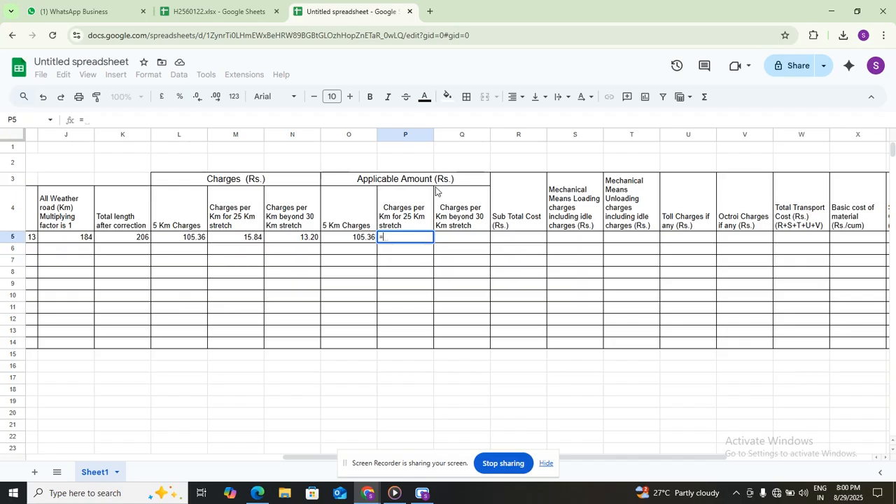
pyautogui.click(253, 243)
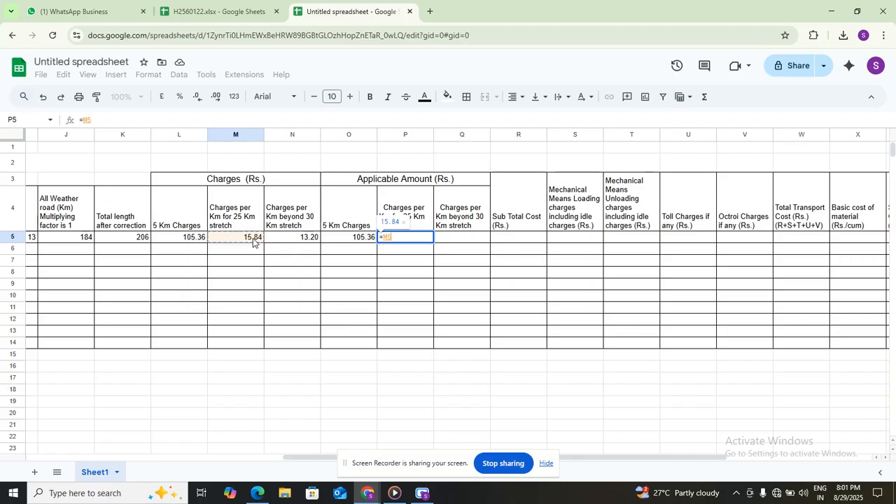
pyautogui.write('*')
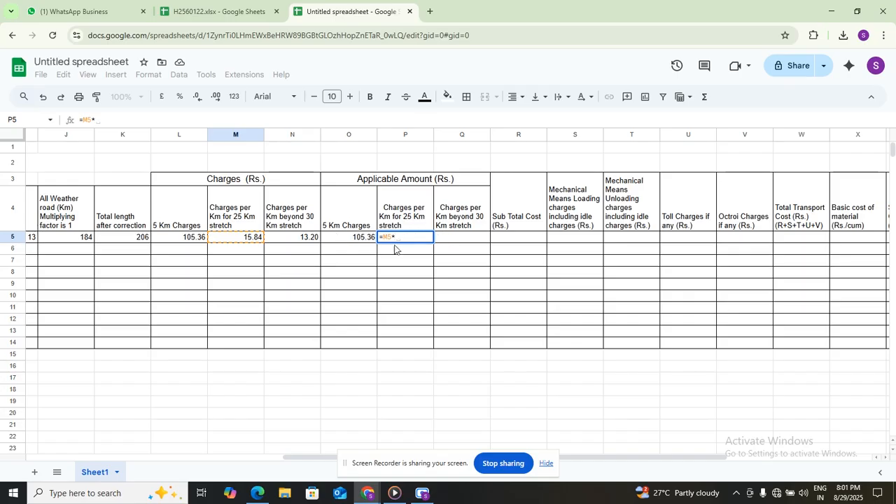
pyautogui.write('25')
pyautogui.press('Return')
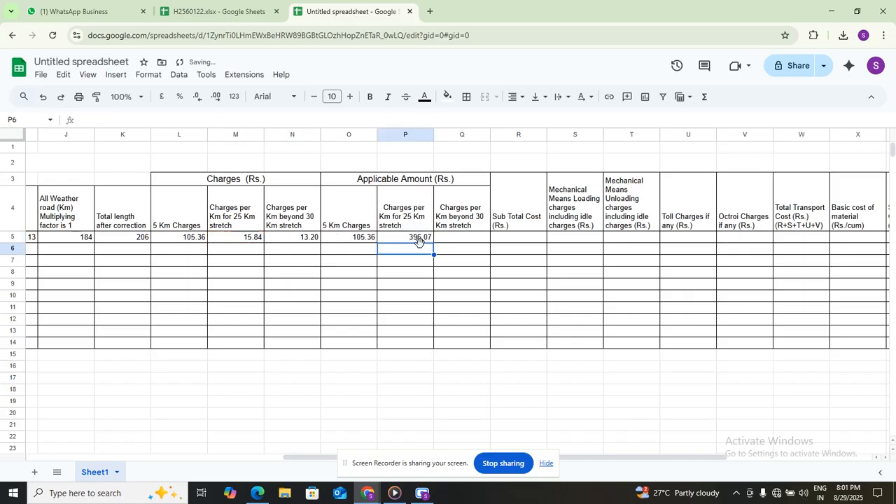
# Step: Enter the formula =K5*N5 in Q5 as coarse sand's applicable amount for the stretch beyond 30 Km
pyautogui.click(454, 243)
pyautogui.doubleClick(454, 239)
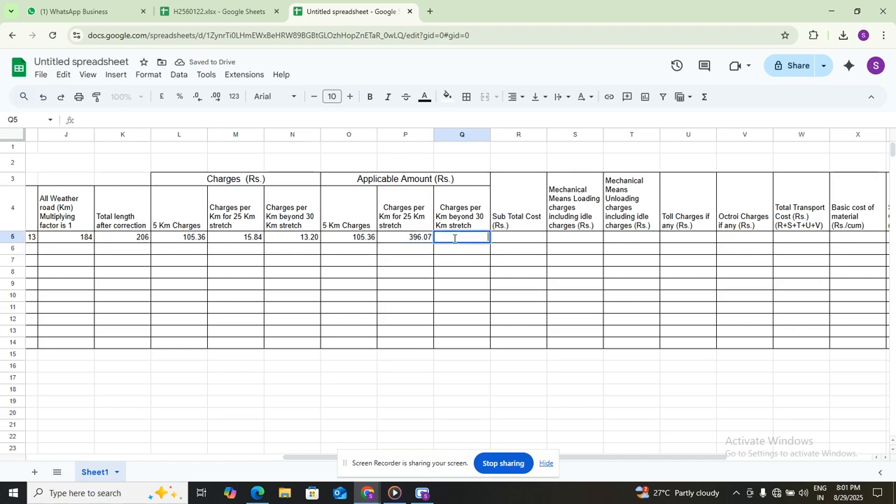
pyautogui.write('=')
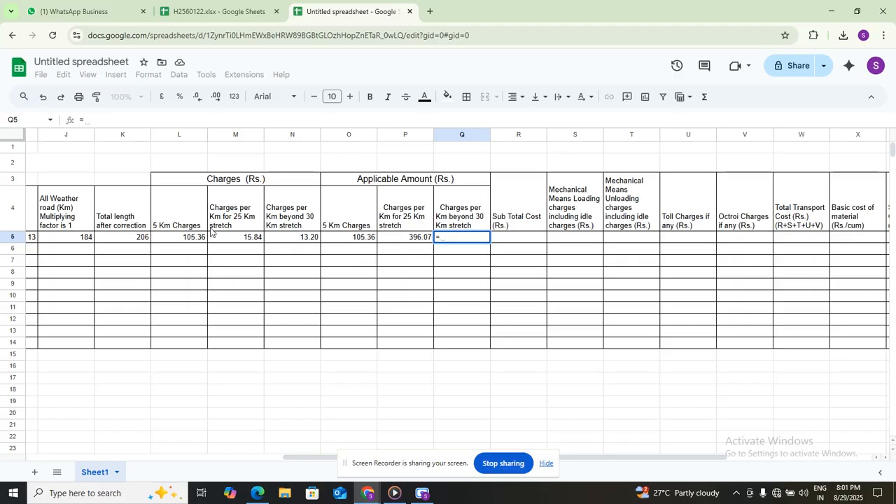
pyautogui.click(128, 240)
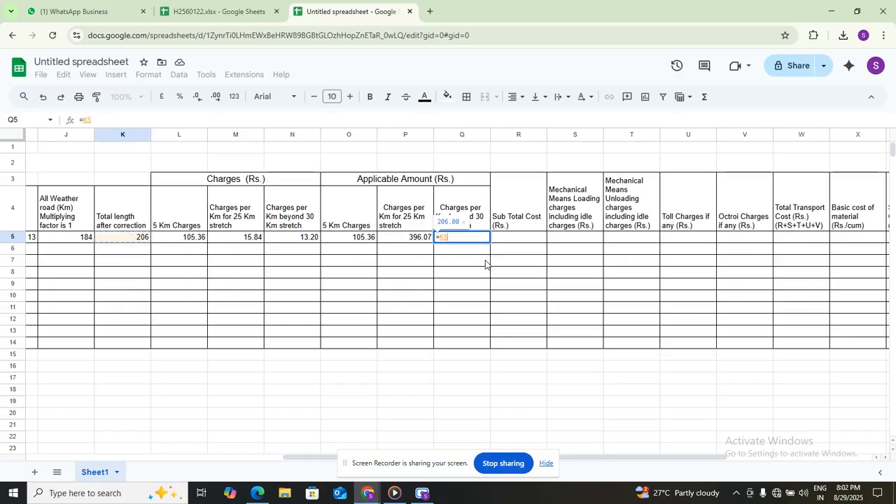
pyautogui.write('*')
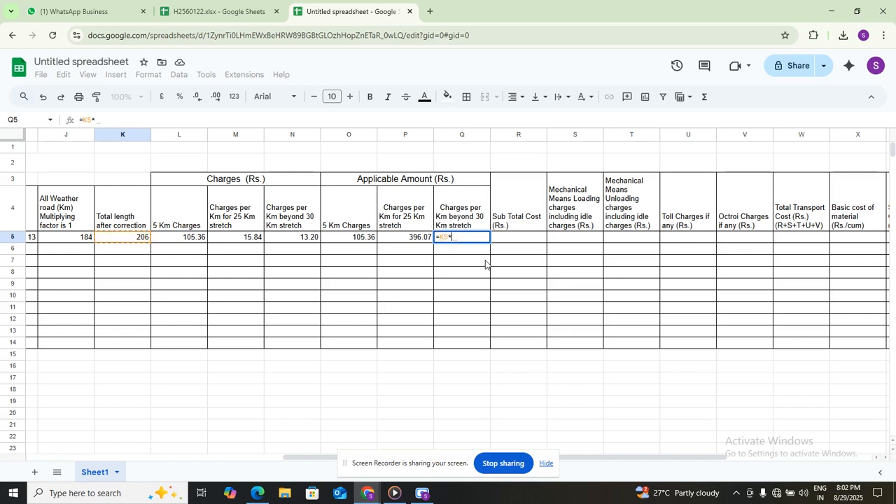
pyautogui.click(290, 240)
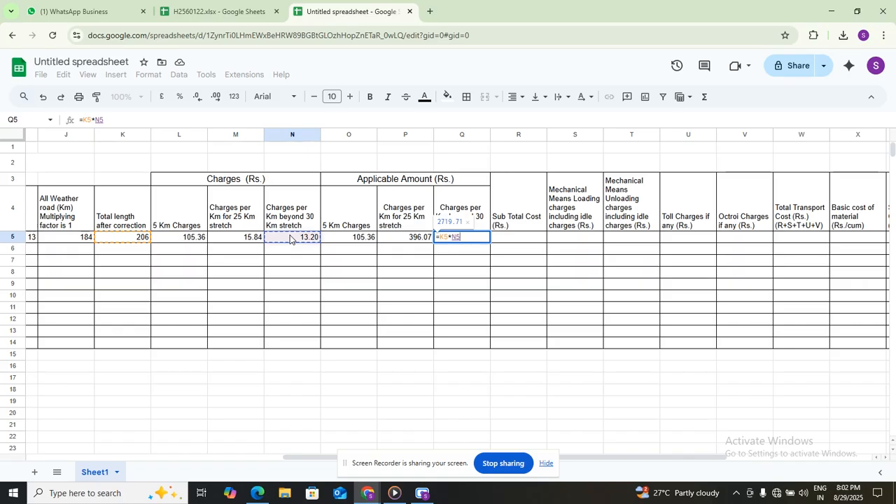
pyautogui.press('Return')
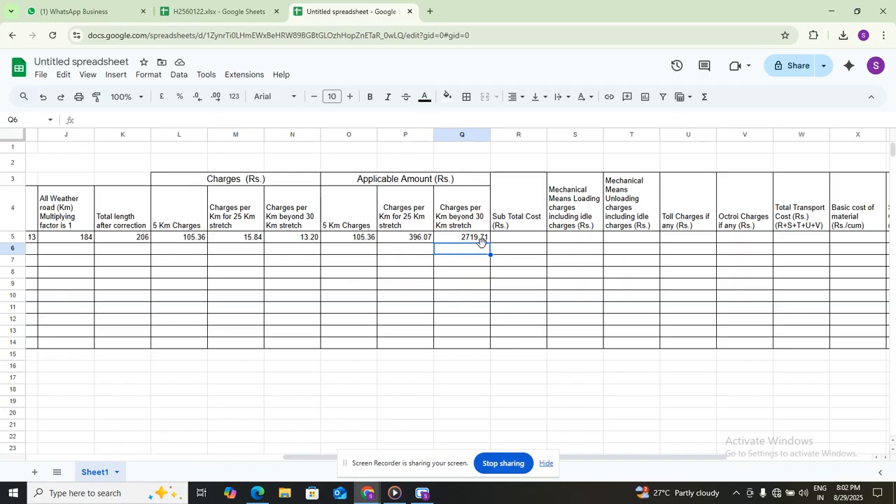
# Step: Calculate coarse sand's Sub Total Cost in R5 with the formula =O5+P5+Q5
pyautogui.click(519, 239)
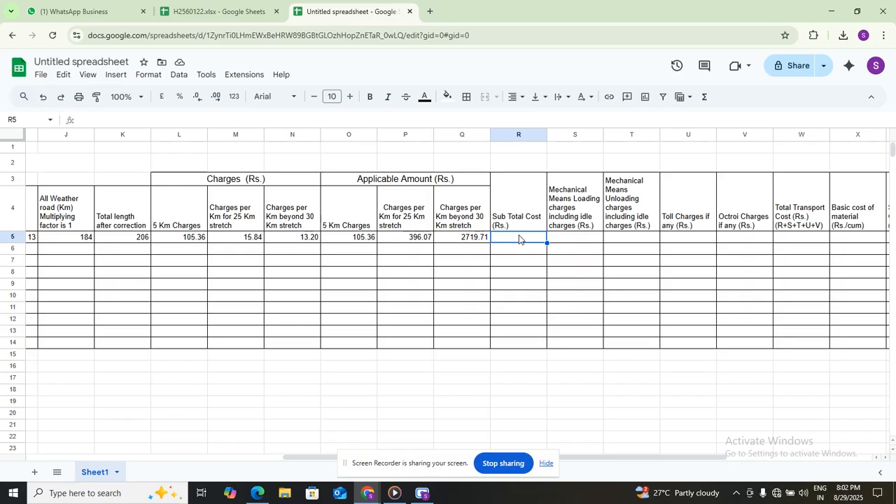
pyautogui.write('=')
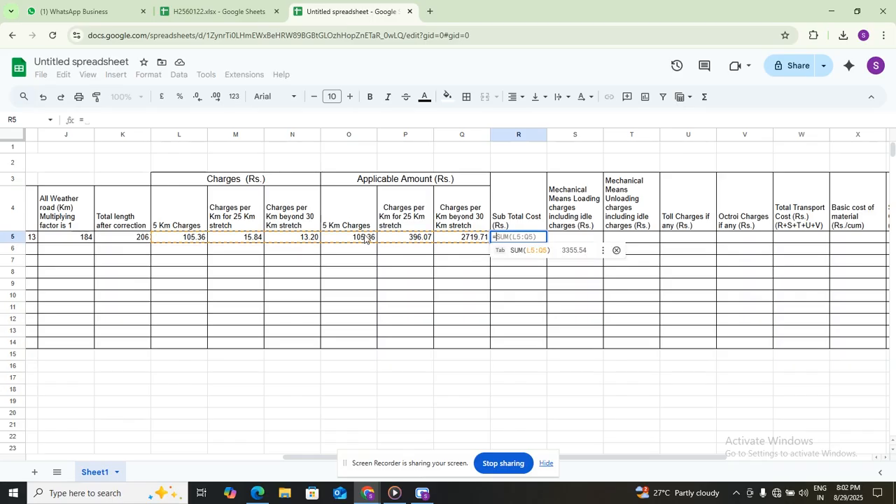
pyautogui.click(364, 238)
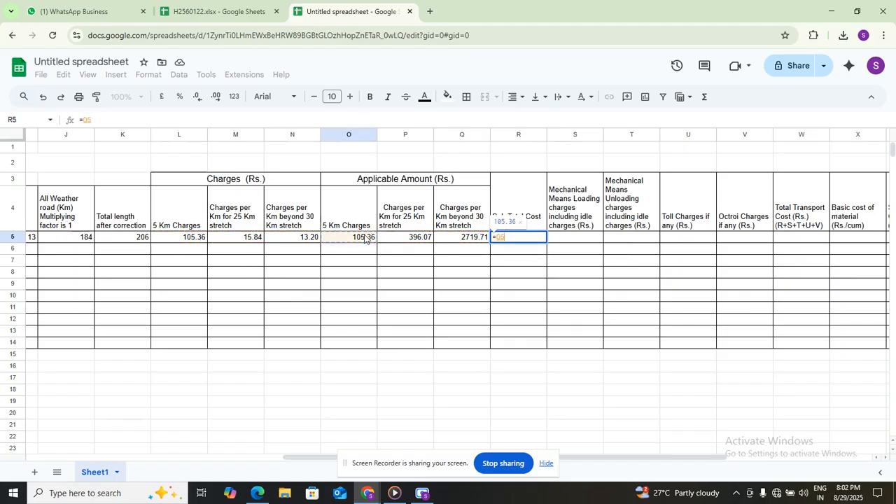
pyautogui.write('+')
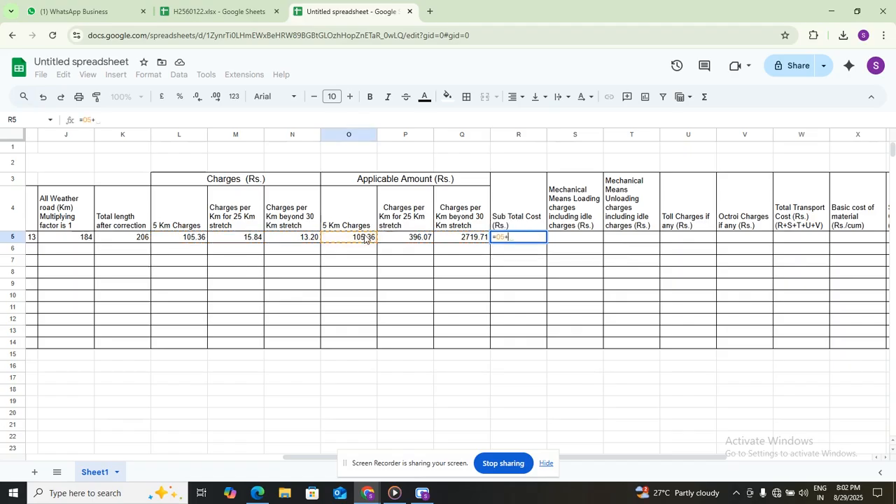
pyautogui.click(410, 238)
pyautogui.write('+')
pyautogui.click(467, 238)
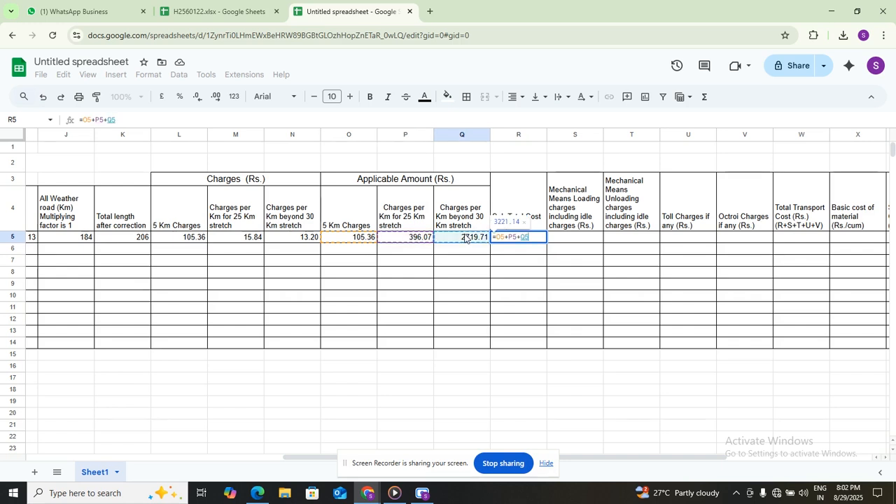
pyautogui.press('Return')
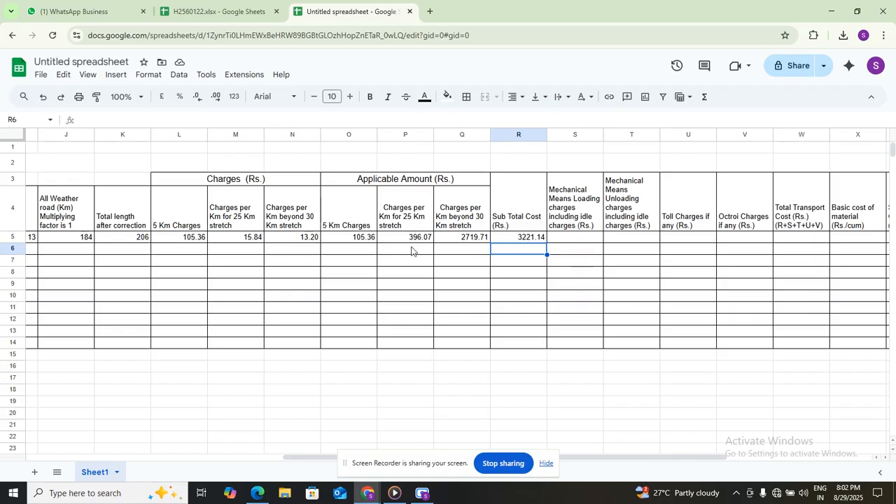
# Step: Check the COM-LDLFT-2 heading in the schedule of rates PDF for how conveyance charges treat loading, unloading and idle hire, and return to the spreadsheet
pyautogui.click(259, 492)
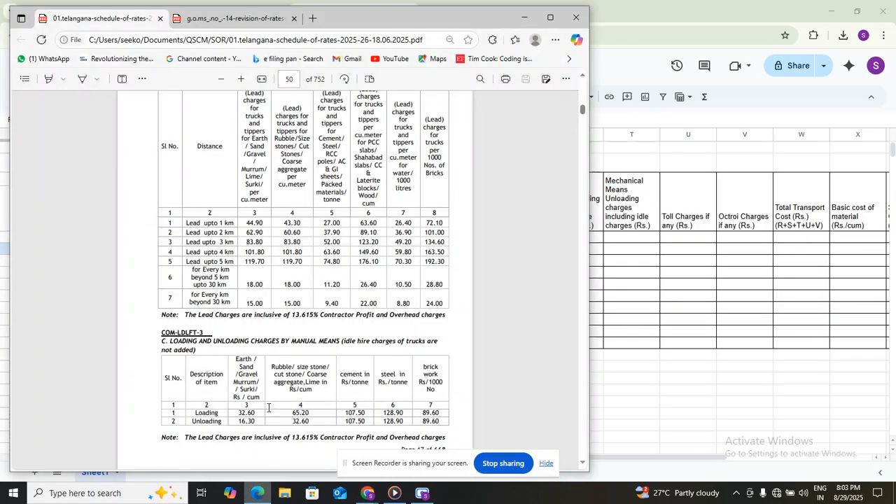
pyautogui.scroll(2, 276, 191)
pyautogui.scroll(2, 276, 190)
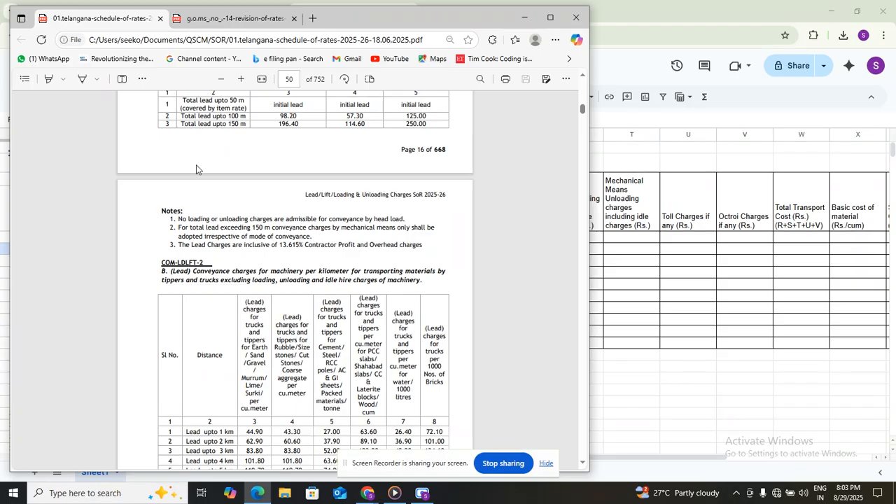
pyautogui.moveTo(222, 280); pyautogui.dragTo(318, 281)
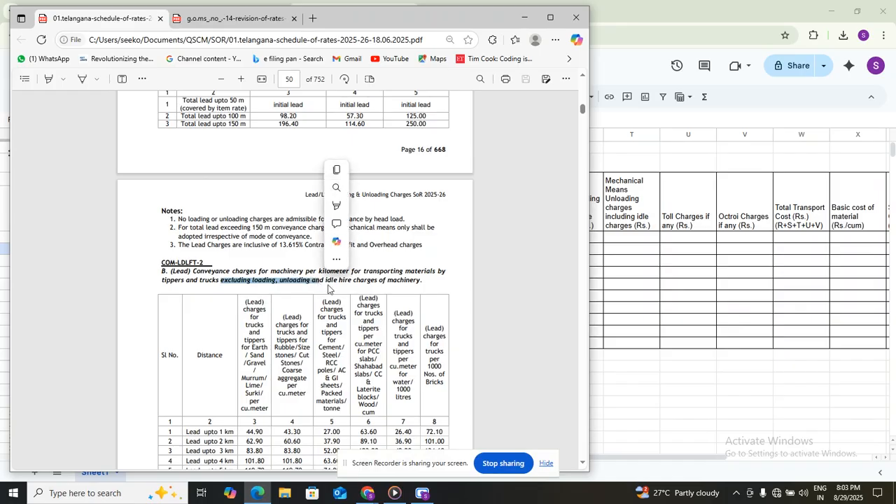
pyautogui.click(344, 292)
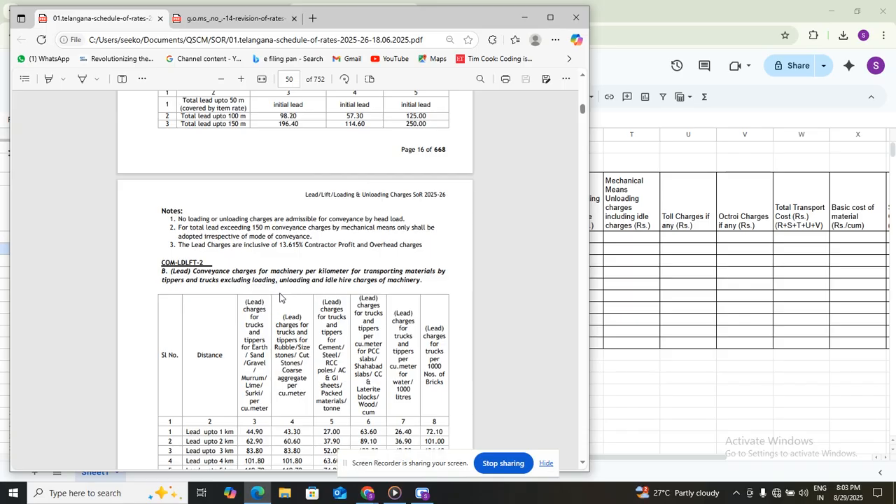
pyautogui.click(365, 488)
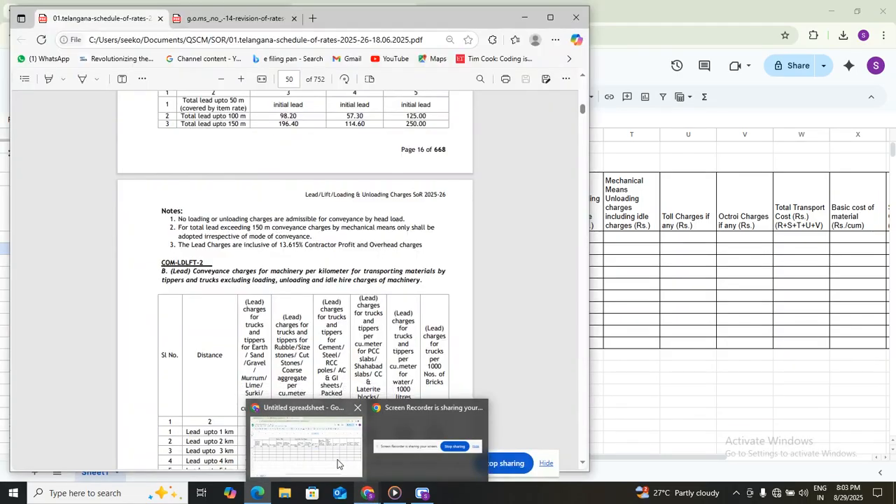
pyautogui.click(339, 464)
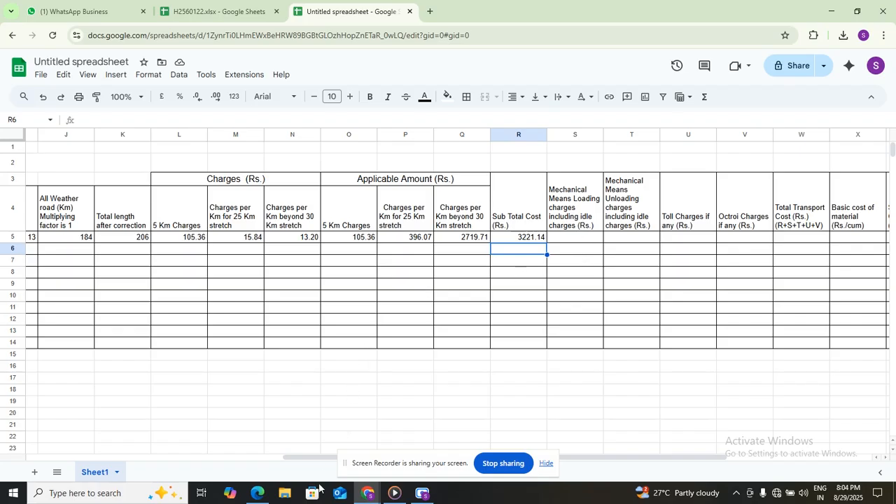
# Step: Look up sand's mechanical loading rate including idle hire in the schedule of rates PDF and enter =73.8/1.13615 in S5
pyautogui.click(254, 496)
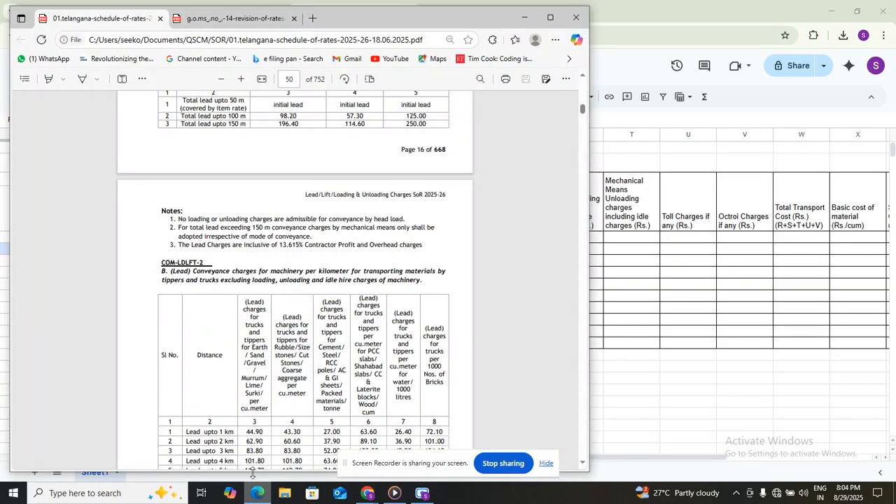
pyautogui.scroll(-3, 267, 373)
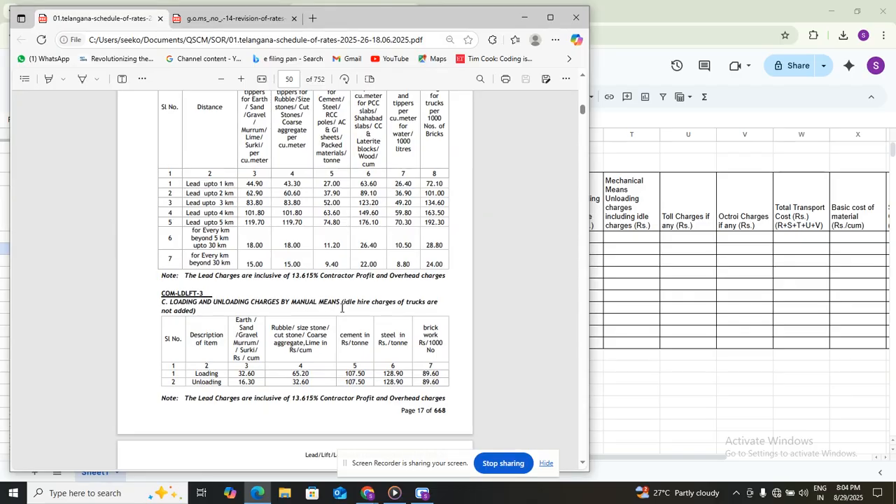
pyautogui.scroll(-1, 370, 369)
pyautogui.scroll(-2, 368, 370)
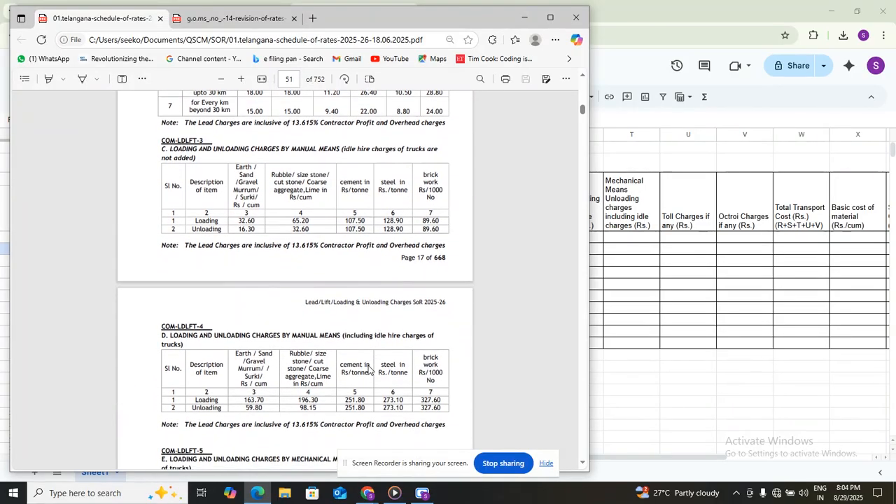
pyautogui.scroll(-2, 317, 383)
pyautogui.scroll(-2, 318, 384)
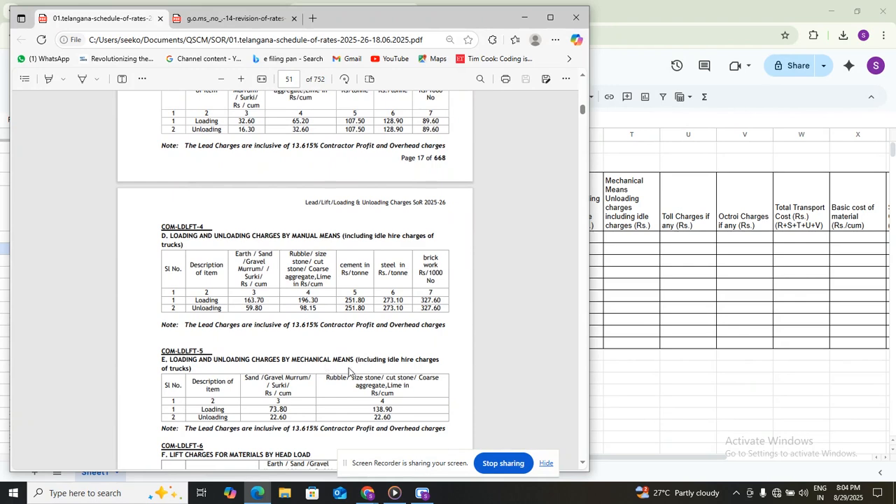
pyautogui.scroll(-1, 303, 381)
pyautogui.scroll(-1, 304, 380)
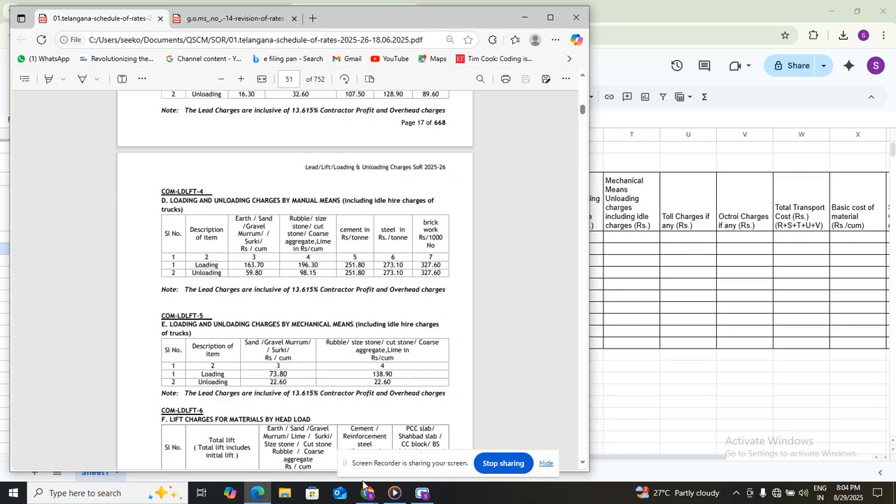
pyautogui.moveTo(368, 493)
pyautogui.click(300, 463)
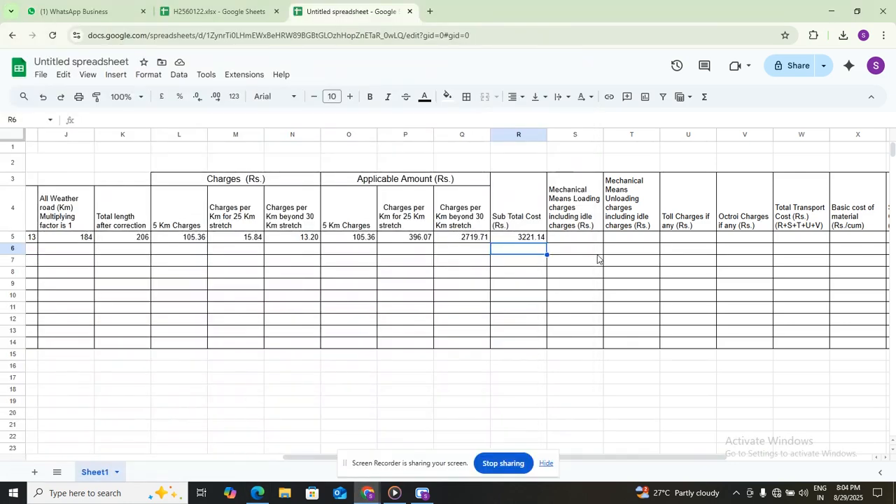
pyautogui.click(568, 236)
pyautogui.doubleClick(568, 236)
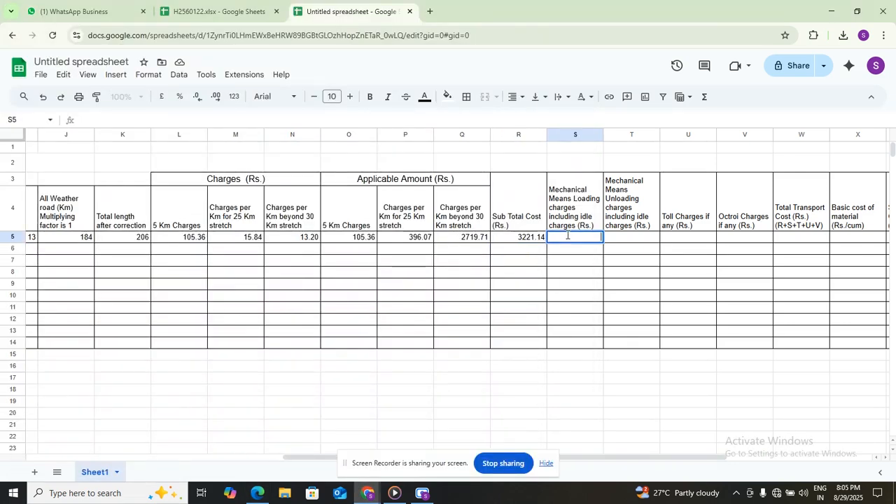
pyautogui.write('=')
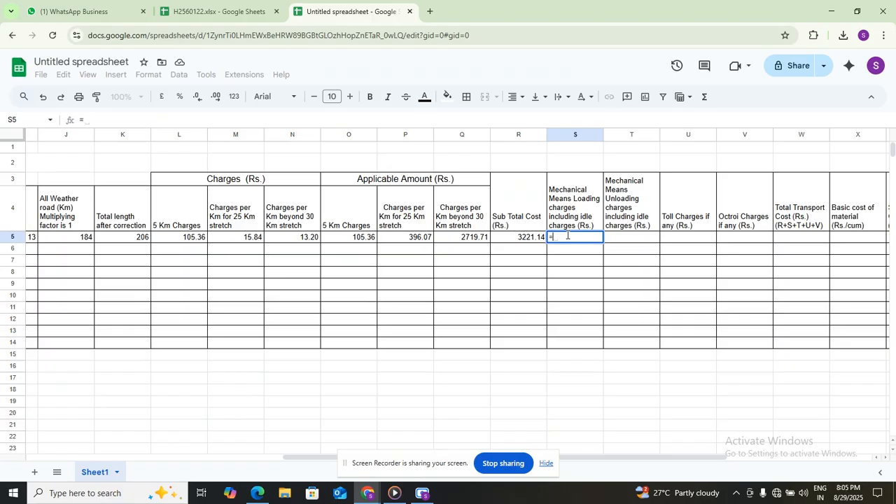
pyautogui.write('73.8/1.13')
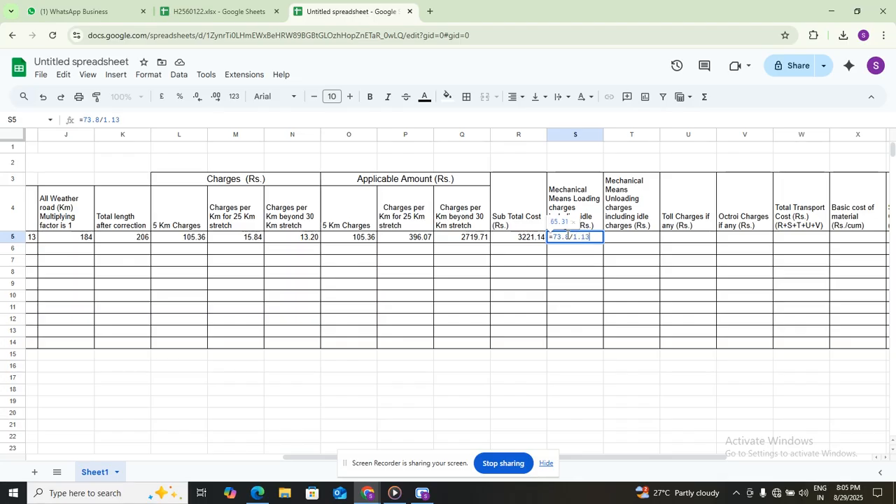
pyautogui.write('64.96')
pyautogui.press('Return')
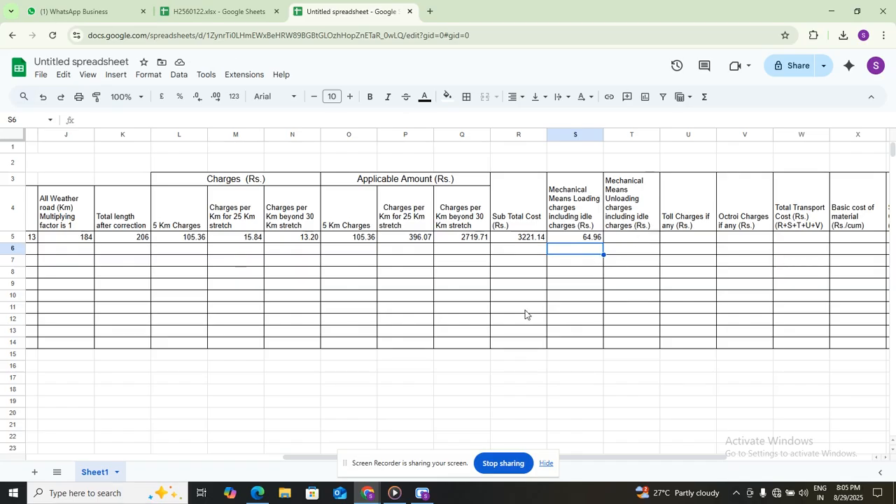
# Step: Check sand's mechanical unloading rate in the schedule of rates PDF and enter =22.6/1.13615 in T5
pyautogui.click(258, 495)
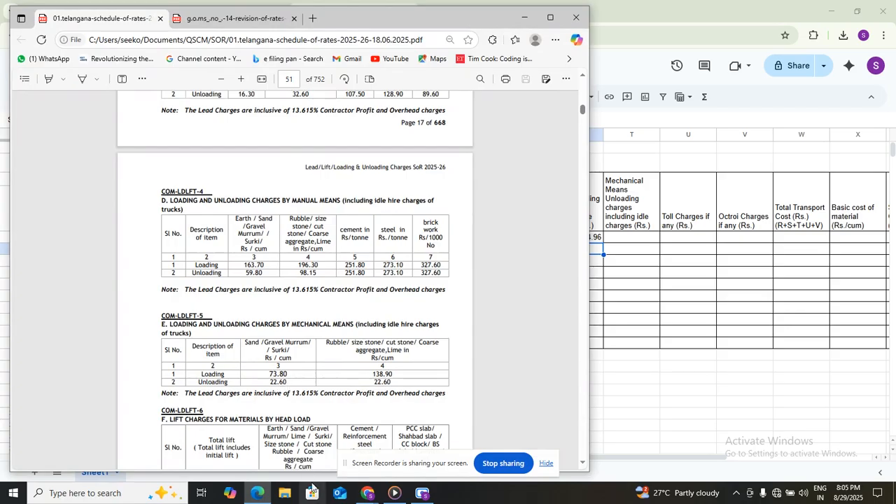
pyautogui.click(365, 496)
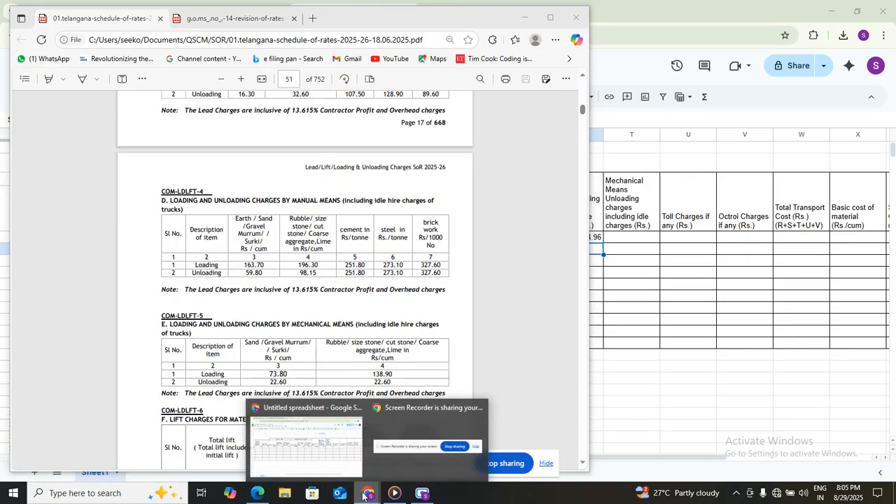
pyautogui.click(316, 455)
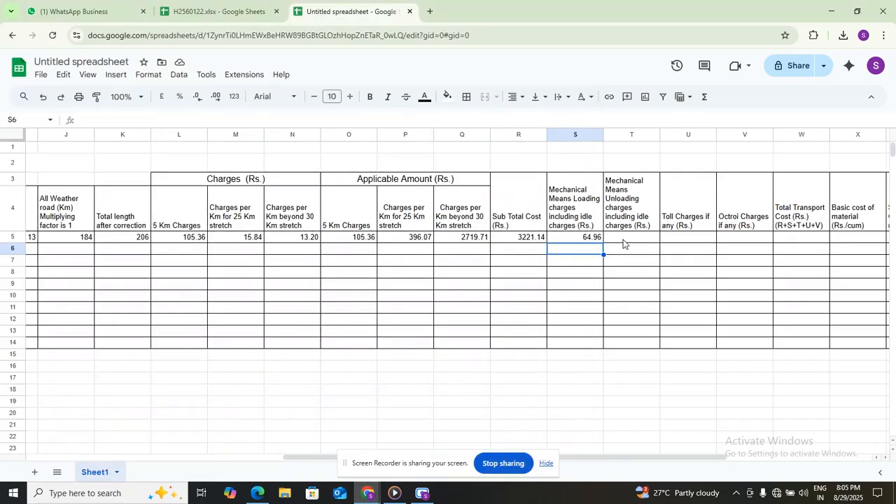
pyautogui.doubleClick(624, 237)
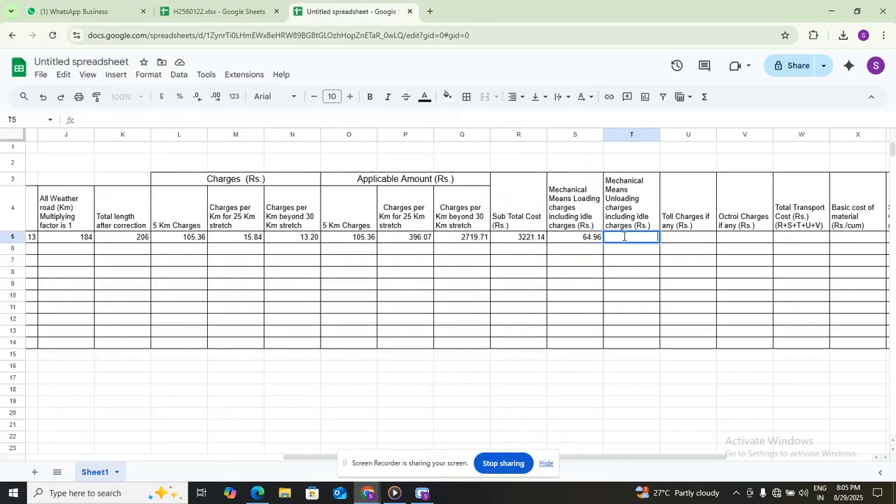
pyautogui.write('=22.')
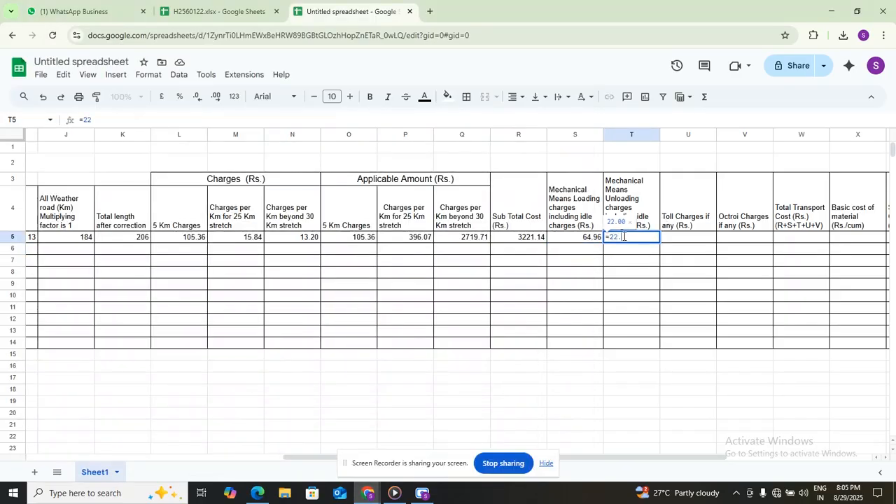
pyautogui.write('6/1.13615')
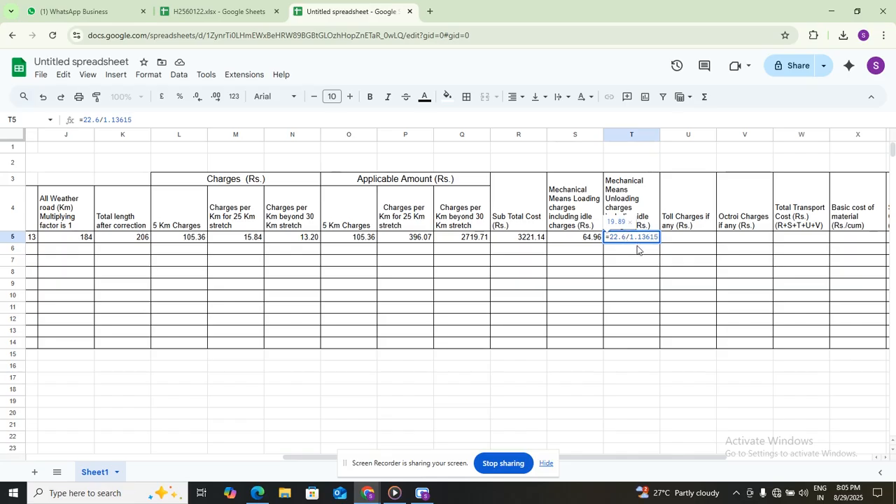
pyautogui.press('Return')
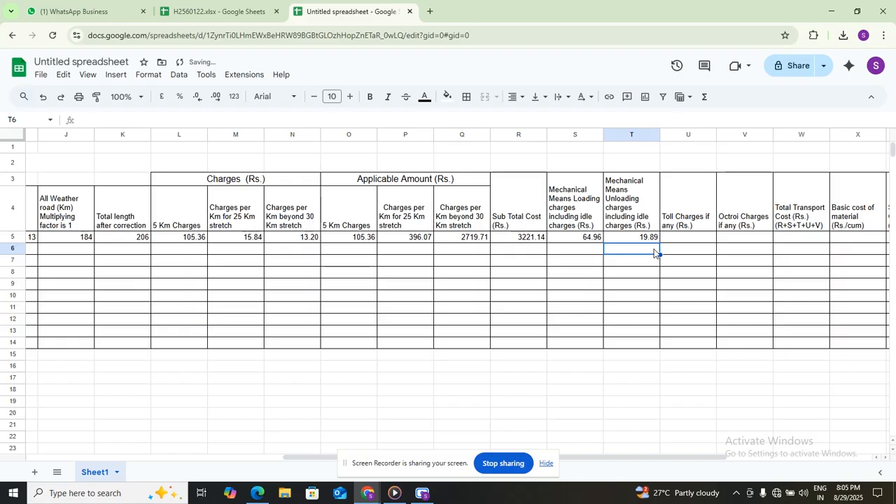
# Step: Enter 600 as coarse sand's toll charges in U5
pyautogui.click(692, 240)
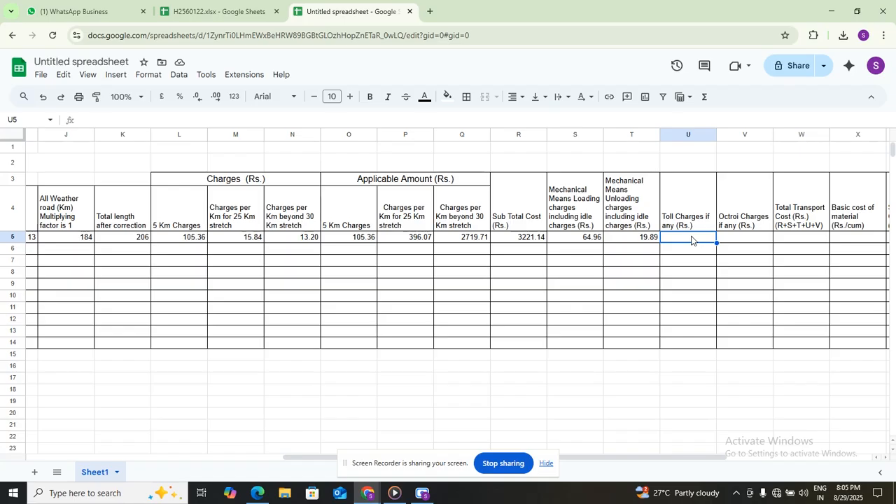
pyautogui.write('600')
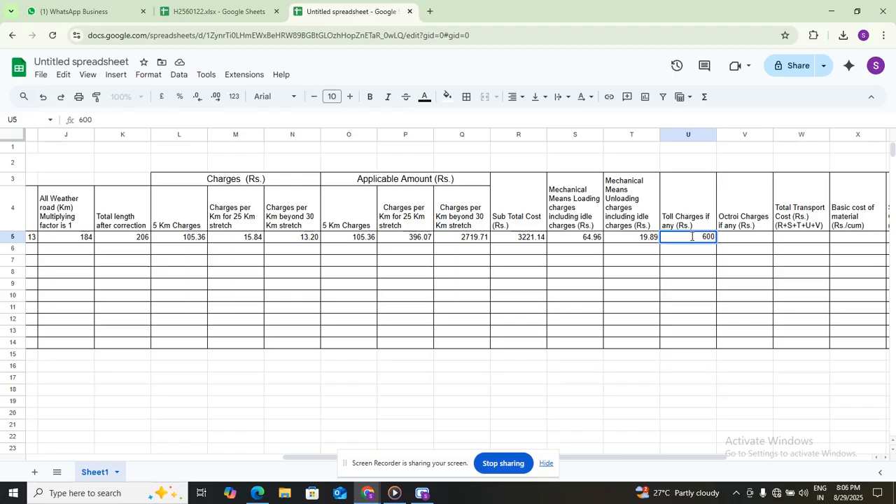
pyautogui.click(741, 240)
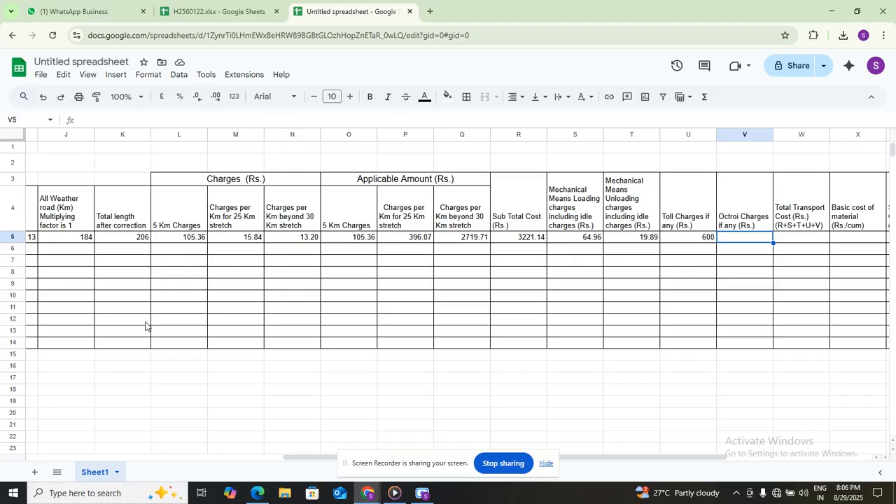
# Step: Examine the definition of Octroi Charges in the notes below the lead statement table
pyautogui.scroll(-1, 146, 326)
pyautogui.hscroll(-5, 146, 326)
pyautogui.hscroll(2, 146, 326)
pyautogui.hscroll(-2, 146, 327)
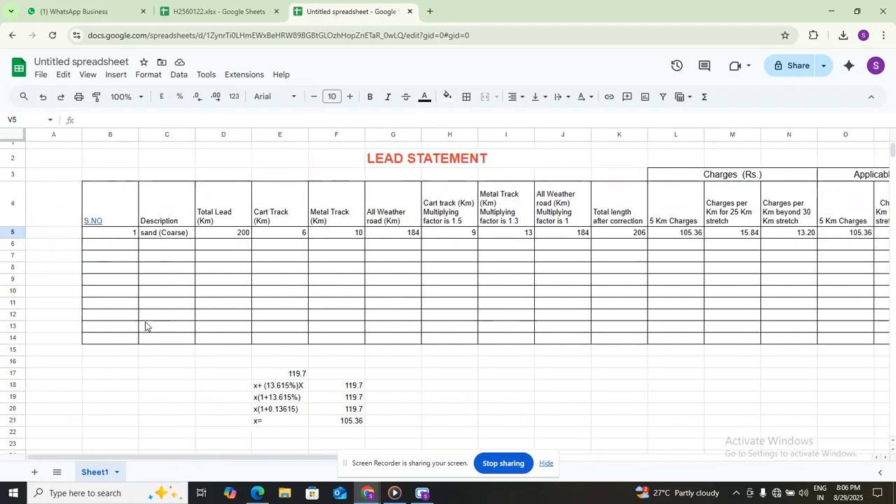
pyautogui.scroll(-3, 146, 326)
pyautogui.scroll(-5, 146, 326)
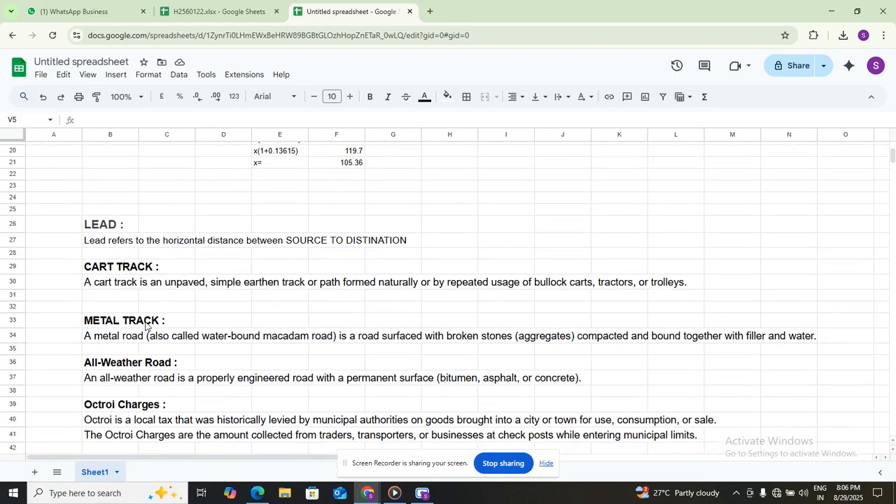
pyautogui.scroll(-1, 145, 326)
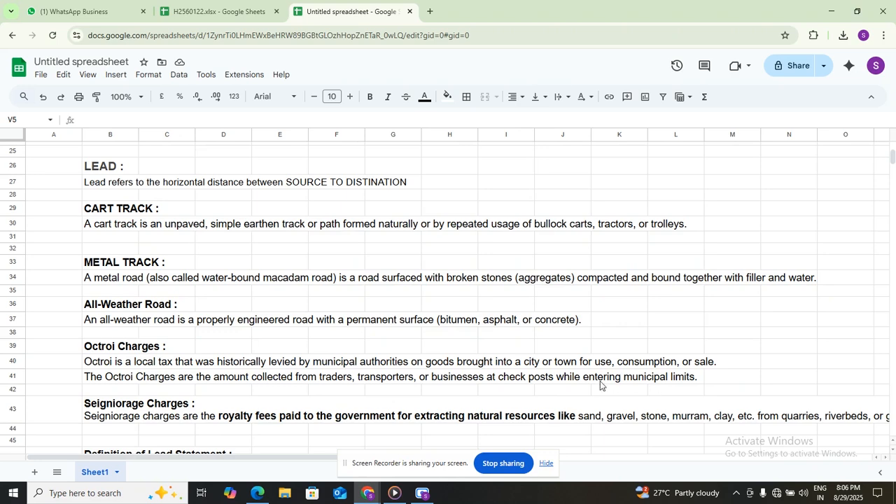
# Step: Enter 0 as coarse sand's octroi charges in V5
pyautogui.scroll(5, 531, 371)
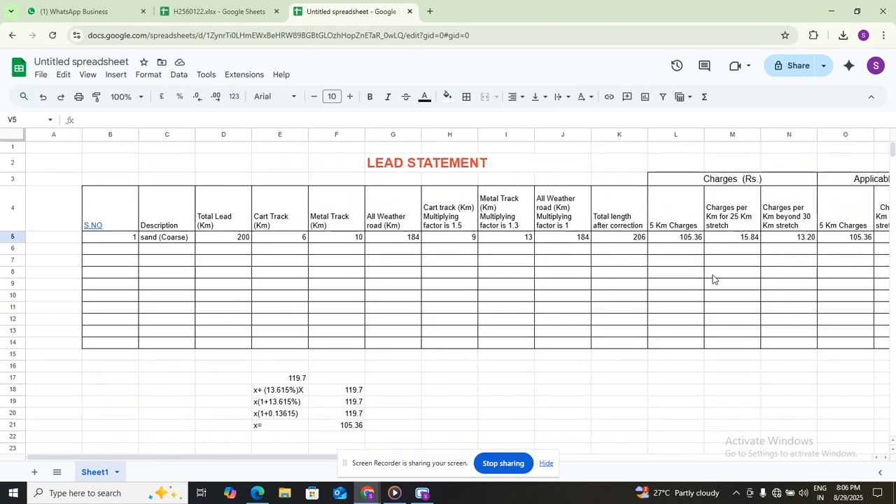
pyautogui.hscroll(10, 713, 280)
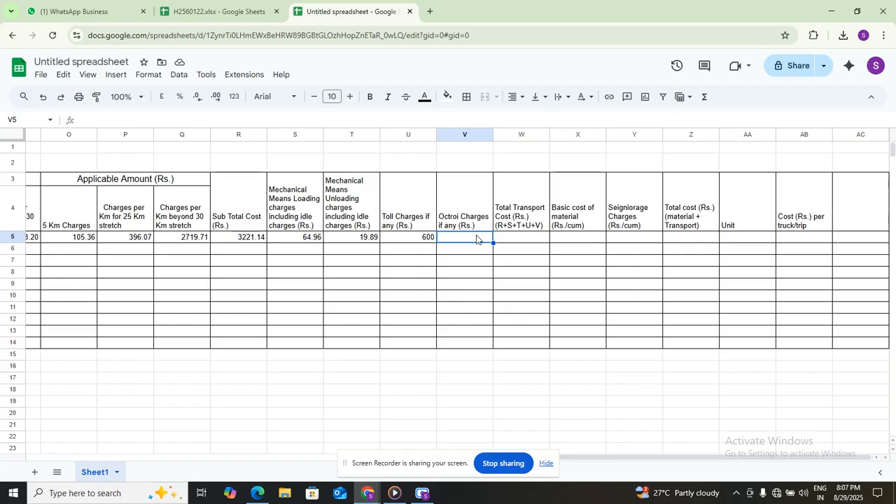
pyautogui.write('0')
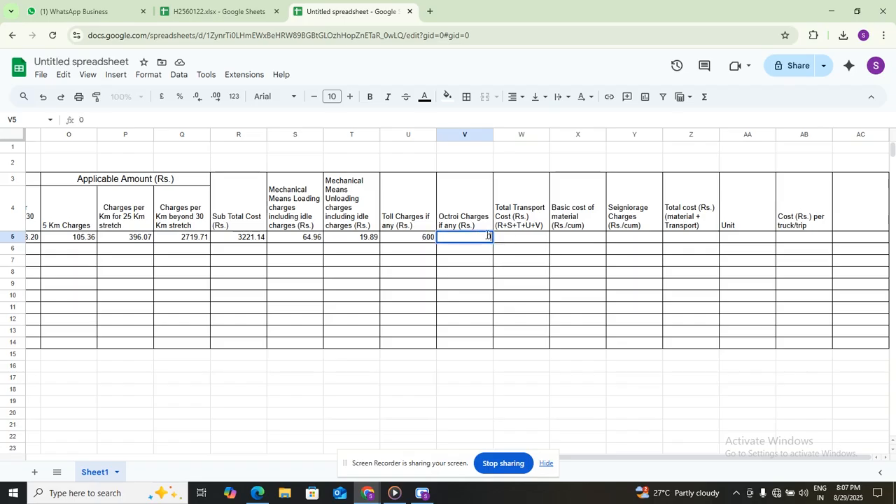
# Step: Compute coarse sand's total transport cost in W5 with the formula =R5+S5+T5+U5+V5
pyautogui.click(518, 238)
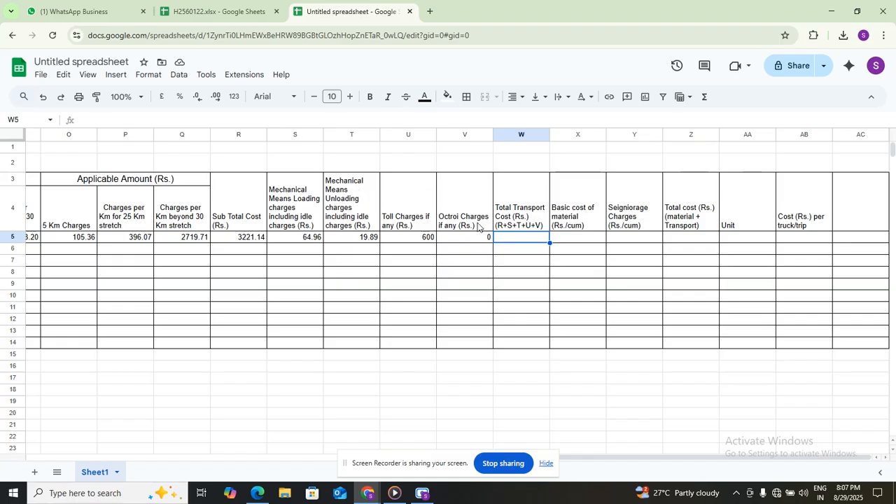
pyautogui.write('=')
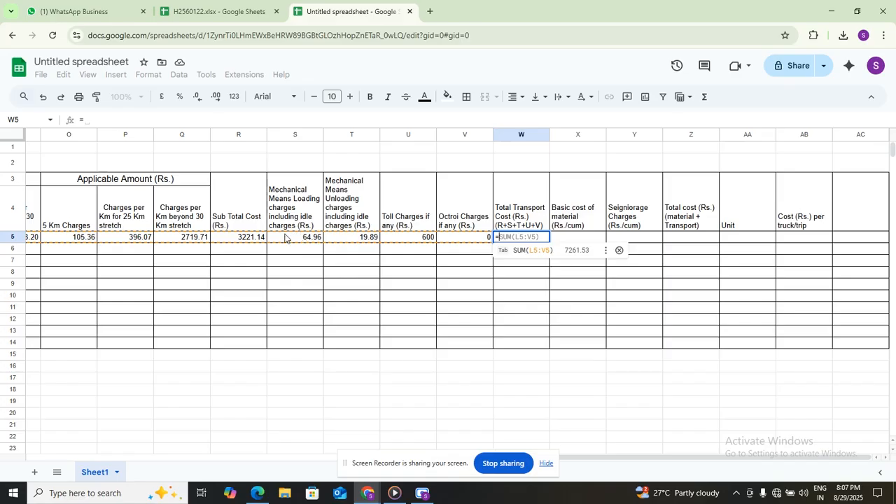
pyautogui.click(235, 238)
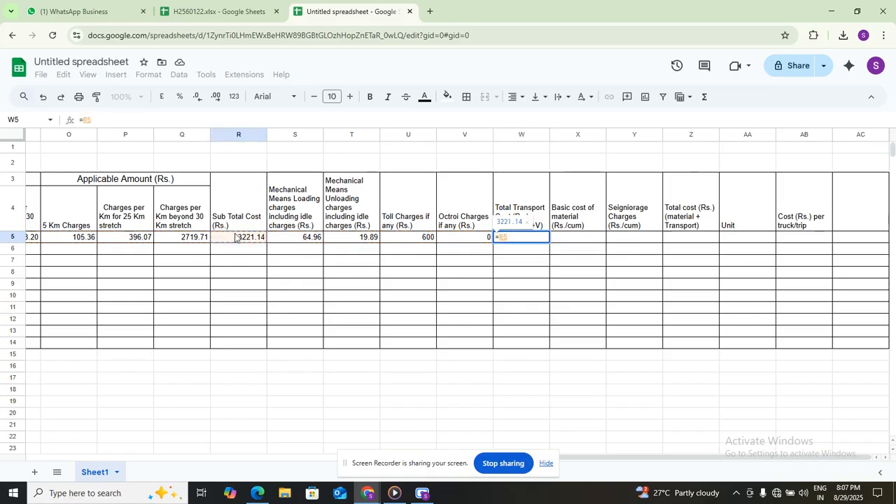
pyautogui.write('+')
pyautogui.click(278, 238)
pyautogui.write('+')
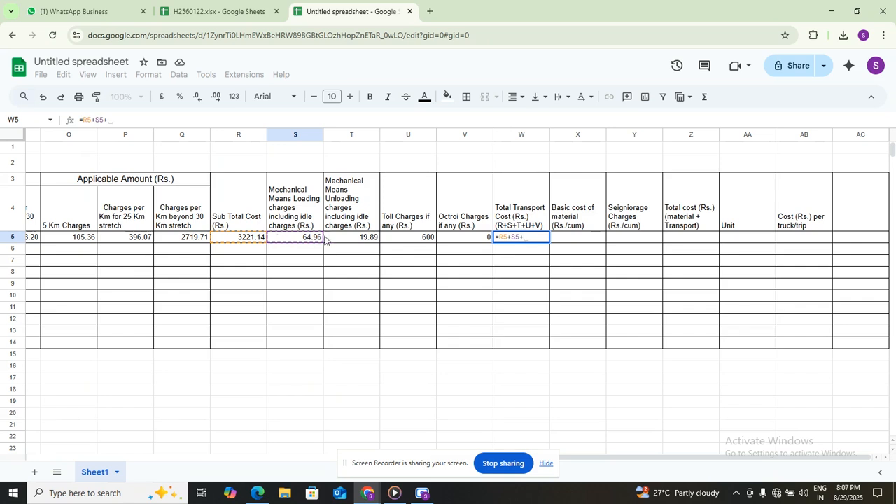
pyautogui.click(361, 240)
pyautogui.write('+')
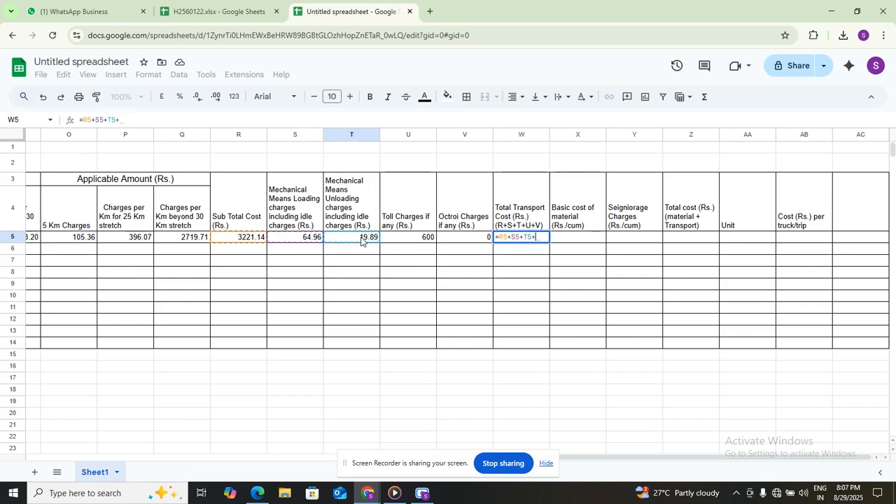
pyautogui.click(410, 238)
pyautogui.write('+')
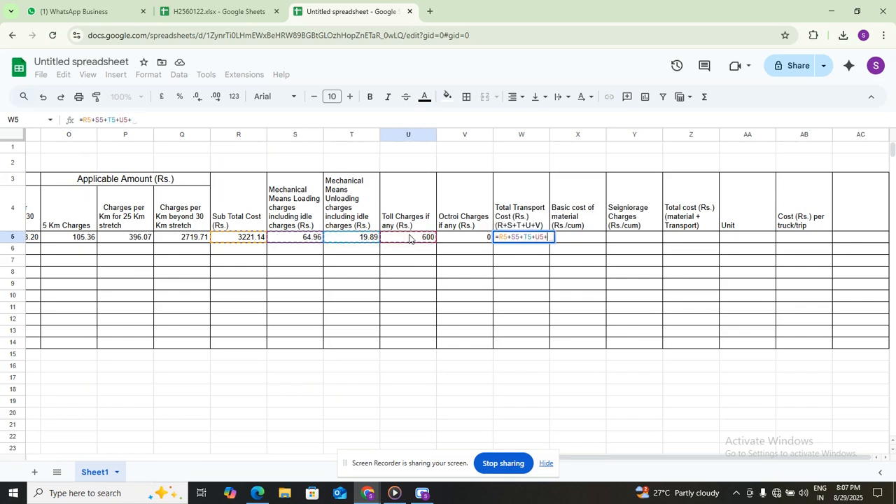
pyautogui.click(472, 239)
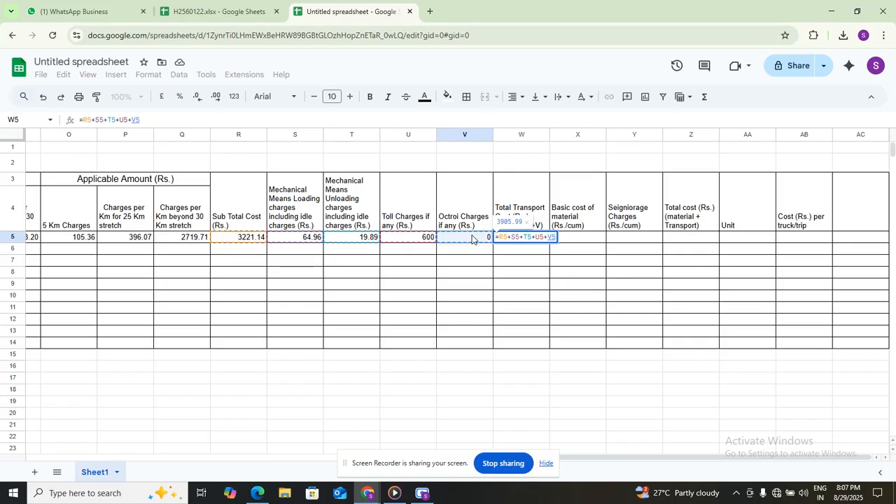
pyautogui.press('Return')
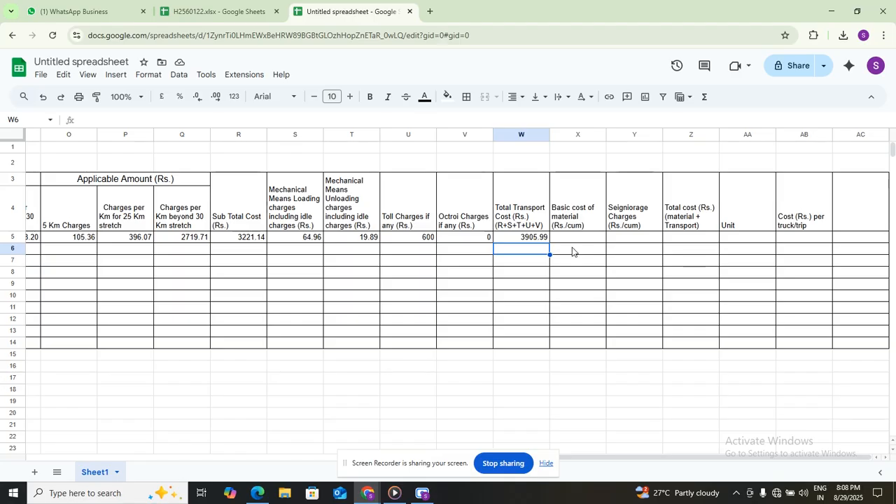
# Step: Look up the basic rate of unscreened sand for concrete in the materials tables of the schedule of rates PDF
pyautogui.hscroll(-10, 572, 252)
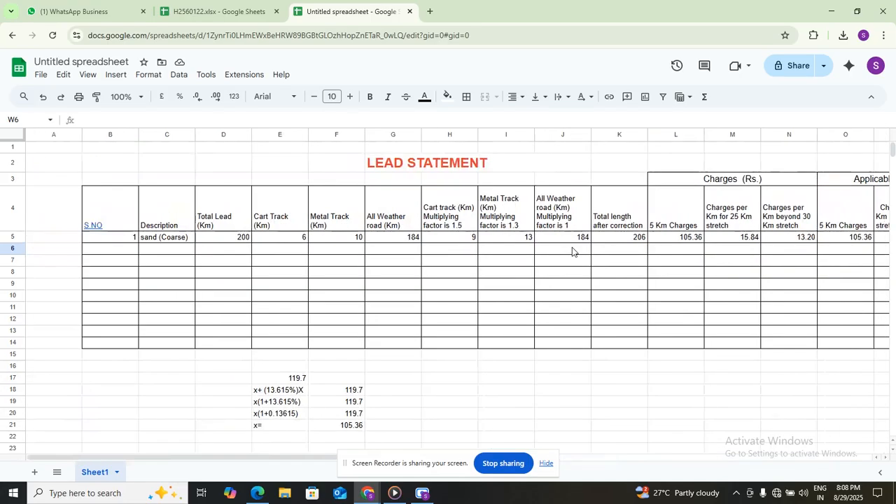
pyautogui.hscroll(10, 573, 252)
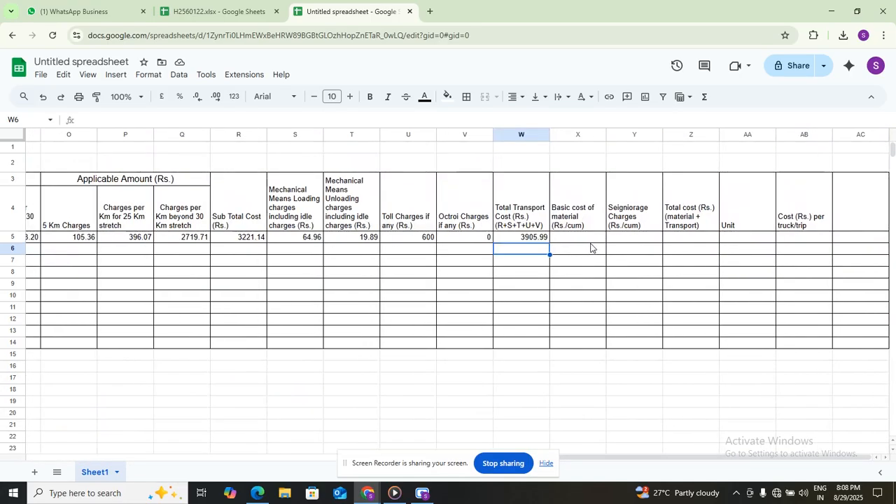
pyautogui.click(264, 498)
pyautogui.scroll(3, 277, 389)
pyautogui.scroll(20, 277, 388)
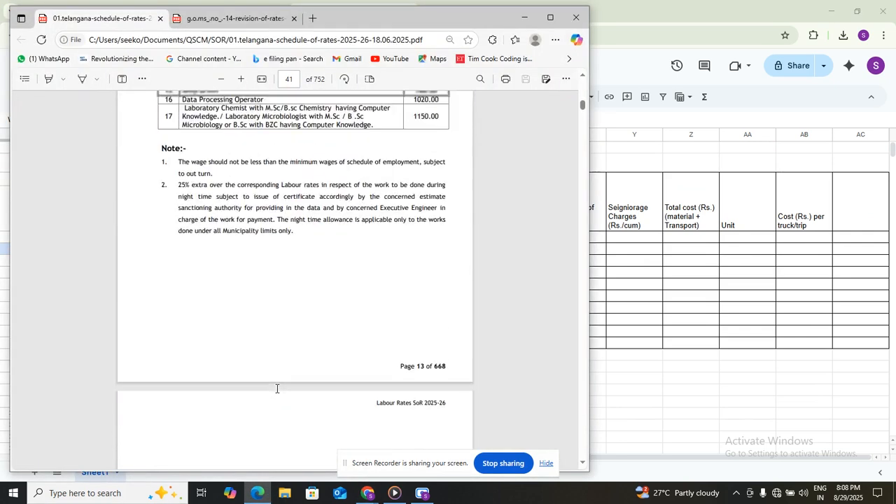
pyautogui.scroll(15, 277, 389)
pyautogui.scroll(8, 277, 389)
pyautogui.scroll(20, 283, 341)
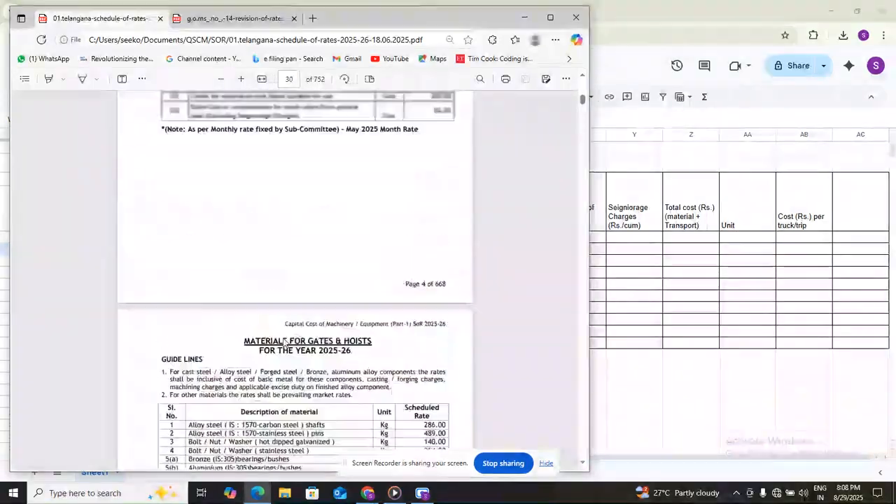
pyautogui.scroll(18, 283, 342)
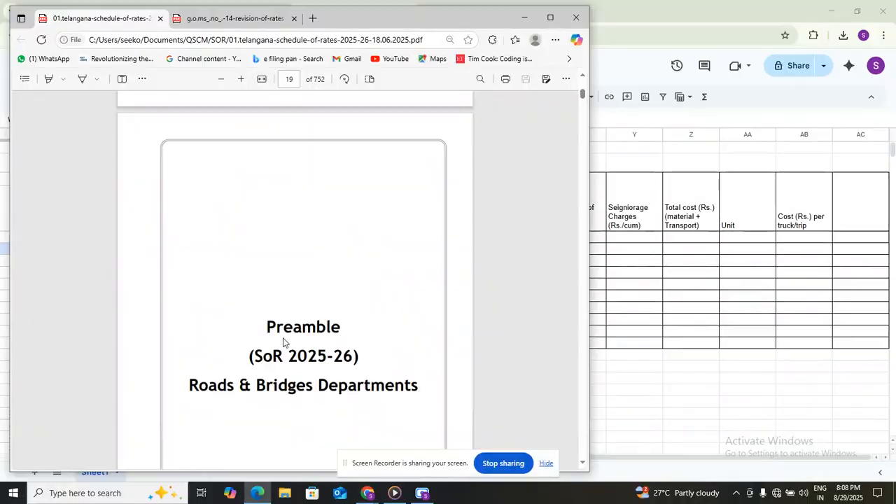
pyautogui.scroll(15, 283, 342)
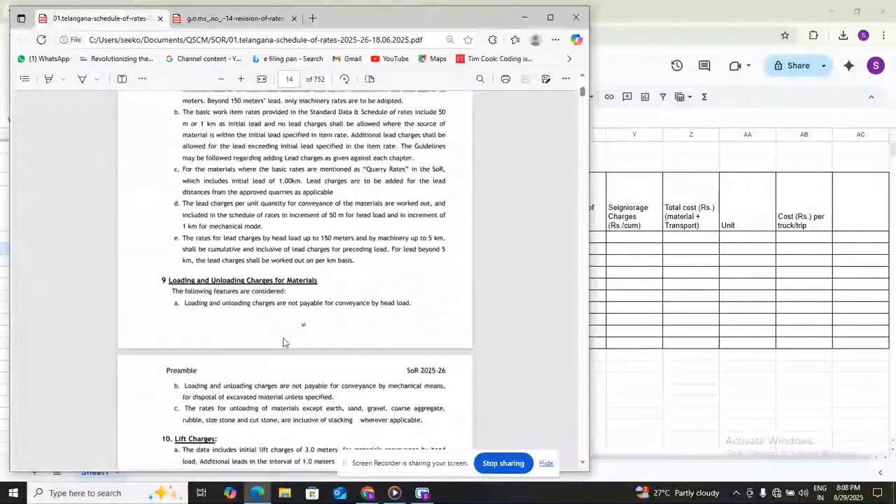
pyautogui.scroll(10, 283, 342)
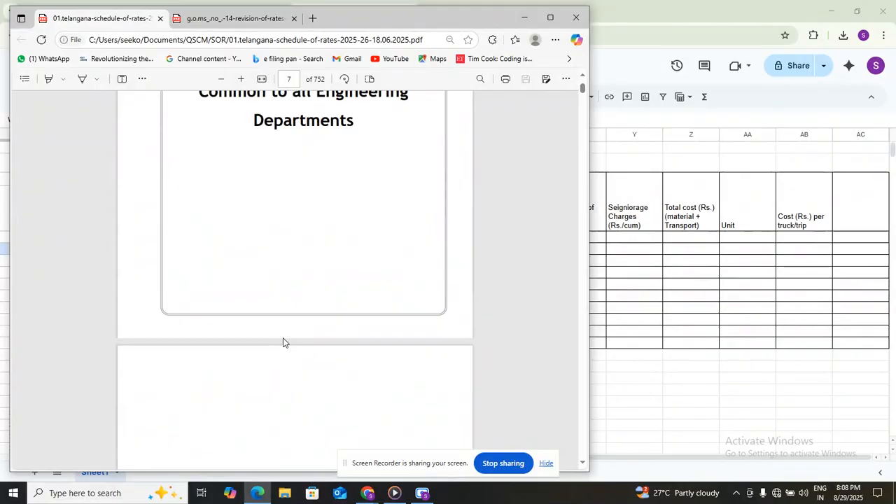
pyautogui.scroll(-6, 283, 342)
pyautogui.scroll(-15, 283, 338)
pyautogui.scroll(-10, 283, 339)
pyautogui.scroll(-5, 283, 338)
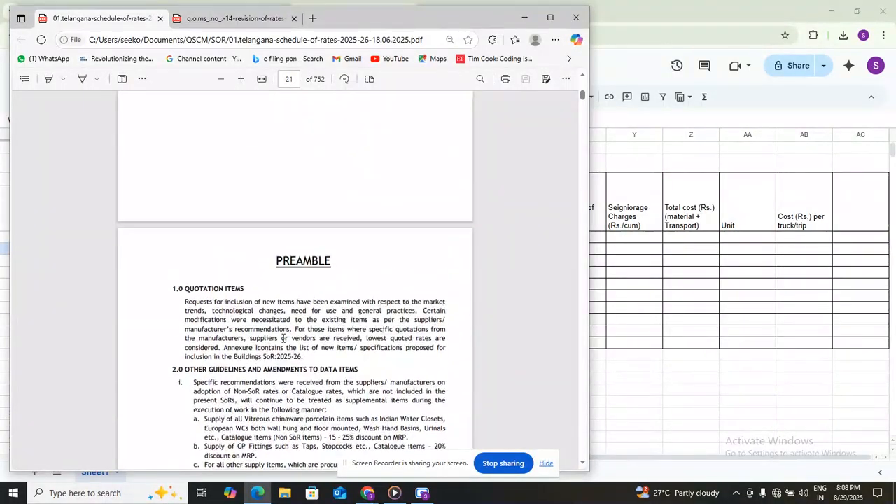
pyautogui.scroll(-5, 283, 339)
pyautogui.scroll(-5, 283, 338)
pyautogui.scroll(-4, 283, 339)
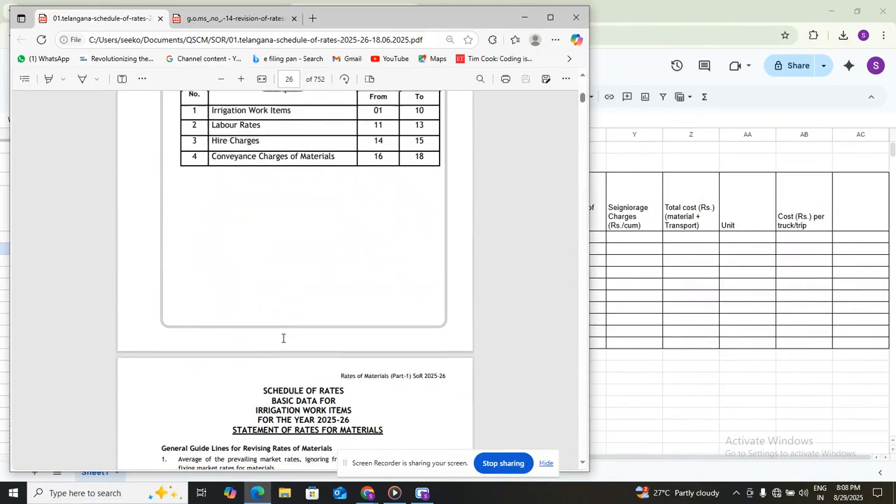
pyautogui.scroll(-5, 283, 338)
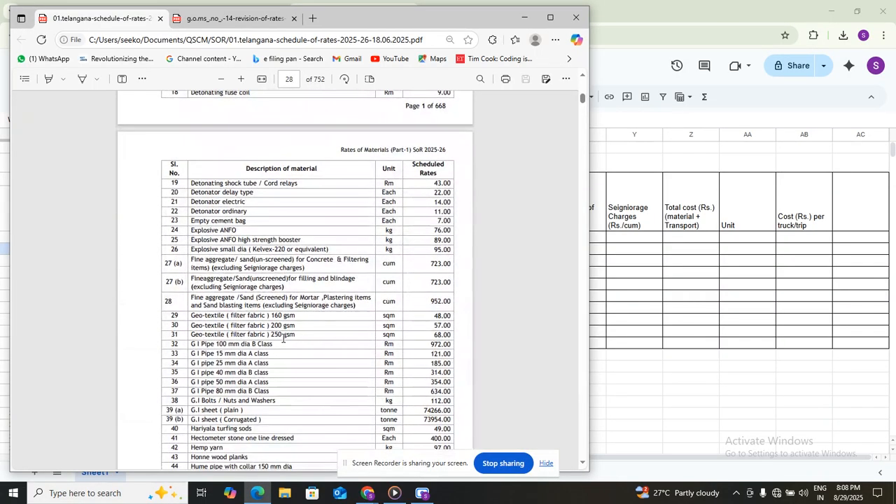
pyautogui.scroll(4, 283, 339)
pyautogui.scroll(-1, 283, 339)
pyautogui.scroll(-3, 283, 339)
pyautogui.scroll(-4, 283, 338)
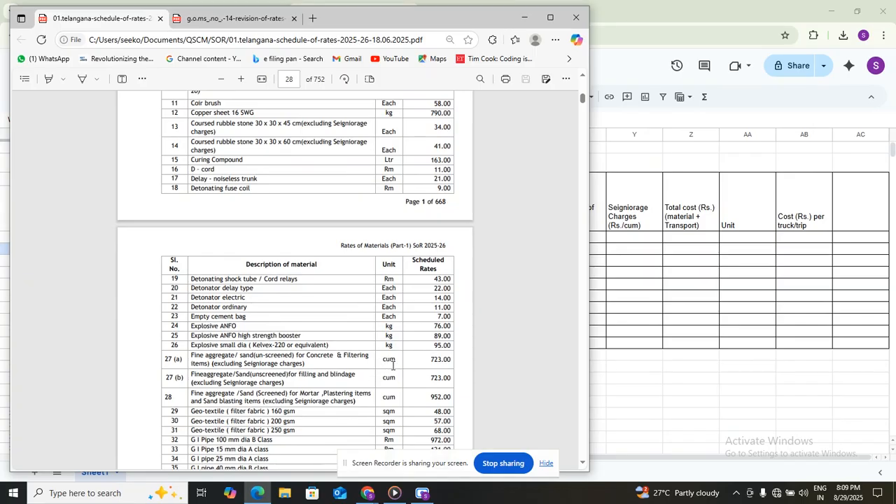
# Step: Enter 723 as coarse sand's basic cost of material per cum in X5 of the lead statement spreadsheet
pyautogui.click(367, 493)
pyautogui.click(336, 459)
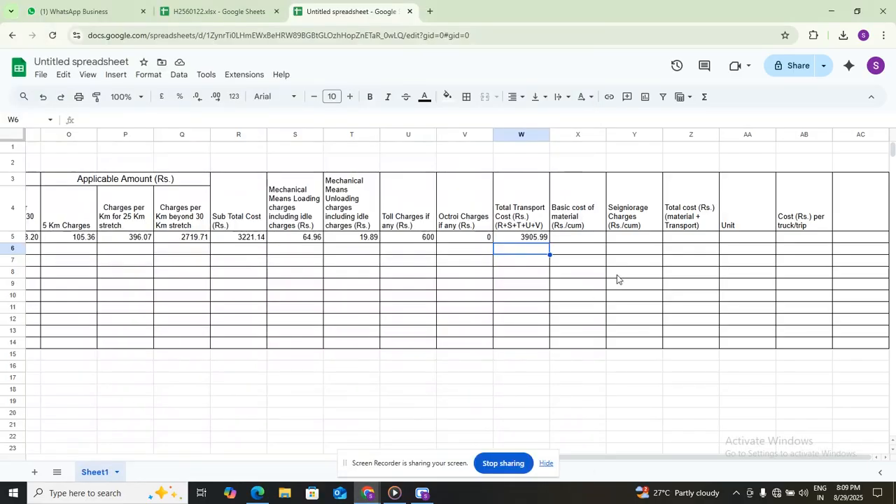
pyautogui.click(577, 239)
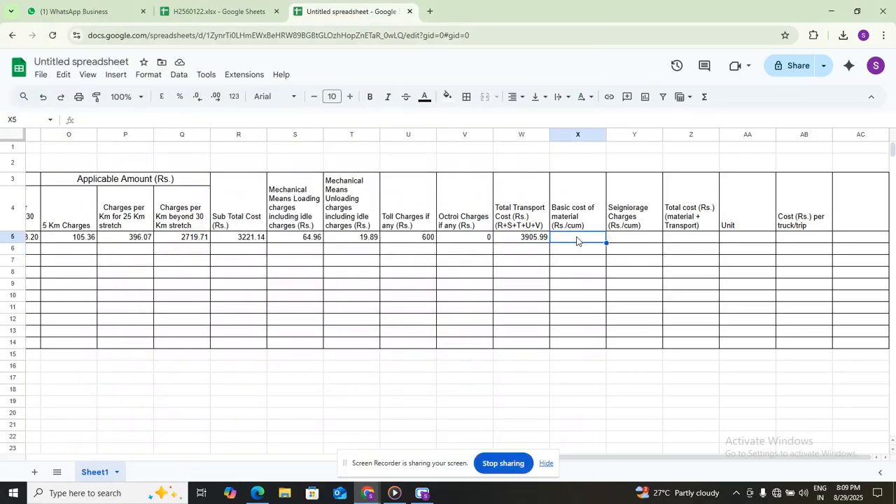
pyautogui.write('723')
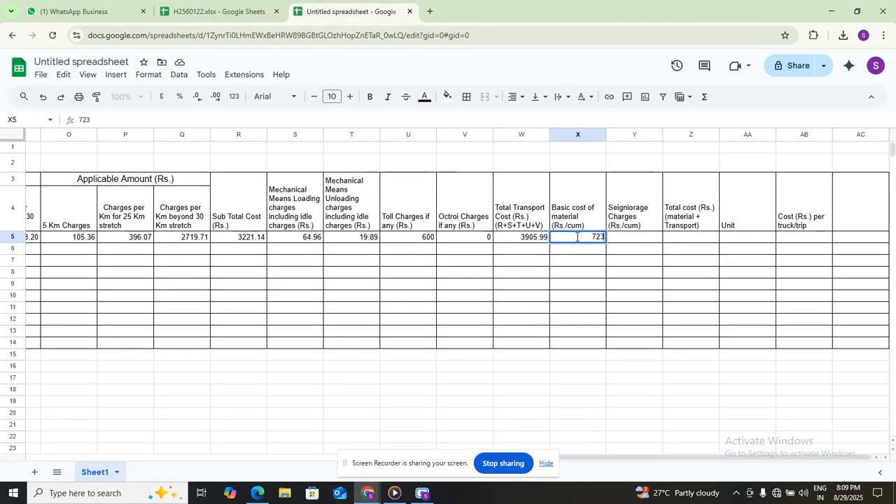
pyautogui.click(628, 242)
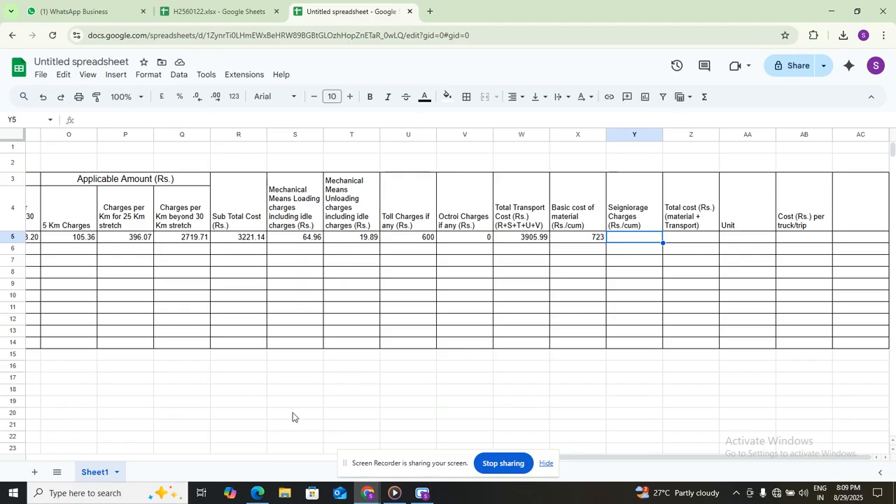
# Step: Examine the definition of Seigniorage Charges in the notes below the lead statement table and return to the table
pyautogui.scroll(-2, 292, 417)
pyautogui.scroll(-3, 293, 418)
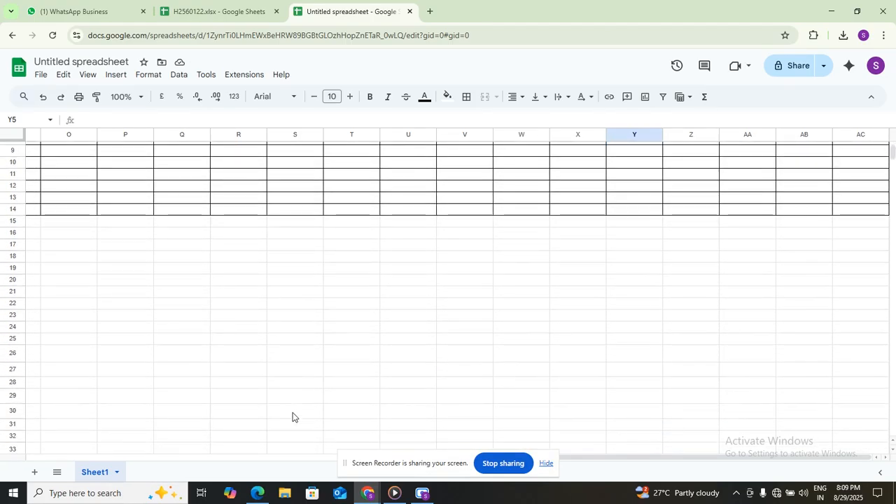
pyautogui.hscroll(-10, 293, 417)
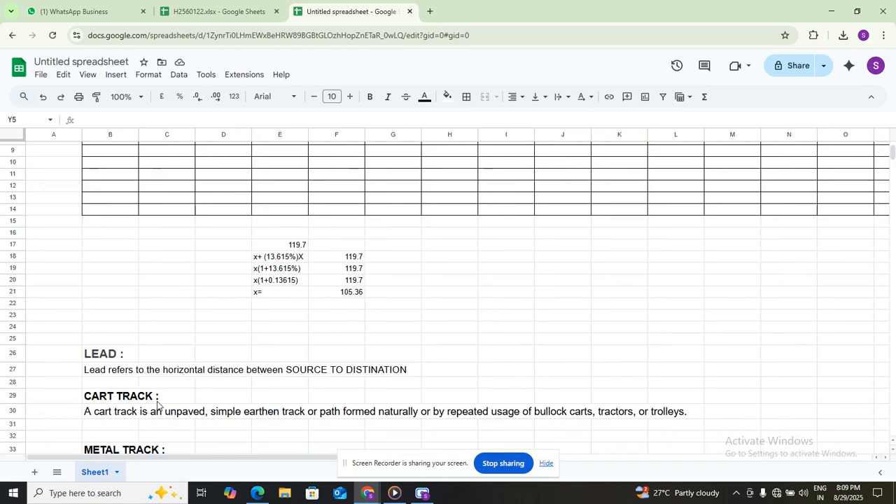
pyautogui.scroll(-7, 157, 404)
pyautogui.scroll(2, 141, 385)
pyautogui.scroll(-3, 126, 370)
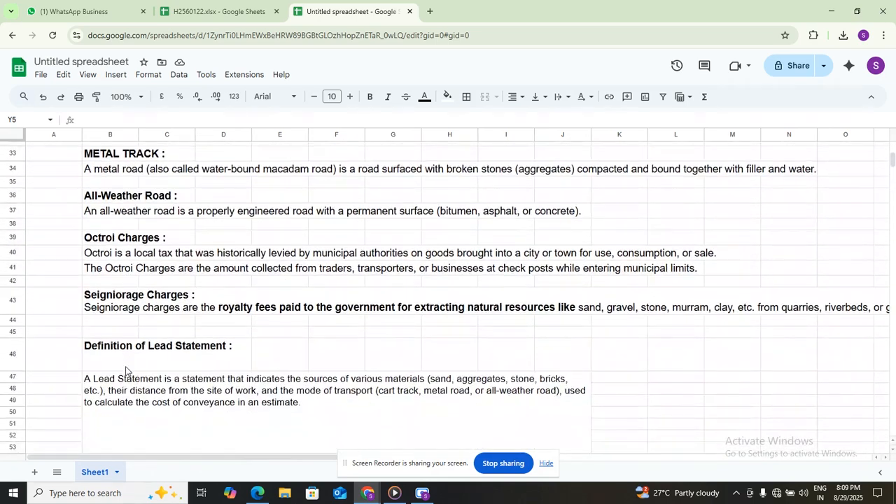
pyautogui.scroll(2, 126, 370)
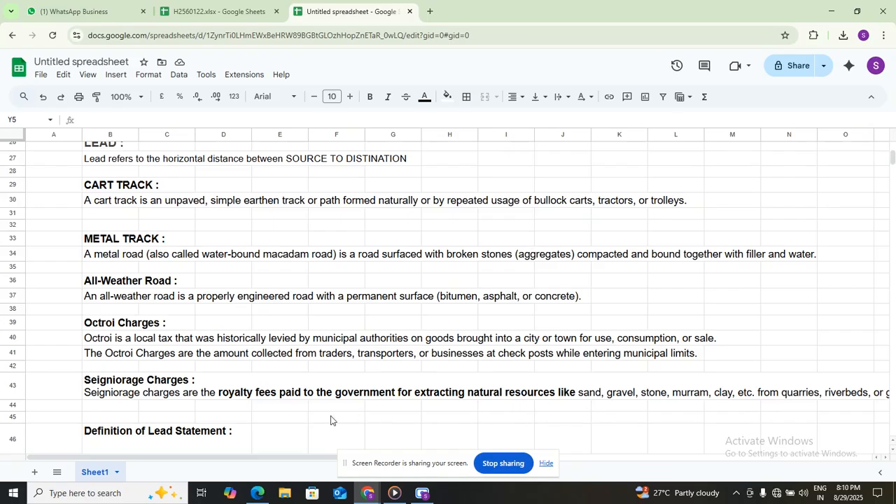
pyautogui.scroll(8, 331, 420)
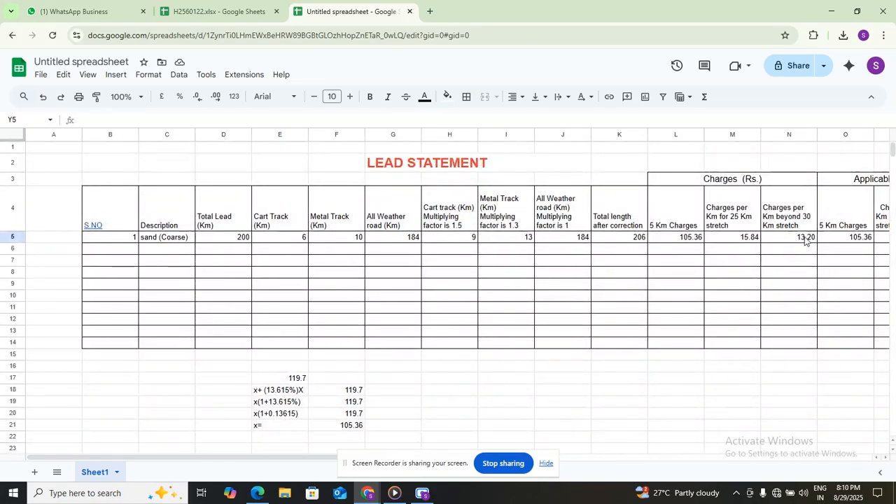
pyautogui.hscroll(5, 771, 237)
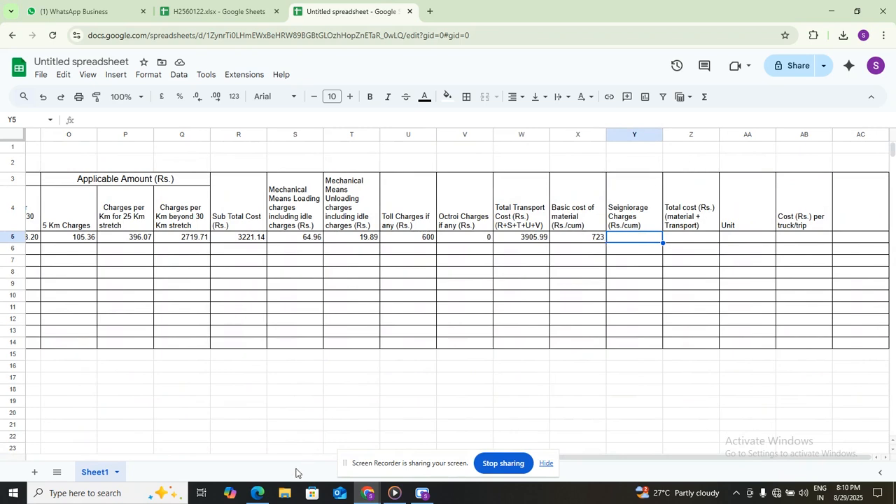
# Step: Look up the revised seigniorage fee for sand in the schedules of the G.O.Ms.No.14 seigniorage fee PDF
pyautogui.moveTo(258, 493)
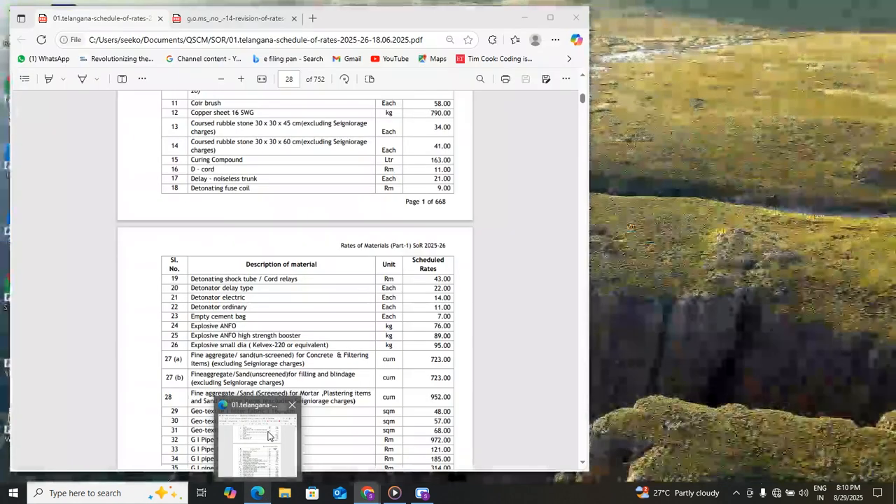
pyautogui.click(268, 435)
pyautogui.click(235, 18)
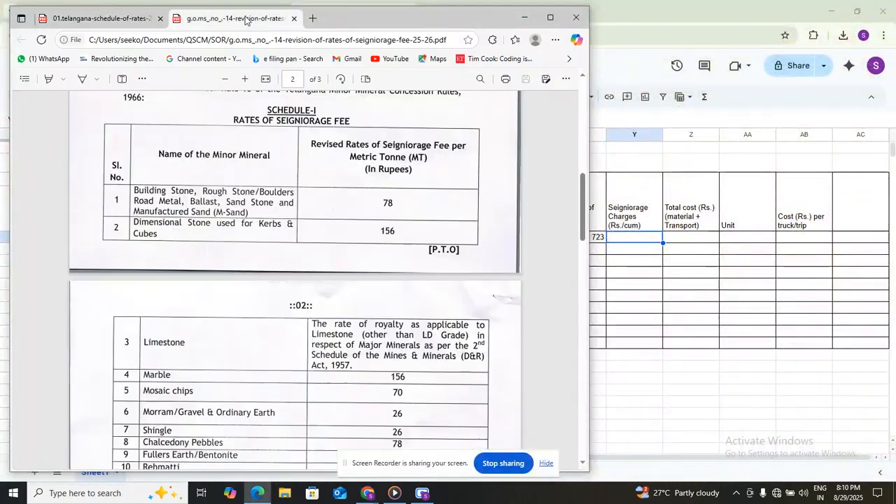
pyautogui.scroll(10, 283, 249)
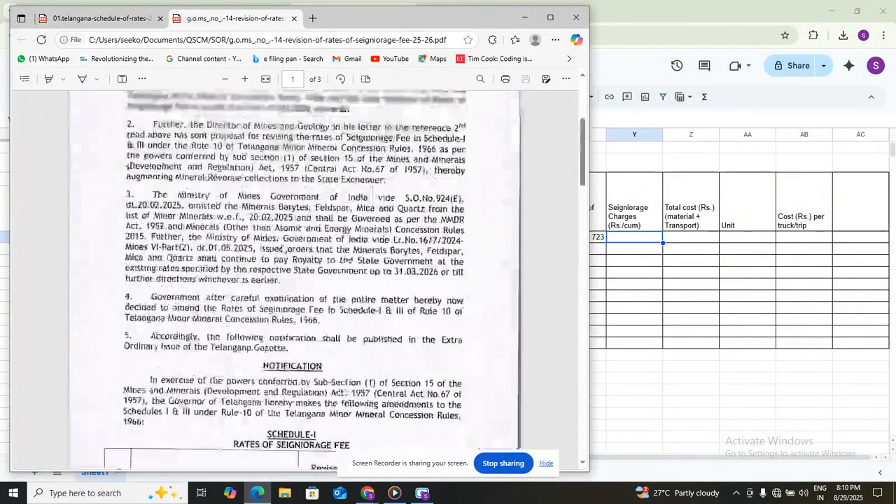
pyautogui.scroll(4, 282, 249)
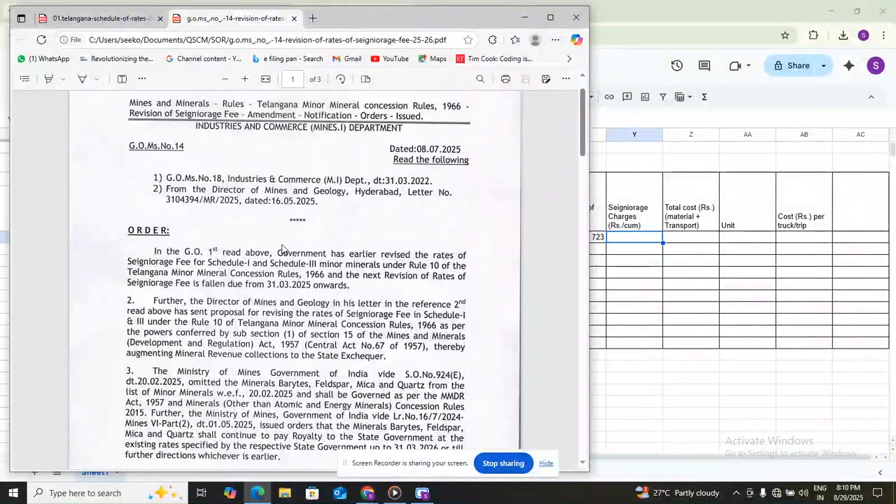
pyautogui.scroll(-4, 282, 249)
pyautogui.scroll(-10, 282, 249)
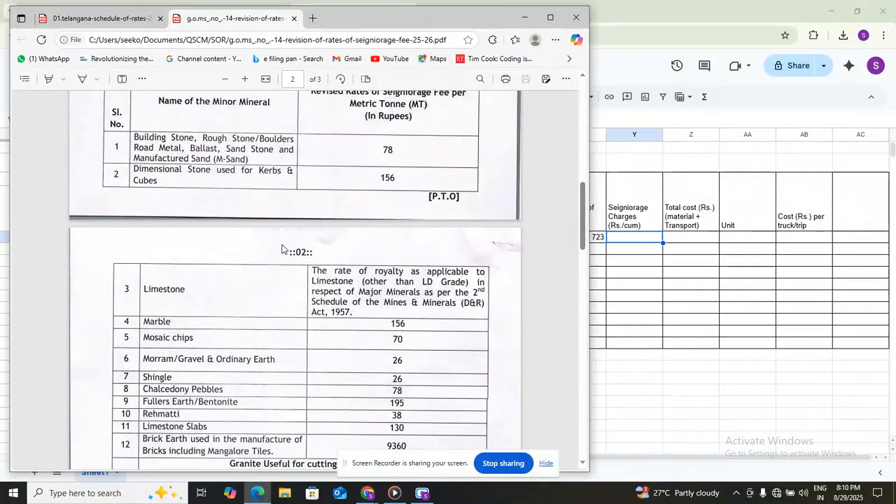
pyautogui.scroll(-5, 262, 325)
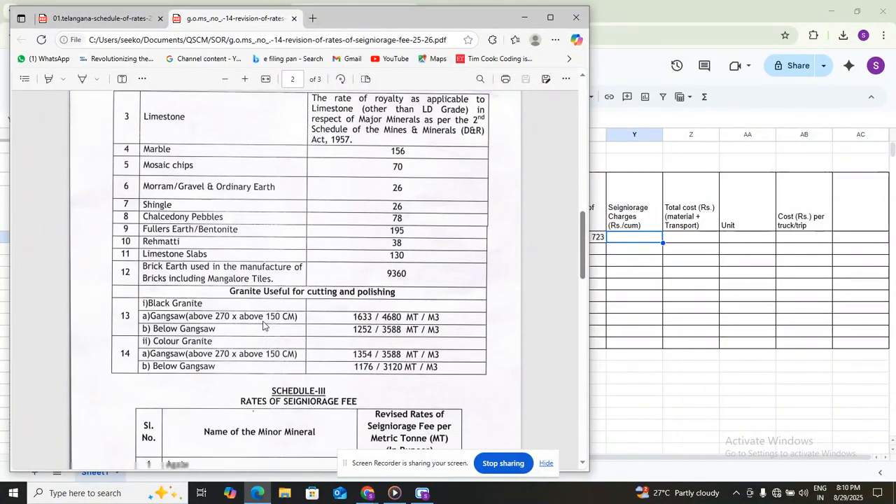
pyautogui.scroll(-6, 262, 324)
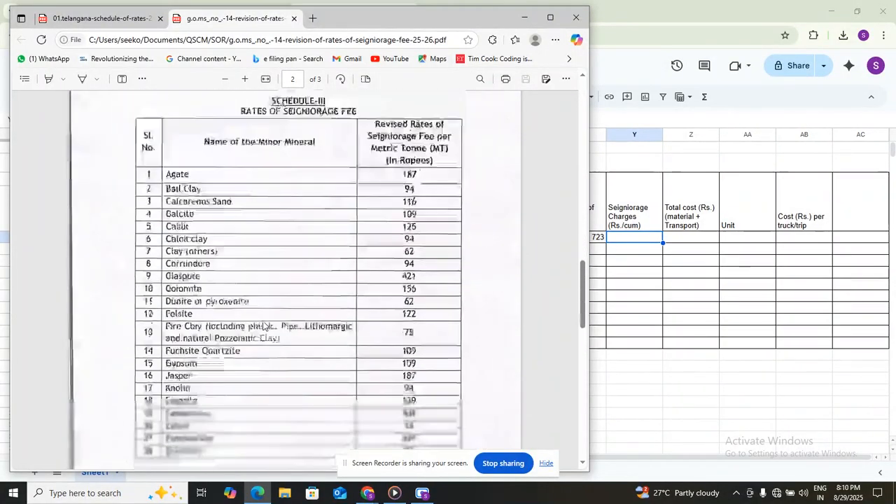
pyautogui.scroll(-3, 186, 377)
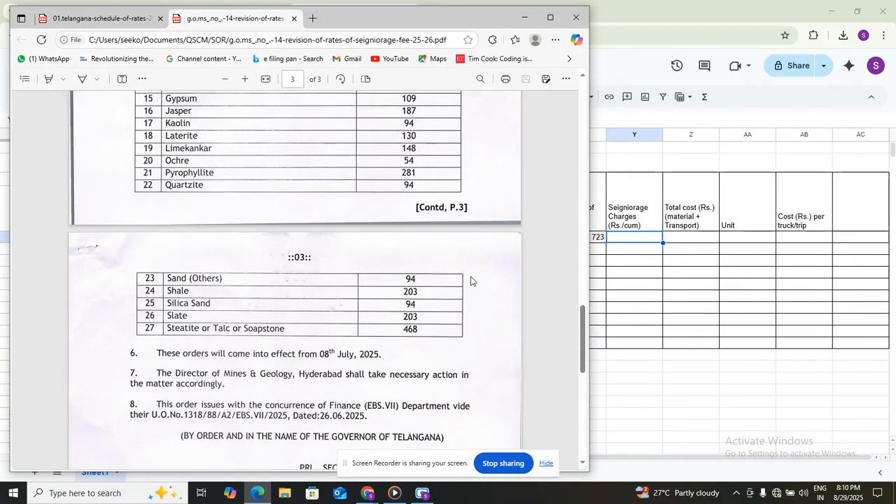
# Step: Check the unit of the Schedule-III seigniorage rates in the fee column heading and return to the lead statement spreadsheet
pyautogui.scroll(4, 429, 283)
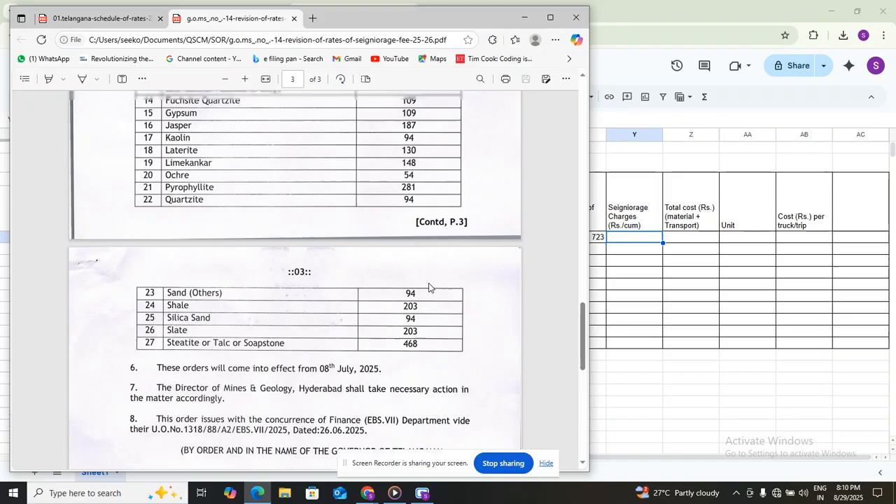
pyautogui.rightClick(429, 283)
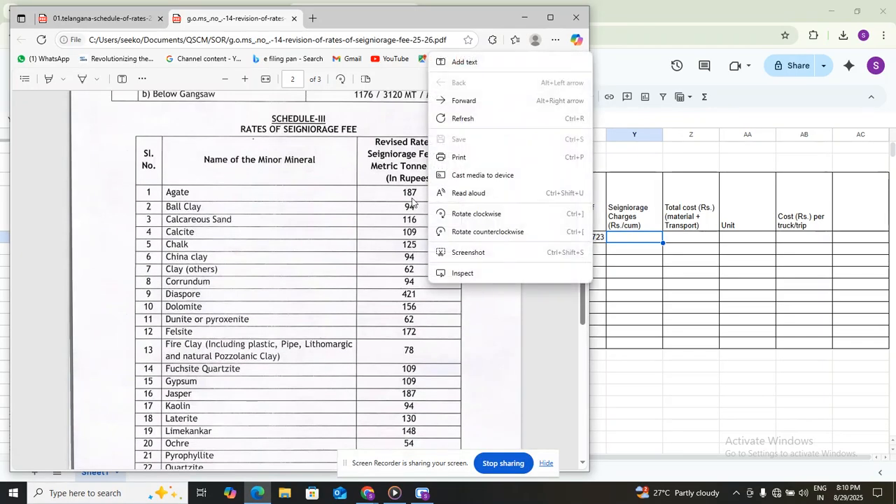
pyautogui.click(414, 202)
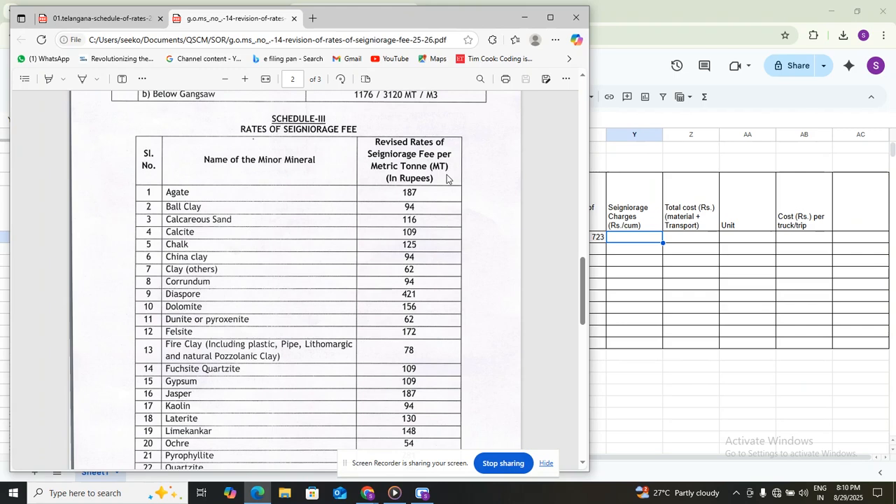
pyautogui.scroll(-2, 446, 176)
pyautogui.scroll(1, 443, 239)
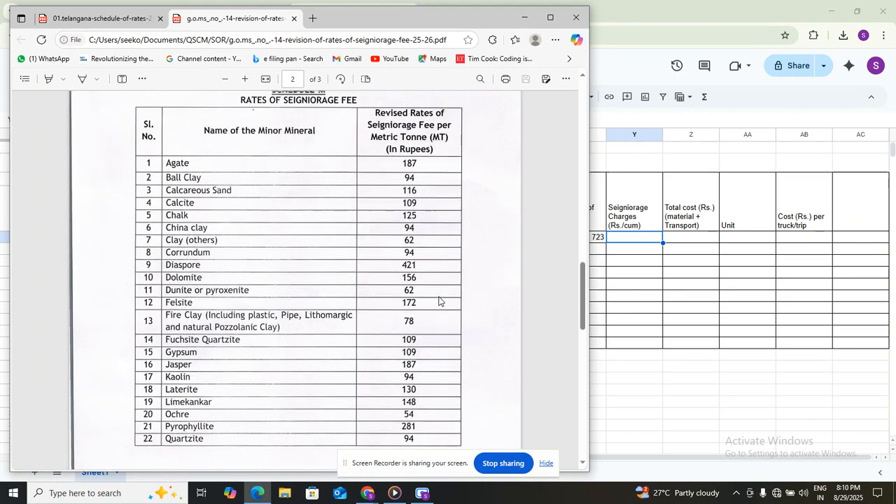
pyautogui.scroll(-1, 427, 341)
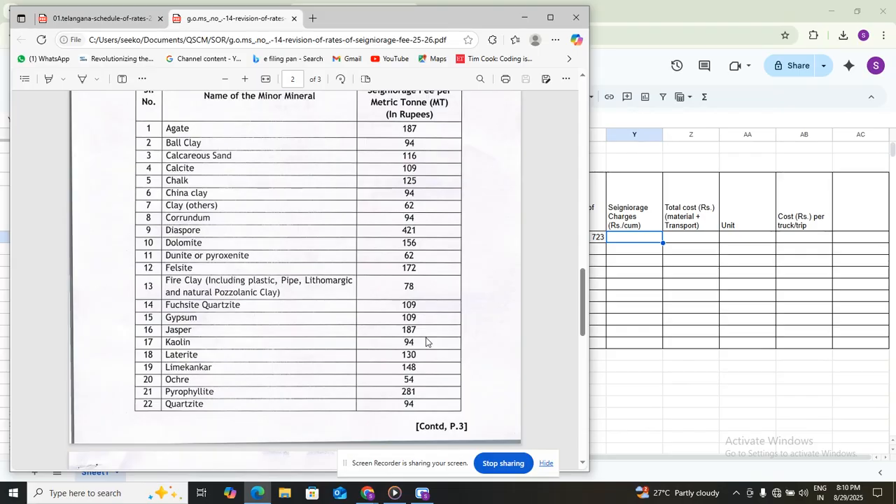
pyautogui.click(527, 21)
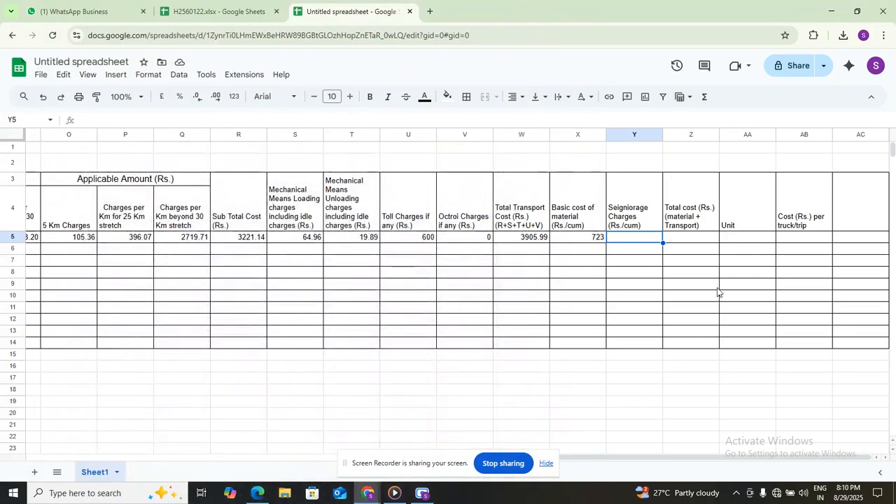
# Step: Copy the text "Seigniorage Charges" from the column Y heading into R16 below the table as "Seigniorage Charges :"
pyautogui.scroll(-3, 717, 292)
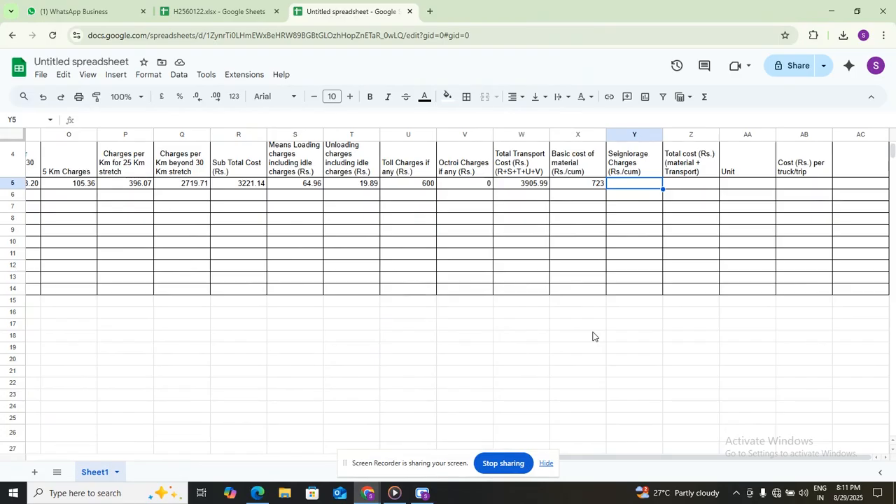
pyautogui.click(643, 315)
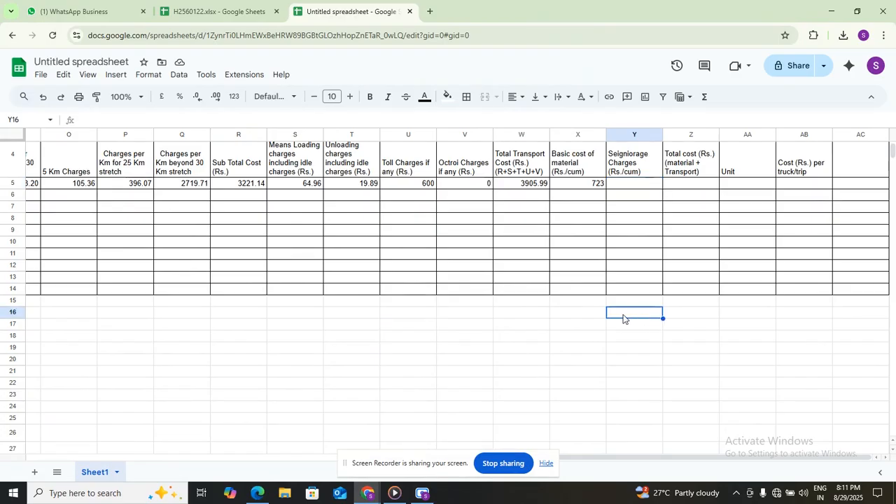
pyautogui.doubleClick(617, 326)
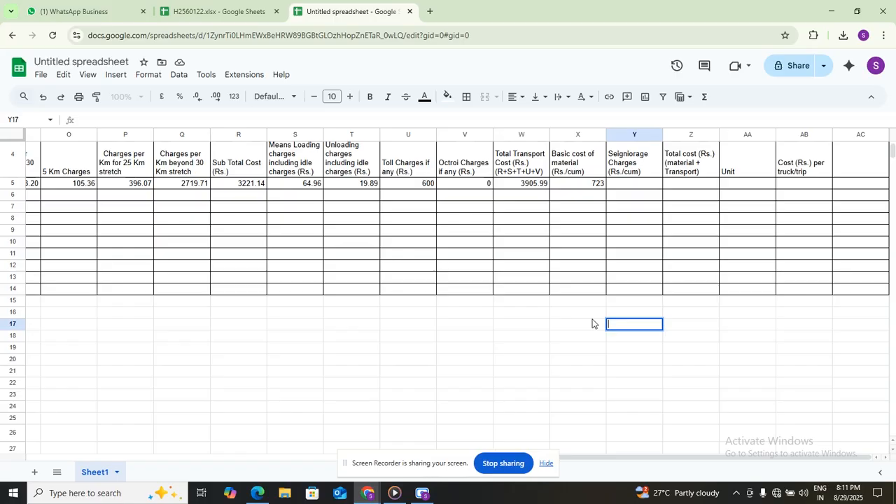
pyautogui.doubleClick(617, 159)
pyautogui.moveTo(609, 147); pyautogui.dragTo(676, 160)
pyautogui.hotkey('ctrl', 'c')
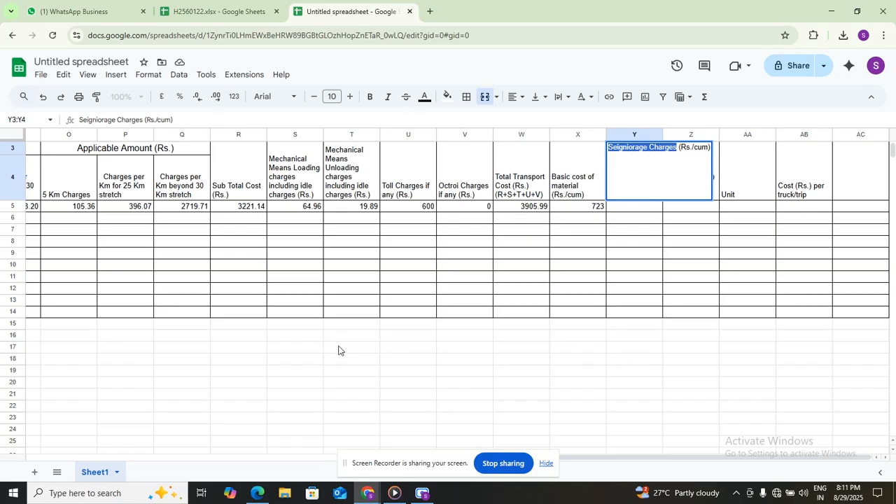
pyautogui.click(227, 337)
pyautogui.hotkey('ctrl', 'v')
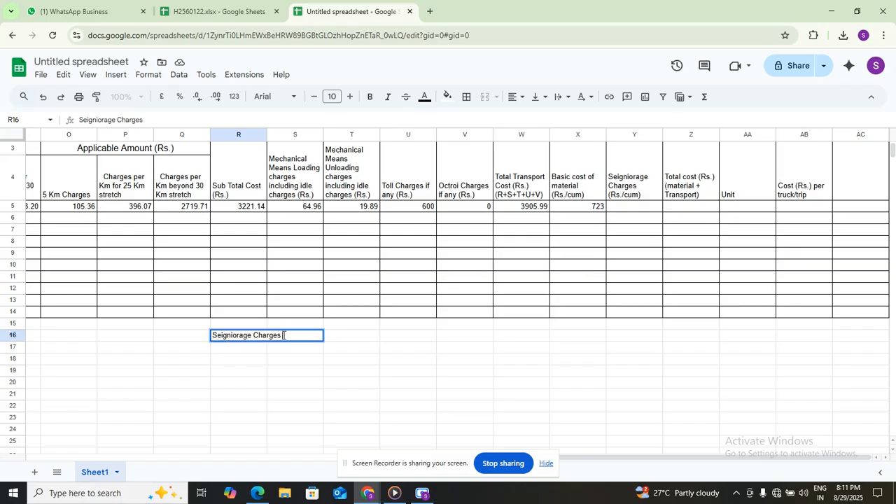
# Step: Format the "Seigniorage Charges :" title in R16 as bold with font size 12
pyautogui.moveTo(289, 336); pyautogui.dragTo(213, 337)
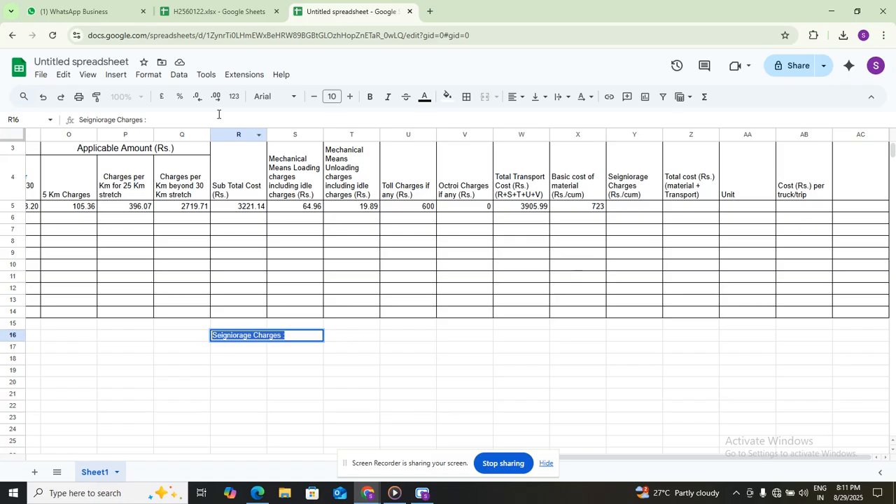
pyautogui.click(370, 98)
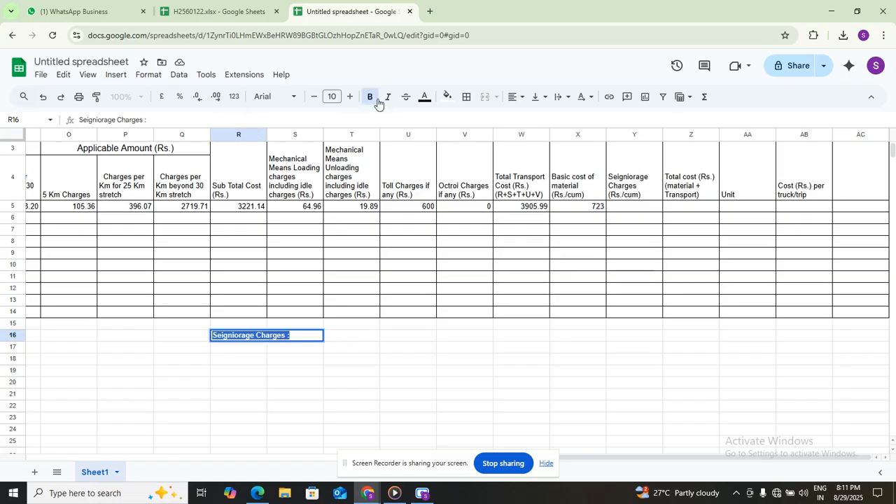
pyautogui.click(349, 99)
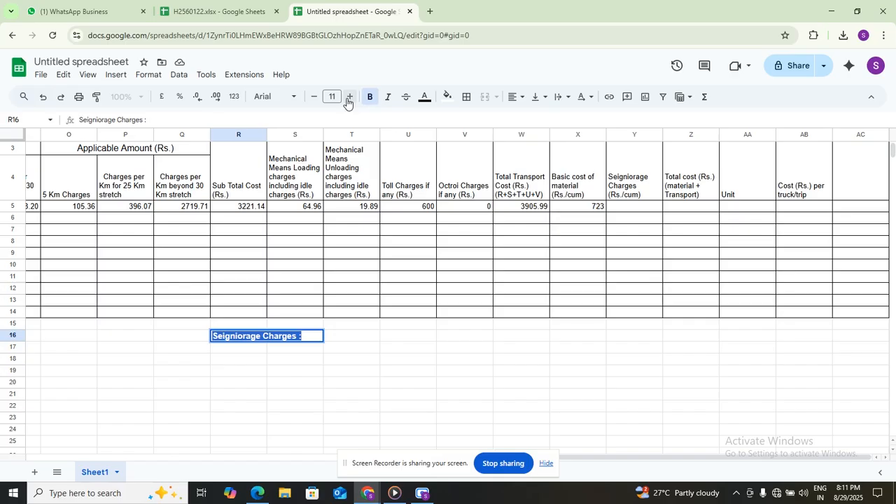
pyautogui.click(349, 99)
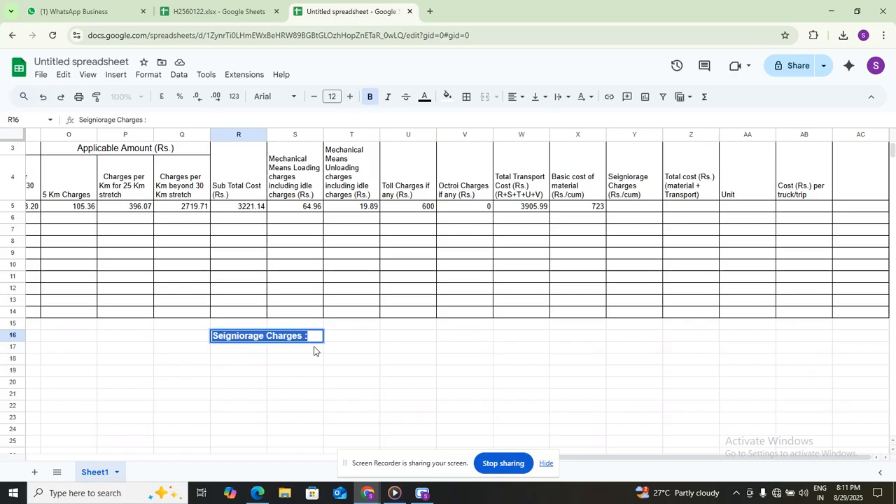
pyautogui.click(283, 359)
# Step: Enter the sand seigniorage rate as "1MT = 94(Rs.)" in R18 under the Seigniorage Charges title
pyautogui.click(242, 363)
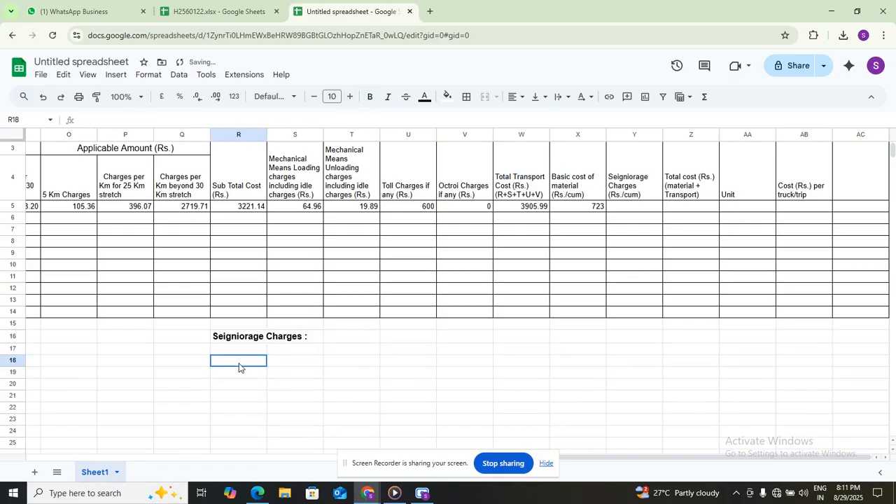
pyautogui.doubleClick(242, 362)
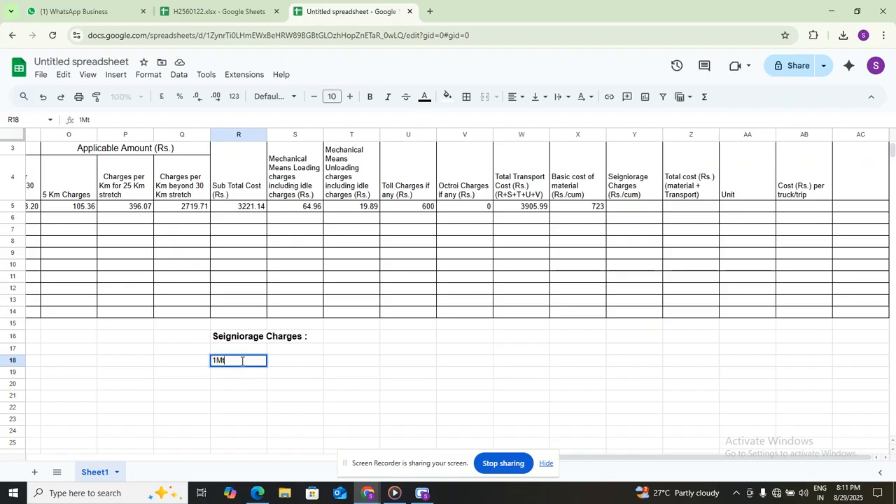
pyautogui.write('T = 9')
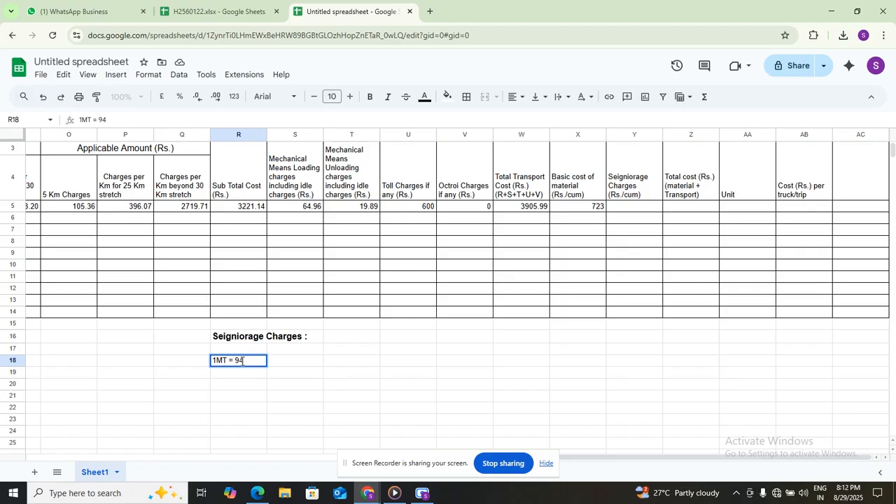
pyautogui.write('4(Rs.')
pyautogui.click(223, 377)
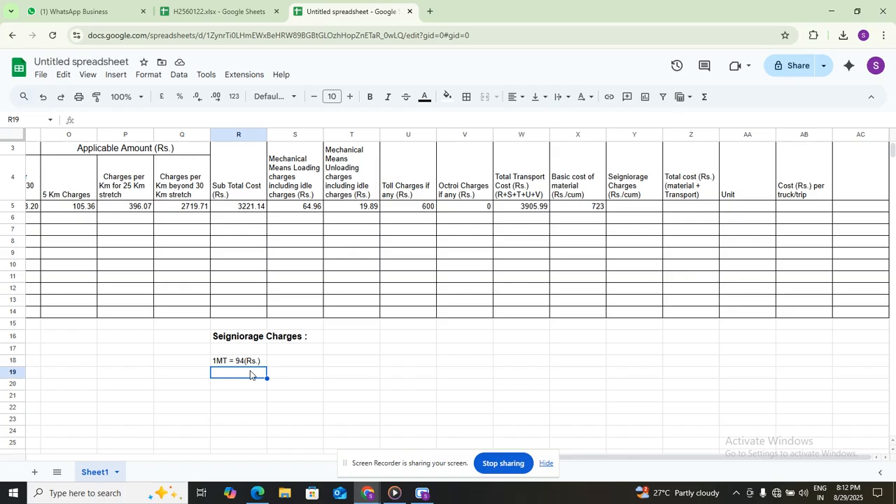
# Step: Add the headings Materials in Q19 and Density in R19 for the seigniorage calculation
pyautogui.moveTo(188, 378); pyautogui.dragTo(346, 462)
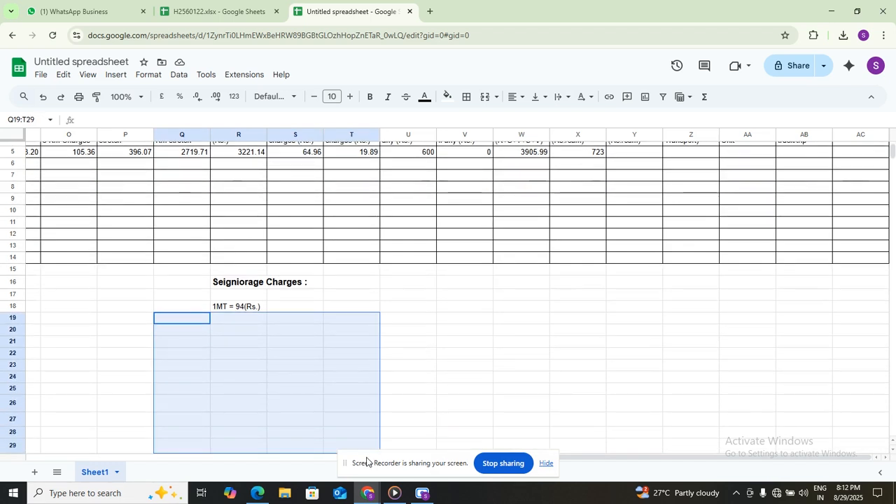
pyautogui.click(276, 379)
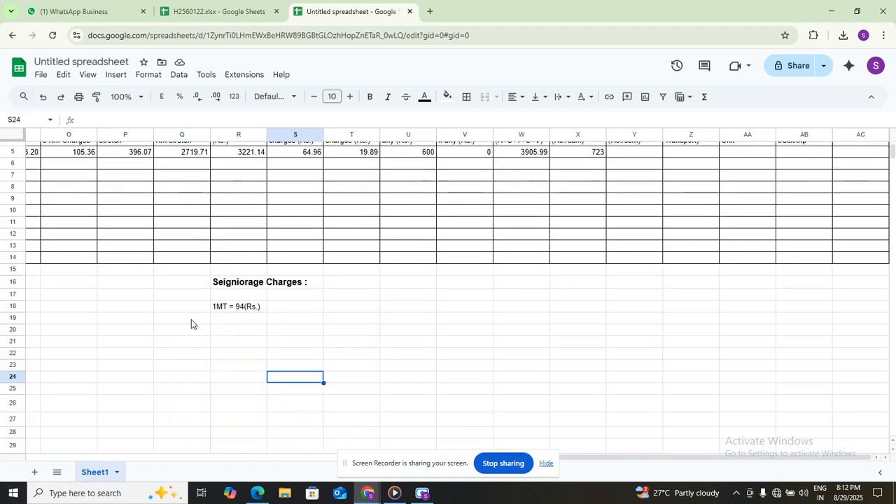
pyautogui.click(191, 322)
pyautogui.doubleClick(191, 320)
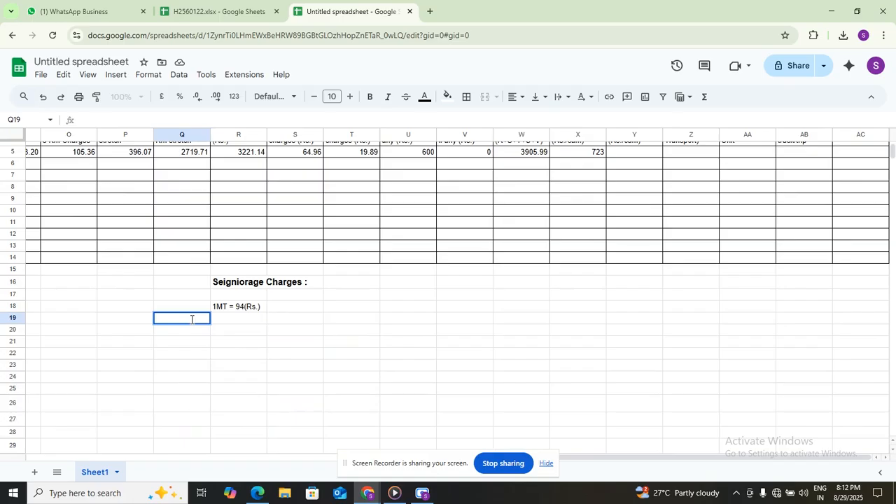
pyautogui.write('Materials')
pyautogui.click(232, 324)
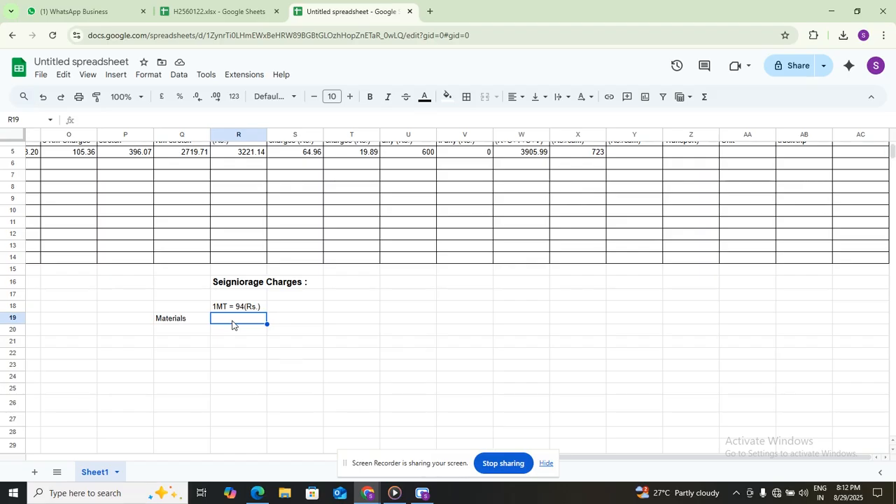
pyautogui.write('D')
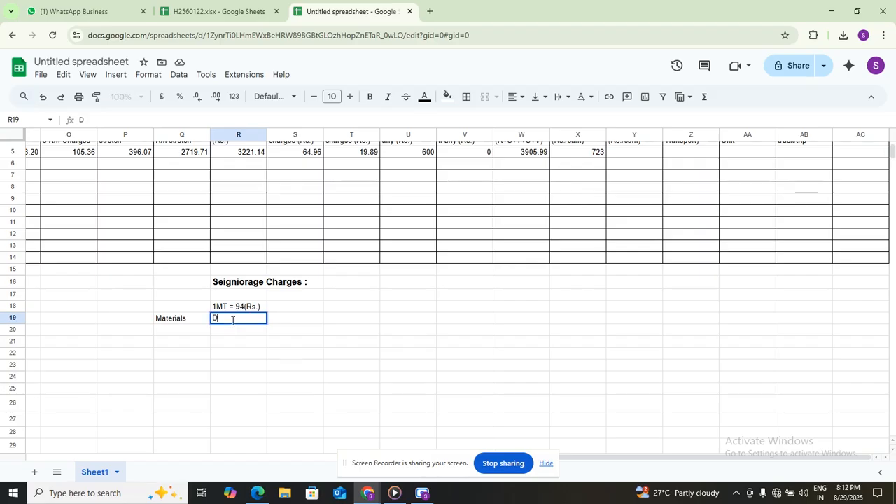
pyautogui.write('ensity')
# Step: Add the heading "seigniorage charges rs/mt" in S19 beside the Density heading
pyautogui.click(292, 320)
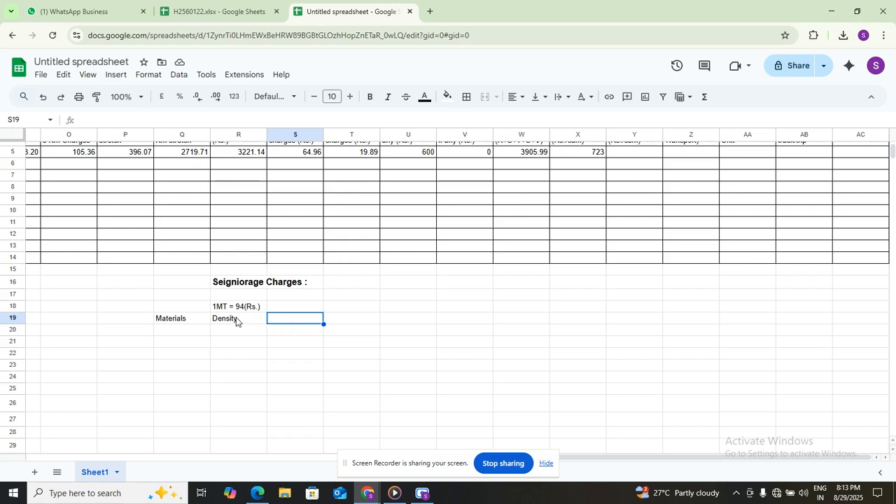
pyautogui.doubleClick(288, 319)
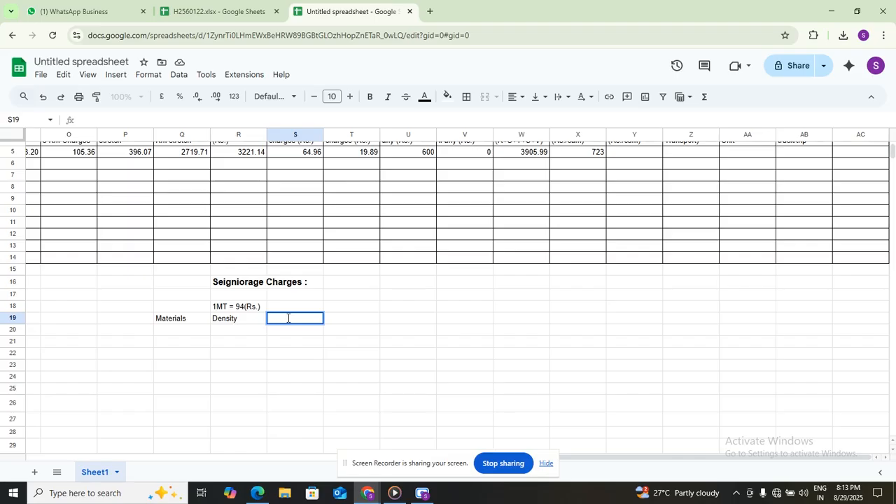
pyautogui.write('seigniorag')
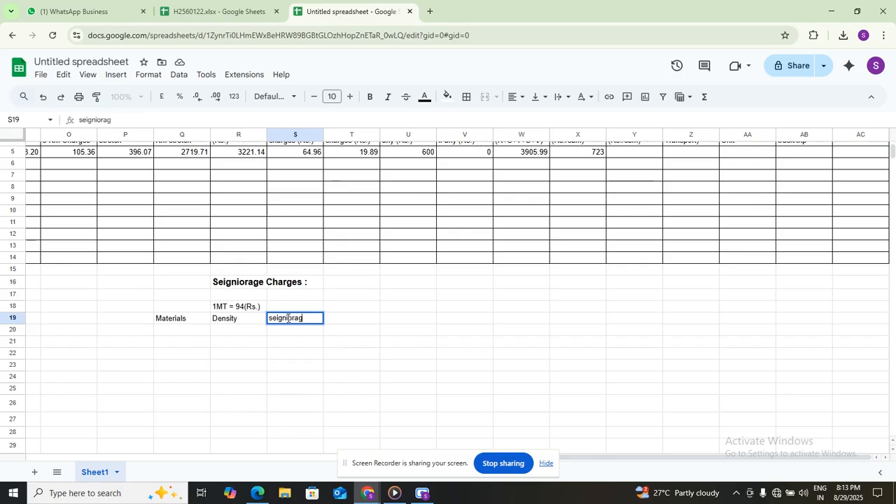
pyautogui.write('e charges rs')
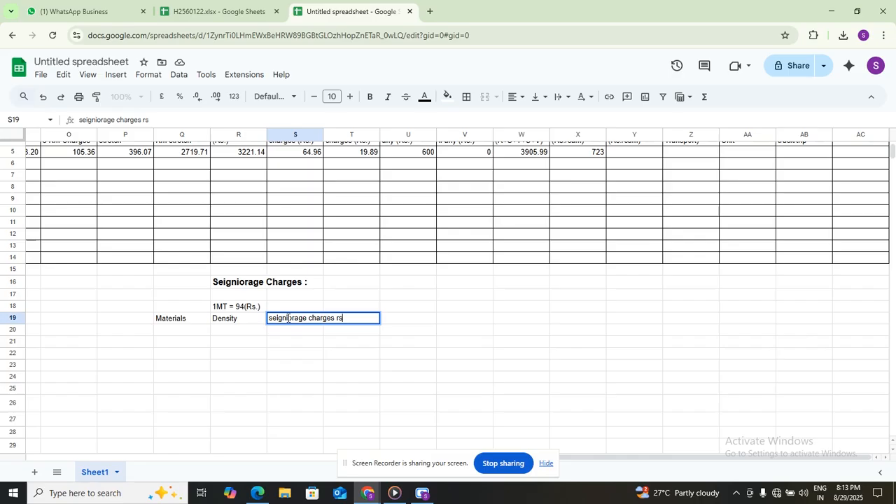
pyautogui.write('/mt')
pyautogui.click(351, 335)
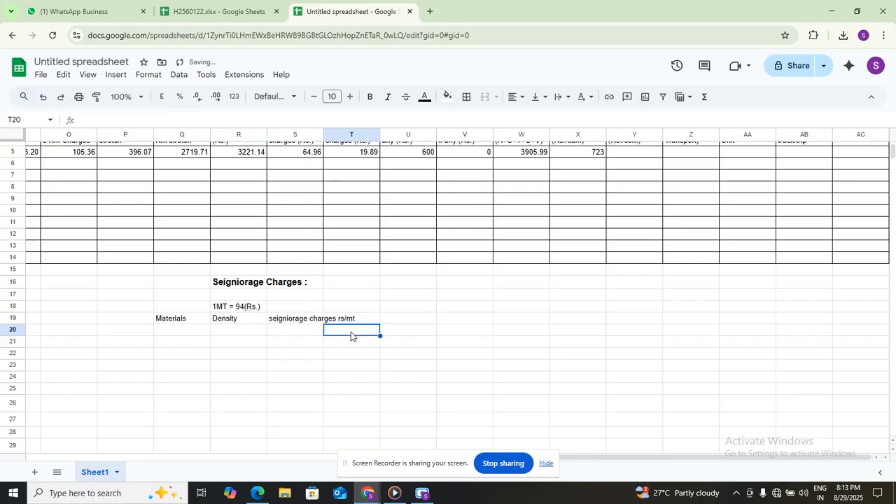
# Step: Copy the S19 heading text into U19 and change it to "seigniorage charges Rs/cum"
pyautogui.click(405, 323)
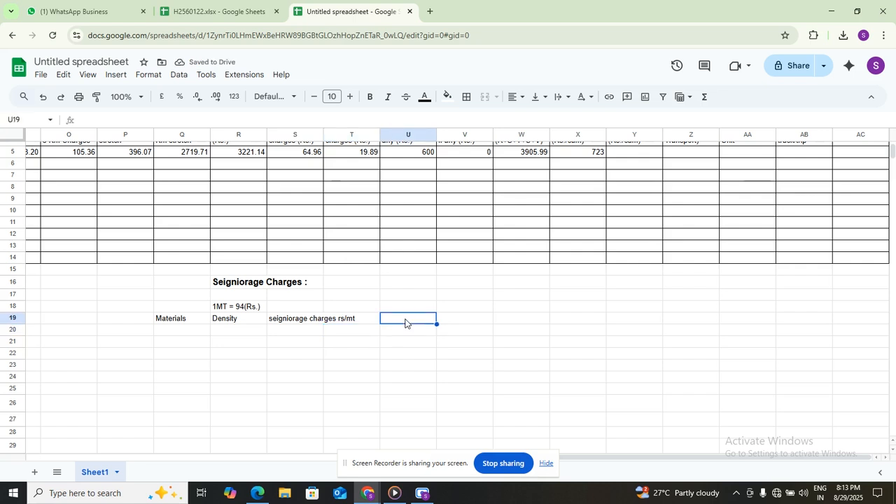
pyautogui.doubleClick(320, 318)
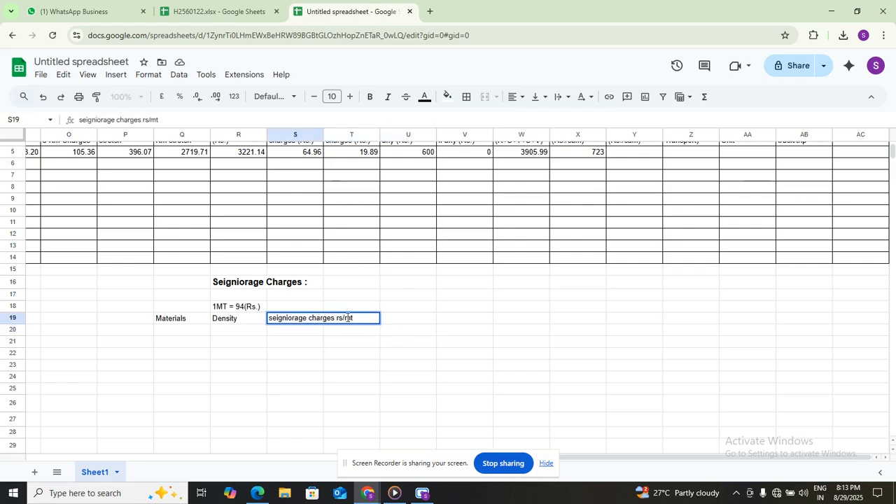
pyautogui.moveTo(356, 318); pyautogui.dragTo(269, 322)
pyautogui.hotkey('ctrl', 'c')
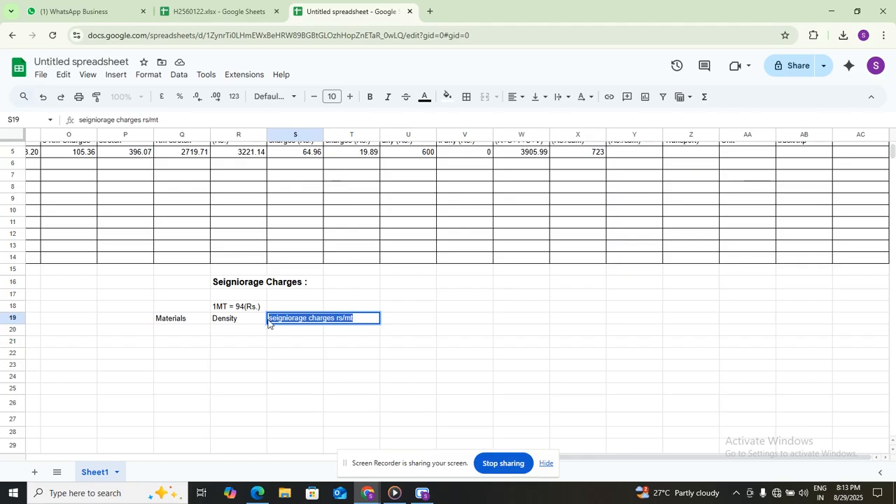
pyautogui.click(397, 322)
pyautogui.doubleClick(399, 319)
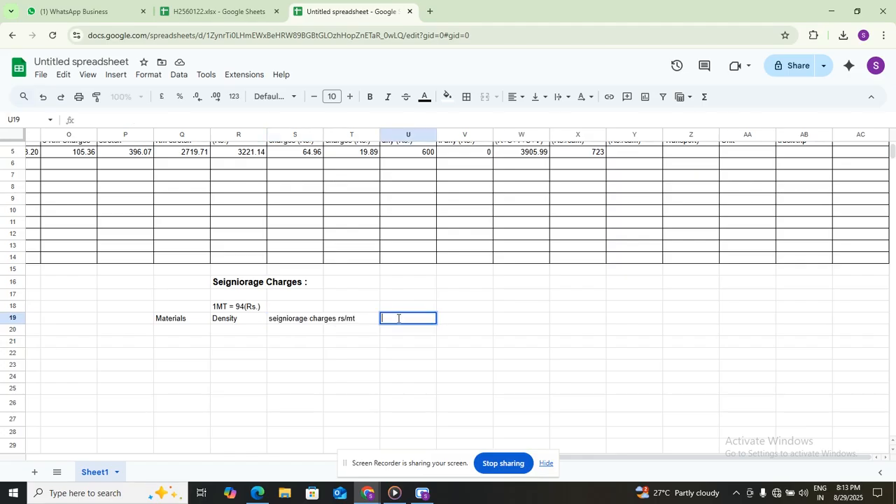
pyautogui.hotkey('ctrl', 'v')
pyautogui.press('BackSpace')
pyautogui.press('BackSpace')
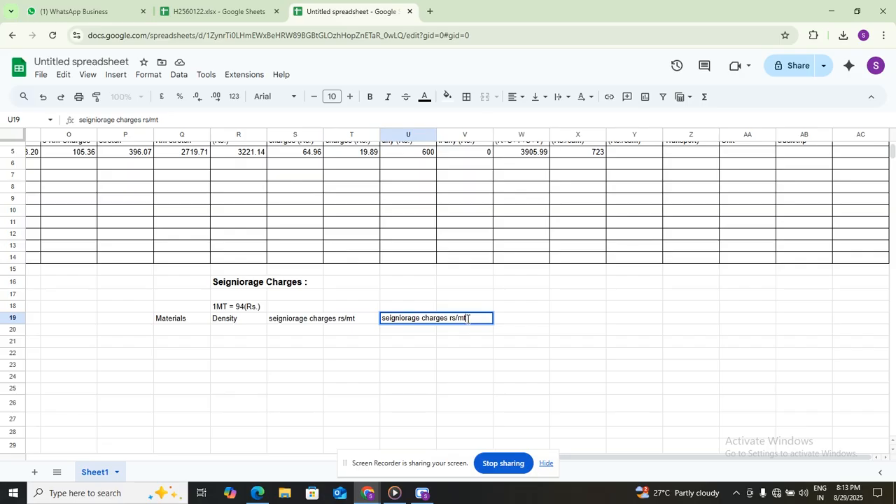
pyautogui.write('cum')
pyautogui.click(453, 319)
pyautogui.press('BackSpace')
pyautogui.write('R')
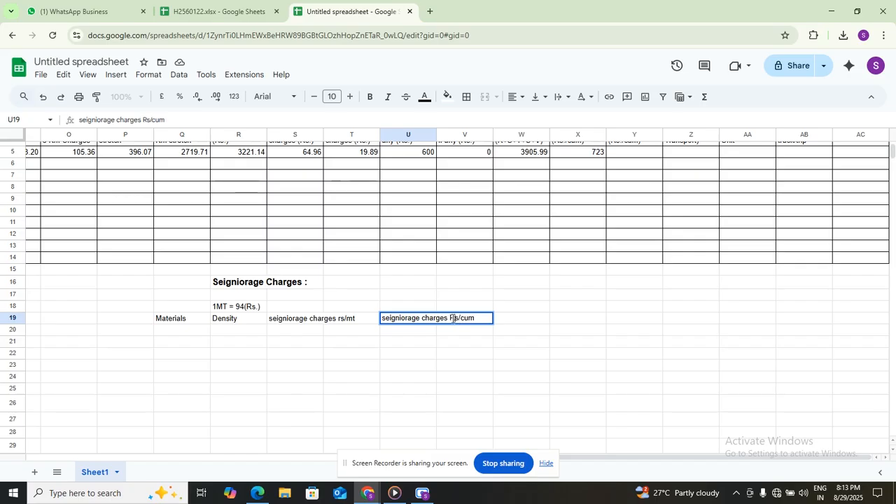
pyautogui.click(342, 318)
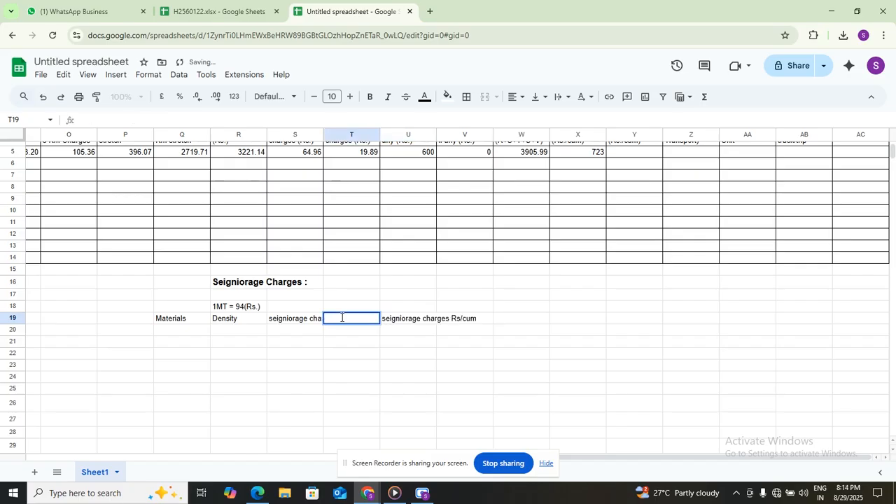
# Step: Capitalize the unit in the S19 heading so that it reads "seigniorage charges Rs/mt"
pyautogui.doubleClick(292, 317)
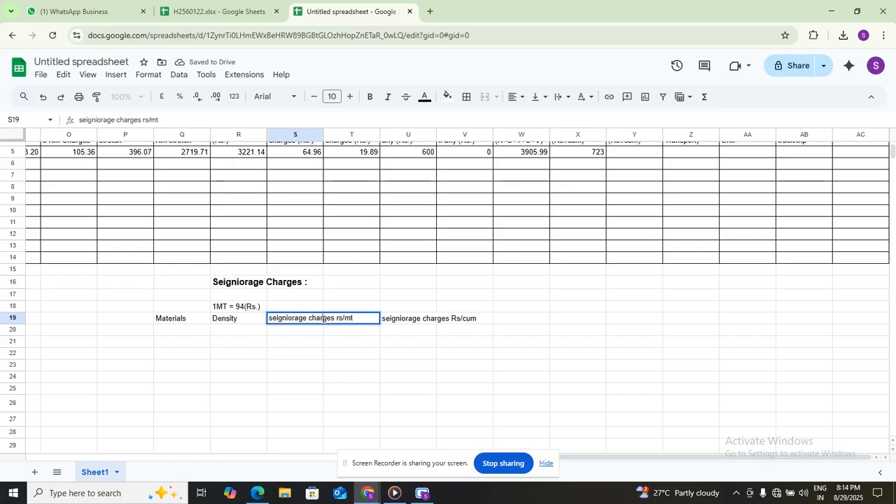
pyautogui.click(340, 317)
pyautogui.press('BackSpace')
pyautogui.write('R')
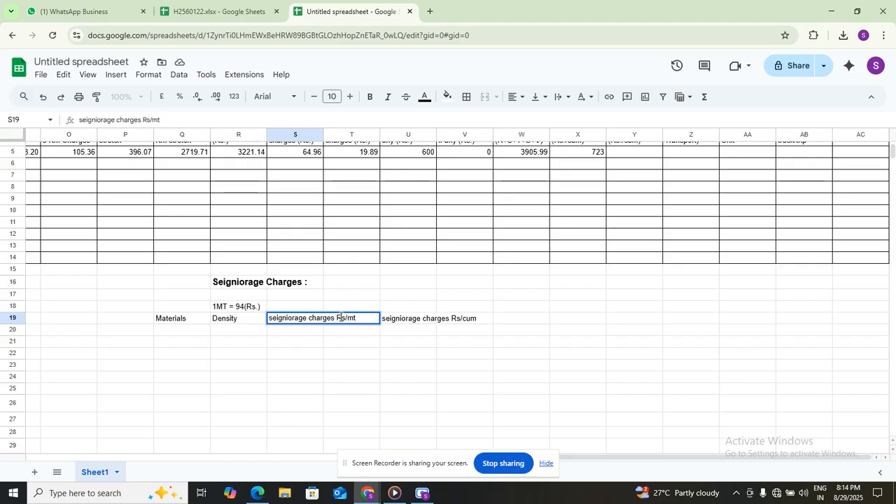
pyautogui.click(393, 315)
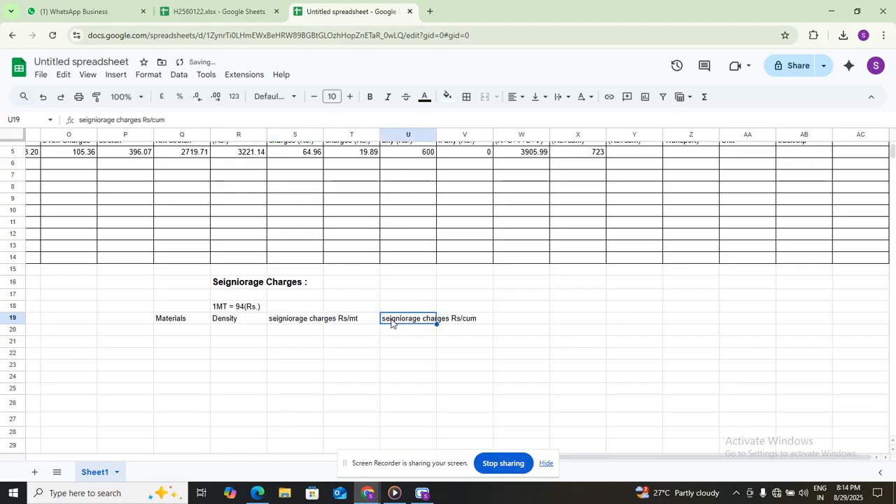
# Step: Move the "seigniorage charges Rs/cum" heading from U19 to T19
pyautogui.doubleClick(388, 318)
pyautogui.moveTo(481, 319); pyautogui.dragTo(383, 322)
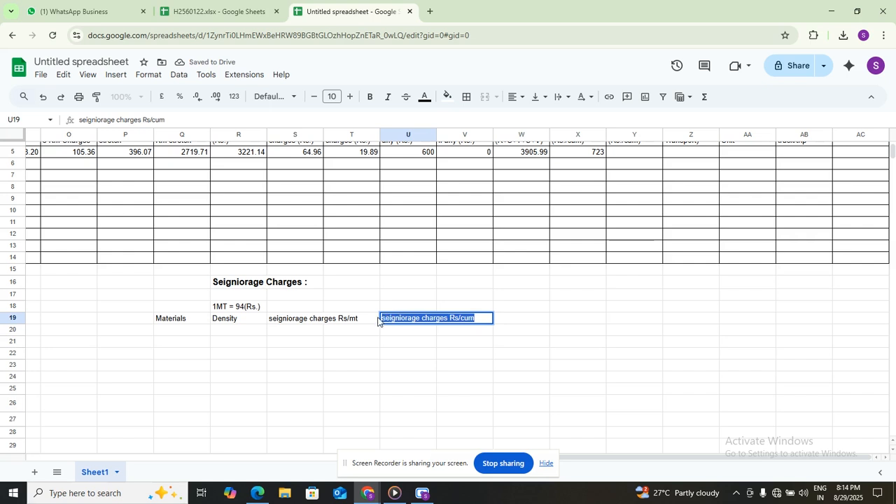
pyautogui.hotkey('ctrl', 'x')
pyautogui.doubleClick(363, 317)
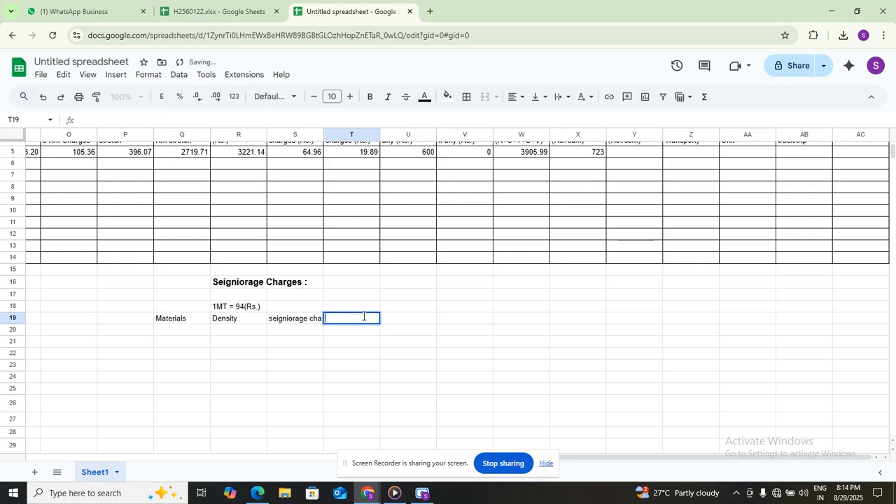
pyautogui.hotkey('ctrl', 'v')
pyautogui.click(397, 345)
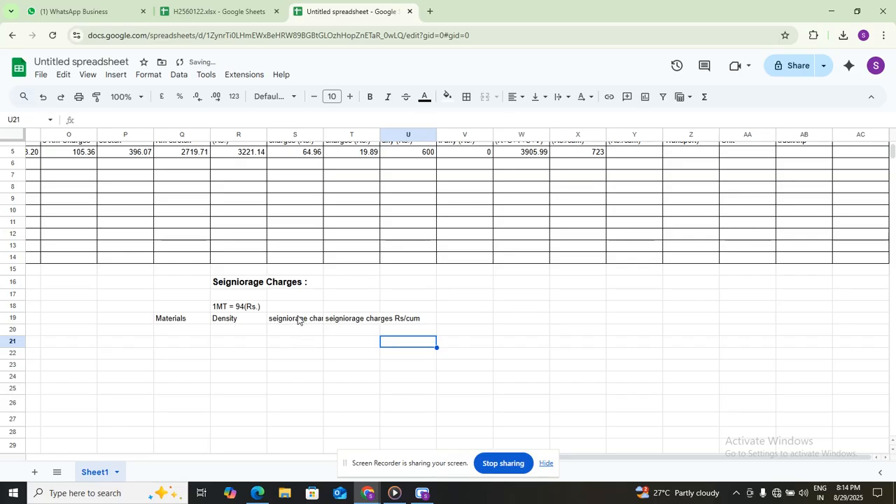
# Step: Wrap the text of the seigniorage charges headings in S19:U19
pyautogui.moveTo(296, 318); pyautogui.dragTo(437, 322)
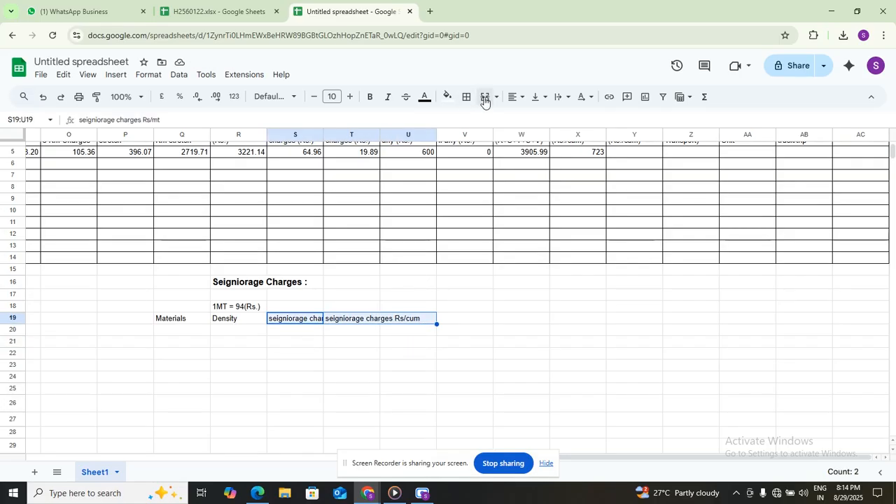
pyautogui.click(554, 98)
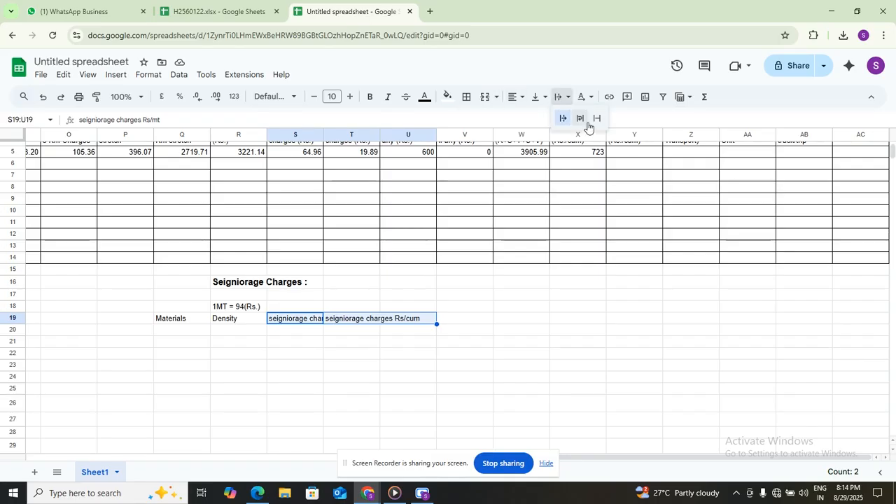
pyautogui.click(581, 118)
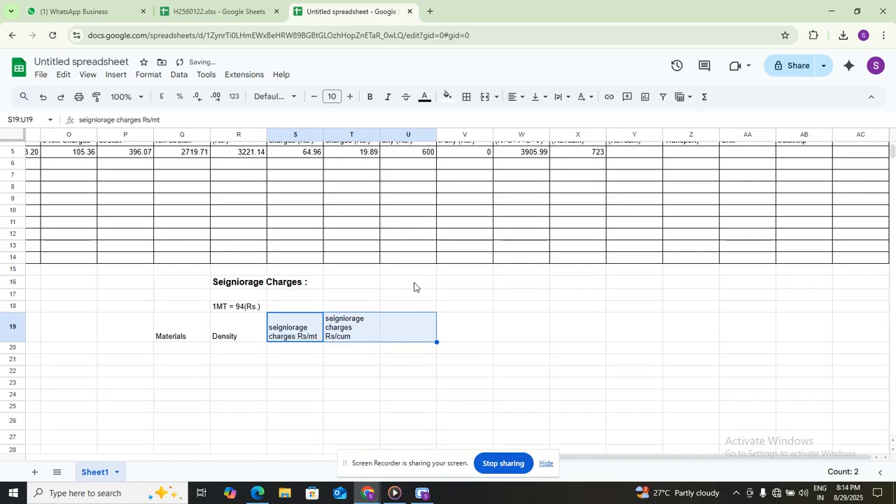
pyautogui.click(377, 350)
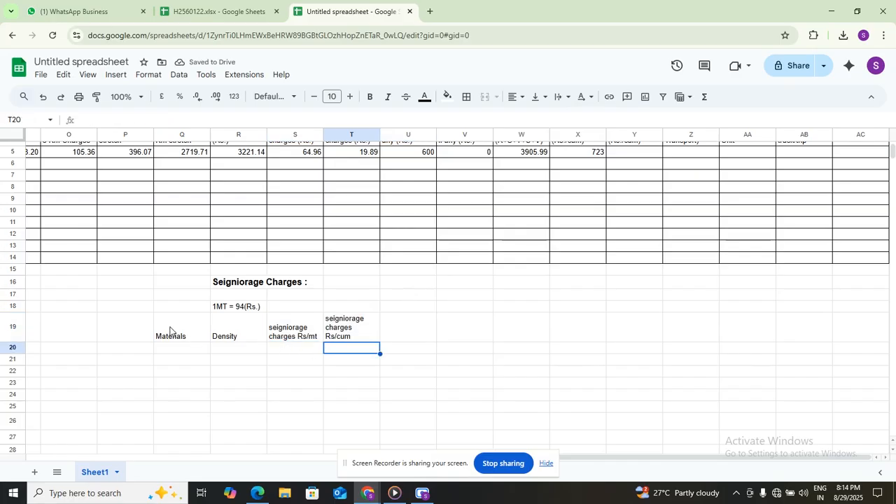
# Step: Apply all borders to the seigniorage calculation table in Q19:T27
pyautogui.moveTo(171, 330); pyautogui.dragTo(374, 442)
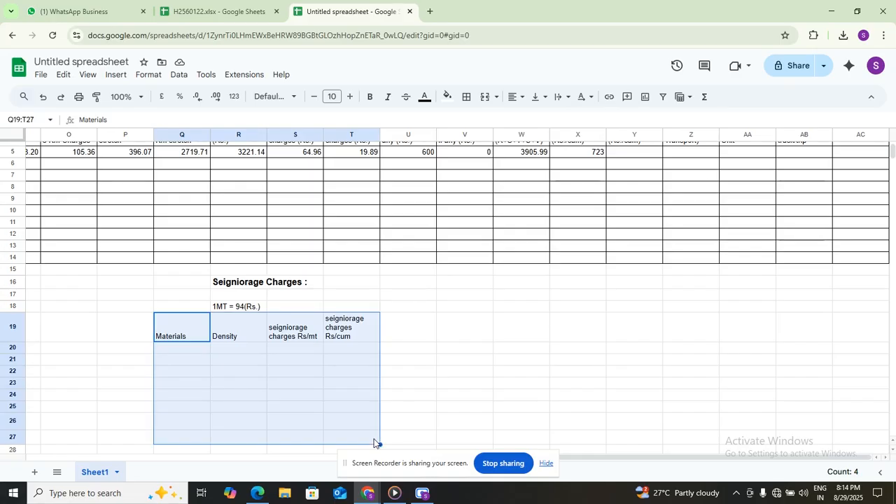
pyautogui.click(466, 98)
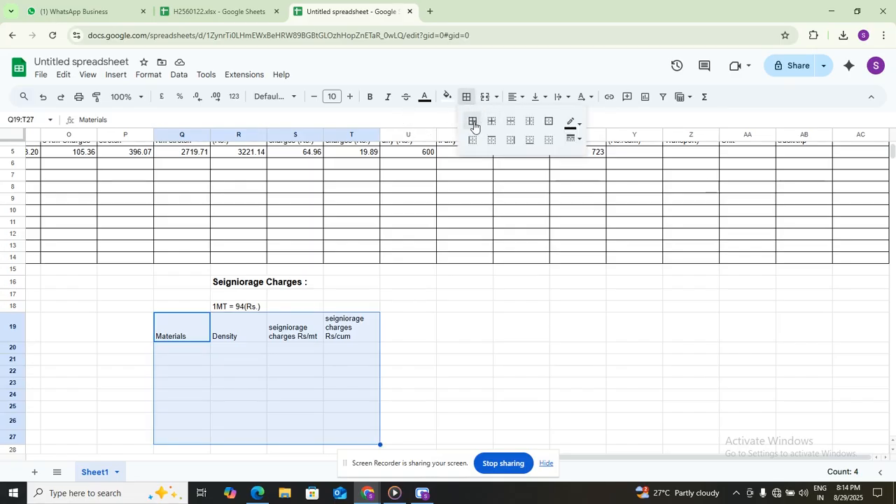
pyautogui.click(473, 124)
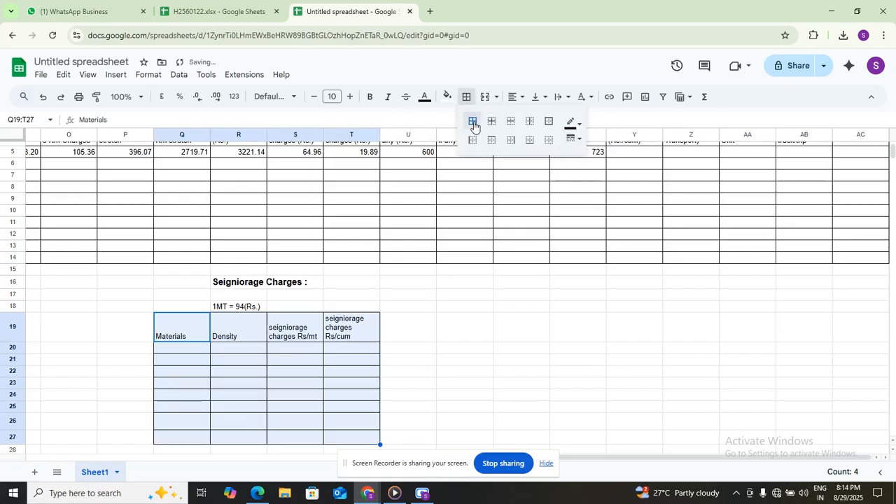
pyautogui.click(393, 351)
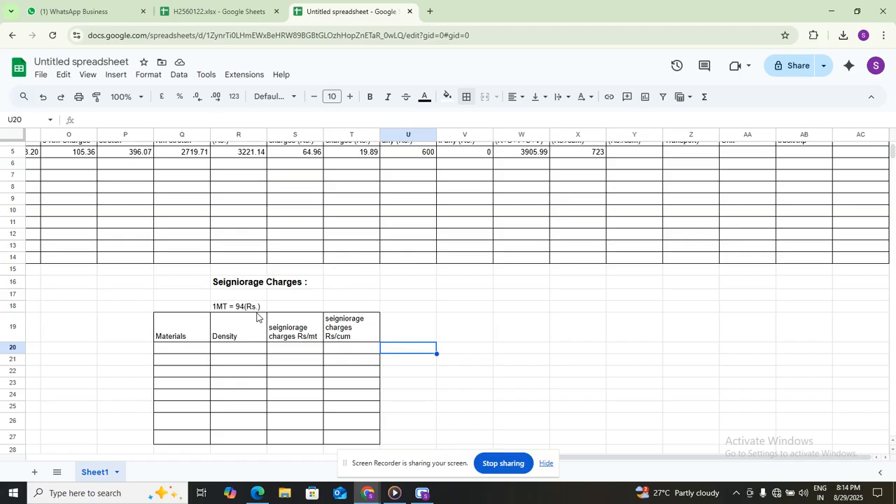
# Step: Enter the material "Sand (Coarse)" in Q20 and its density 1660 in R20
pyautogui.doubleClick(187, 347)
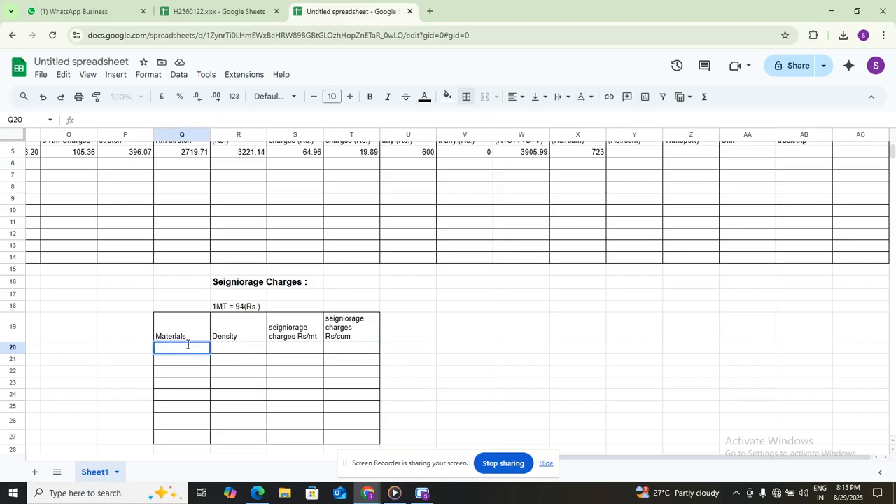
pyautogui.write('sna')
pyautogui.write('Sand')
pyautogui.write(' C')
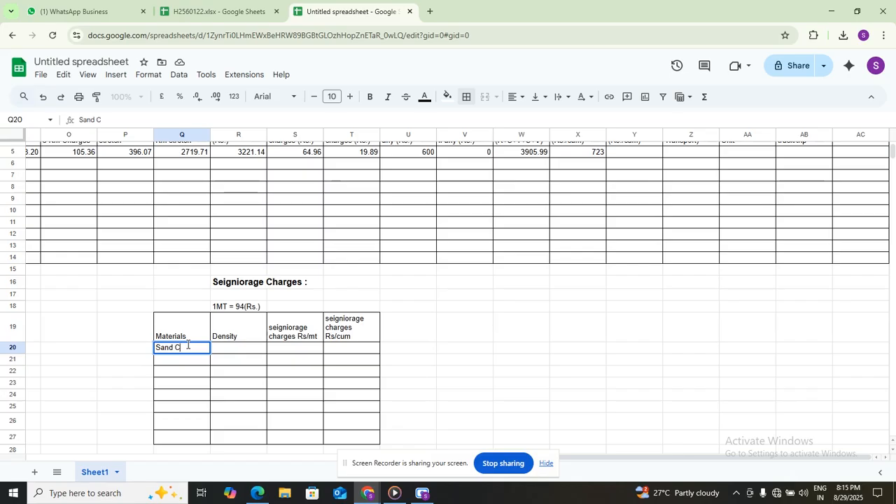
pyautogui.press('BackSpace')
pyautogui.press('BackSpace')
pyautogui.write('Coarse)')
pyautogui.click(227, 351)
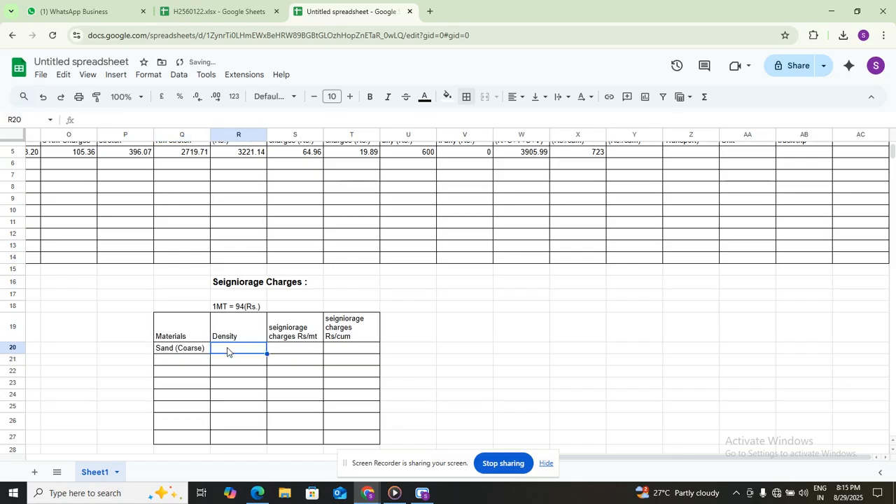
pyautogui.write('166')
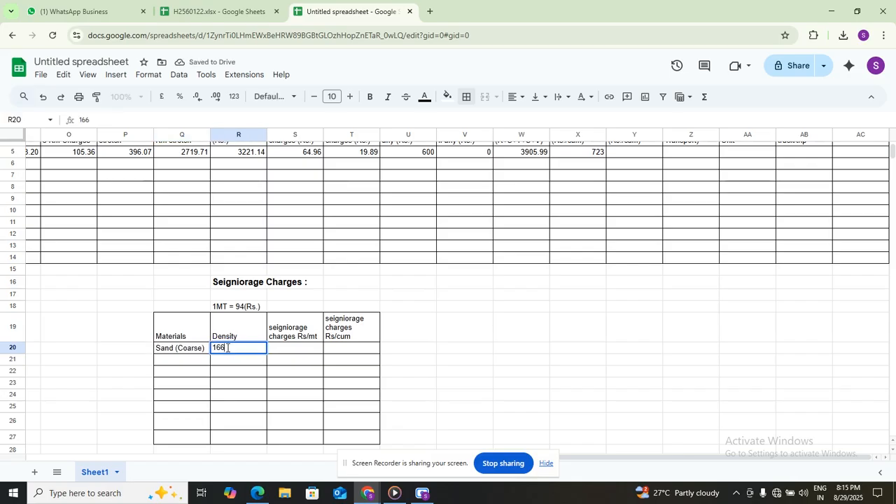
pyautogui.write('0')
# Step: Add the unit to the density heading in R19 so that it reads "Density kg/cum"
pyautogui.click(245, 341)
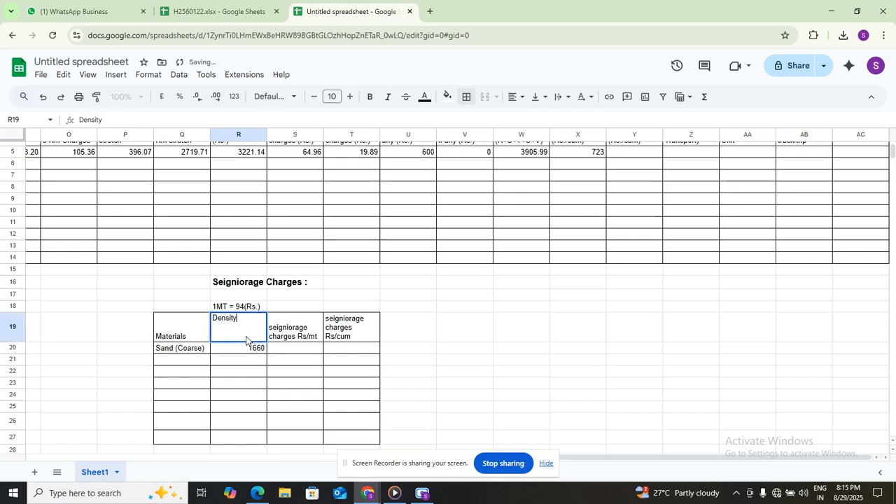
pyautogui.write('kg')
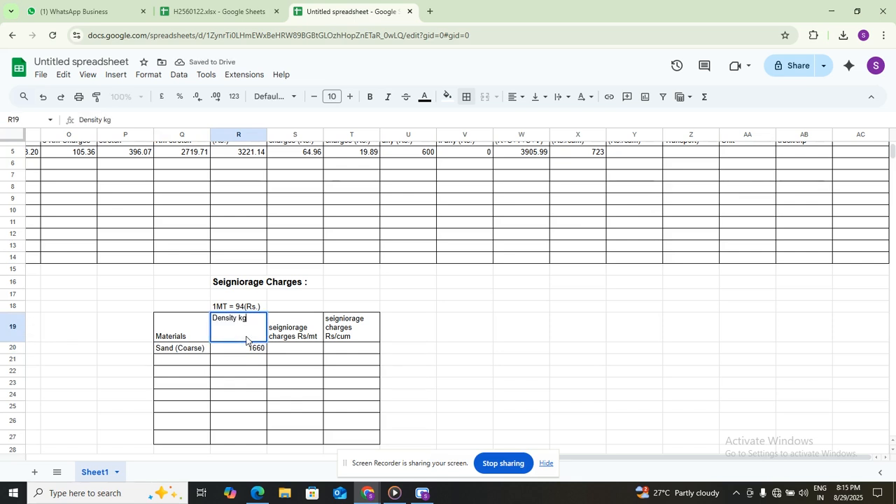
pyautogui.write('/m')
pyautogui.write('cum')
pyautogui.press('Return')
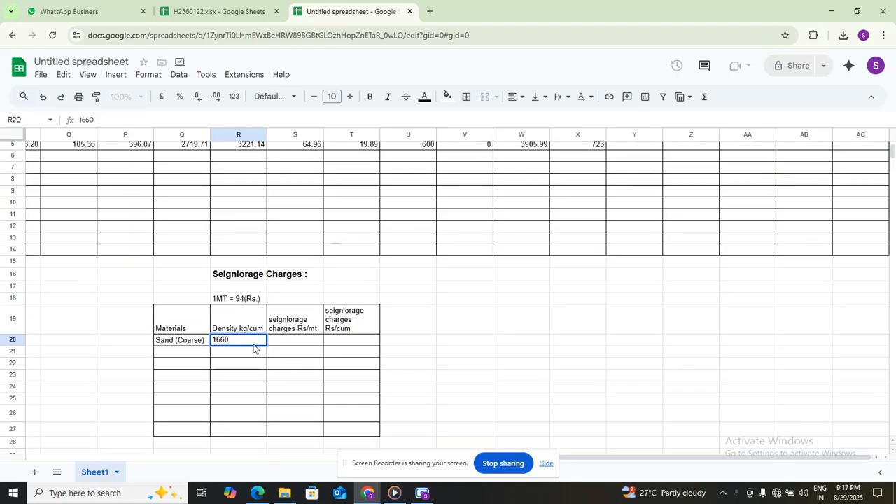
# Step: Look up the sand fee per metric tonne in the seigniorage fee PDF in Edge and enter 94 in S20 of the spreadsheet
pyautogui.click(289, 344)
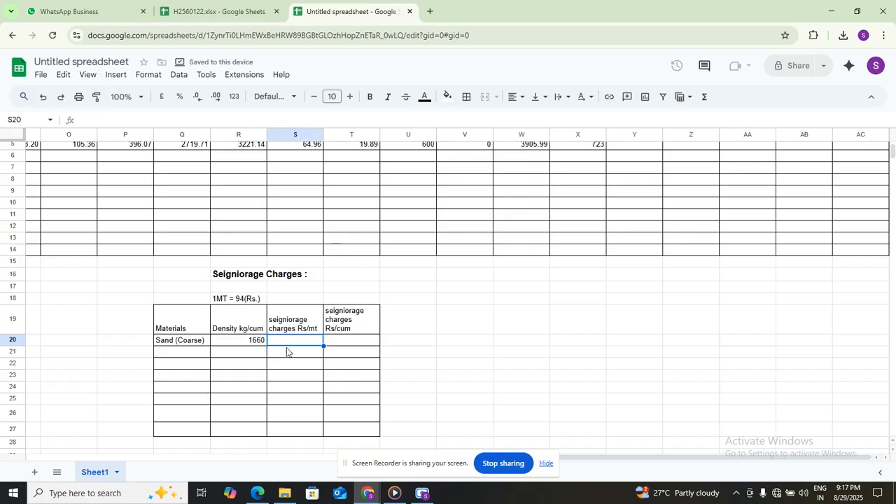
pyautogui.moveTo(259, 495)
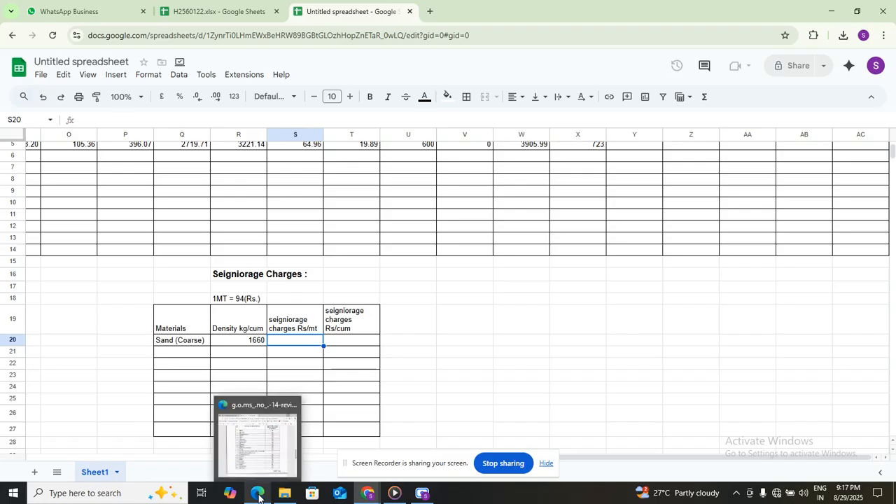
pyautogui.click(241, 426)
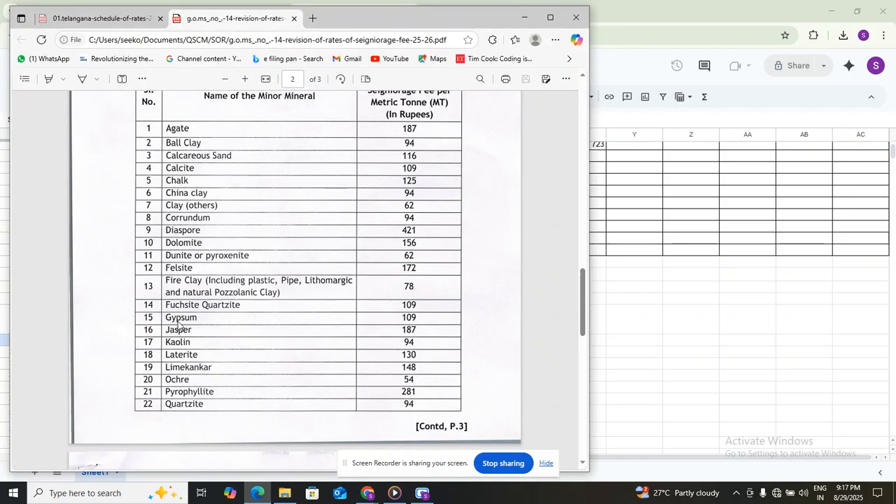
pyautogui.scroll(-5, 179, 325)
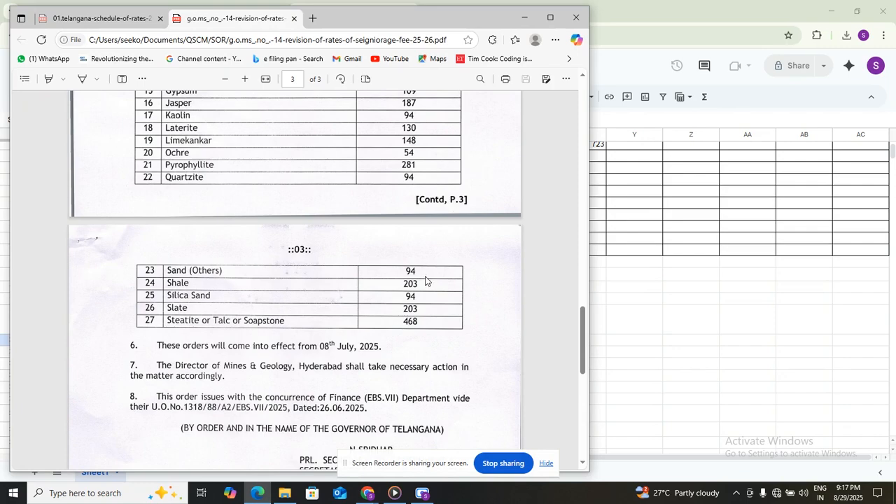
pyautogui.scroll(9, 425, 280)
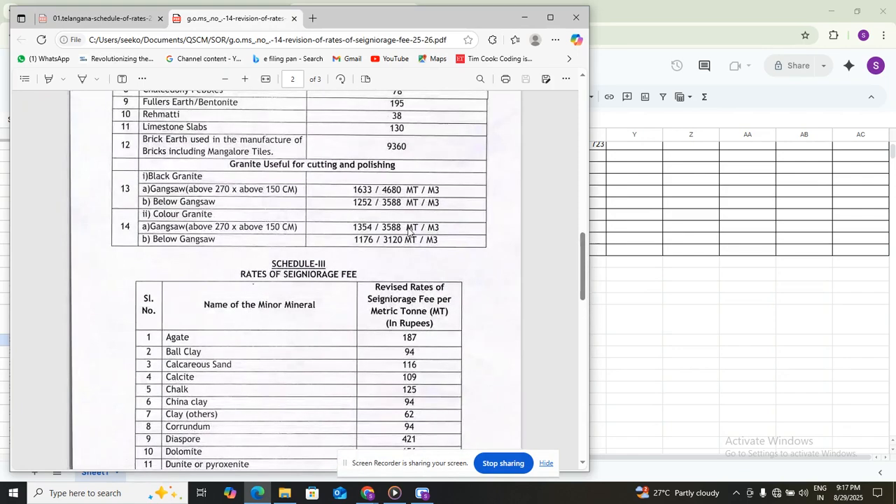
pyautogui.scroll(3, 409, 231)
pyautogui.scroll(-2, 427, 315)
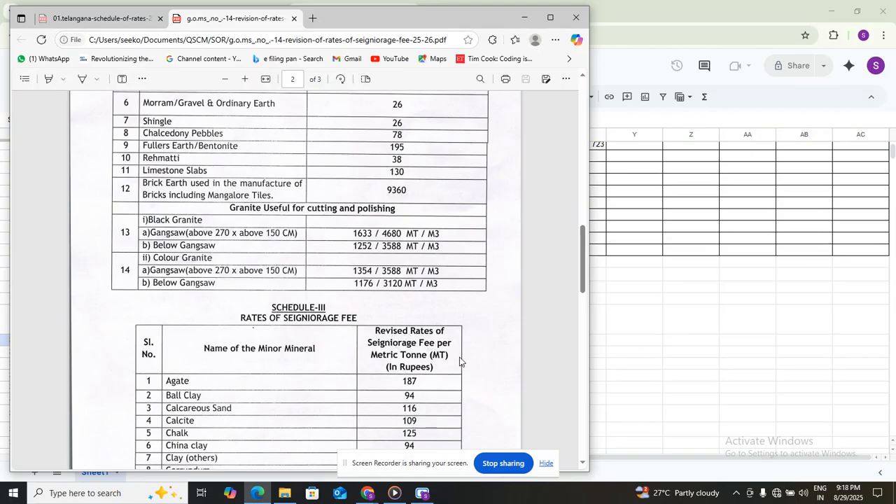
pyautogui.scroll(-3, 412, 390)
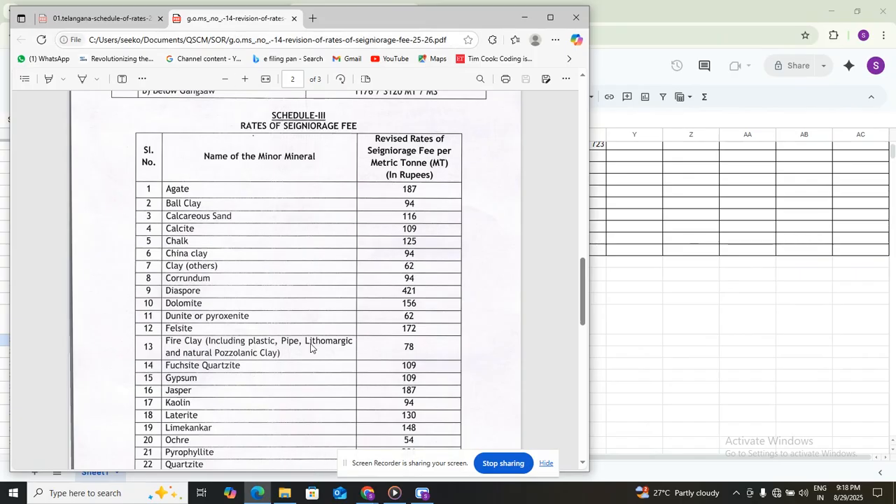
pyautogui.moveTo(368, 494)
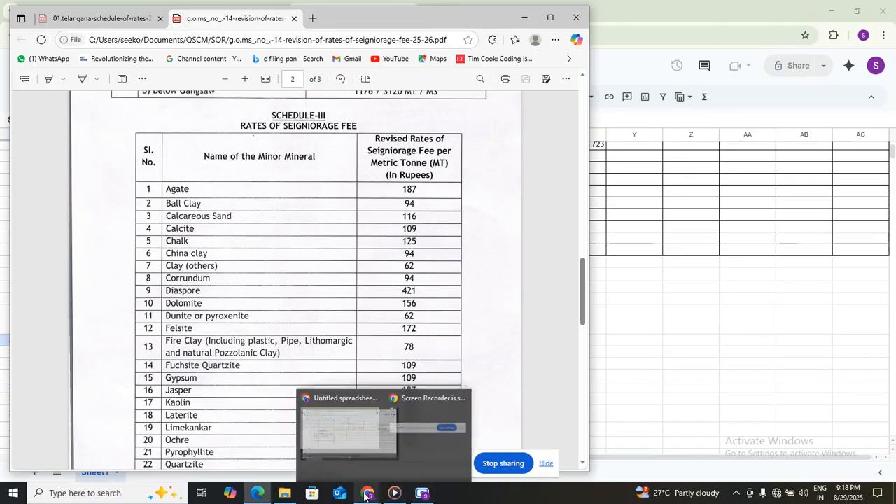
pyautogui.click(318, 451)
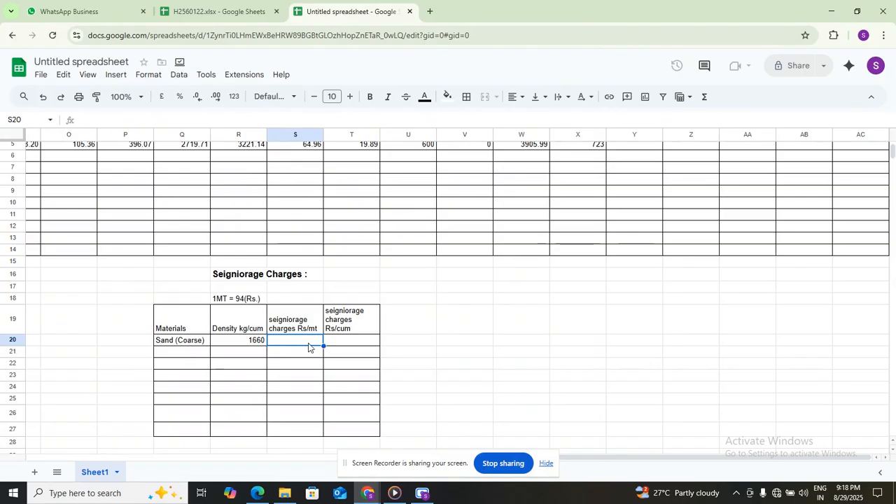
pyautogui.write('94')
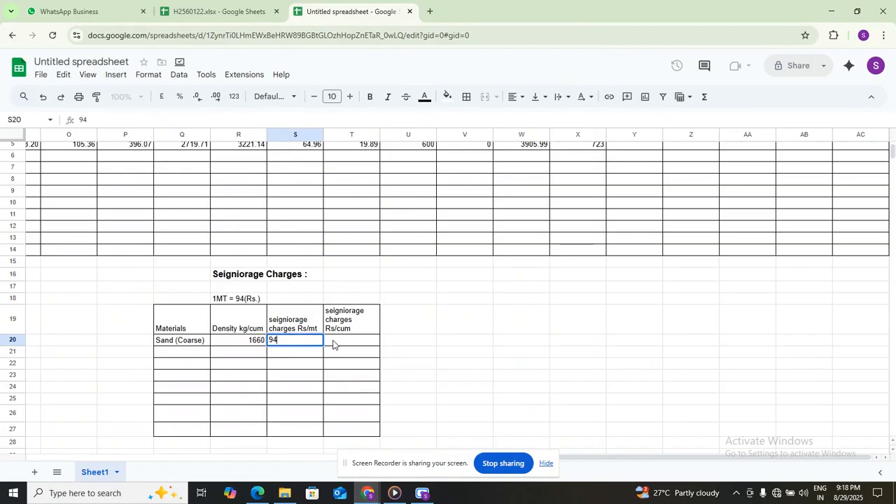
# Step: Calculate the coarse sand's seigniorage charges per cum in T20 with the formula =(R20/1000)*S20
pyautogui.click(333, 343)
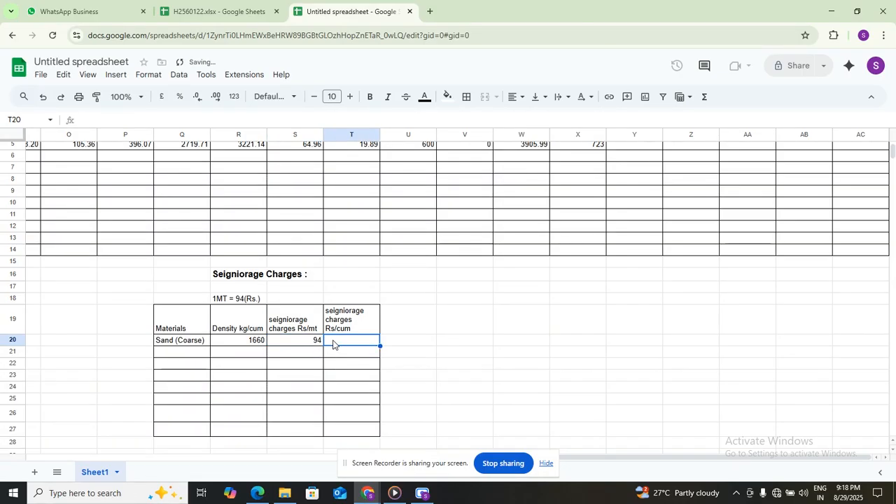
pyautogui.write('=')
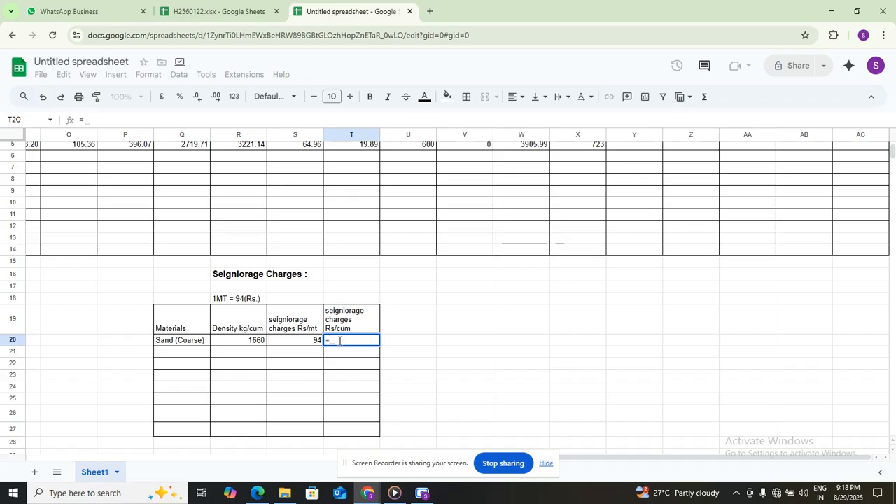
pyautogui.write('(1')
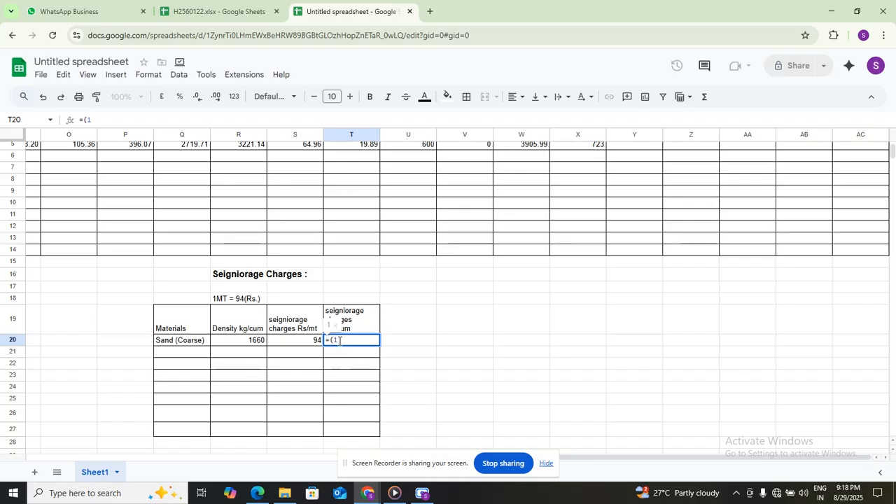
pyautogui.press('BackSpace')
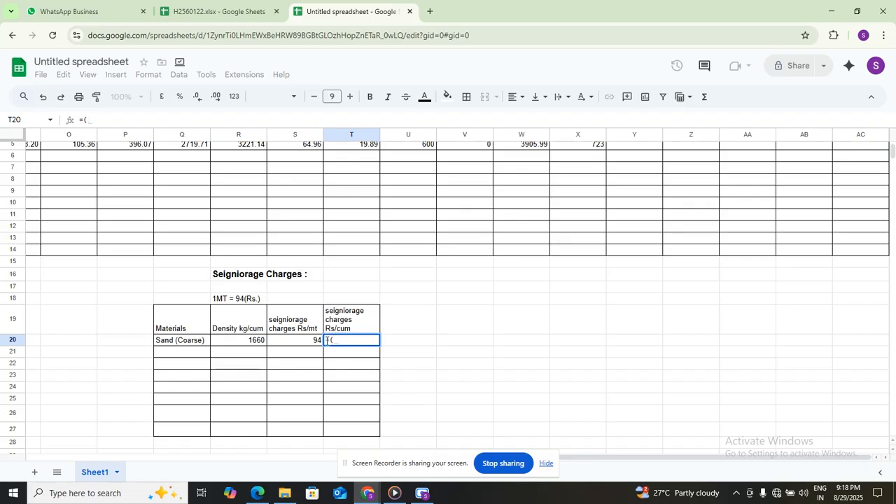
pyautogui.click(259, 344)
pyautogui.write('/1000')
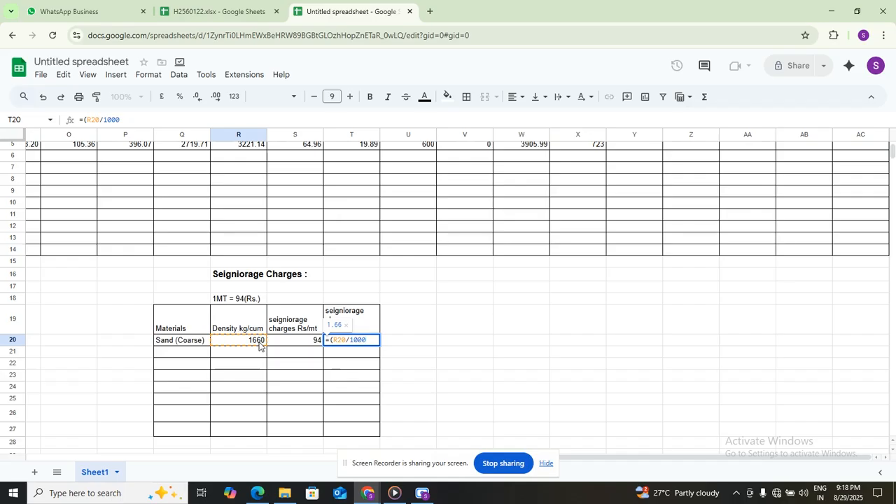
pyautogui.write(')*')
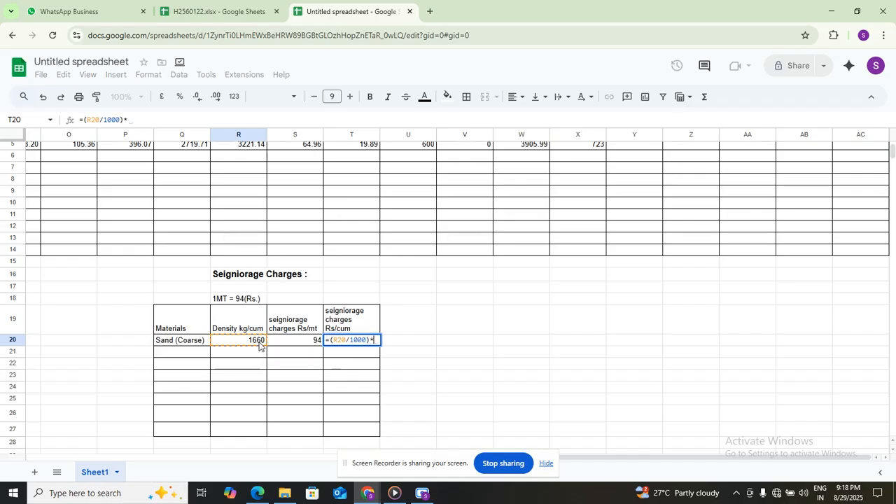
pyautogui.click(286, 342)
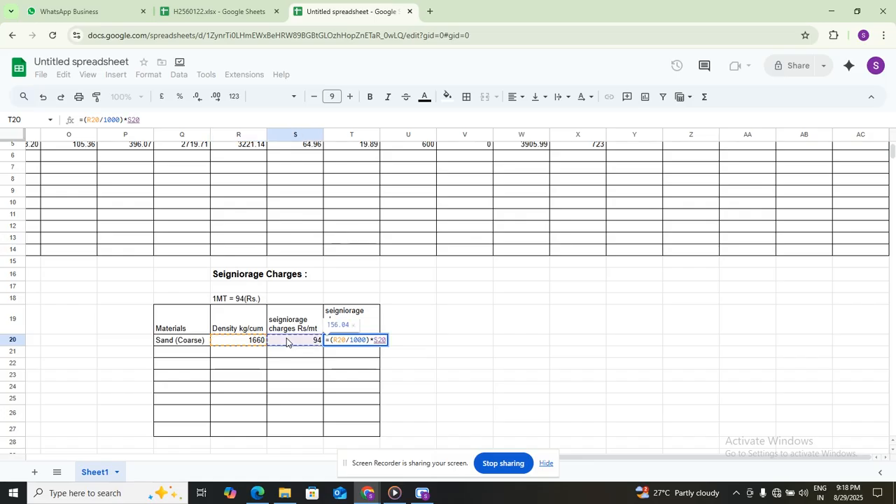
pyautogui.press('Return')
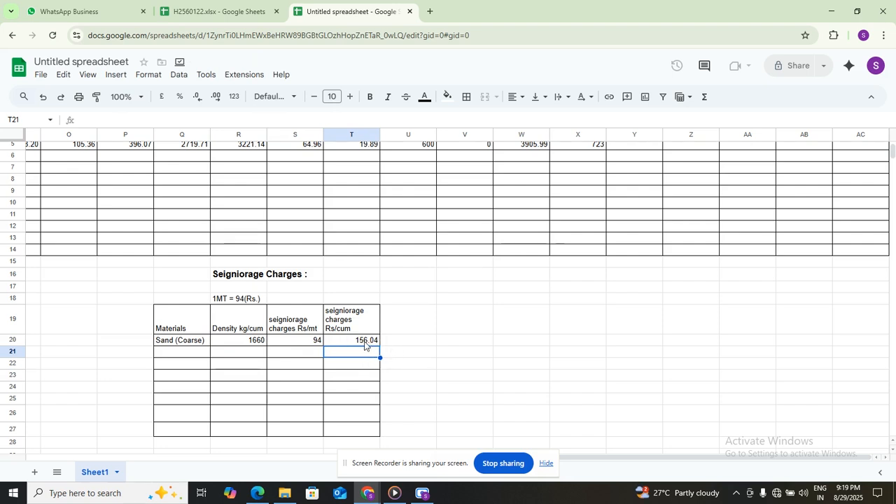
# Step: Link the Seigniorage Charges cell Y5 in the lead statement to the per-cum result with the formula =T20
pyautogui.click(399, 343)
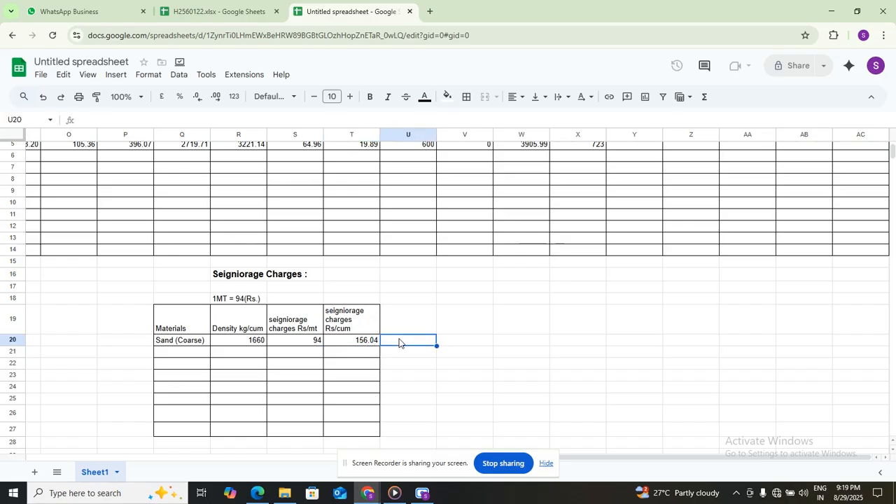
pyautogui.scroll(3, 533, 191)
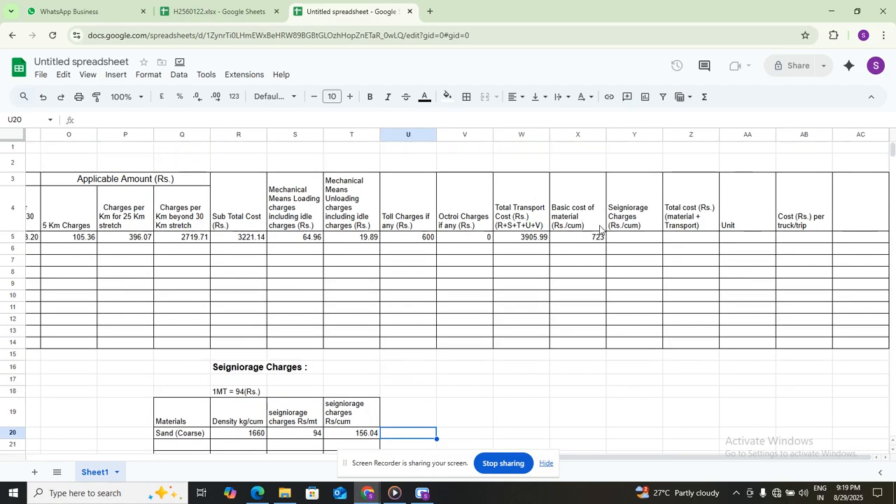
pyautogui.click(632, 232)
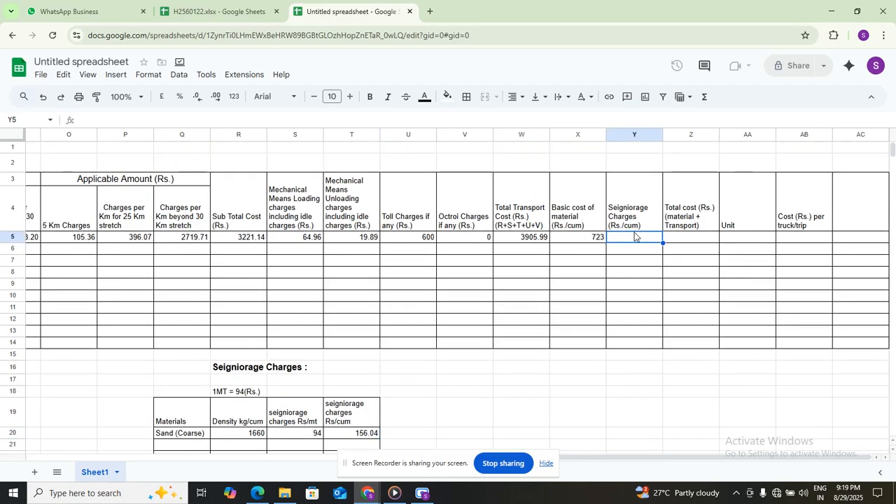
pyautogui.write('=')
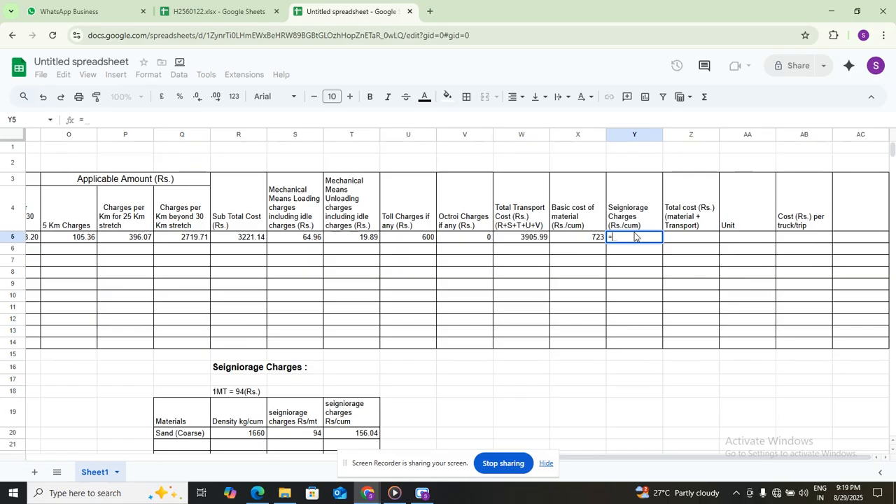
pyautogui.click(368, 434)
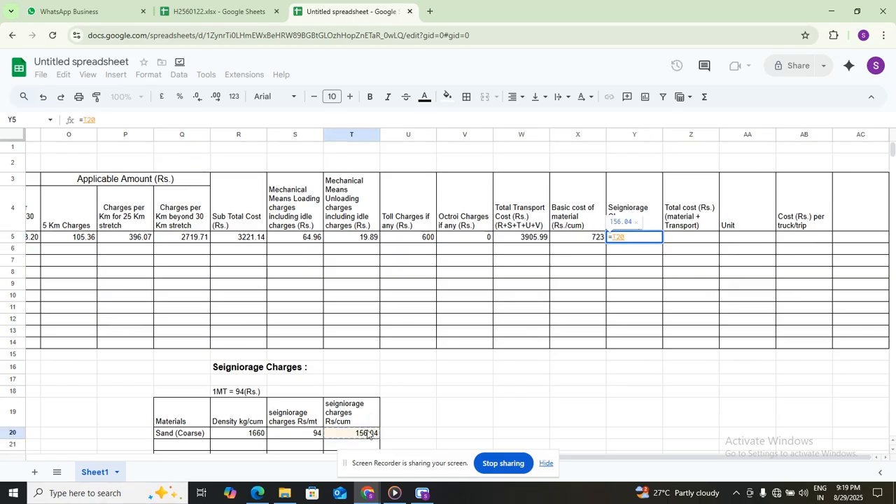
pyautogui.press('Return')
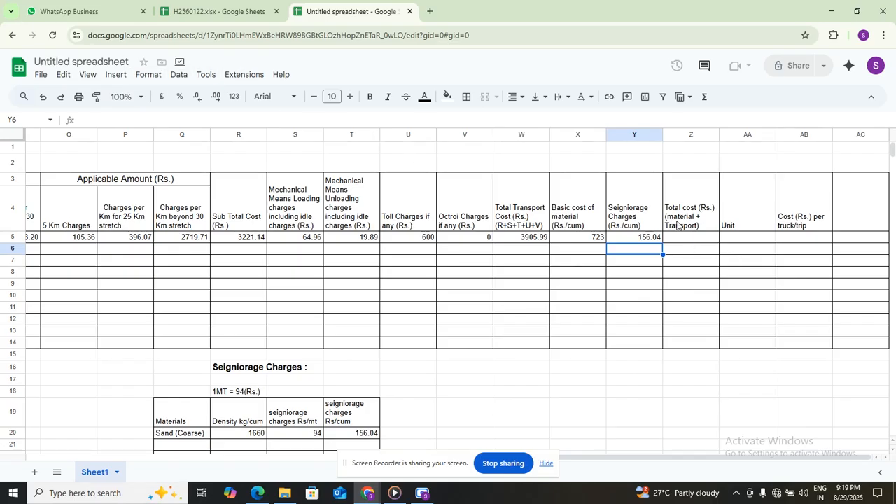
# Step: Calculate the total cost in Z5 by adding transport cost, basic material cost and seigniorage charges with the formula =W5+X5+Y5
pyautogui.click(689, 243)
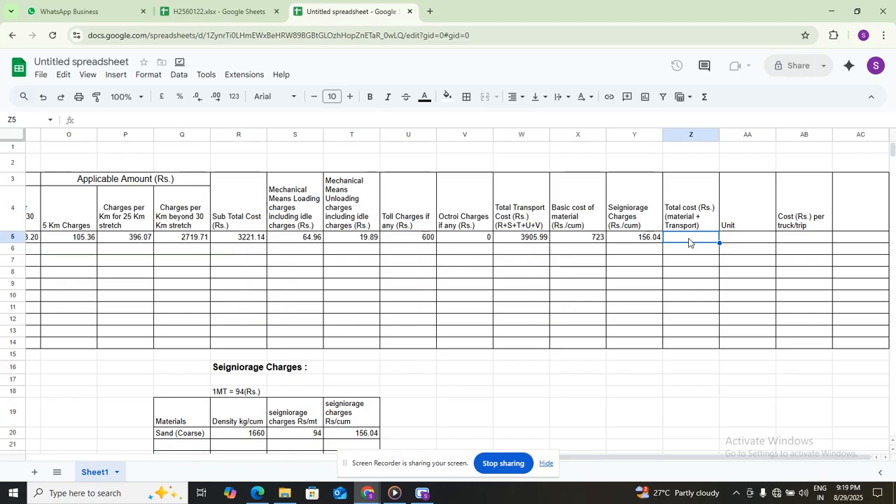
pyautogui.write('=')
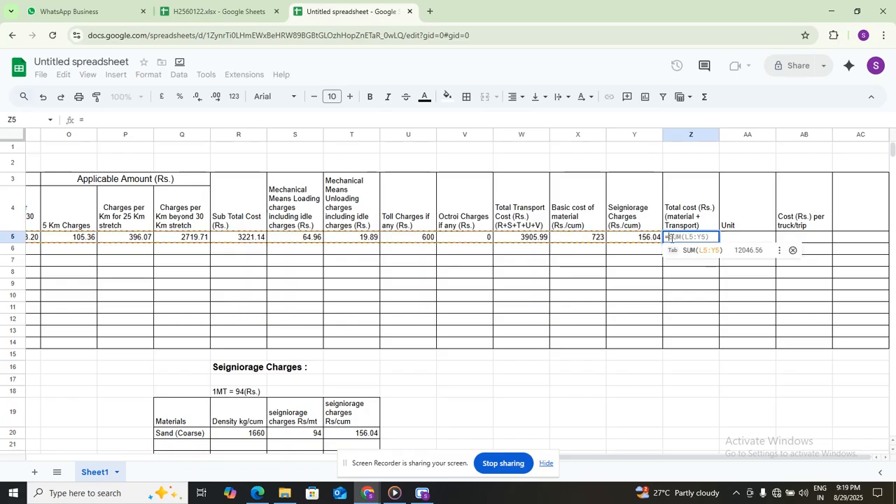
pyautogui.click(585, 241)
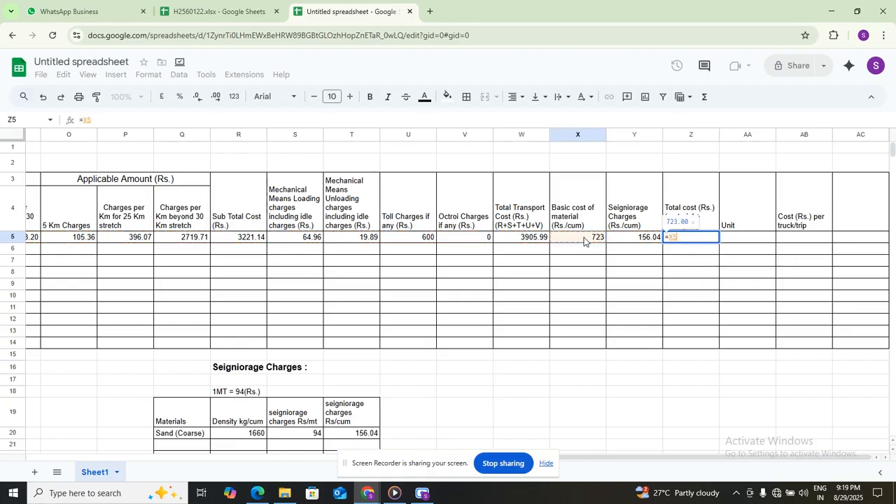
pyautogui.press('BackSpace')
pyautogui.press('BackSpace')
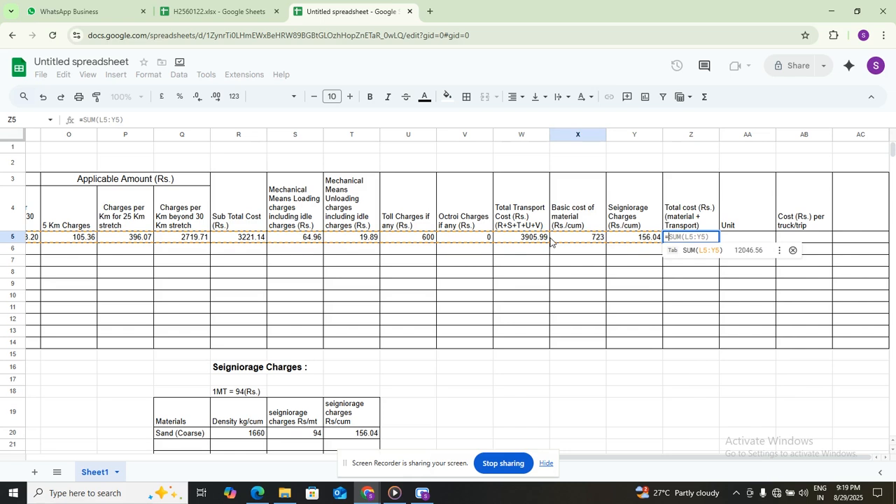
pyautogui.click(537, 241)
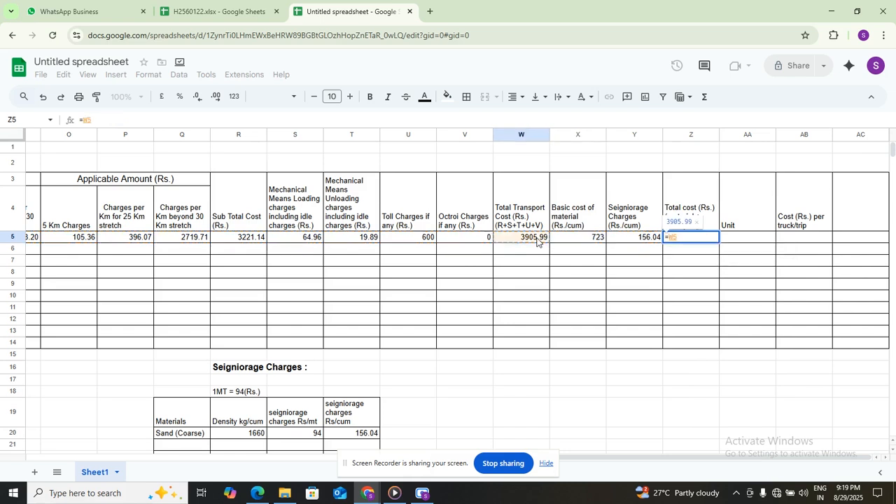
pyautogui.write('+')
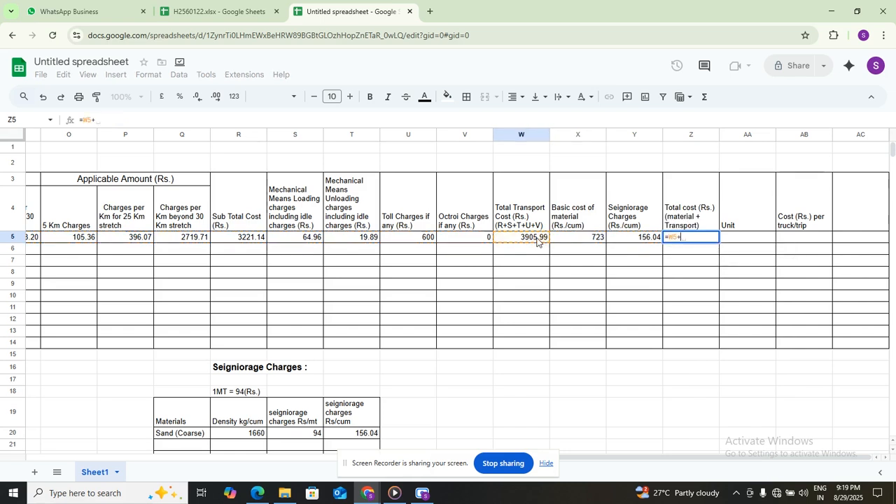
pyautogui.click(583, 240)
pyautogui.write('+')
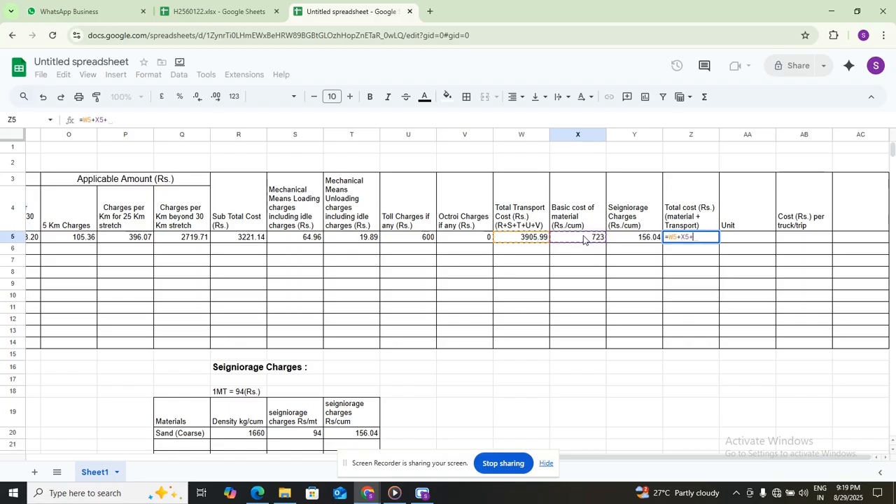
pyautogui.click(639, 238)
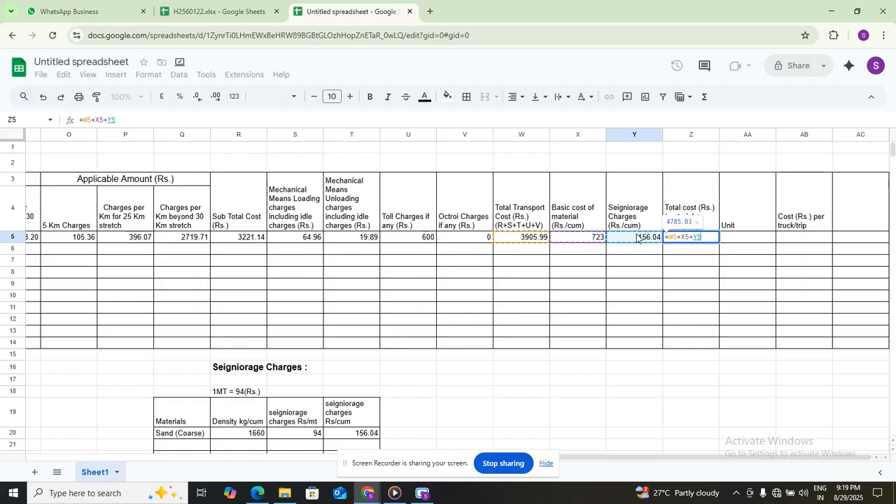
# Step: Confirm the total cost formula =W5+X5+Y5 in Z5 and enter cum as the unit in AA5
pyautogui.press('Return')
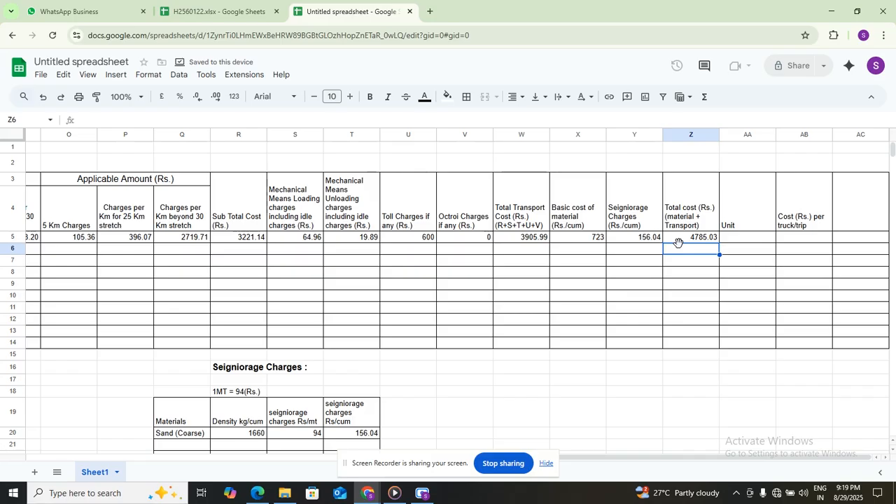
pyautogui.click(731, 238)
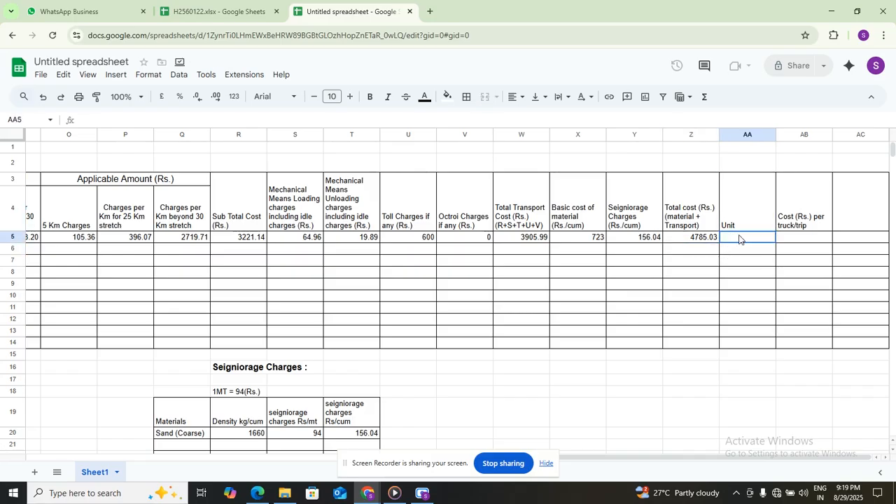
pyautogui.write('cum')
pyautogui.click(794, 240)
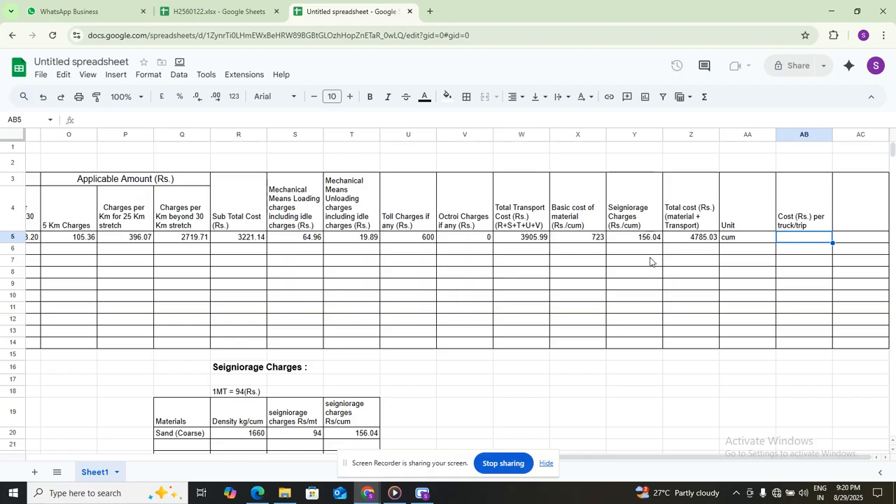
# Step: Enter the note "Assuming _ tonnes of material in truck" in cell W17, beside the Seigniorage Charges section
pyautogui.scroll(-1, 526, 275)
pyautogui.scroll(-1, 526, 275)
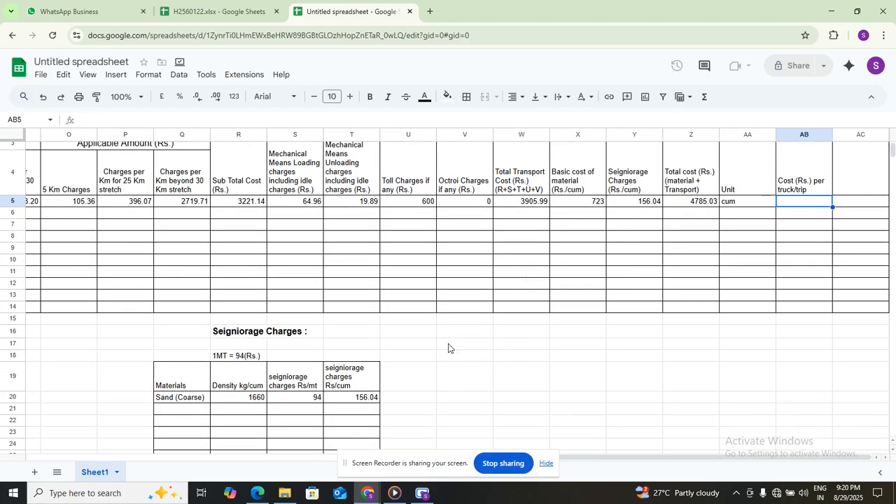
pyautogui.scroll(-3, 437, 342)
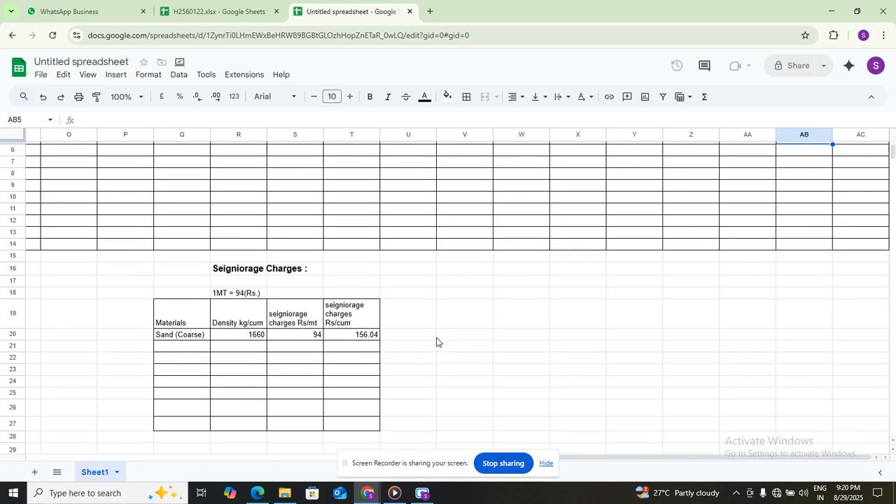
pyautogui.scroll(-1, 430, 306)
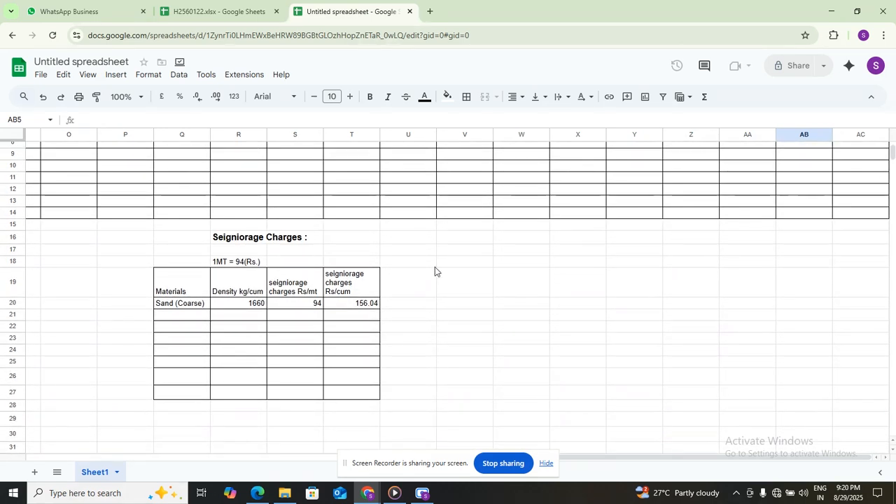
pyautogui.moveTo(444, 280); pyautogui.dragTo(632, 404)
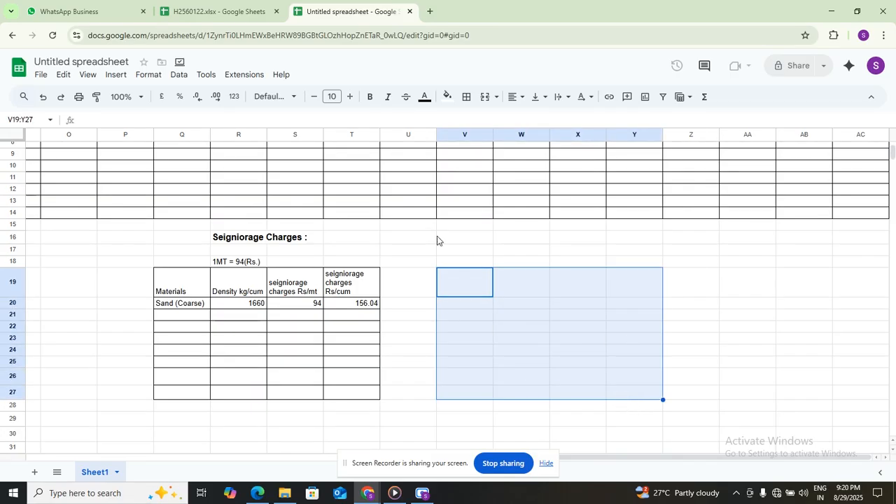
pyautogui.click(489, 255)
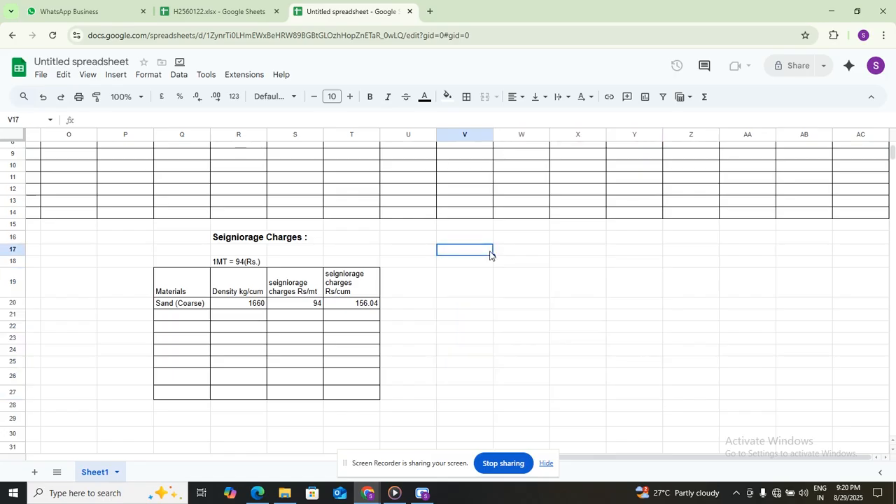
pyautogui.click(531, 250)
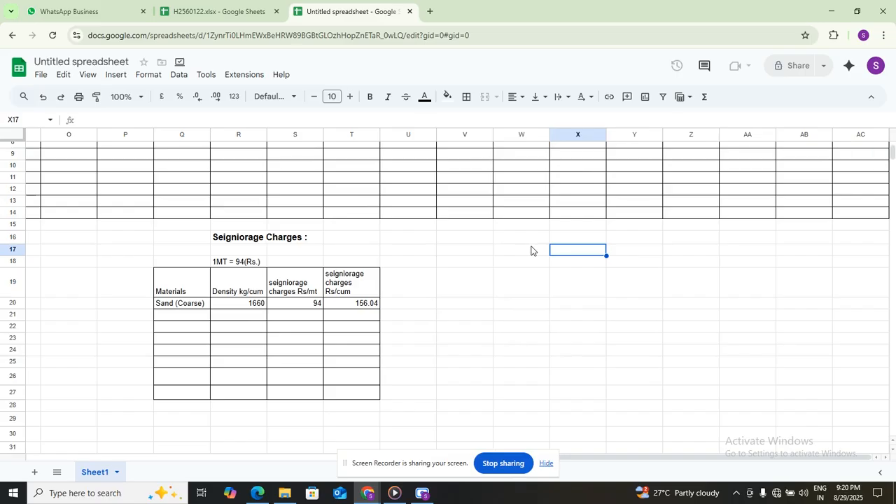
pyautogui.click(531, 251)
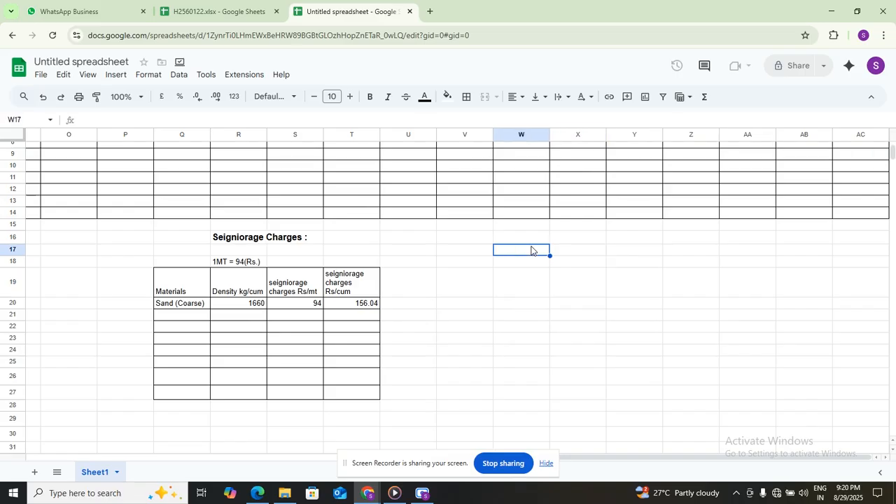
pyautogui.write('Assuming')
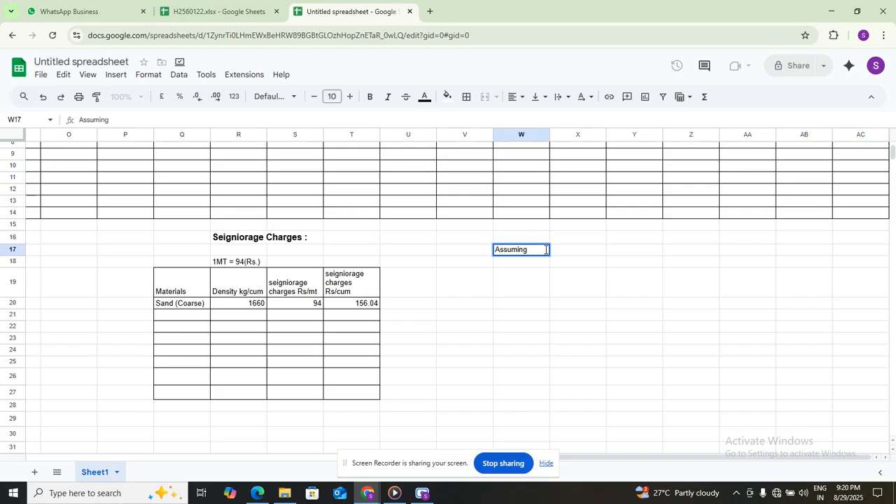
pyautogui.write('_ tonnes')
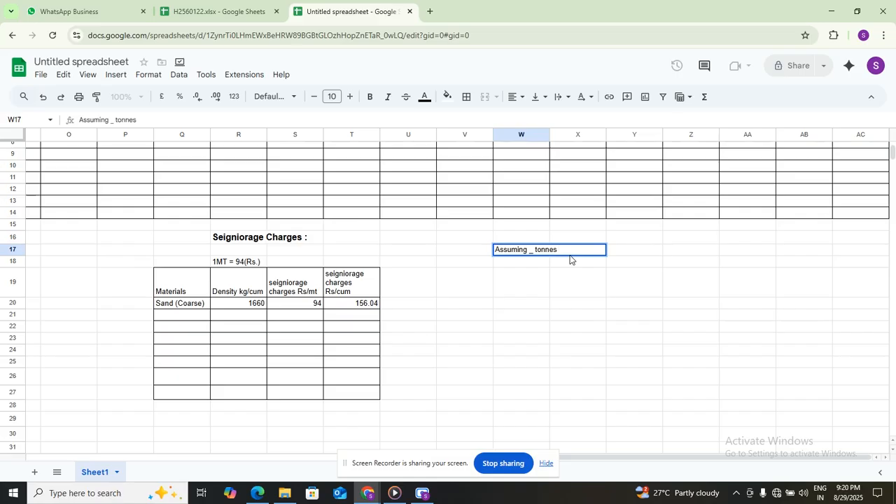
pyautogui.write('of')
pyautogui.write('m')
pyautogui.press('BackSpace')
pyautogui.write('material in tr')
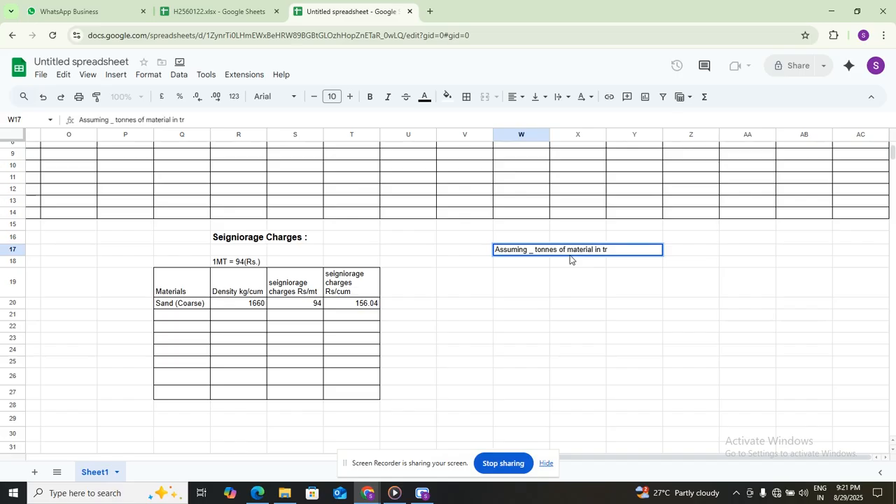
pyautogui.scroll(4, 735, 222)
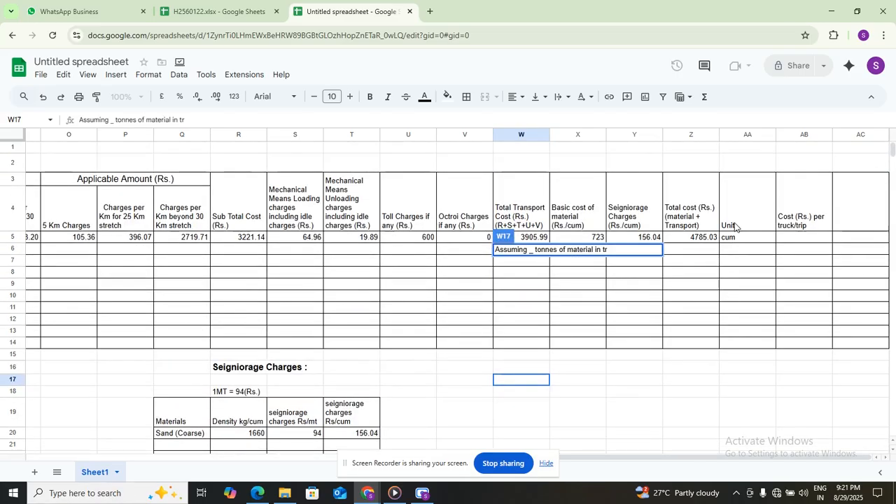
pyautogui.scroll(-2, 735, 226)
pyautogui.scroll(-3, 735, 227)
pyautogui.write('uck')
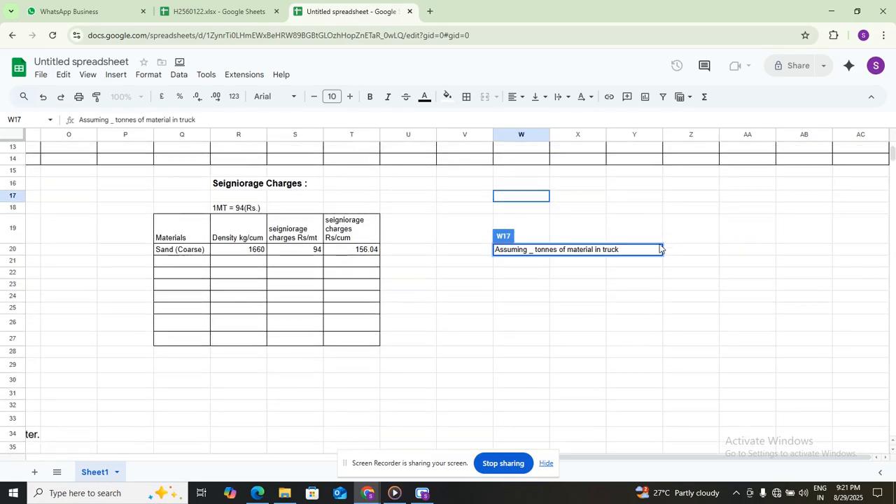
pyautogui.click(609, 283)
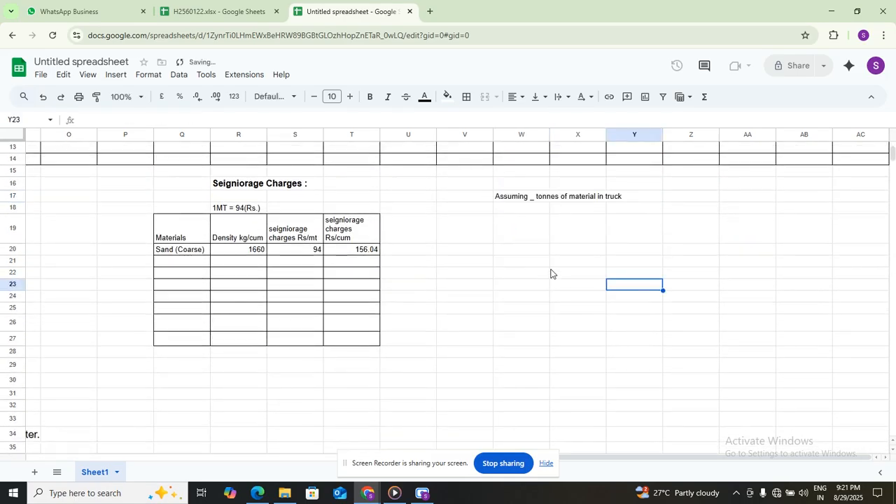
# Step: Enter the column header "material weight (MT)" in cell V19
pyautogui.moveTo(463, 224)
pyautogui.mouseDown()
pyautogui.moveTo(501, 279)
pyautogui.moveTo(461, 228)
pyautogui.mouseUp()
pyautogui.doubleClick(461, 228)
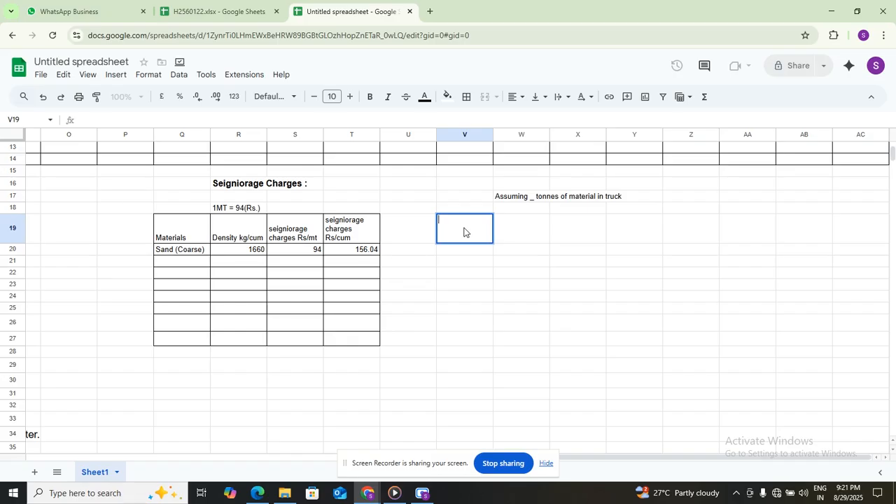
pyautogui.write('w')
pyautogui.press('BackSpace')
pyautogui.write('material weight')
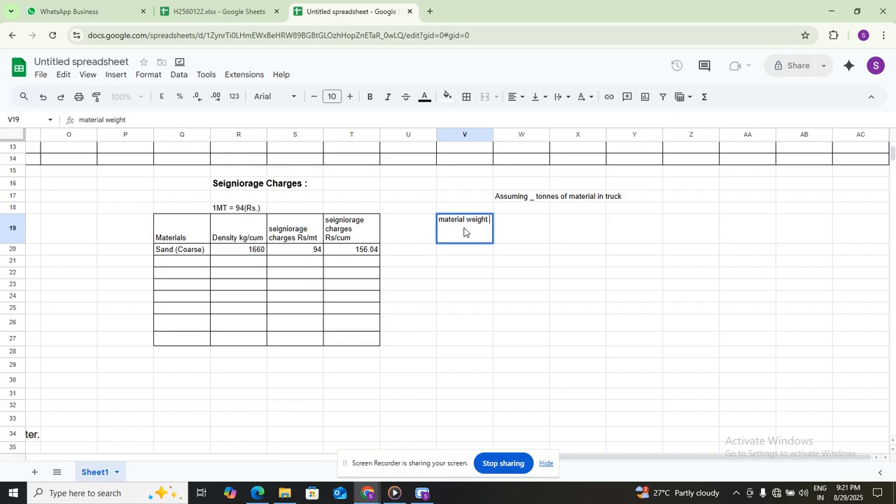
pyautogui.press('Return')
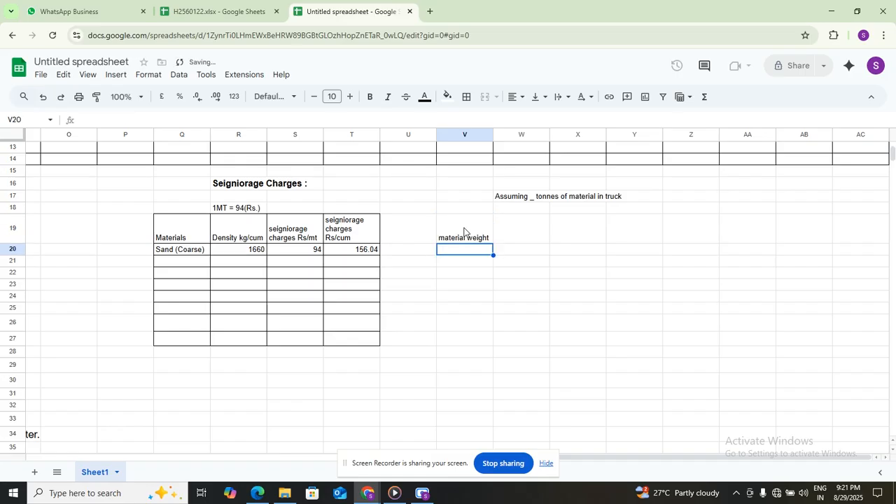
pyautogui.doubleClick(471, 237)
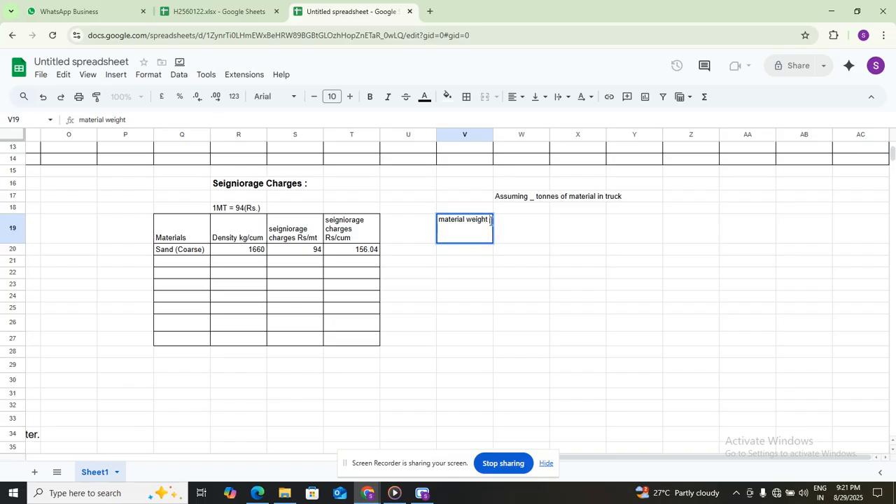
pyautogui.write('(MT)')
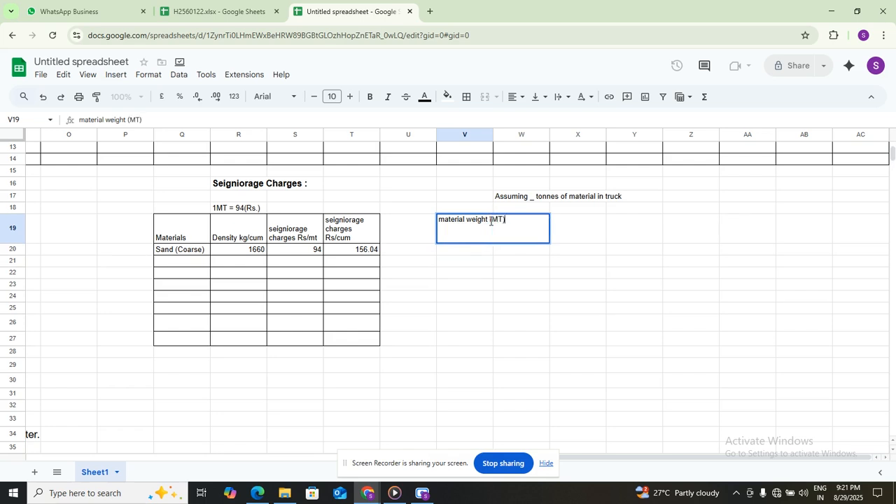
pyautogui.press('Return')
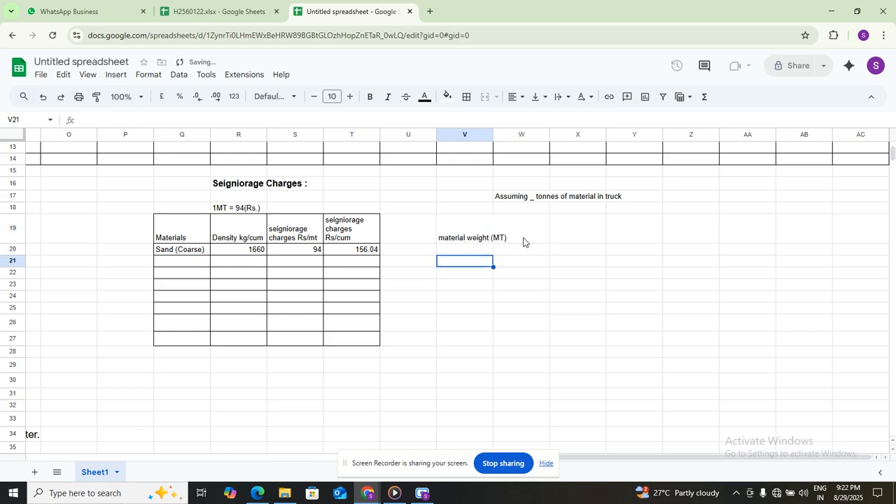
pyautogui.doubleClick(524, 242)
pyautogui.doubleClick(469, 239)
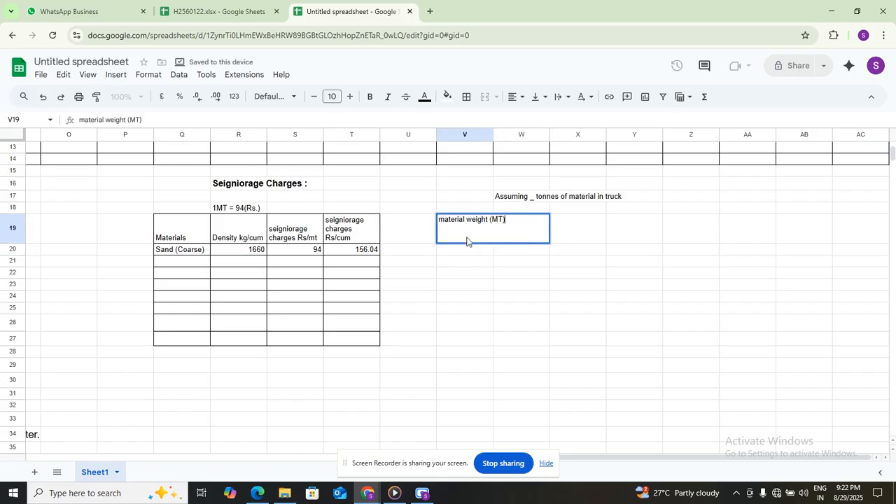
pyautogui.click(520, 253)
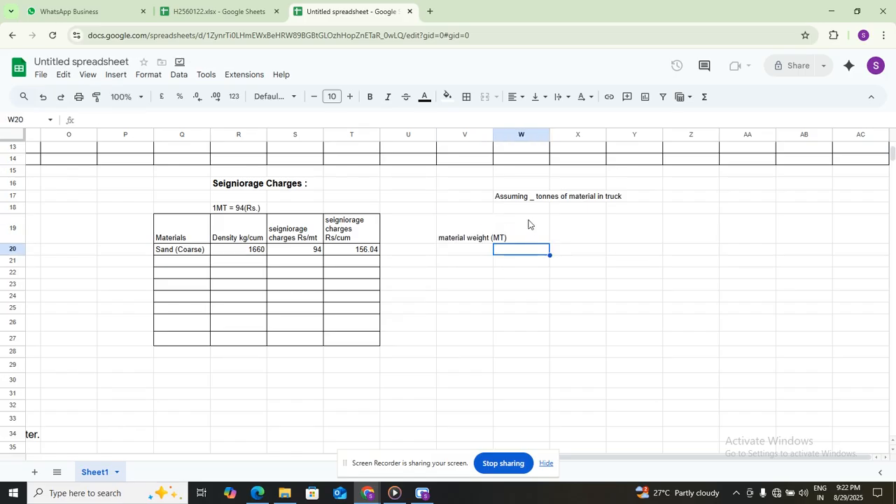
# Step: Enter the column header "material weight (cum)" in cell W19
pyautogui.doubleClick(529, 223)
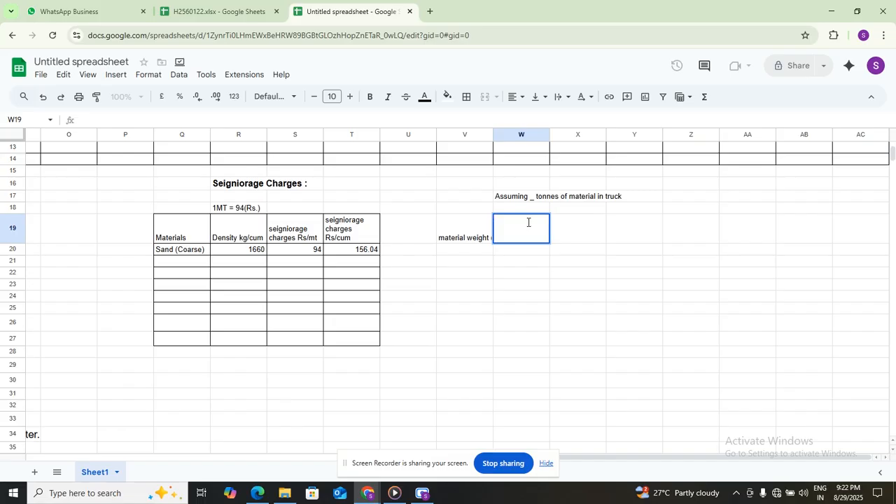
pyautogui.write('material weight')
pyautogui.click(546, 221)
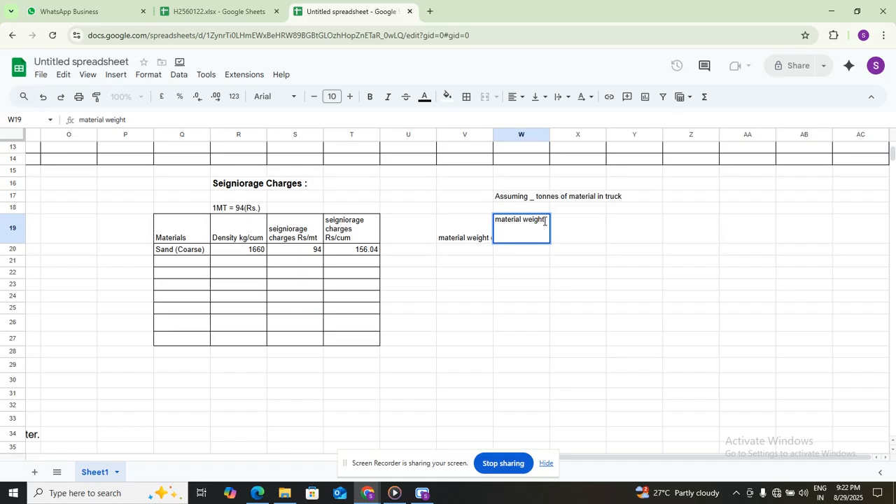
pyautogui.write('(cum)')
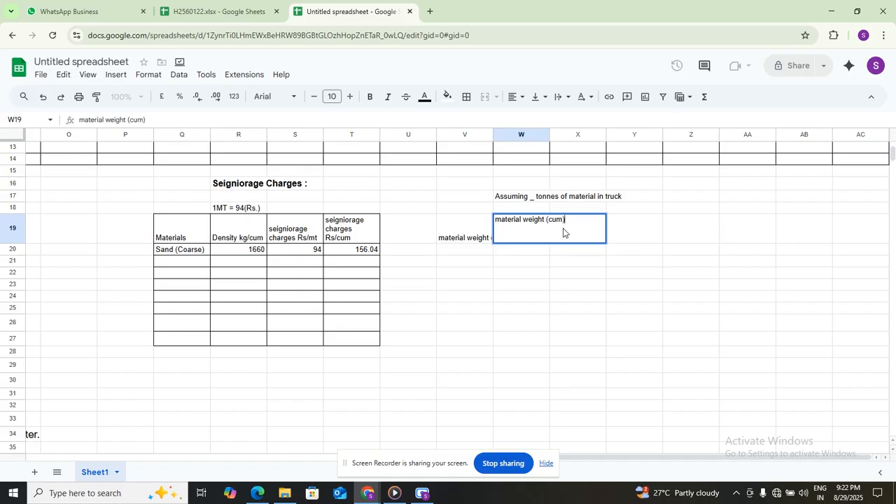
pyautogui.click(530, 296)
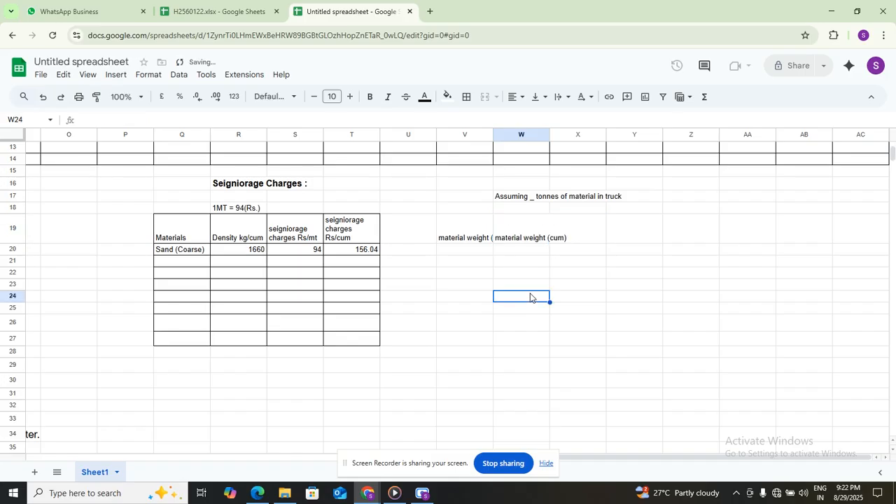
# Step: Apply all borders and text wrapping to the material weight table in V19:W27
pyautogui.moveTo(469, 240); pyautogui.dragTo(537, 340)
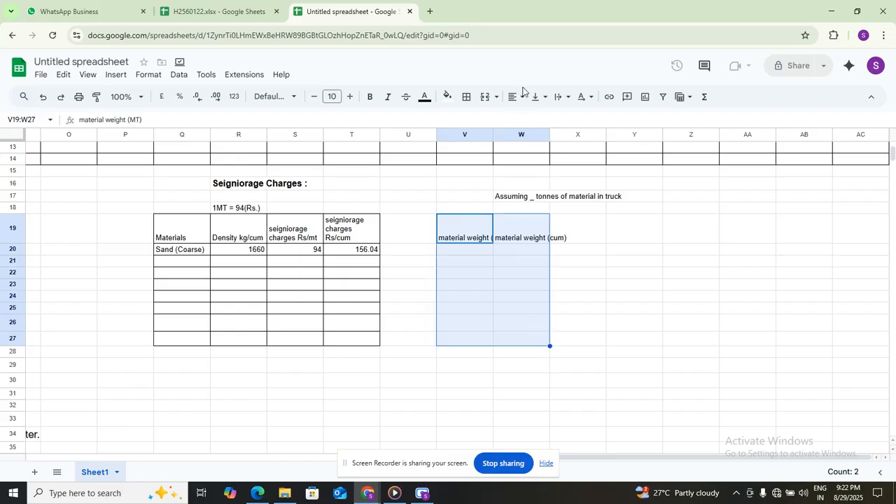
pyautogui.click(466, 97)
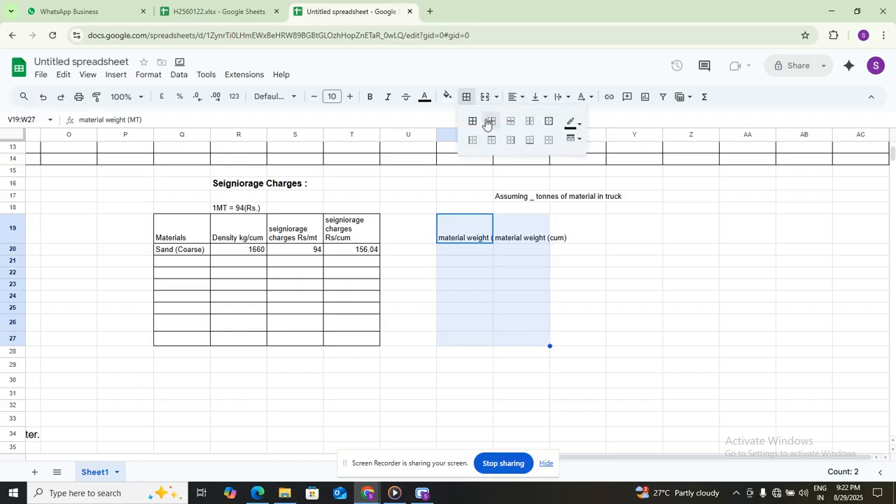
pyautogui.click(472, 123)
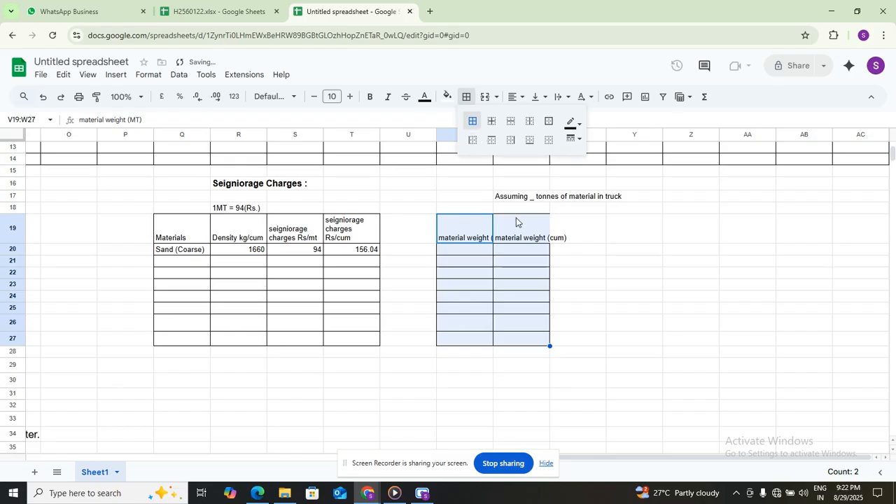
pyautogui.click(560, 98)
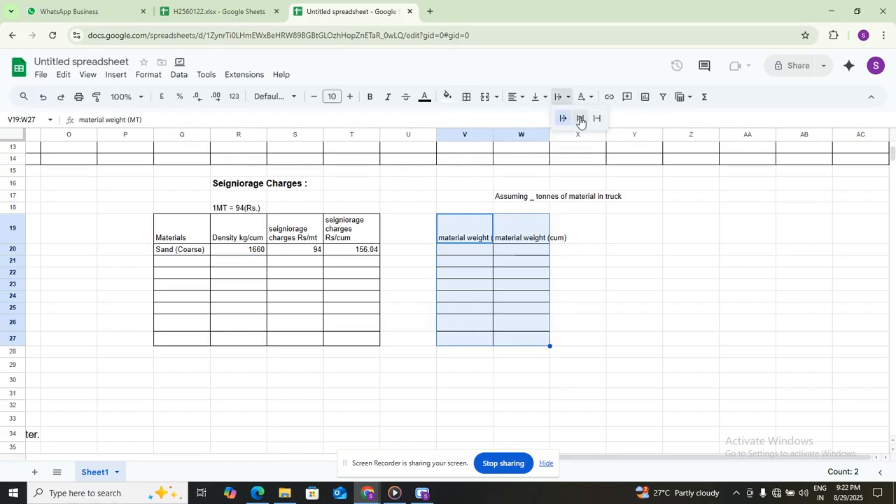
pyautogui.click(581, 119)
pyautogui.click(579, 234)
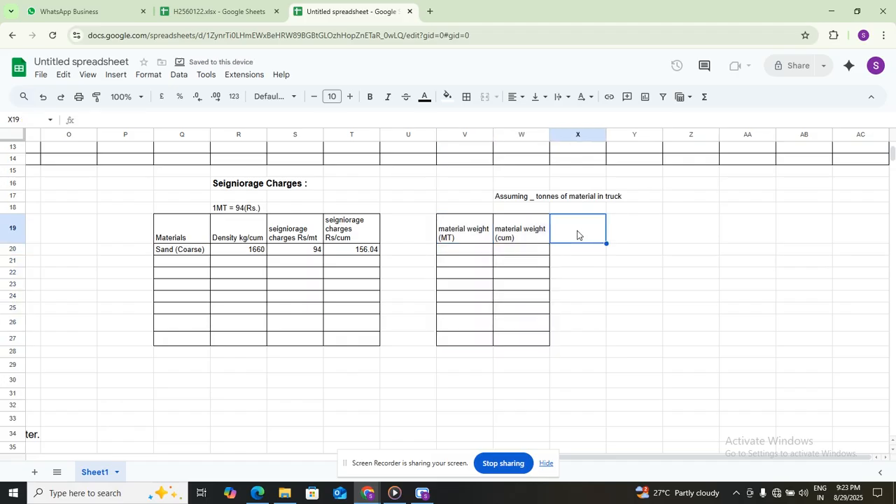
# Step: Enter 34 as the material weight in MT in cell V20
pyautogui.doubleClick(466, 248)
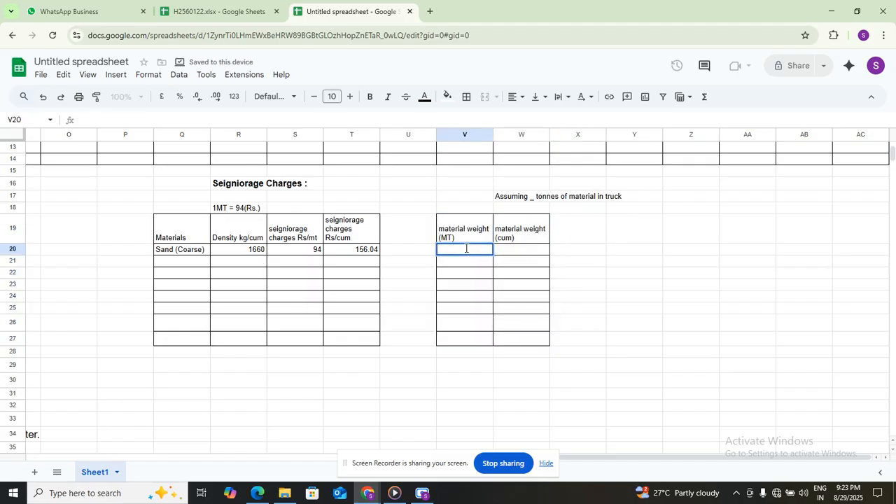
pyautogui.write('34')
pyautogui.click(508, 249)
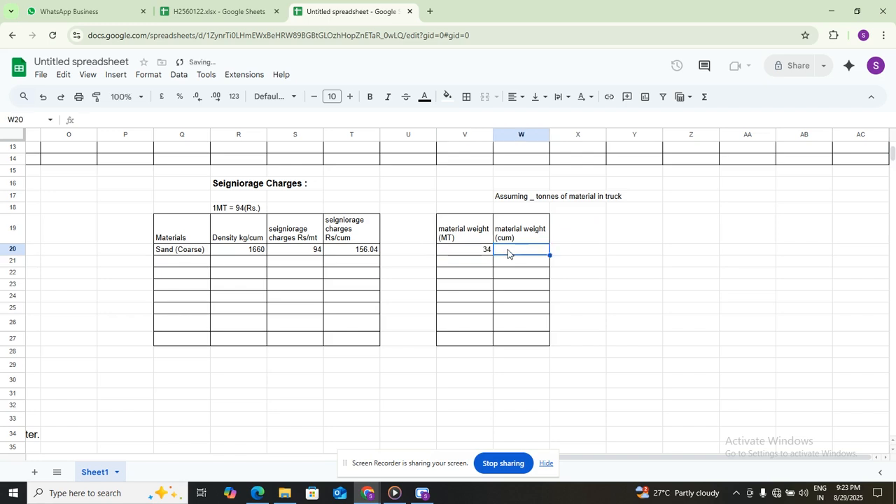
# Step: Enter the formula =(R20/1000)*V20 in cell W20 to convert the coarse sand weight from MT to cum
pyautogui.write('=')
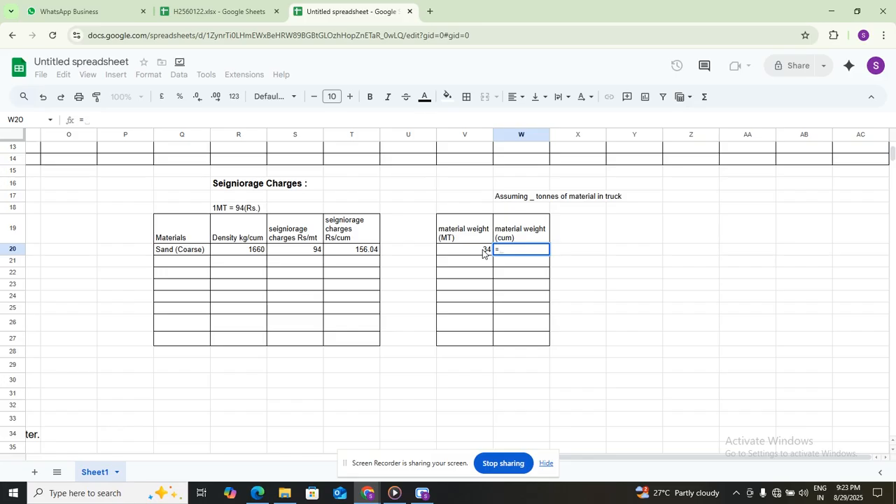
pyautogui.write('(')
pyautogui.click(243, 252)
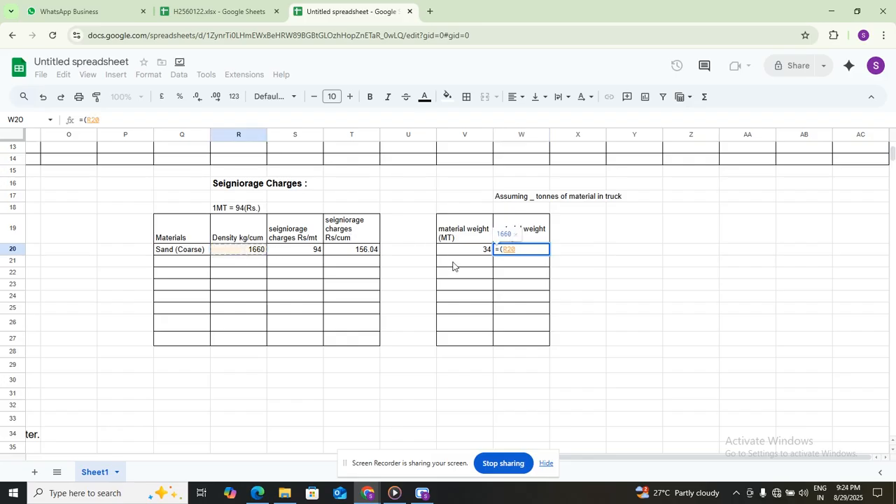
pyautogui.write('/100')
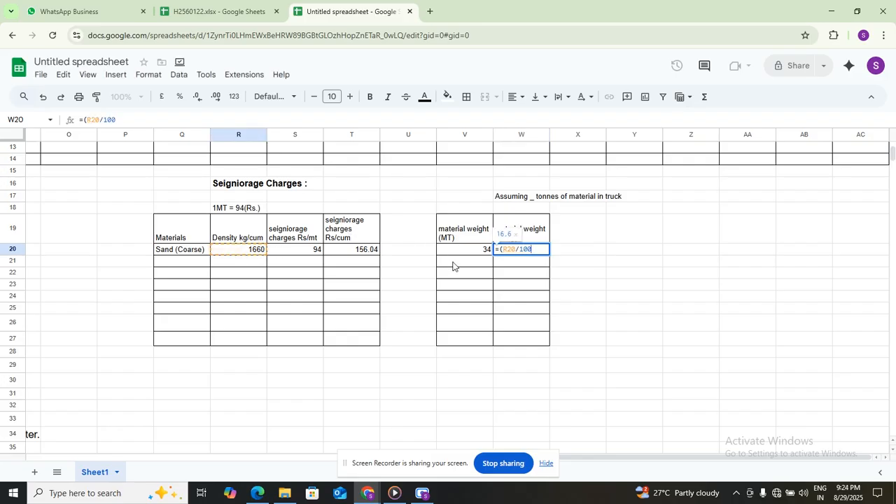
pyautogui.write('0)*')
pyautogui.click(482, 253)
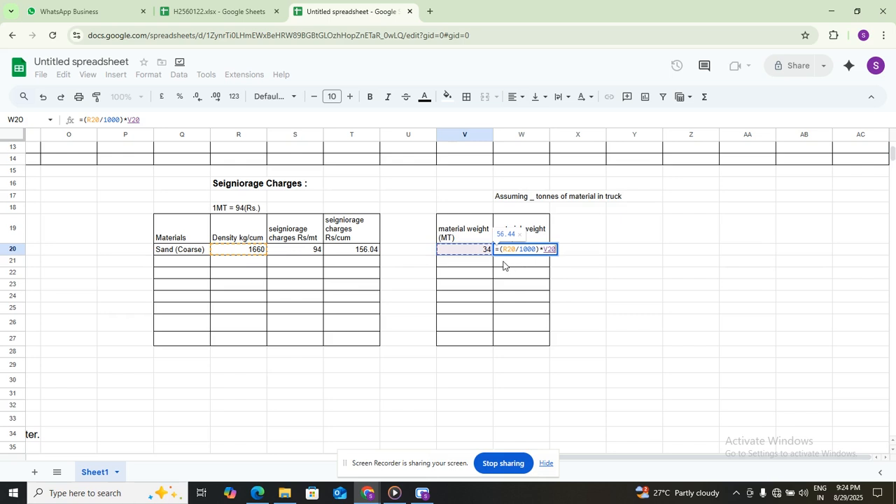
pyautogui.press('Return')
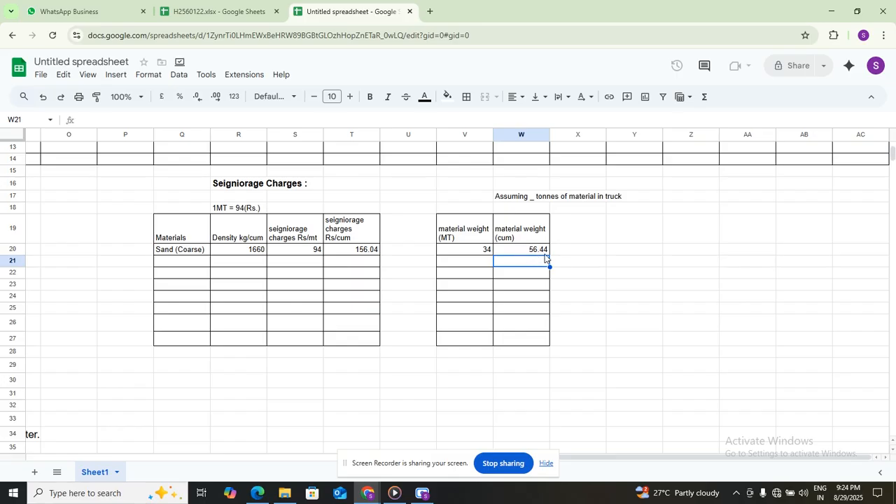
# Step: Calculate the coarse sand cost per truck/trip in cell AB5 with =Z5*W20 and show it with two decimal places
pyautogui.scroll(5, 547, 258)
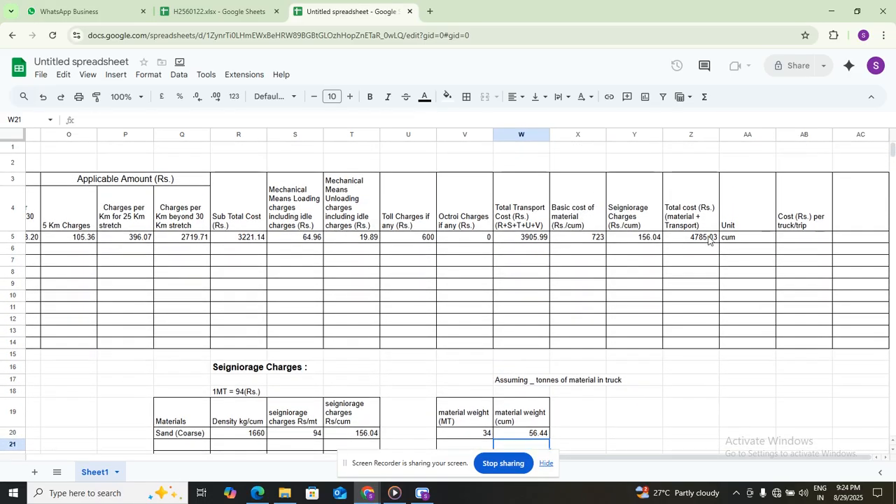
pyautogui.doubleClick(795, 237)
pyautogui.write('=')
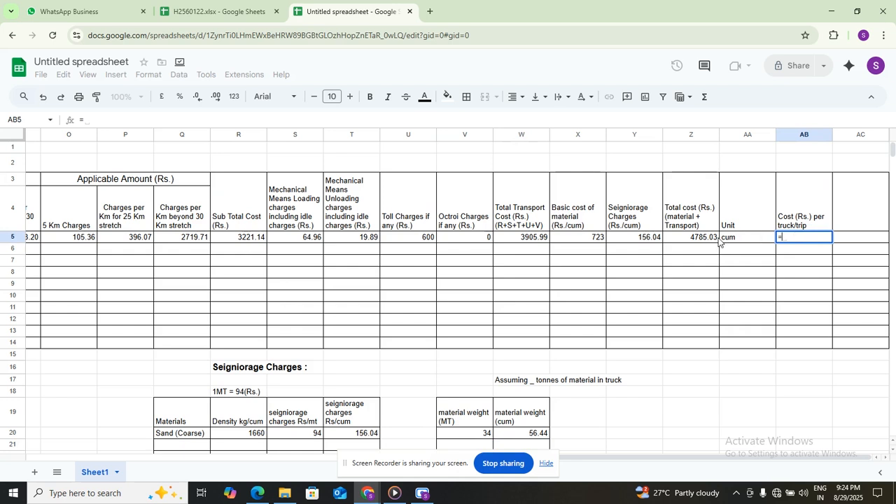
pyautogui.click(706, 238)
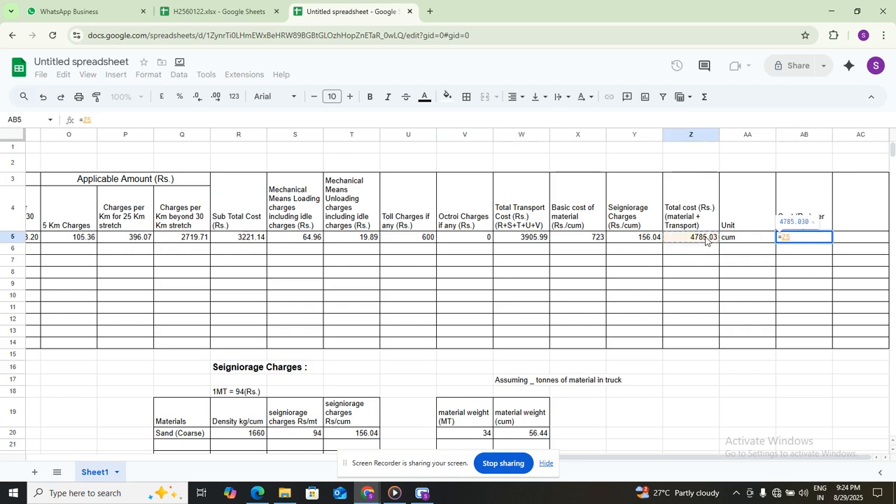
pyautogui.write('*')
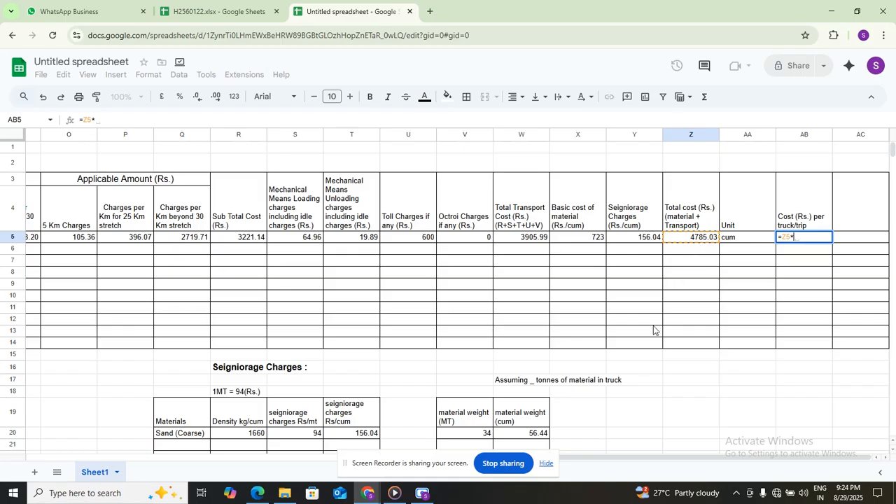
pyautogui.scroll(-1, 652, 330)
pyautogui.click(535, 409)
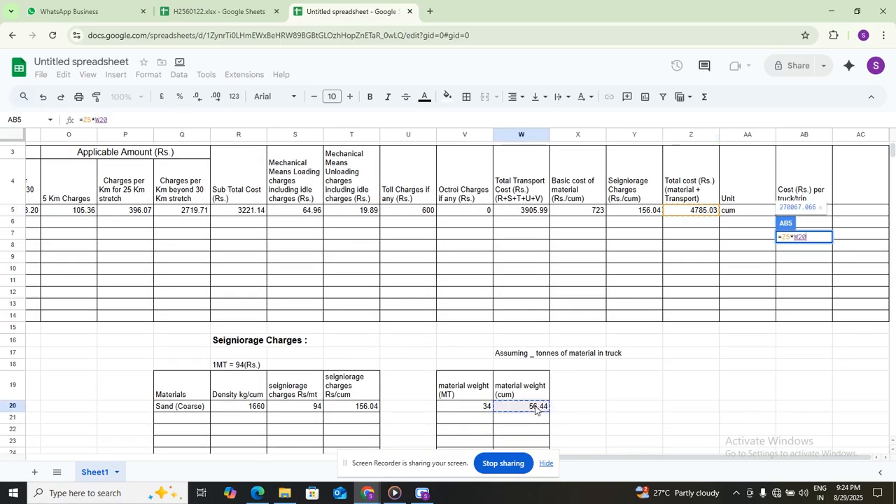
pyautogui.press('Return')
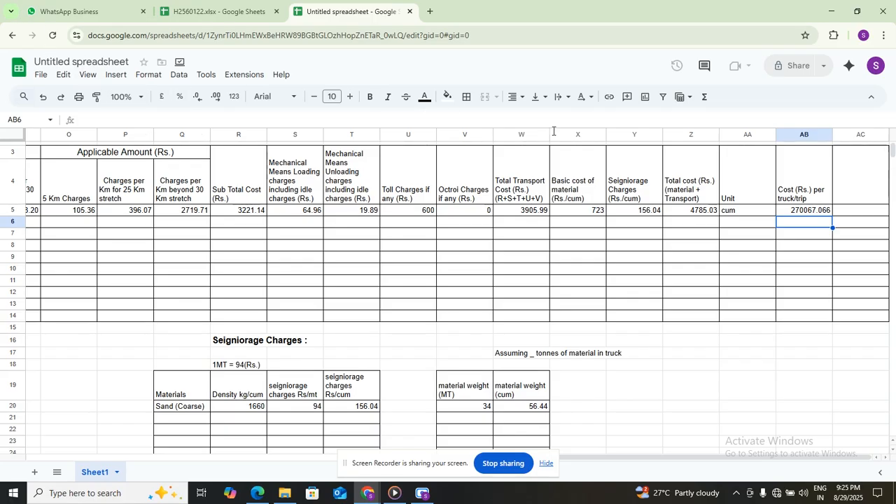
pyautogui.click(814, 209)
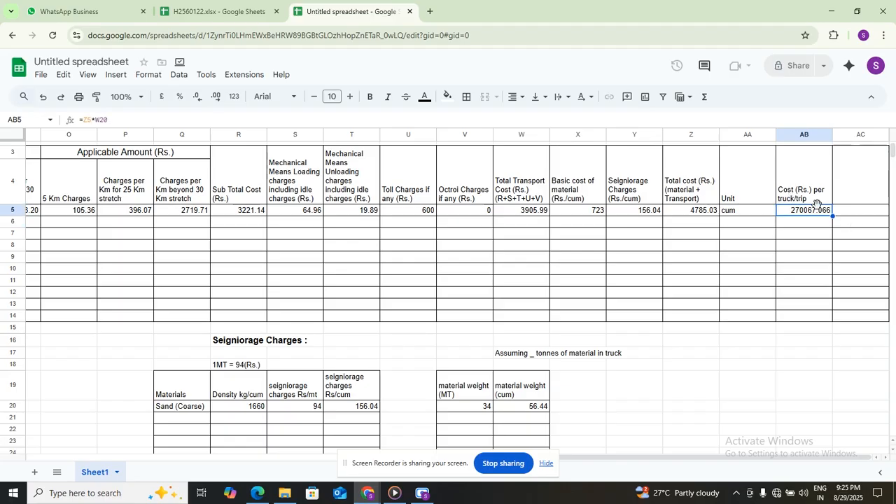
pyautogui.click(199, 105)
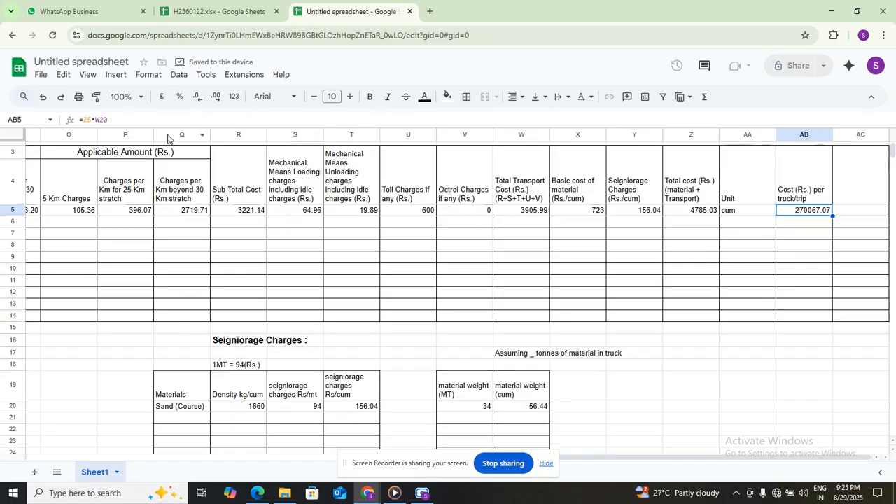
# Step: Enter serial number 2 in cell B6 of the lead statement
pyautogui.hscroll(-10, 250, 304)
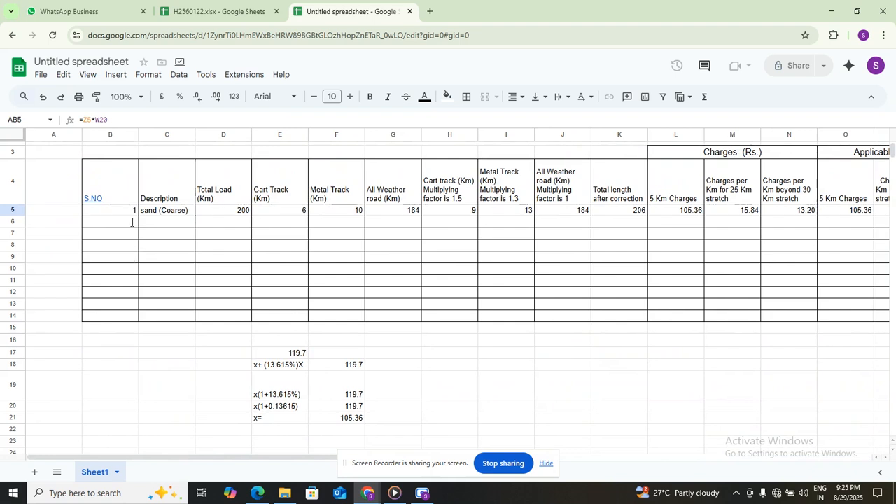
pyautogui.click(131, 222)
pyautogui.write('2')
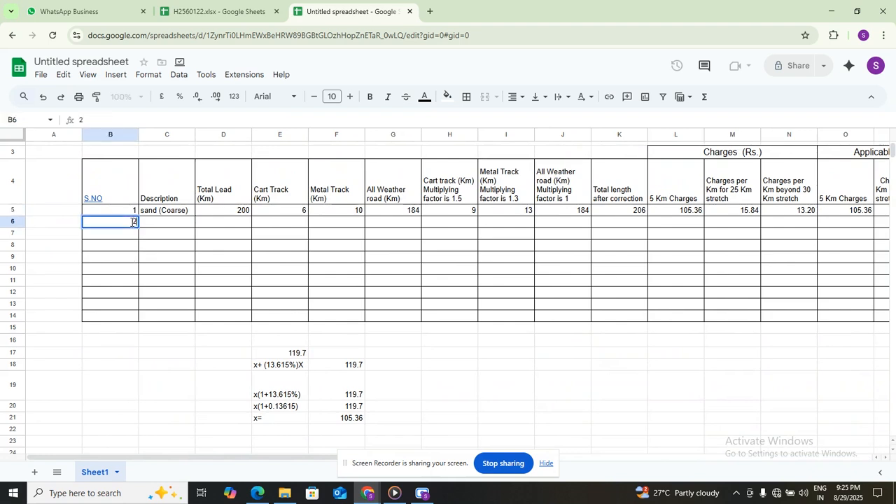
pyautogui.press('Up')
pyautogui.press('Right')
# Step: Enter the description "sand (Fine)" in cell C6
pyautogui.click(169, 223)
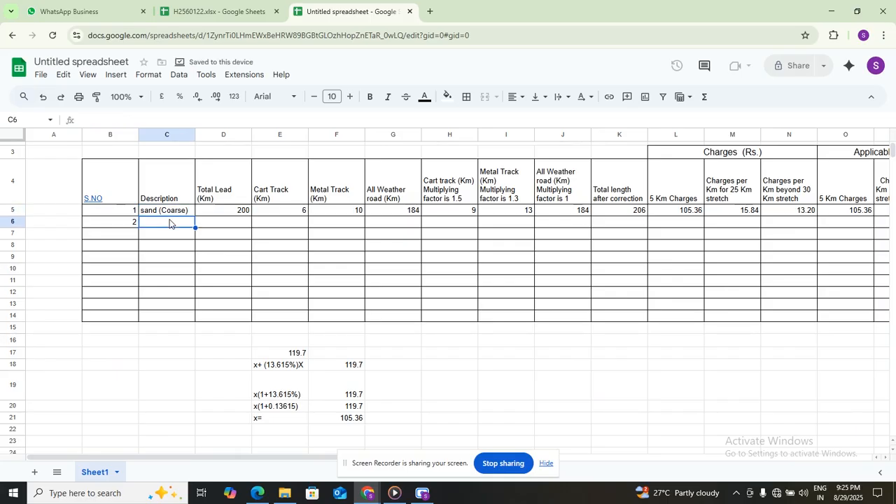
pyautogui.write('sand')
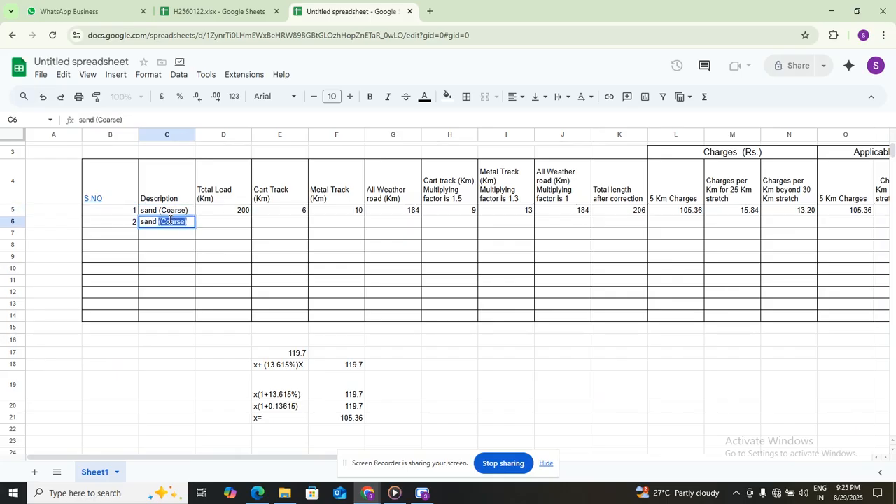
pyautogui.press('Tab')
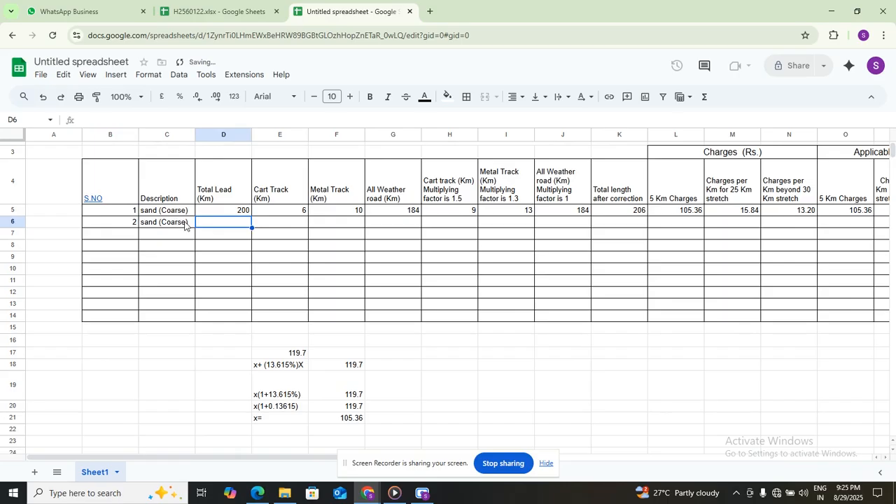
pyautogui.click(186, 222)
pyautogui.doubleClick(185, 222)
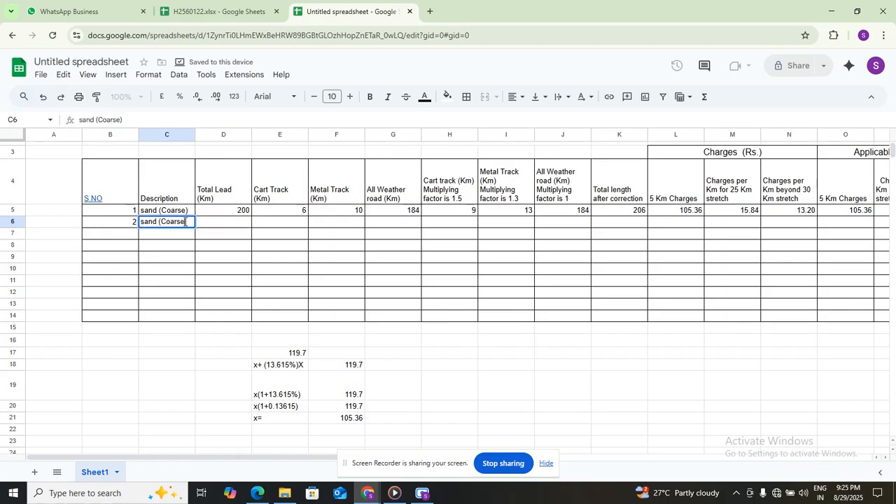
pyautogui.press('BackSpace')
pyautogui.press('BackSpace')
pyautogui.press('BackSpace')
pyautogui.press('BackSpace')
pyautogui.press('BackSpace')
pyautogui.press('BackSpace')
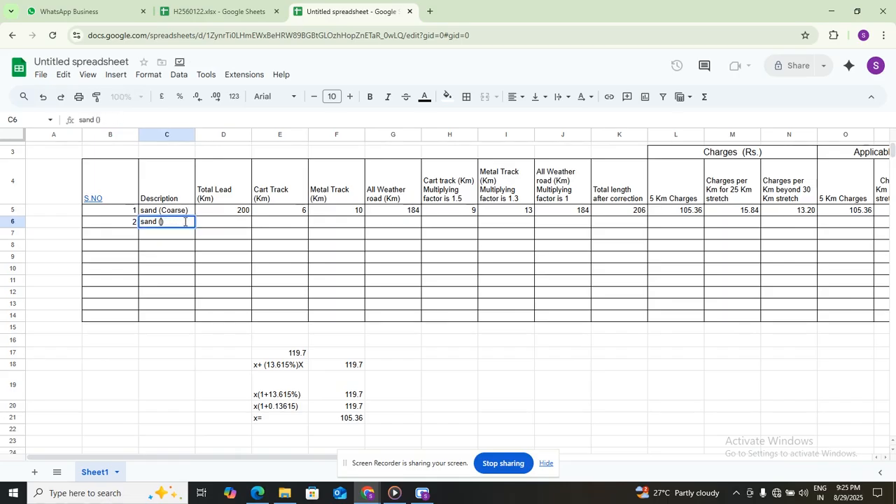
pyautogui.write('Fine')
# Step: Enter the fine sand distances in row 6: total lead 155, cart track 5 and metal track 12
pyautogui.click(217, 226)
pyautogui.write('155')
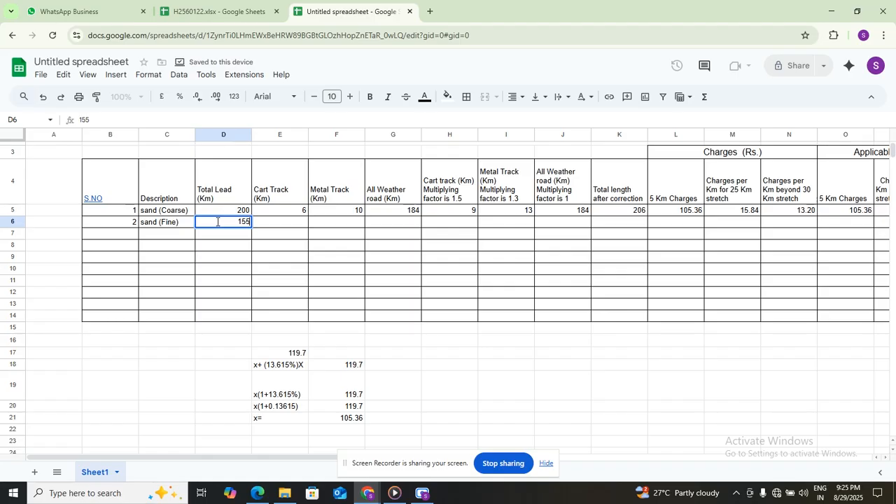
pyautogui.click(283, 225)
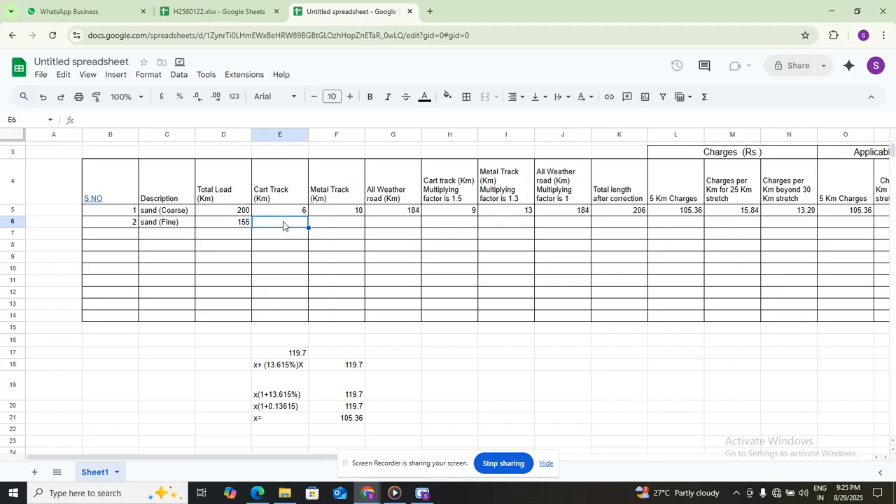
pyautogui.write('5')
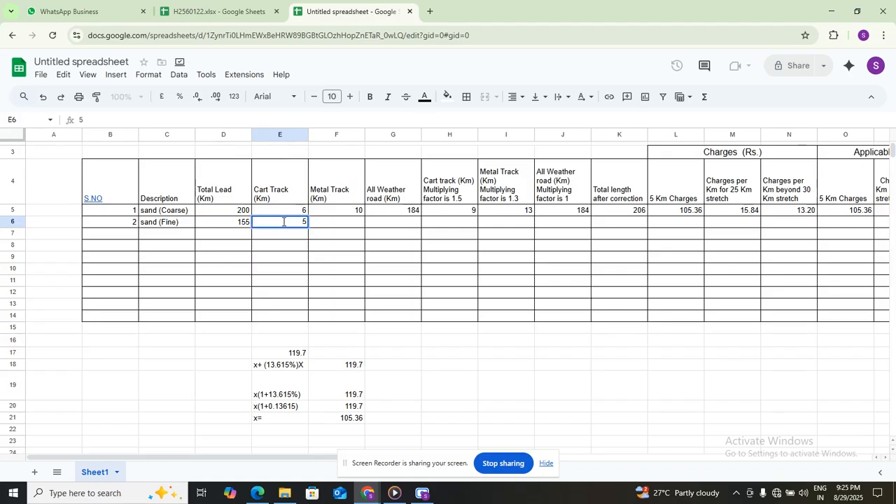
pyautogui.click(338, 221)
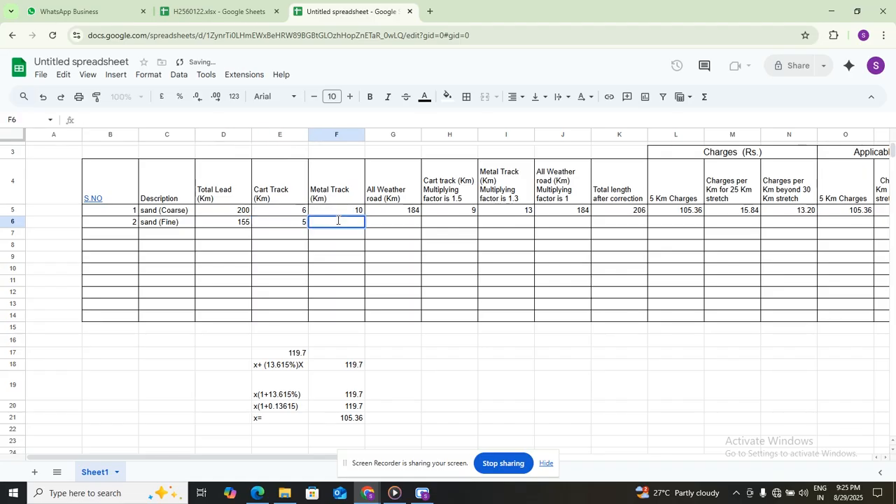
pyautogui.write('12')
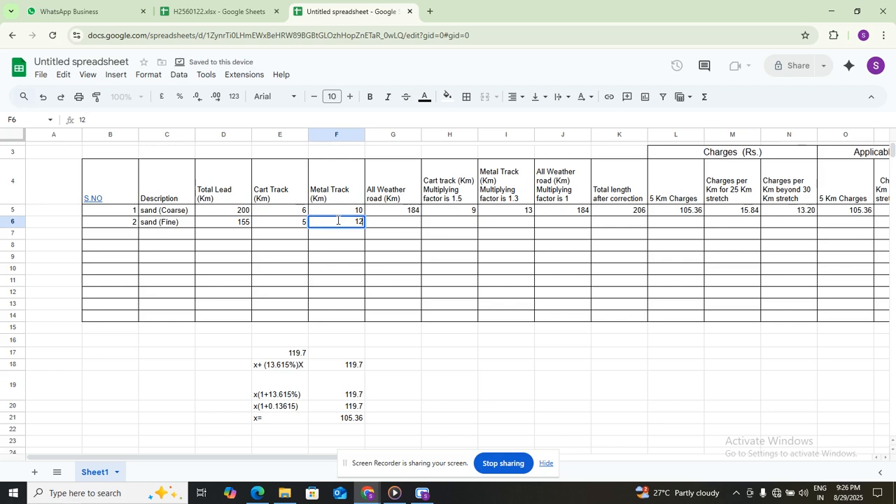
# Step: Fill the all weather road formula from G5 down to G6 for fine sand
pyautogui.click(401, 227)
pyautogui.click(410, 213)
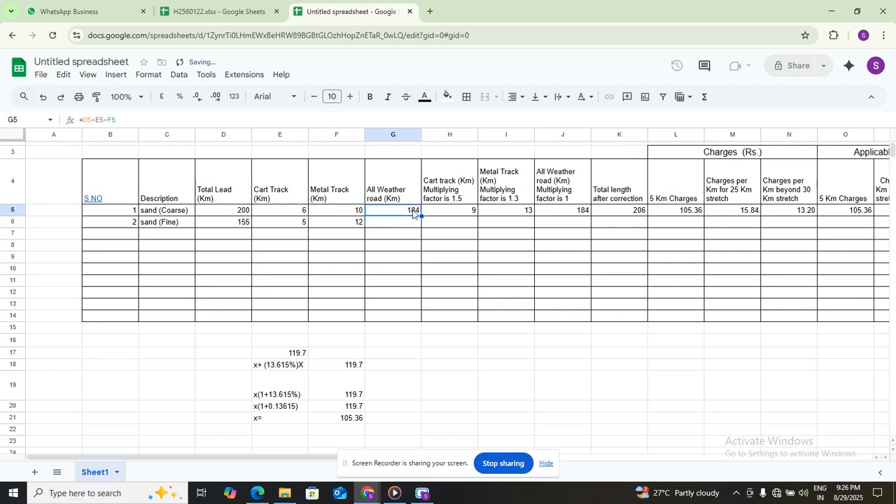
pyautogui.moveTo(422, 216); pyautogui.dragTo(421, 225)
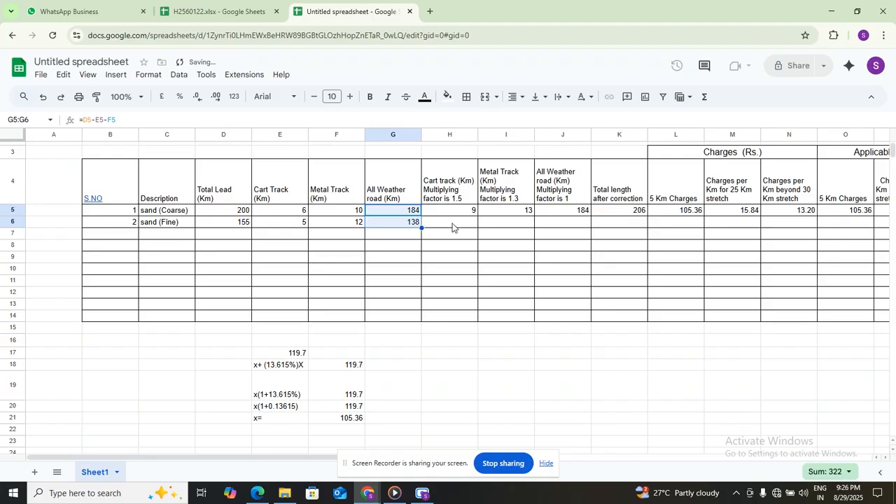
# Step: Fill the multiplying-factor and corrected-length formulas in H5:K5 down through row 7
pyautogui.click(453, 227)
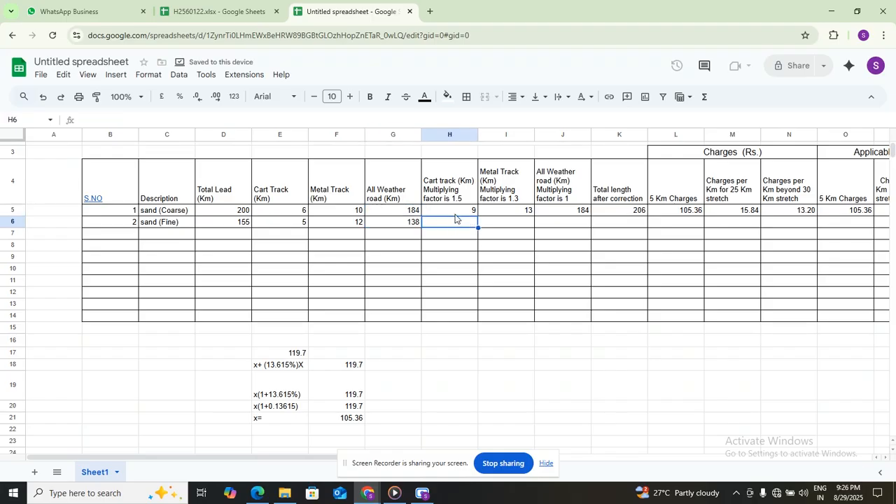
pyautogui.moveTo(454, 212); pyautogui.dragTo(620, 213)
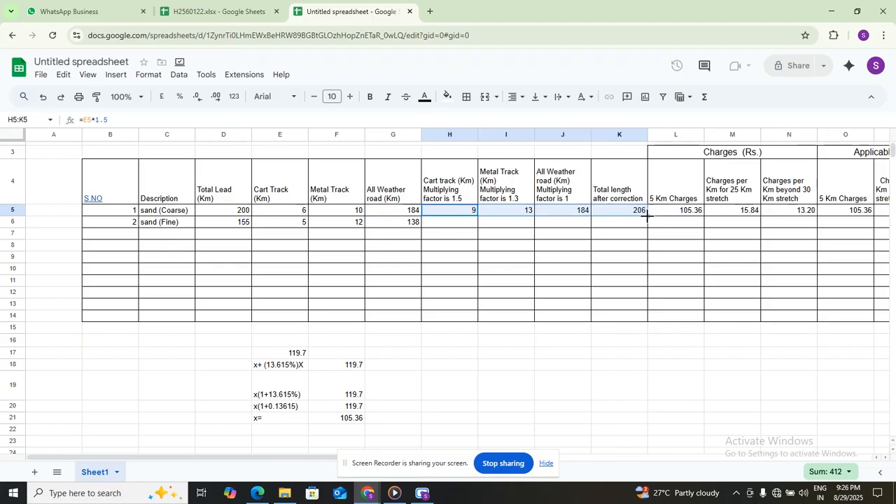
pyautogui.moveTo(647, 216); pyautogui.dragTo(646, 235)
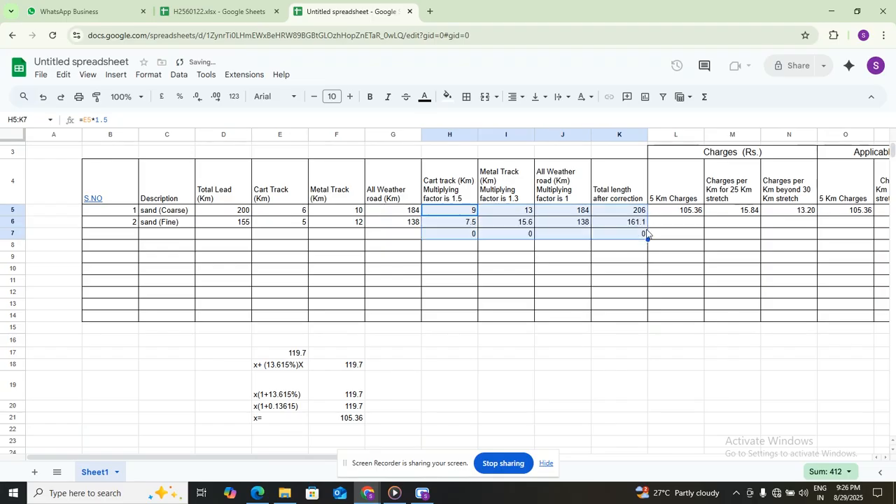
pyautogui.click(576, 237)
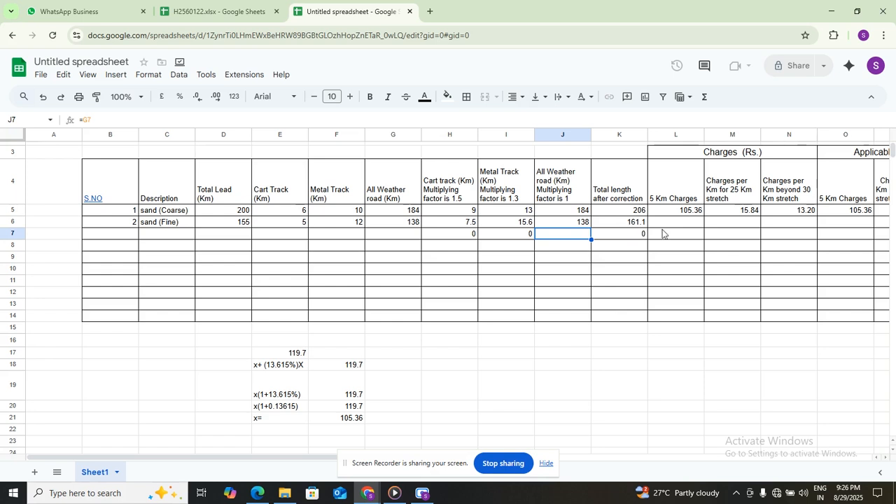
# Step: Fill the charges, applicable amounts and sub total cost in L5:R5 down to row 6 for fine sand
pyautogui.click(679, 214)
pyautogui.moveTo(736, 214); pyautogui.dragTo(881, 214)
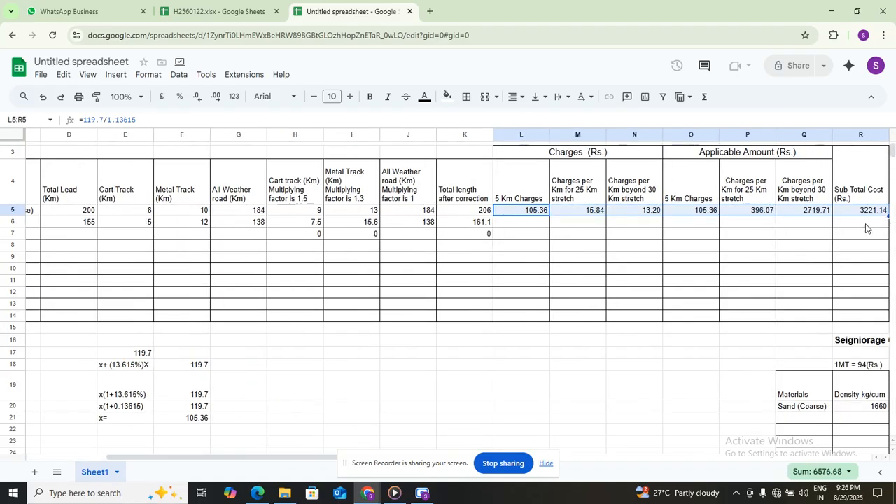
pyautogui.hscroll(3, 866, 227)
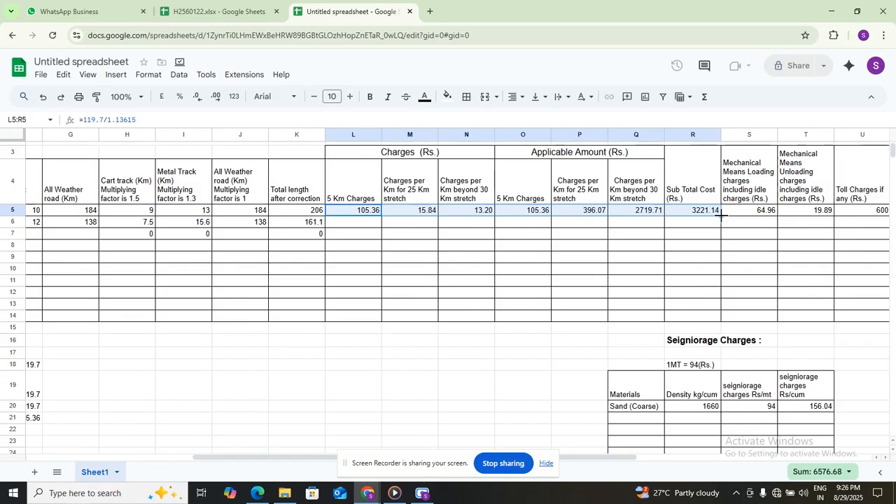
pyautogui.moveTo(722, 216); pyautogui.dragTo(721, 225)
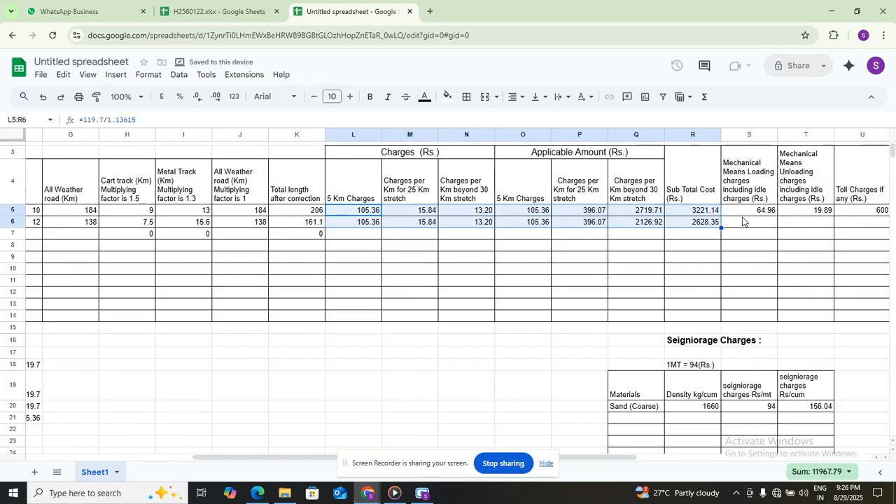
pyautogui.click(746, 225)
pyautogui.scroll(2, 747, 231)
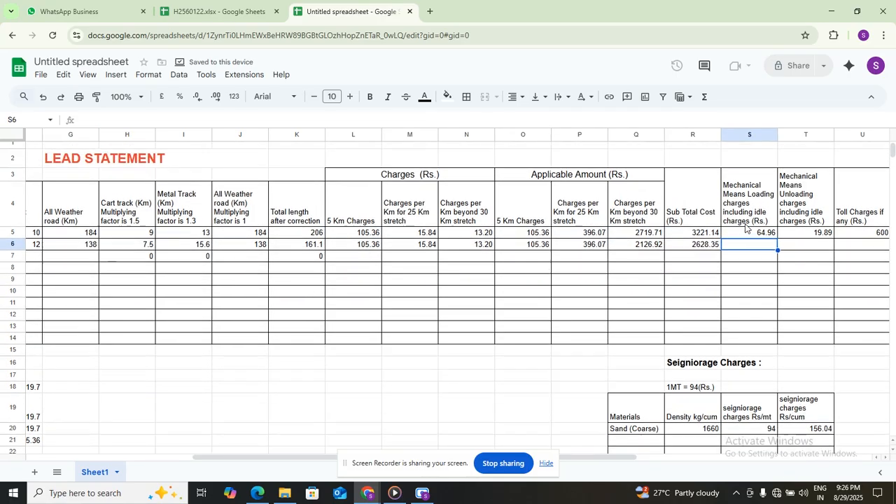
# Step: Fill the loading, unloading and toll charges in S5:U5 down to row 6, and set the fine sand toll charge to 500
pyautogui.hscroll(2, 807, 269)
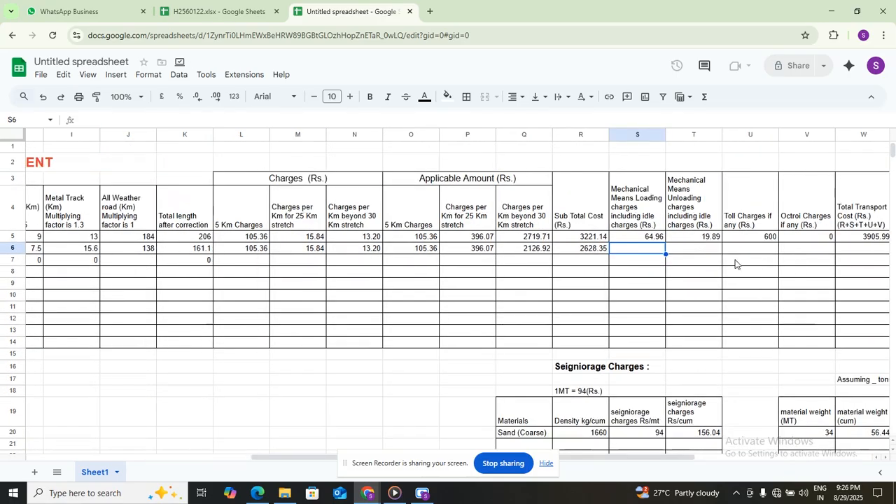
pyautogui.moveTo(628, 238); pyautogui.dragTo(779, 252)
pyautogui.click(770, 251)
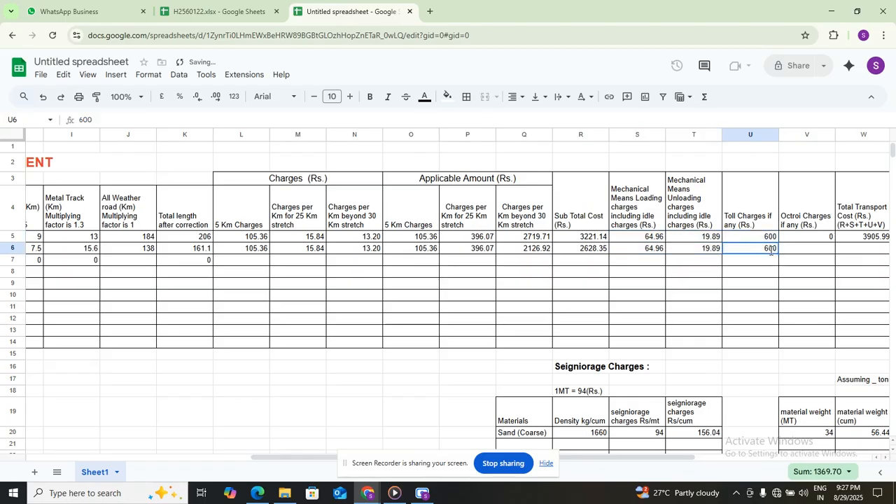
pyautogui.press('Delete')
pyautogui.write('500')
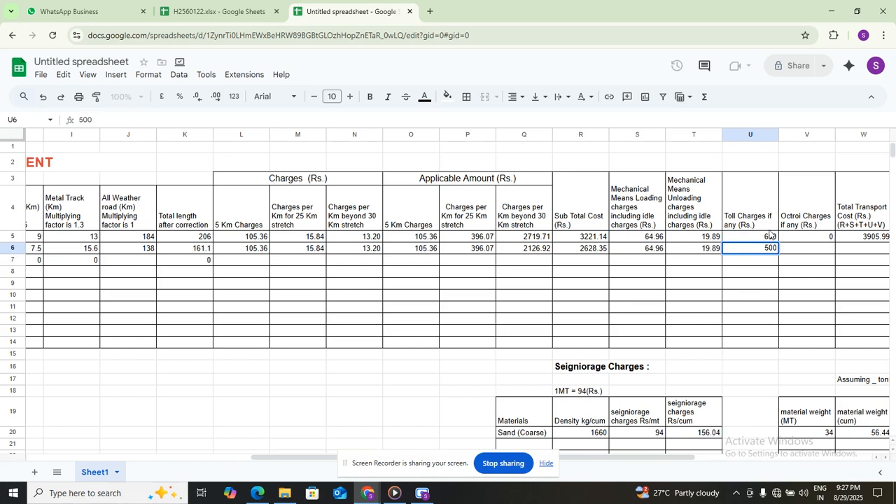
# Step: Enter 0 for the fine sand octroi charges in V6 and fill the total transport cost formula from W5 down to W6
pyautogui.click(807, 252)
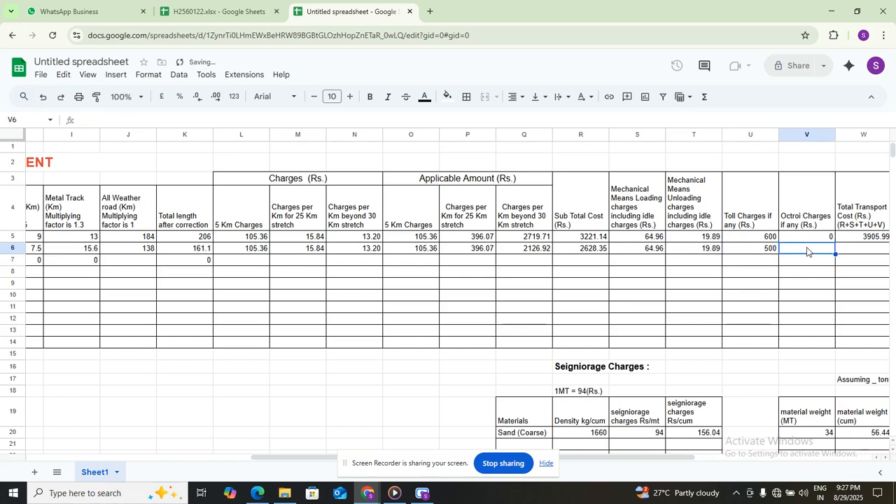
pyautogui.write('0')
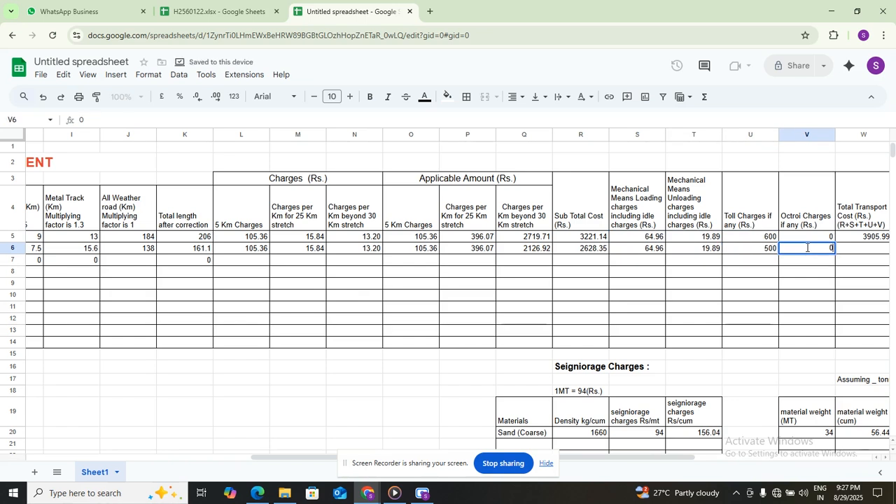
pyautogui.hscroll(5, 849, 245)
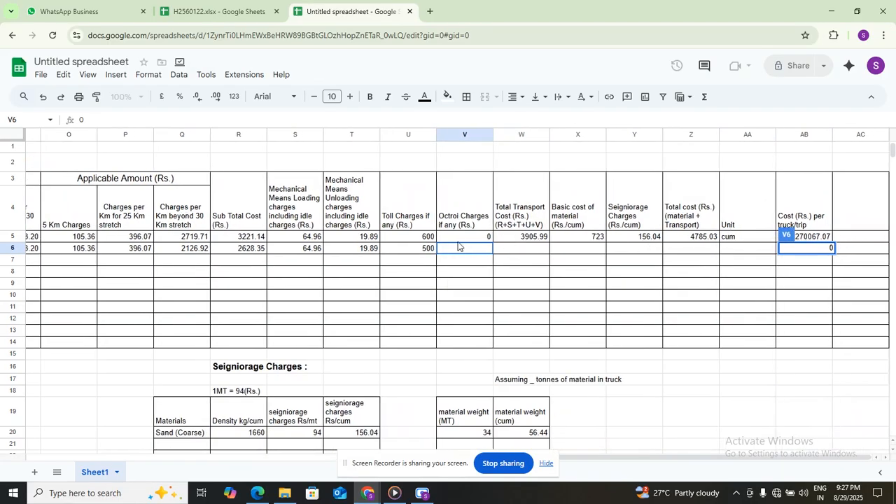
pyautogui.click(531, 237)
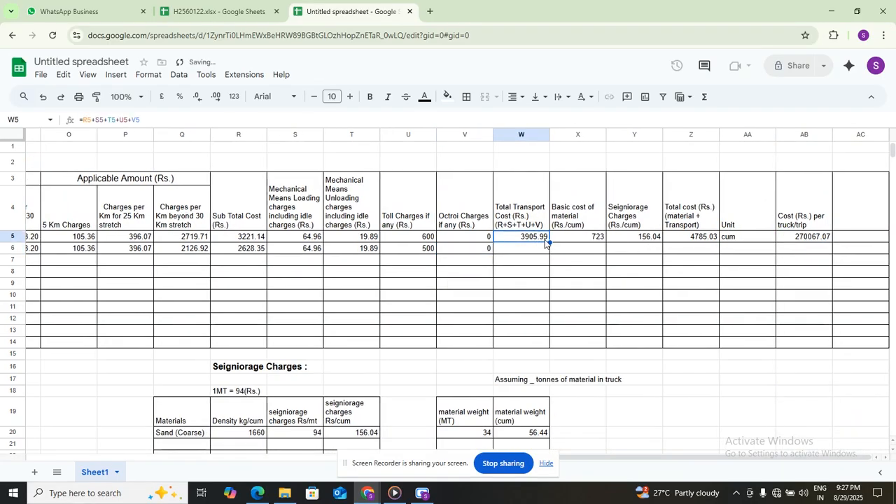
pyautogui.moveTo(550, 242); pyautogui.dragTo(551, 254)
pyautogui.click(533, 261)
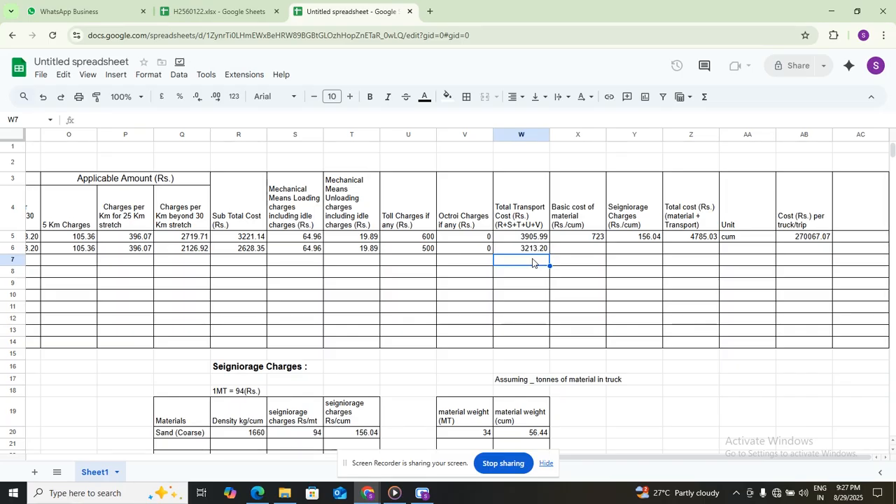
# Step: Look up the screened sand rate in the Telangana schedule of rates PDF and enter 952 as the fine sand basic cost in X6
pyautogui.click(576, 249)
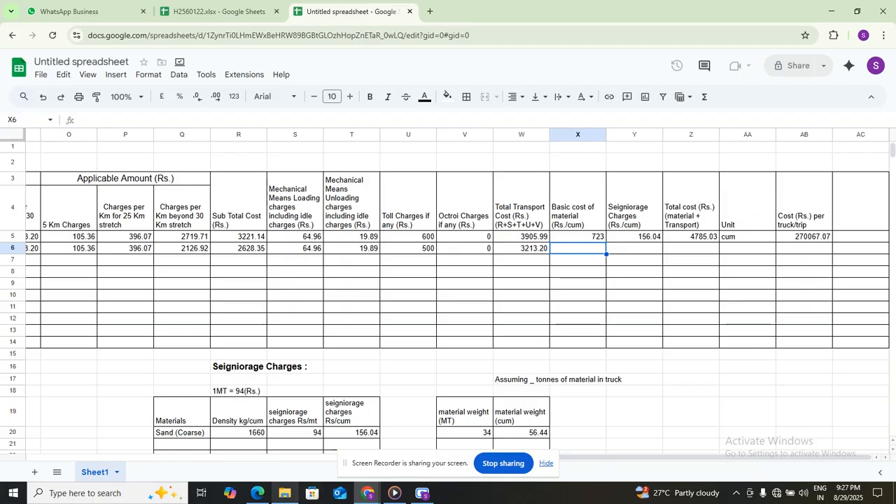
pyautogui.click(257, 493)
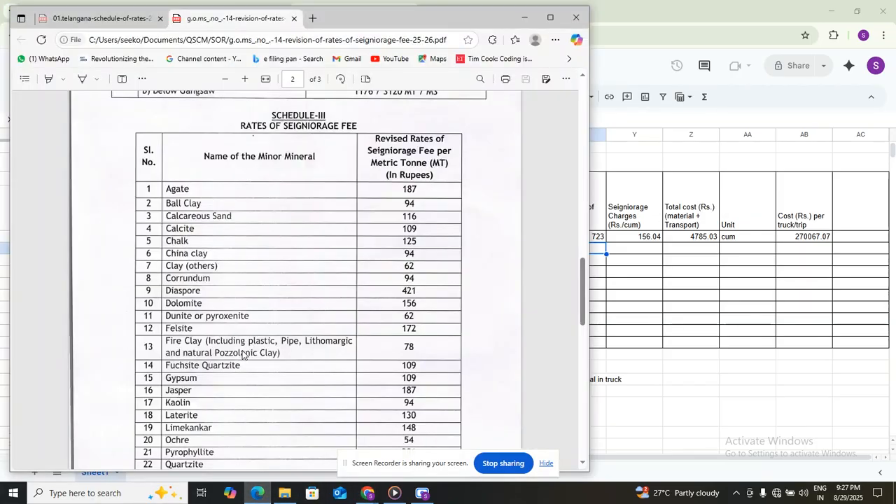
pyautogui.scroll(5, 242, 355)
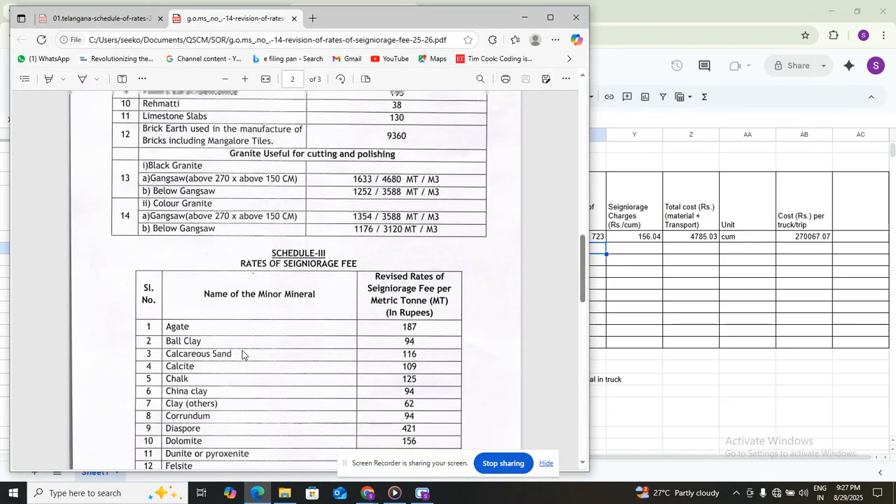
pyautogui.scroll(2, 242, 355)
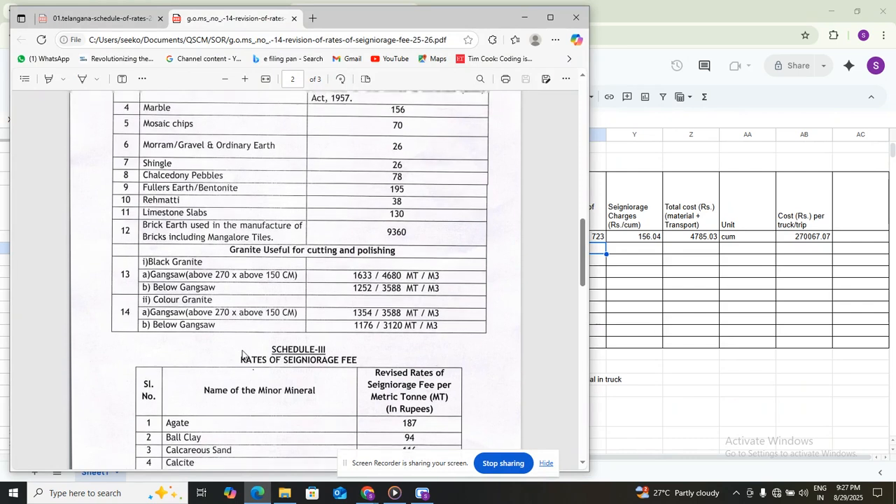
pyautogui.click(76, 14)
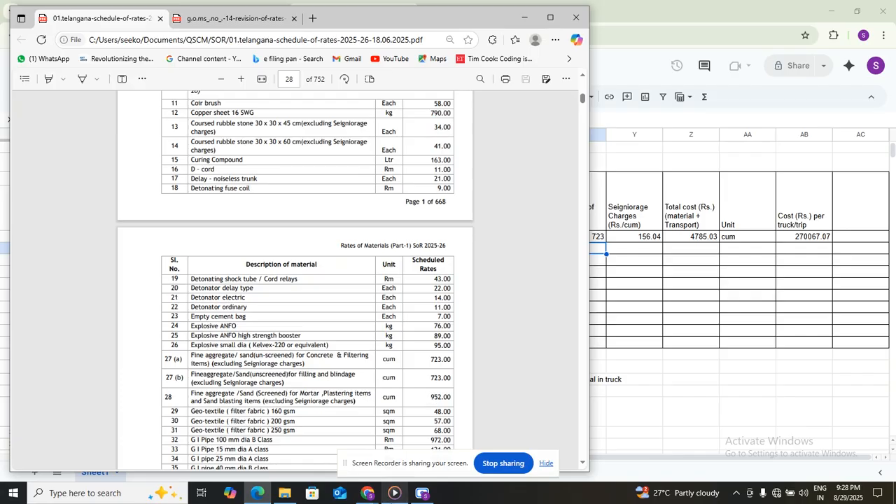
pyautogui.click(369, 496)
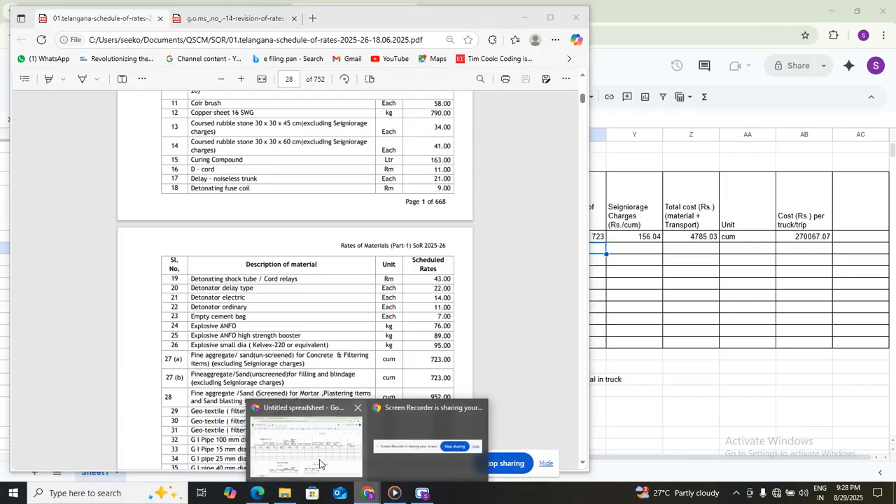
pyautogui.click(320, 459)
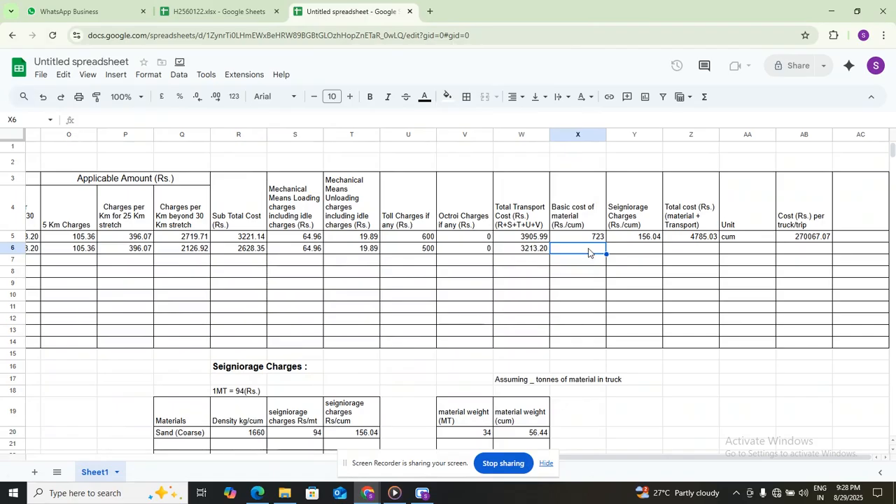
pyautogui.write('952')
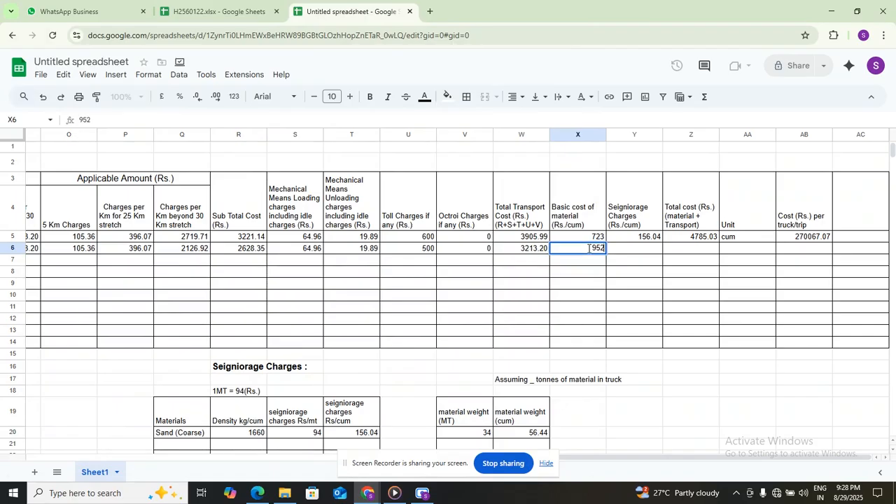
# Step: Check the seigniorage fee per metric tonne for sand in the revised seigniorage rates PDF, and return to the spreadsheet
pyautogui.click(628, 249)
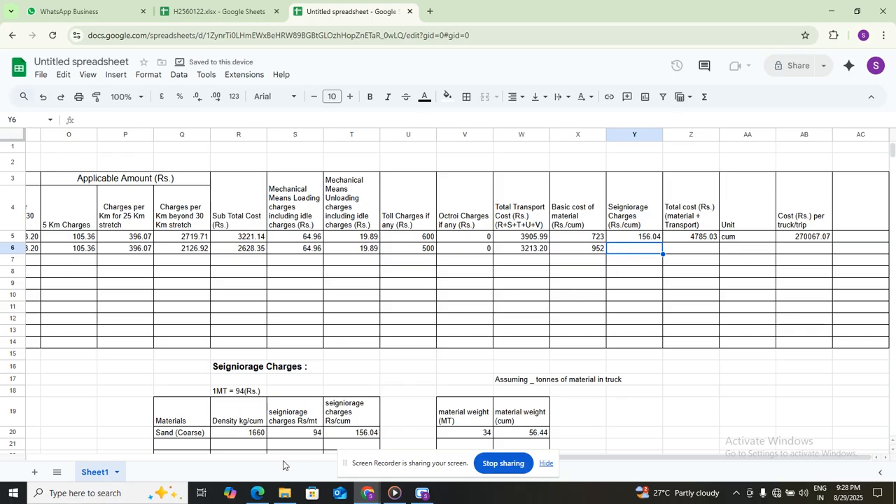
pyautogui.click(269, 493)
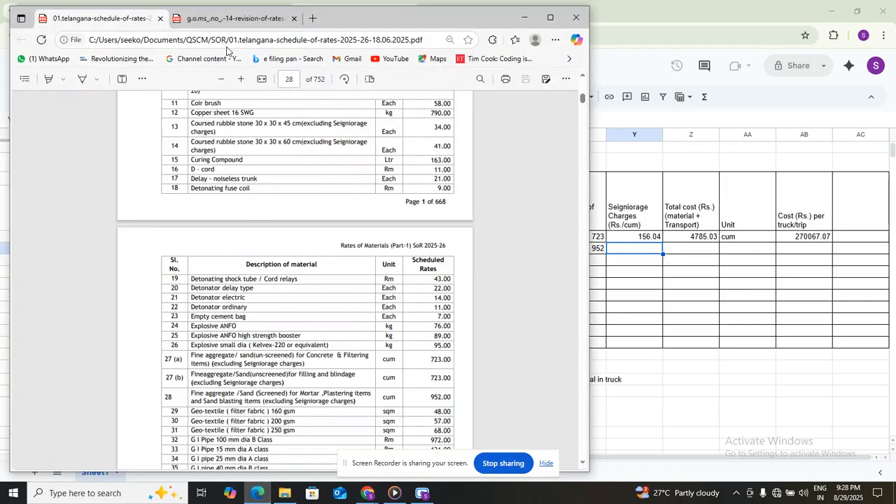
pyautogui.click(237, 17)
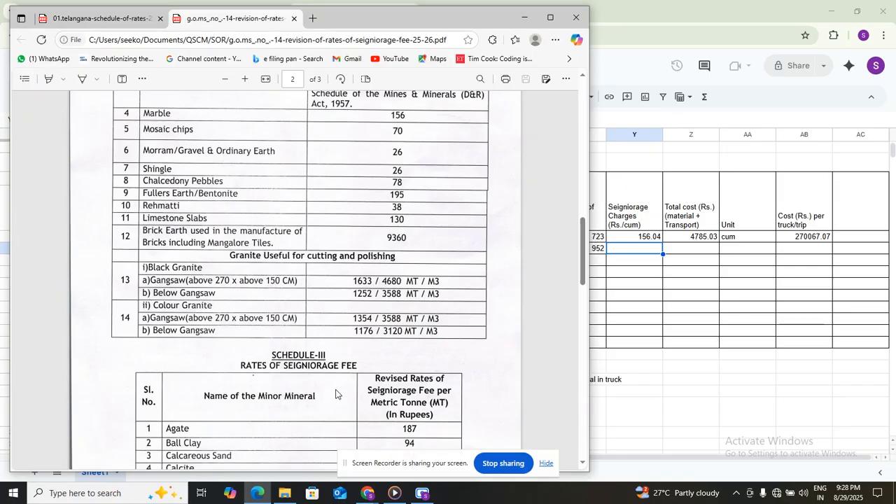
pyautogui.scroll(-1, 336, 394)
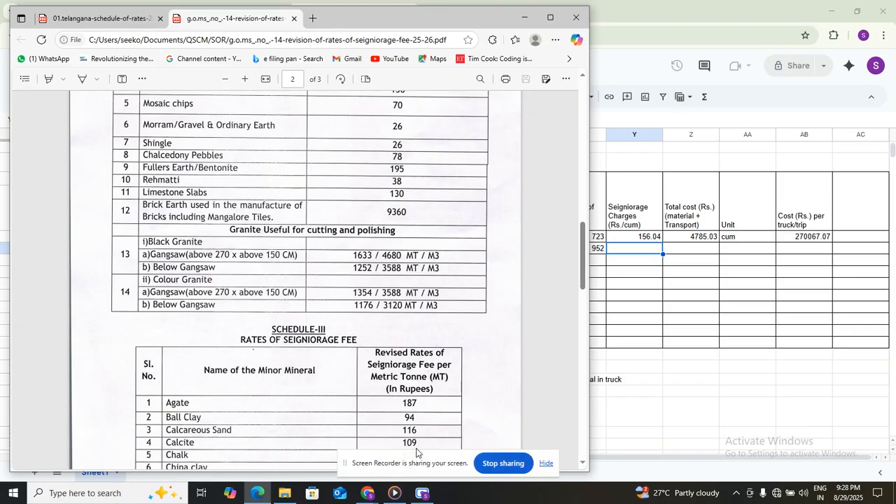
pyautogui.scroll(-13, 416, 452)
pyautogui.scroll(-2, 417, 452)
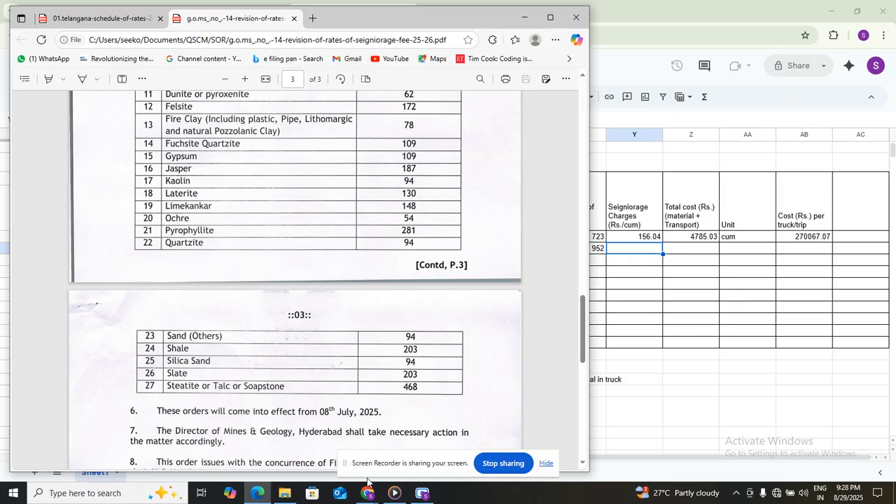
pyautogui.moveTo(367, 493)
pyautogui.click(317, 460)
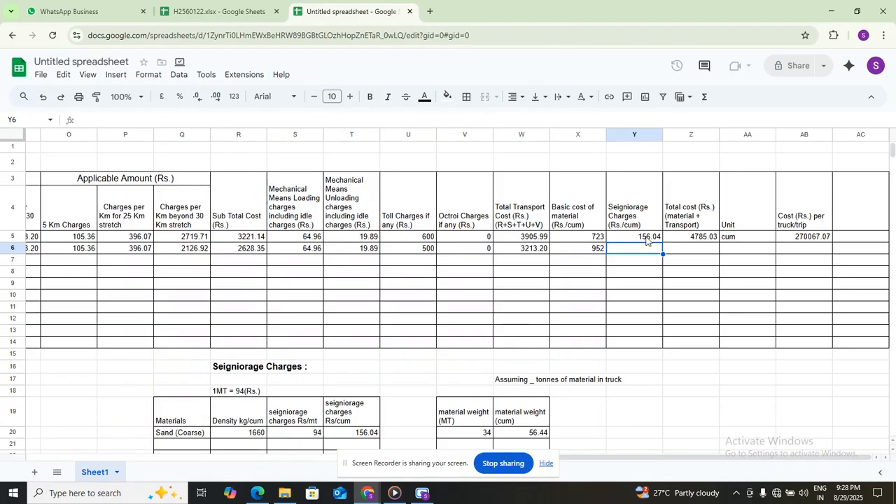
# Step: Add Sand (fine) as the second material in the Seigniorage Charges table, in Q21
pyautogui.scroll(-1, 462, 370)
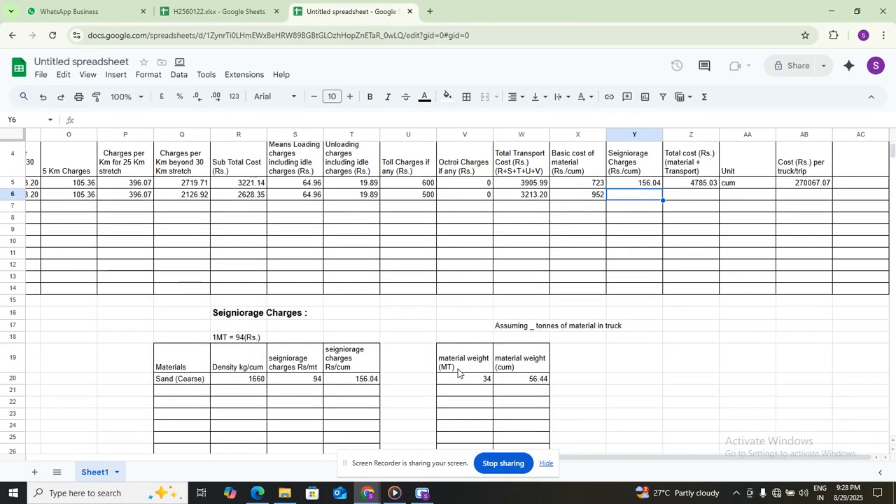
pyautogui.click(186, 396)
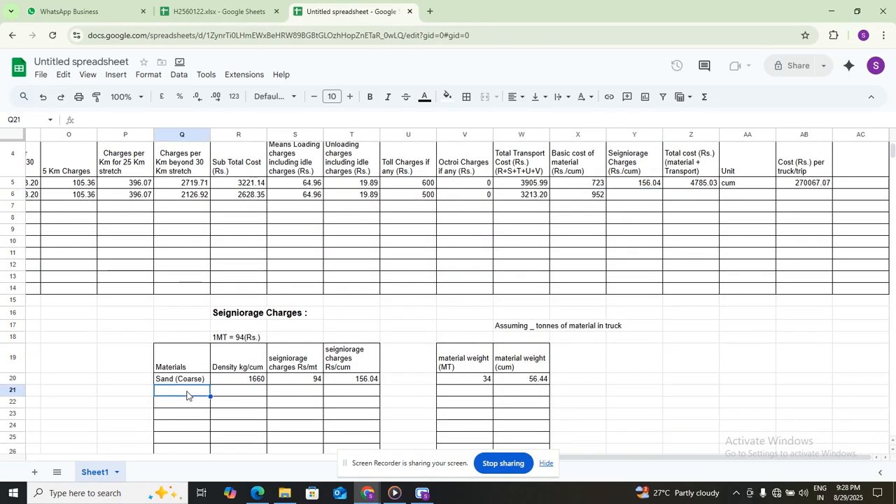
pyautogui.write('s')
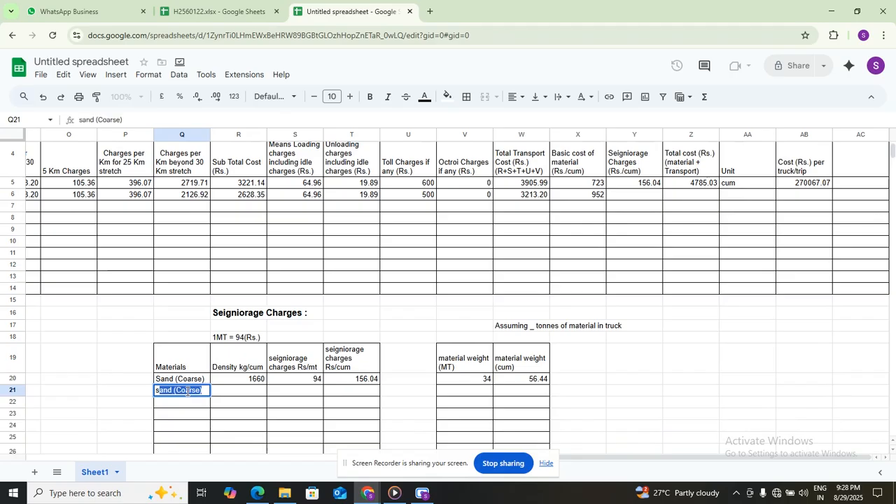
pyautogui.press('BackSpace')
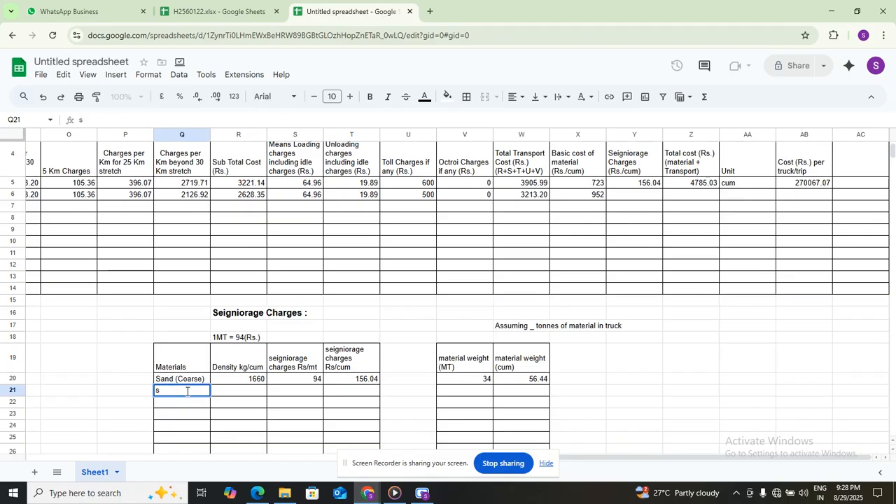
pyautogui.press('BackSpace')
pyautogui.write('Sand (fine')
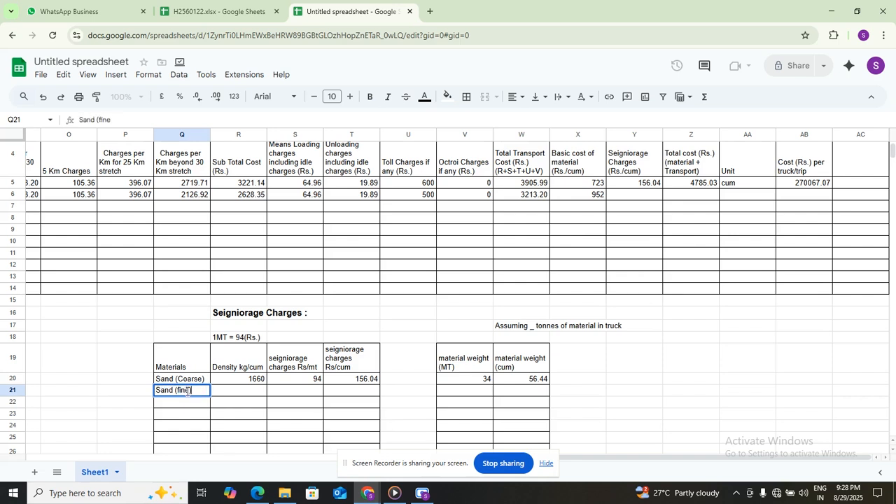
# Step: Enter density 1600 and seigniorage charge 94 per MT for fine sand, and fill the Rs/cum formula from T20 down to T21
pyautogui.click(227, 390)
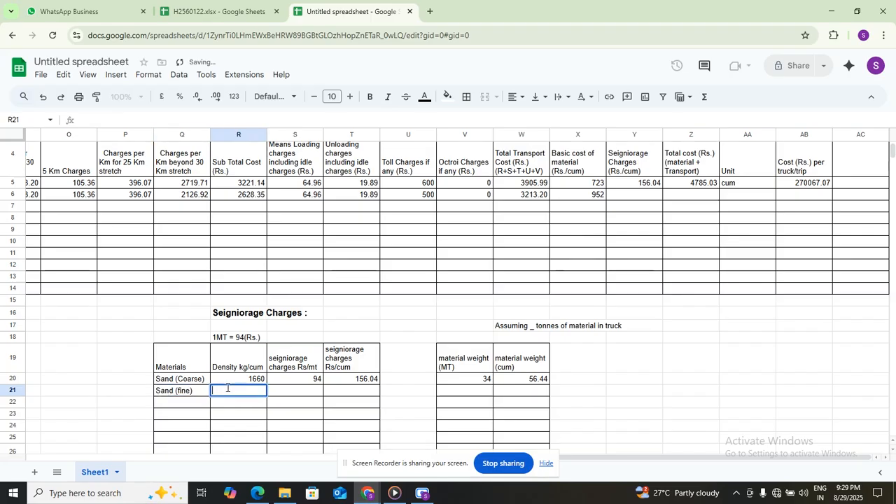
pyautogui.write('1600')
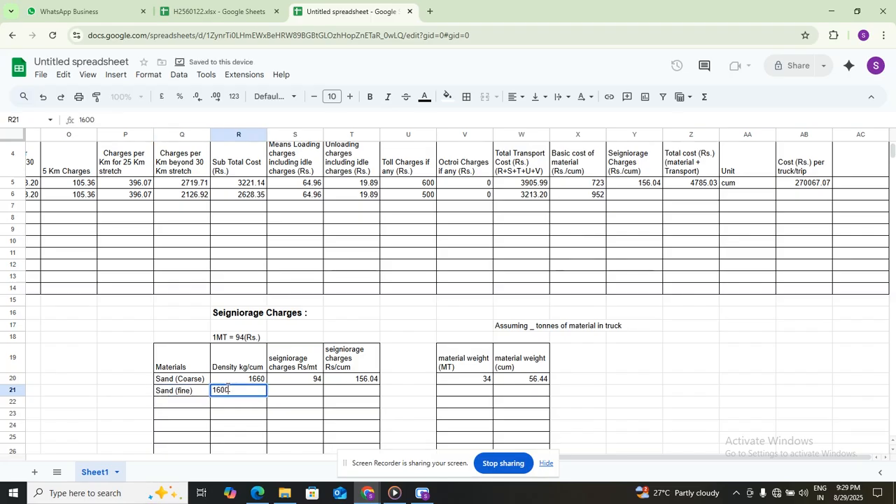
pyautogui.click(297, 388)
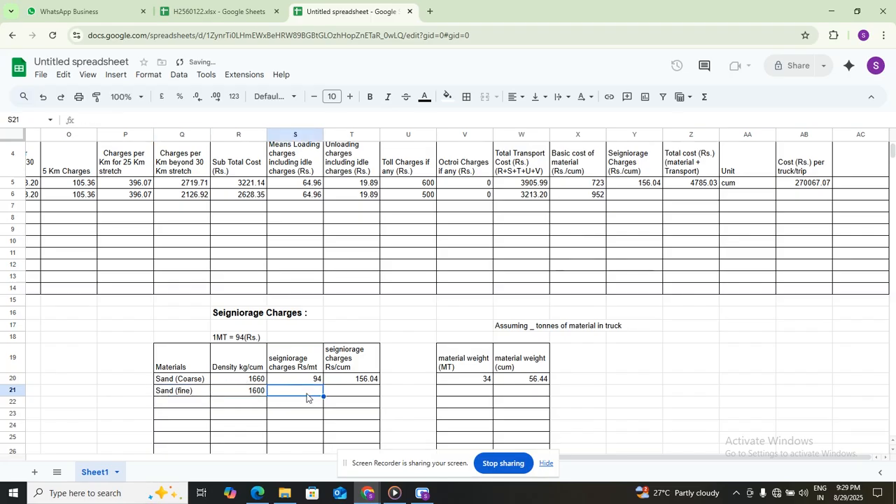
pyautogui.write('94')
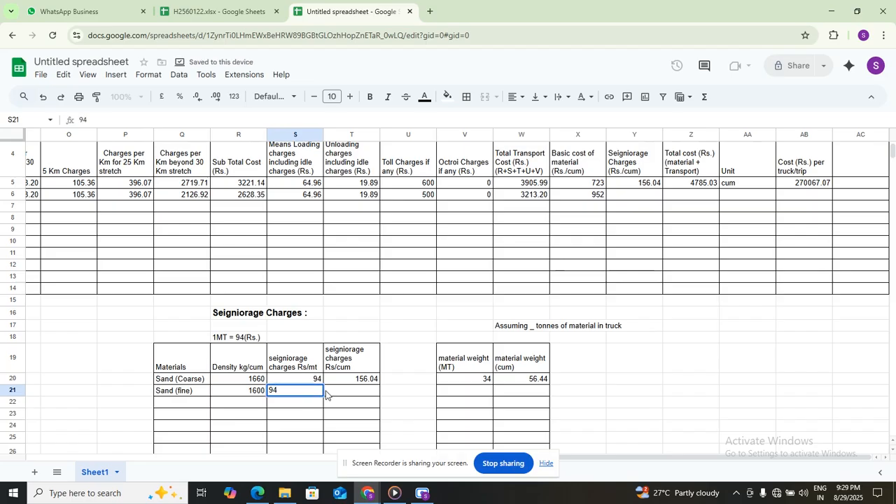
pyautogui.click(363, 383)
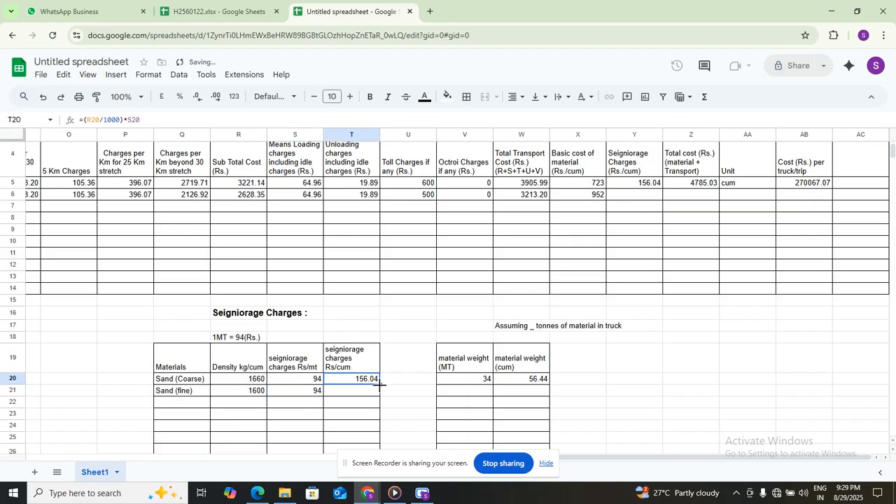
pyautogui.moveTo(379, 387); pyautogui.dragTo(379, 395)
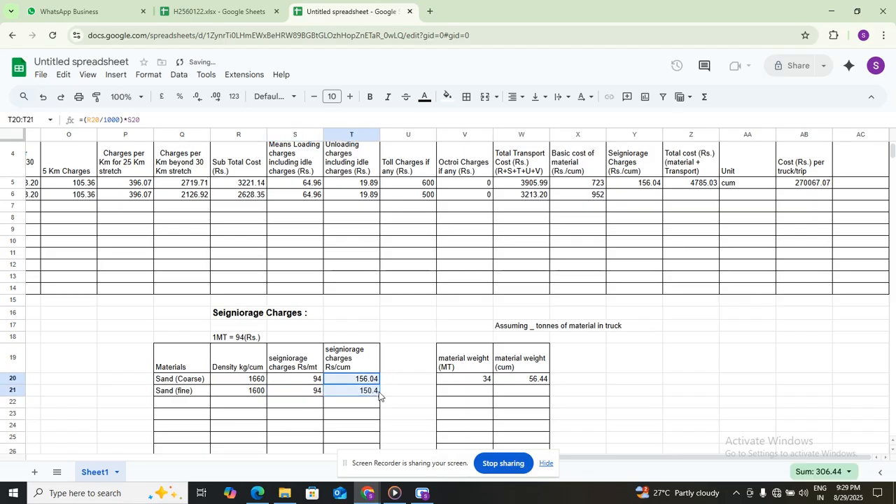
# Step: Enter a material weight of 45 MT for fine sand in V21 and fill the cum weight formula from W20 down to W21
pyautogui.click(480, 395)
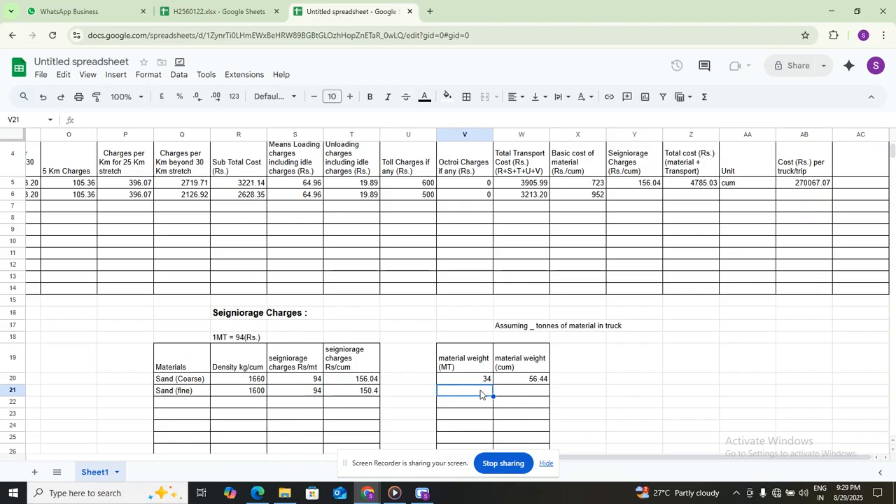
pyautogui.write('45')
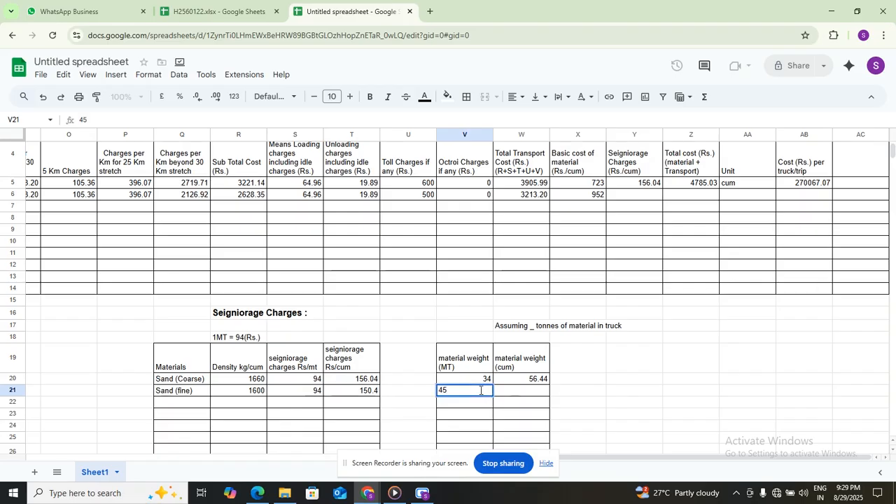
pyautogui.click(524, 395)
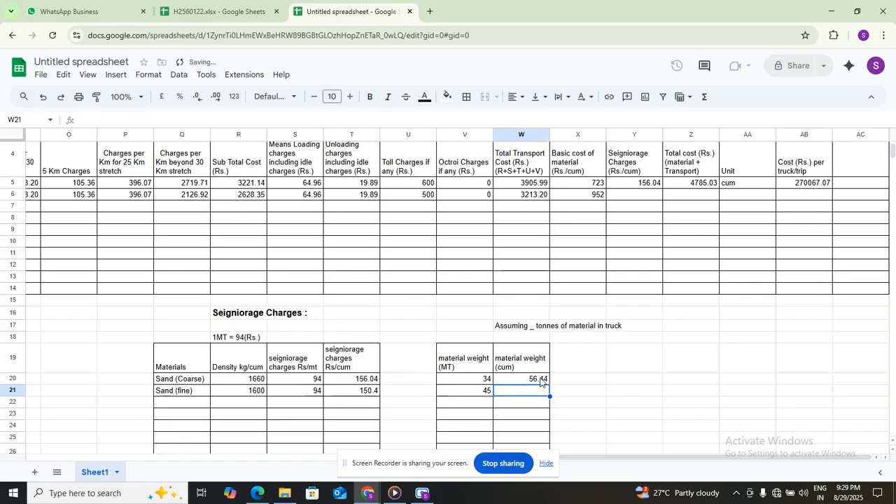
pyautogui.click(541, 382)
pyautogui.moveTo(550, 384); pyautogui.dragTo(549, 394)
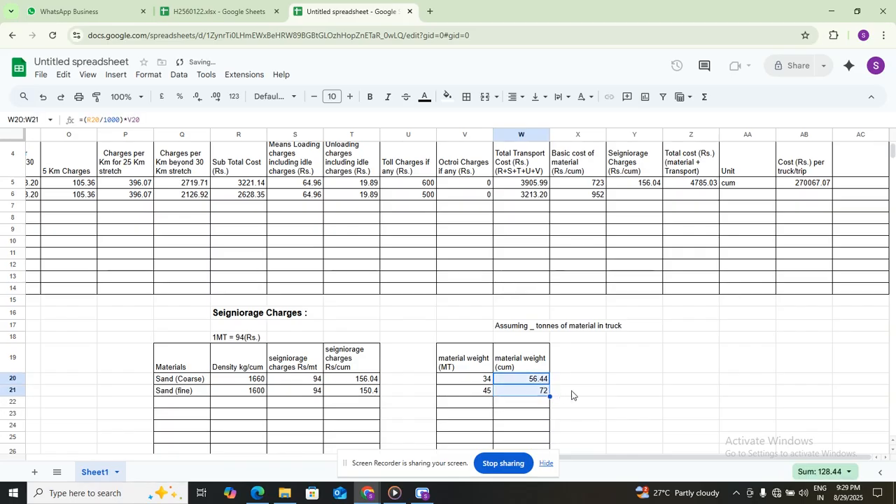
pyautogui.click(586, 394)
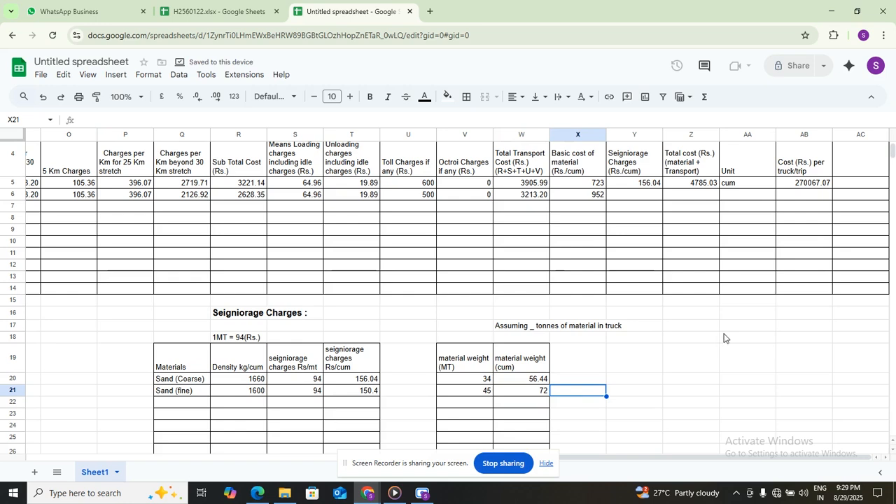
# Step: Fill the seigniorage charges, total cost, unit and cost per truck/trip cells Y5:AB5 down to the fine sand row
pyautogui.hscroll(-1, 724, 338)
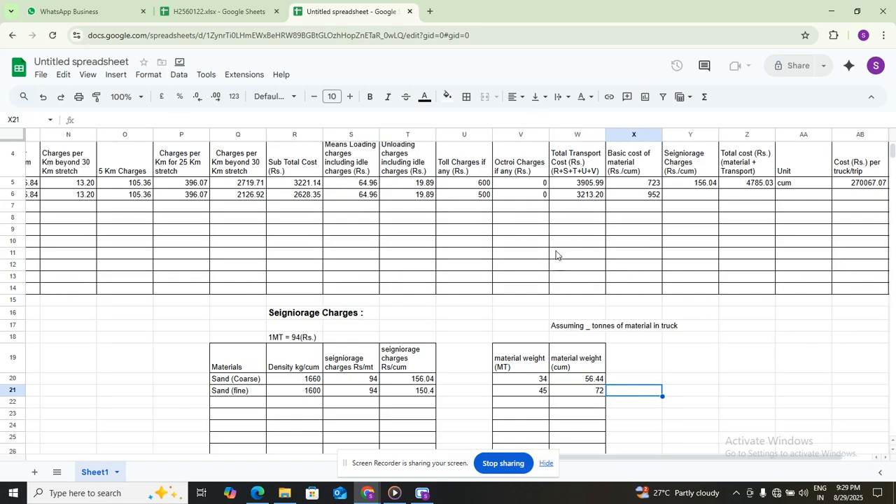
pyautogui.scroll(1, 721, 294)
pyautogui.scroll(1, 721, 294)
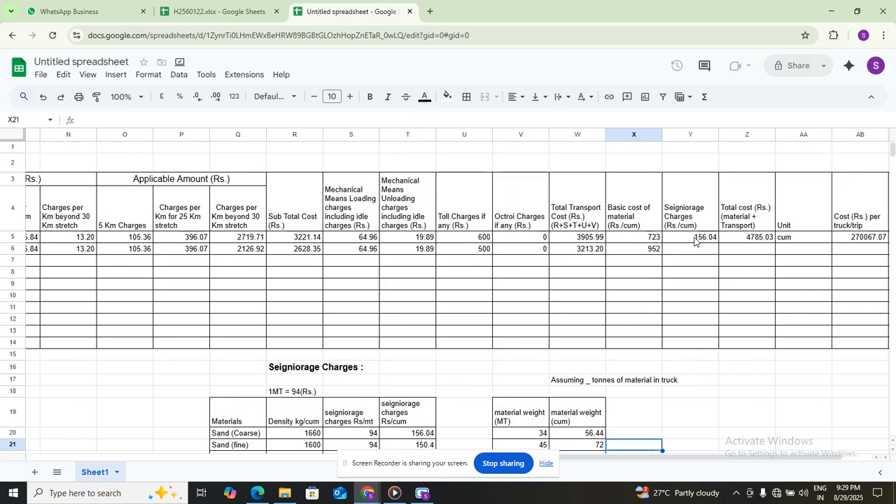
pyautogui.moveTo(690, 238); pyautogui.dragTo(870, 241)
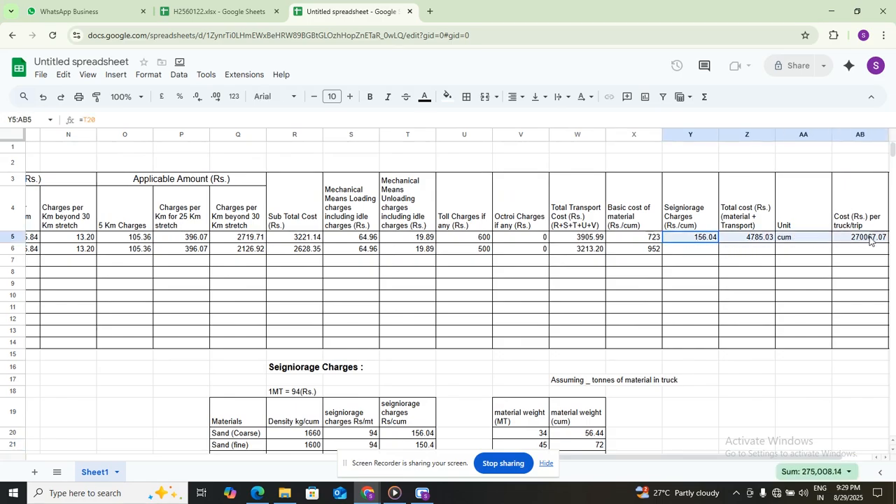
pyautogui.moveTo(887, 242); pyautogui.dragTo(883, 254)
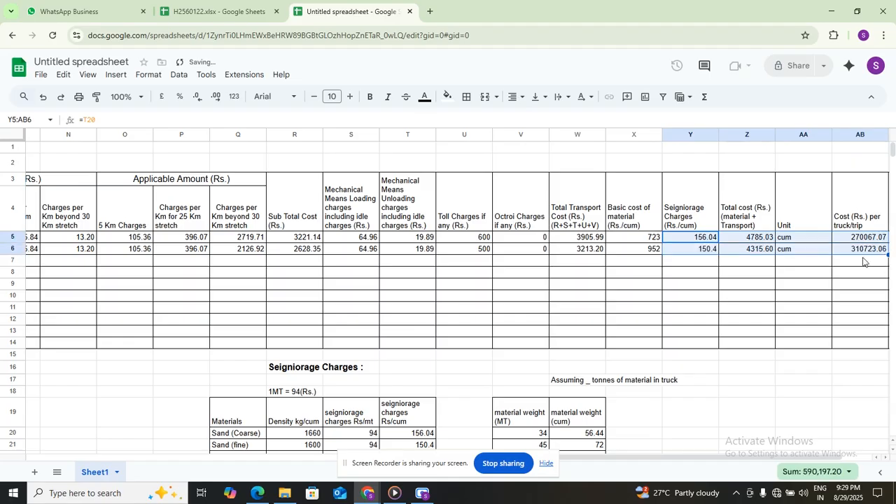
pyautogui.click(864, 262)
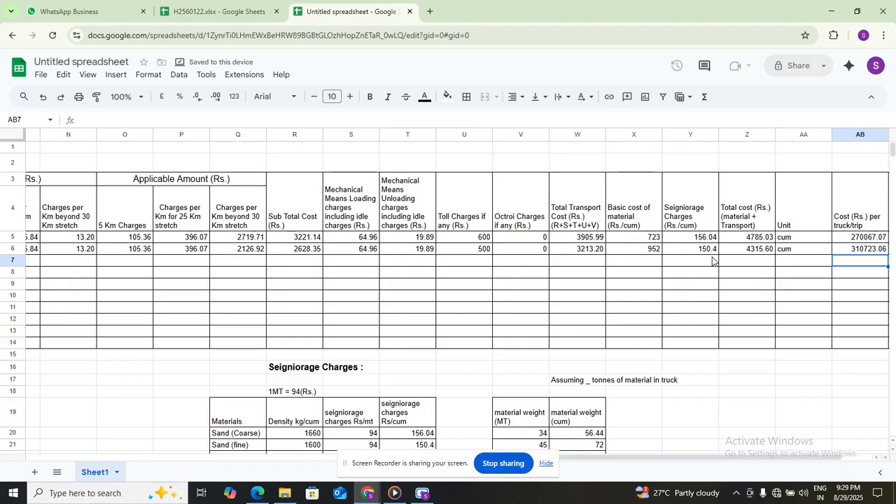
# Step: Inspect the fine sand cost per truck/trip formula in AB6
pyautogui.scroll(-1, 712, 261)
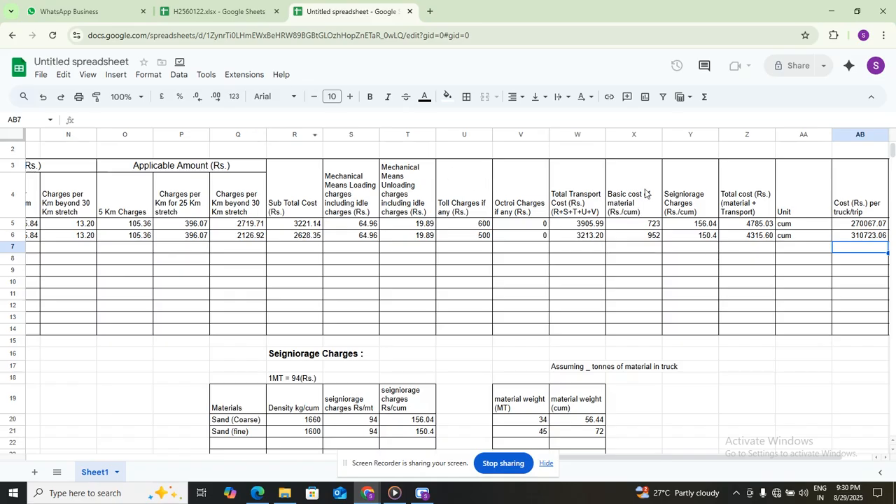
pyautogui.doubleClick(855, 235)
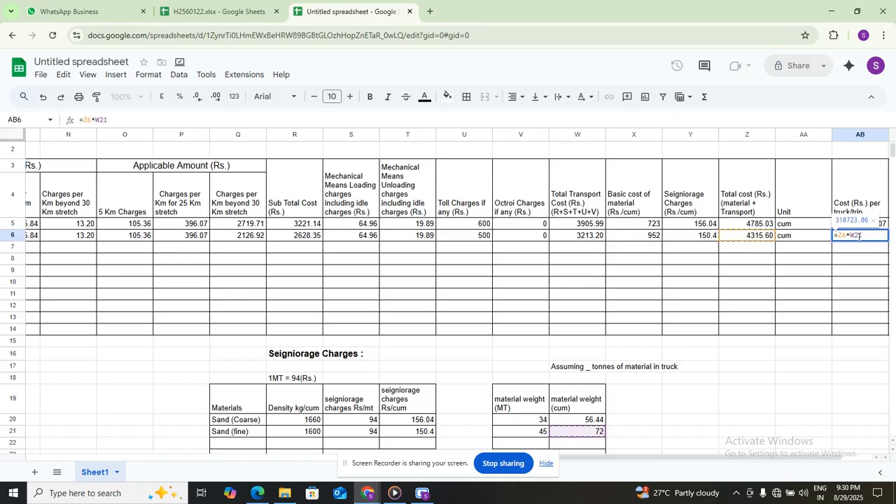
pyautogui.press('Return')
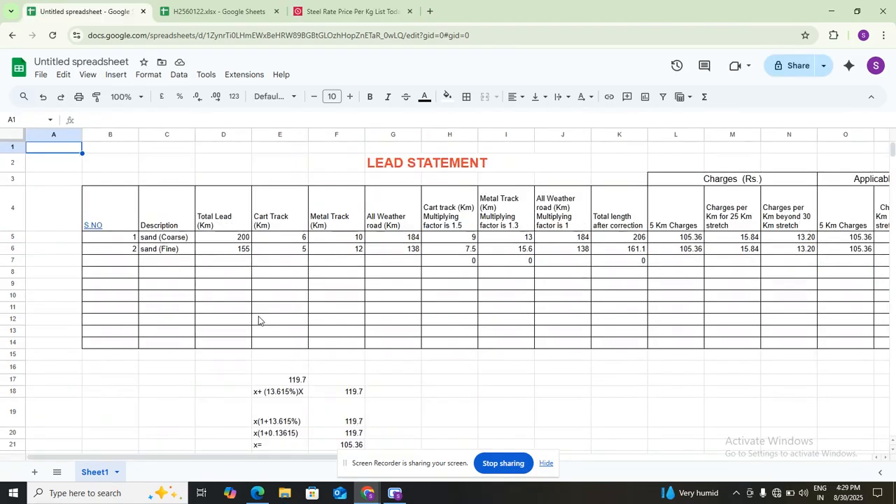
# Step: Add item 3 in row 7 of the lead statement with the description cement (OPC 53 LOOSE)
pyautogui.click(135, 260)
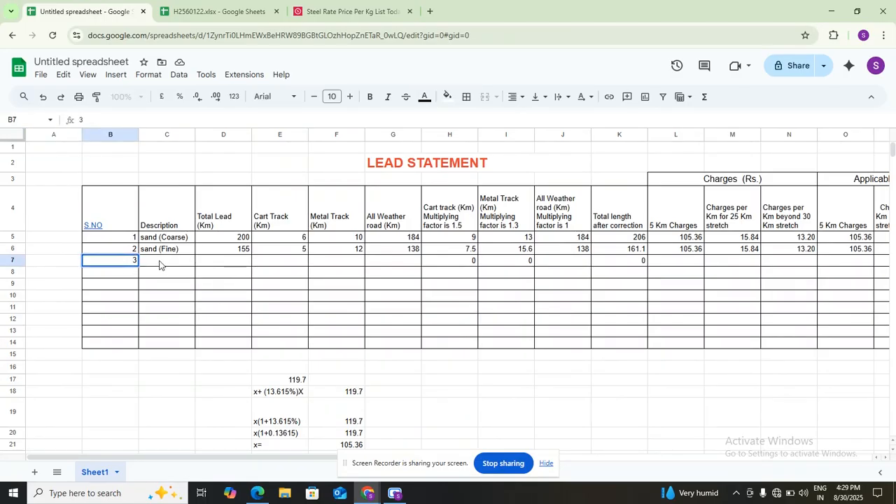
pyautogui.doubleClick(160, 261)
pyautogui.write('cement')
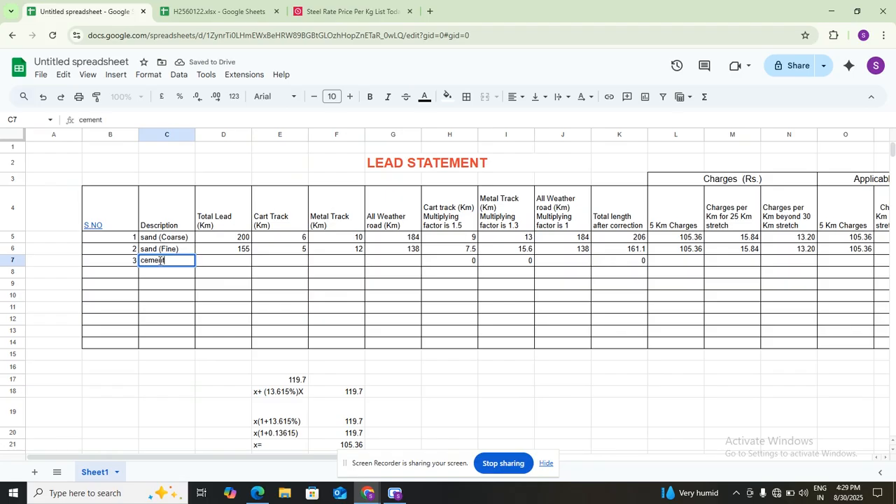
pyautogui.write('(OPC 5')
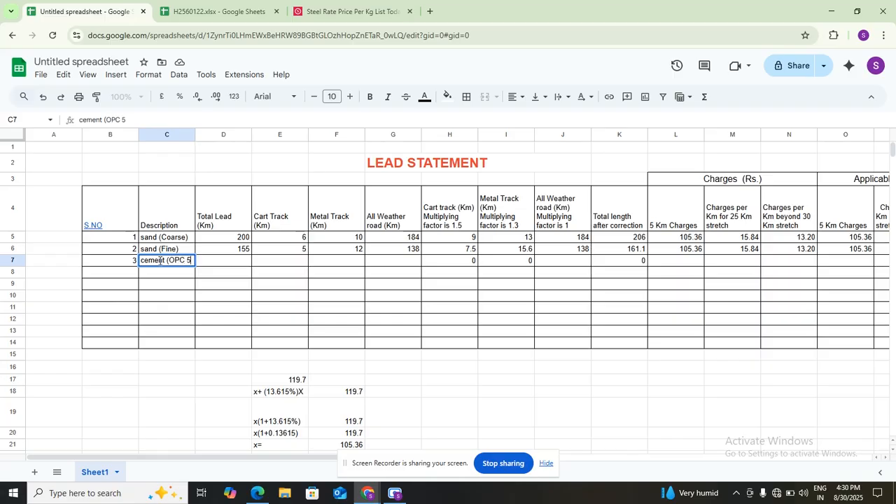
pyautogui.write('3)')
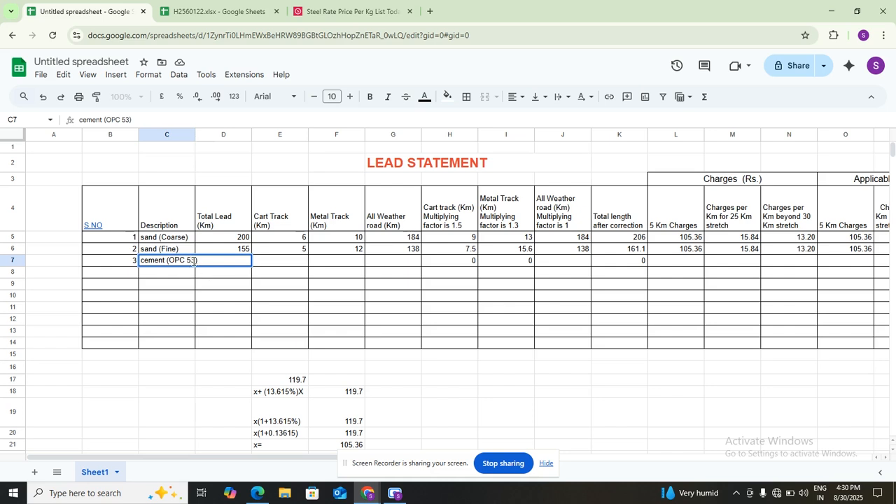
pyautogui.write('LOOSE')
pyautogui.press('Return')
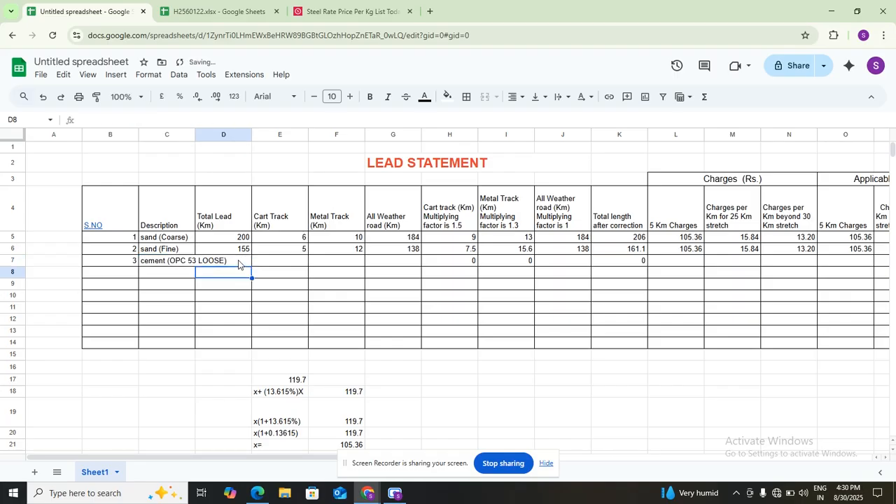
# Step: Enter a total lead of 250 km, cart track 0 and metal track 8 for the cement row
pyautogui.doubleClick(239, 259)
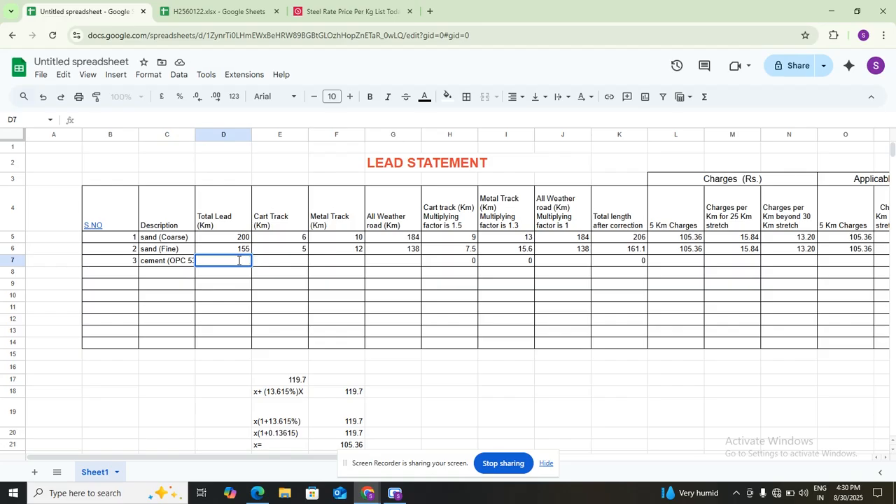
pyautogui.write('250')
pyautogui.click(283, 263)
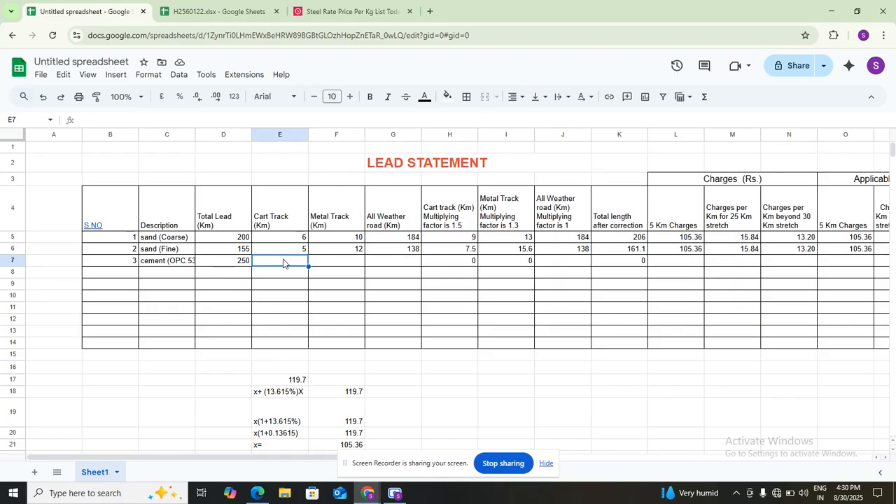
pyautogui.write('0')
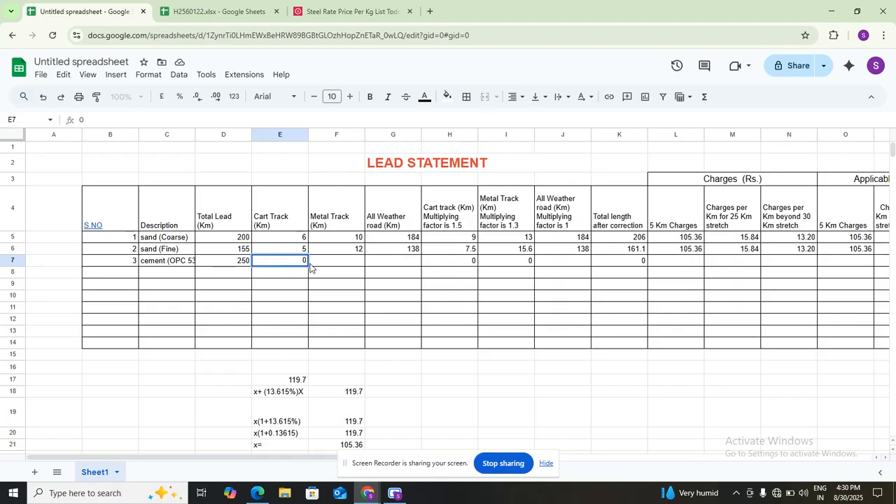
pyautogui.click(331, 265)
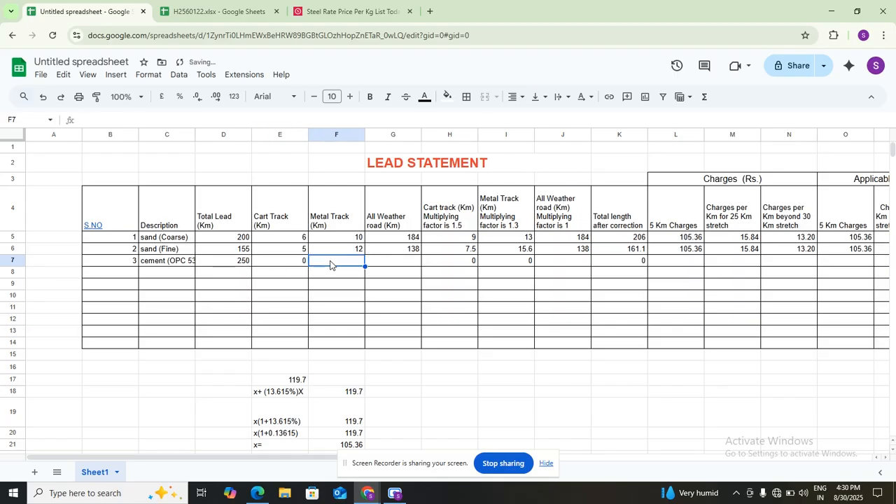
pyautogui.write('8')
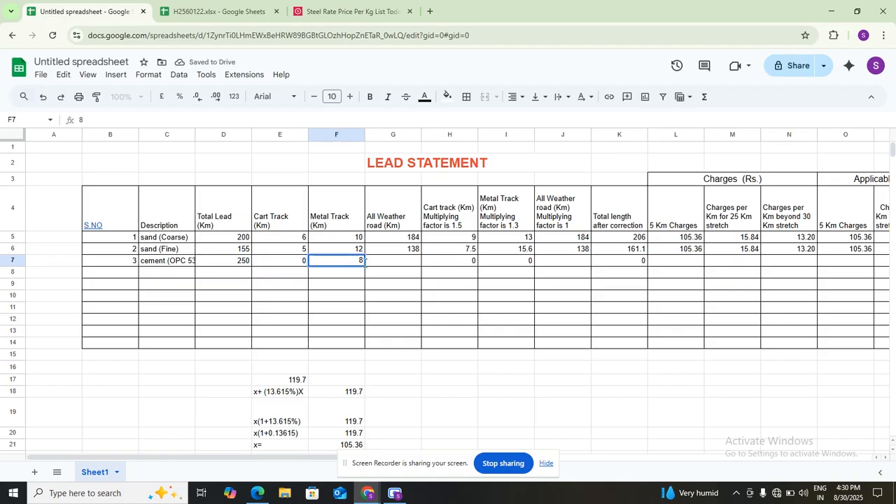
# Step: Fill the All Weather road formula from G6 down to the cement row in G7
pyautogui.click(395, 264)
pyautogui.click(417, 252)
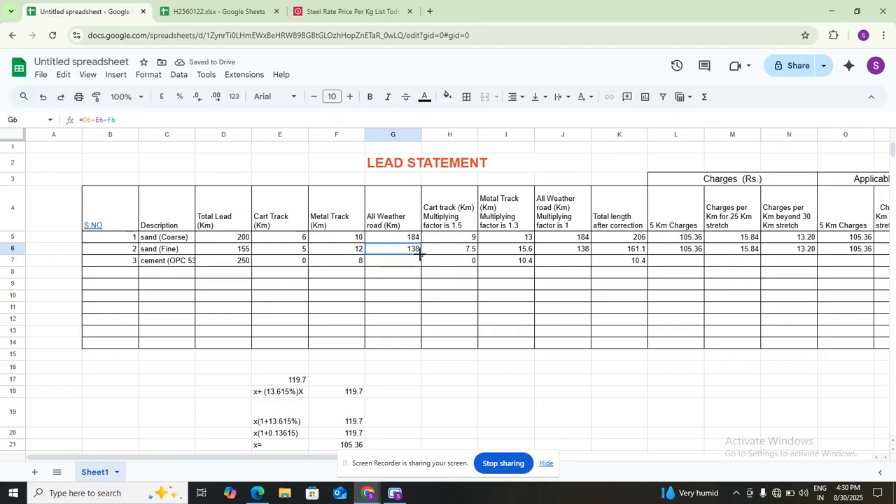
pyautogui.moveTo(420, 256); pyautogui.dragTo(421, 261)
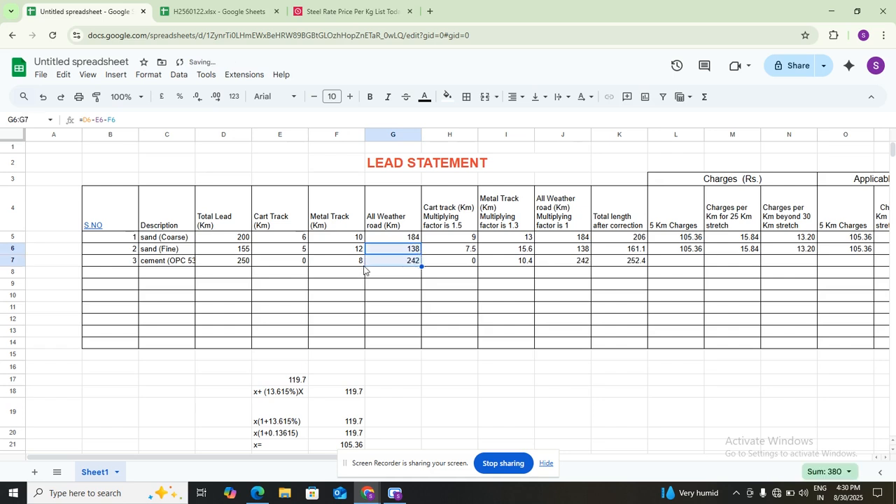
pyautogui.click(460, 261)
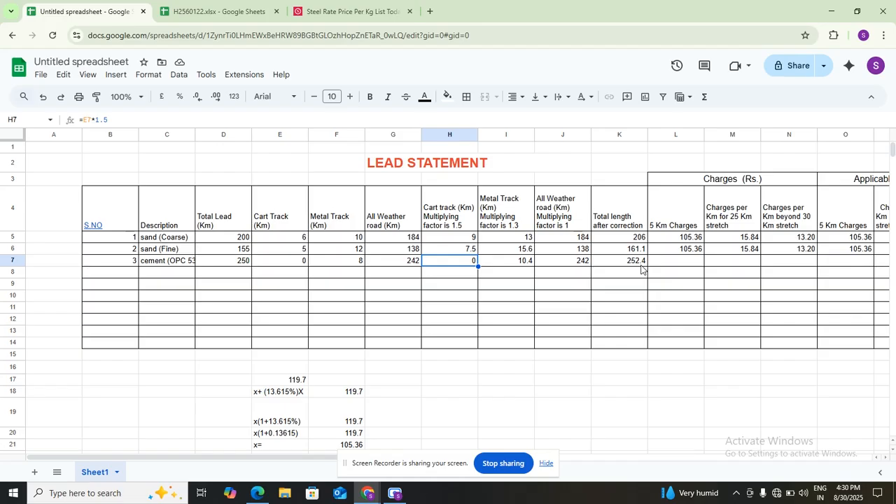
# Step: Fill the three Charges (Rs.) formulas in L6, M6 and N6 down to the cement row
pyautogui.click(690, 250)
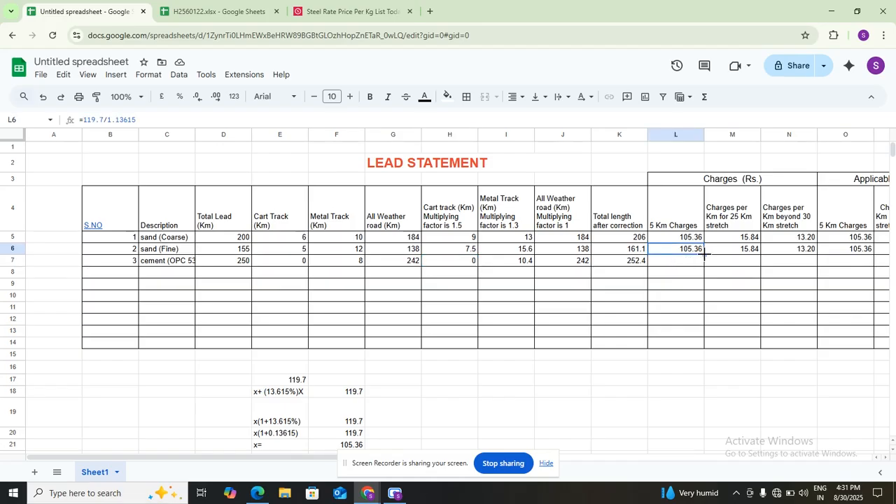
pyautogui.moveTo(704, 255)
pyautogui.mouseDown()
pyautogui.moveTo(702, 274)
pyautogui.moveTo(705, 266)
pyautogui.mouseUp()
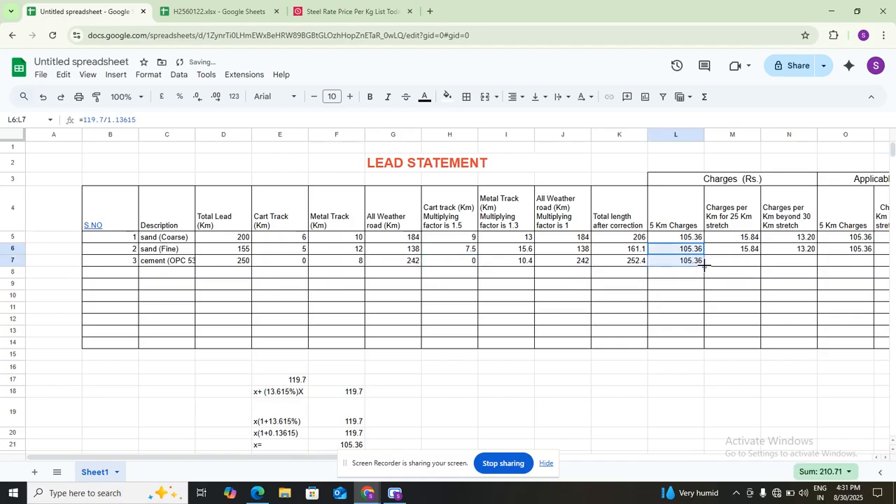
pyautogui.click(760, 252)
pyautogui.moveTo(761, 253); pyautogui.dragTo(763, 272)
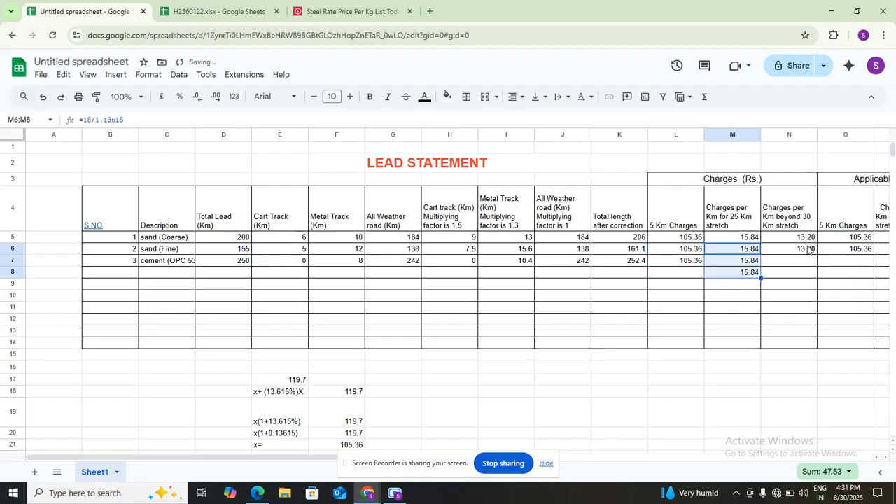
pyautogui.click(807, 251)
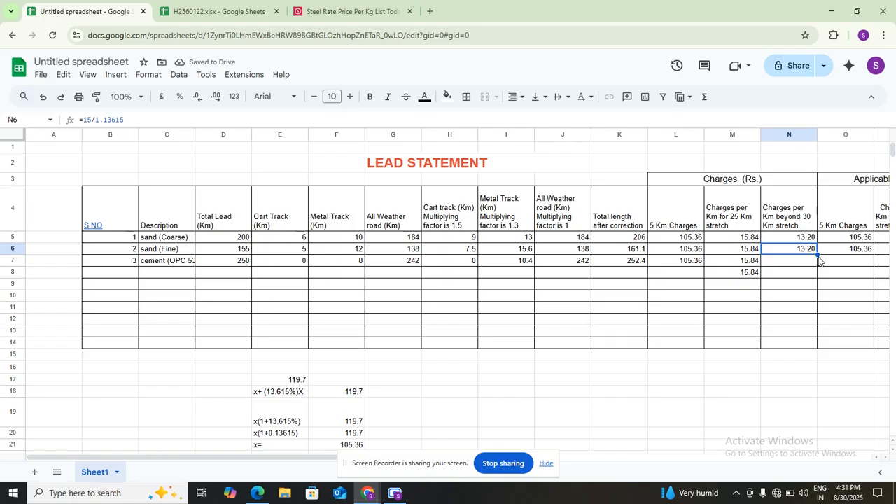
pyautogui.moveTo(817, 255); pyautogui.dragTo(816, 266)
# Step: Clear the surplus 25 Km stretch charge formula from M8 below the cement row
pyautogui.doubleClick(752, 275)
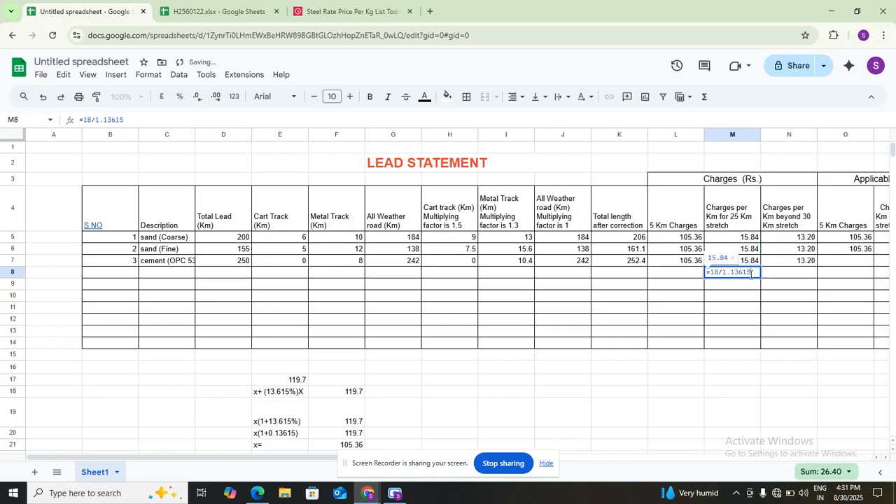
pyautogui.press('BackSpace')
pyautogui.press('BackSpace')
pyautogui.press('BackSpace')
pyautogui.press('BackSpace')
pyautogui.press('BackSpace')
pyautogui.press('BackSpace')
pyautogui.press('BackSpace')
pyautogui.press('BackSpace')
pyautogui.press('BackSpace')
pyautogui.press('BackSpace')
pyautogui.press('BackSpace')
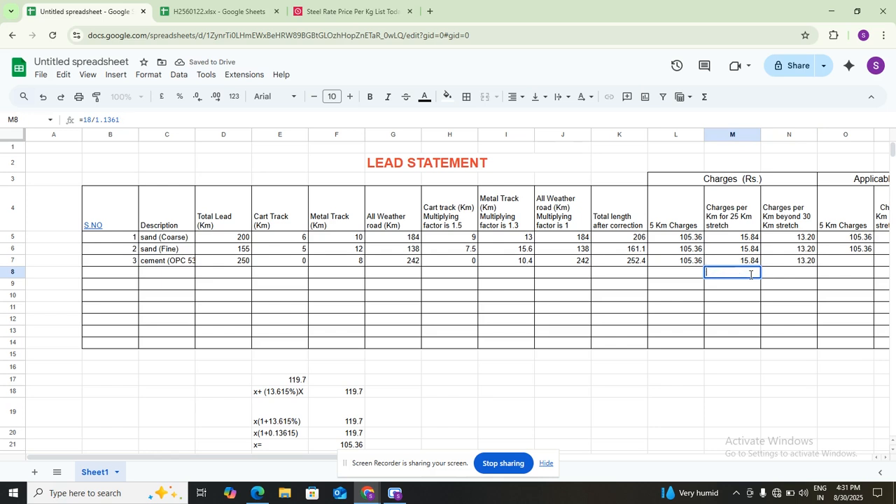
pyautogui.click(782, 276)
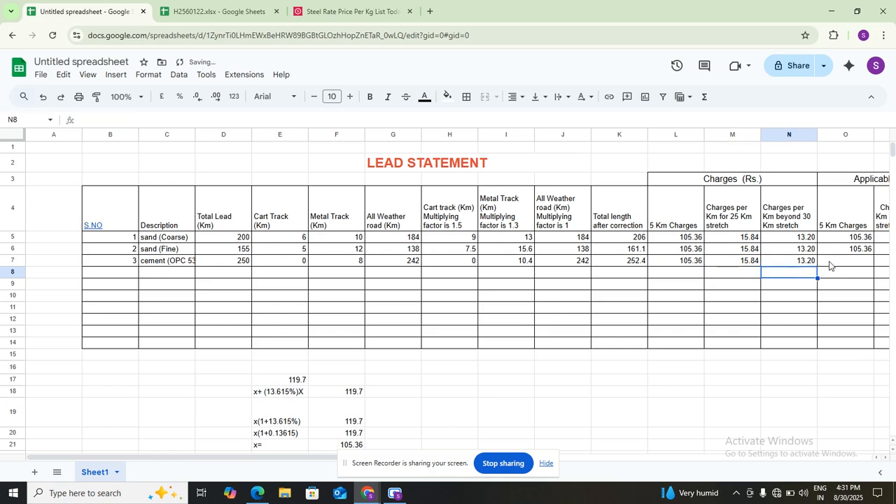
# Step: Fill the applicable 5 Km charges formula from O6 down to O7 for cement
pyautogui.click(861, 251)
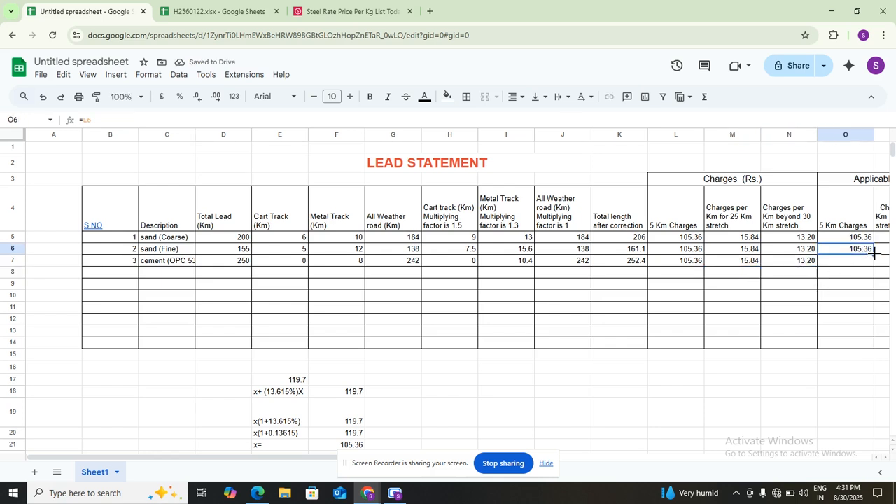
pyautogui.moveTo(874, 255); pyautogui.dragTo(873, 264)
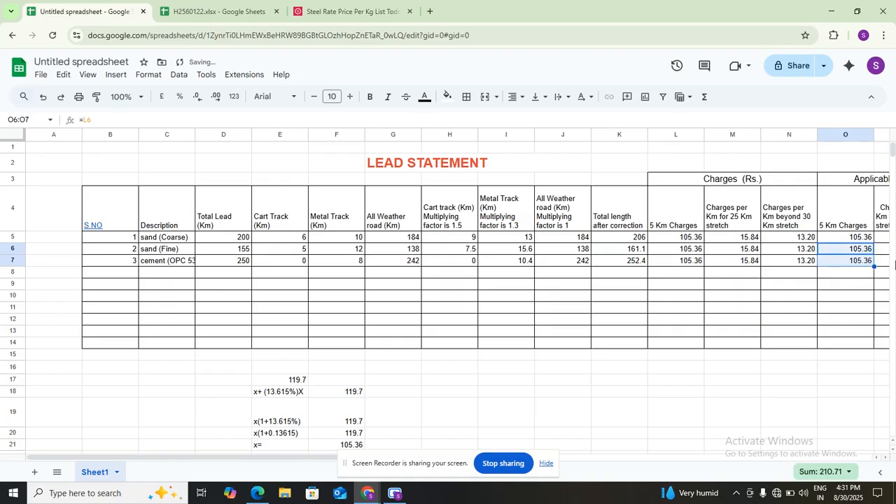
# Step: Fill the row 6 values and formulas from P6 through U6 down to the cement row
pyautogui.hscroll(10, 851, 284)
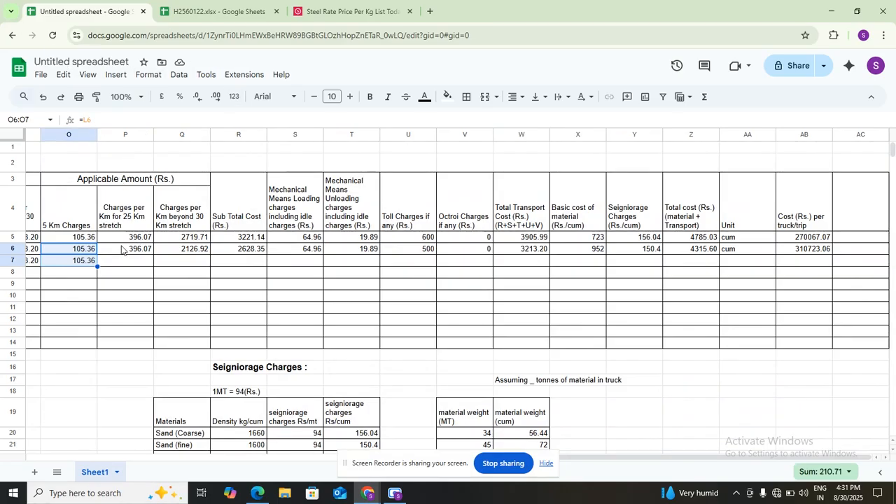
pyautogui.moveTo(126, 248); pyautogui.dragTo(253, 250)
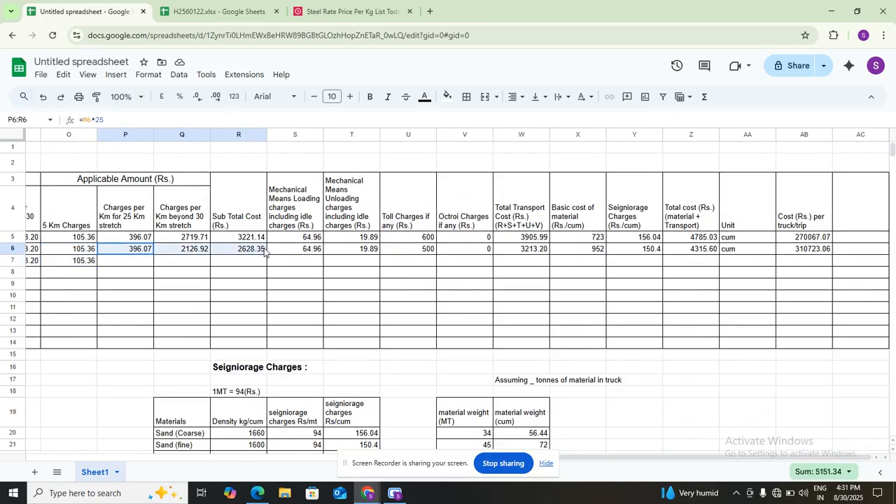
pyautogui.moveTo(266, 252); pyautogui.dragTo(429, 252)
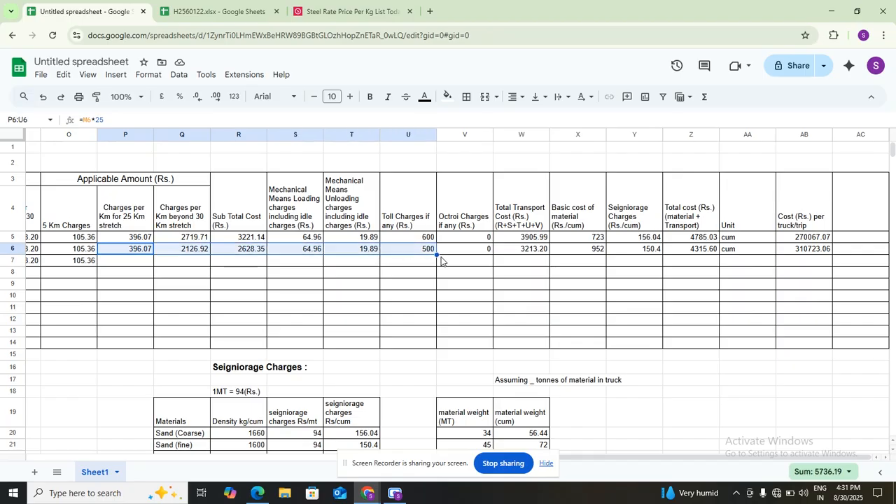
pyautogui.moveTo(437, 257); pyautogui.dragTo(435, 265)
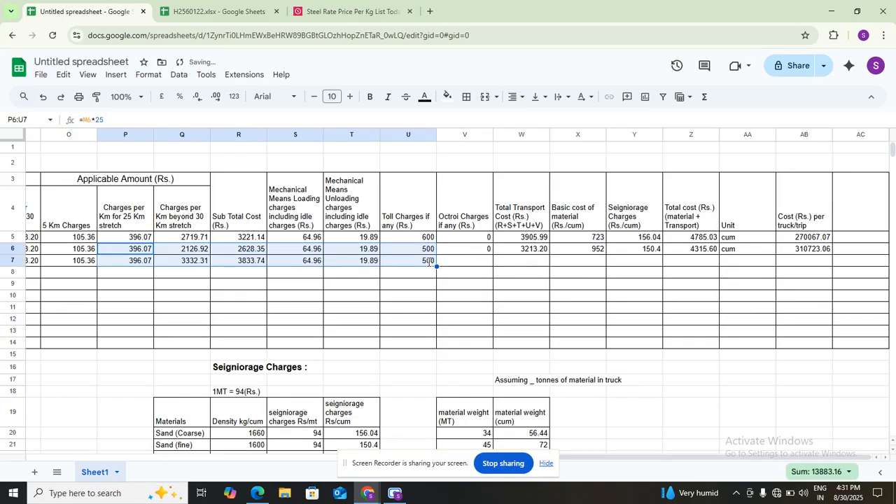
# Step: Set the cement row's toll charges to 1000 and its octroi charges to 0
pyautogui.click(427, 263)
pyautogui.press('BackSpace')
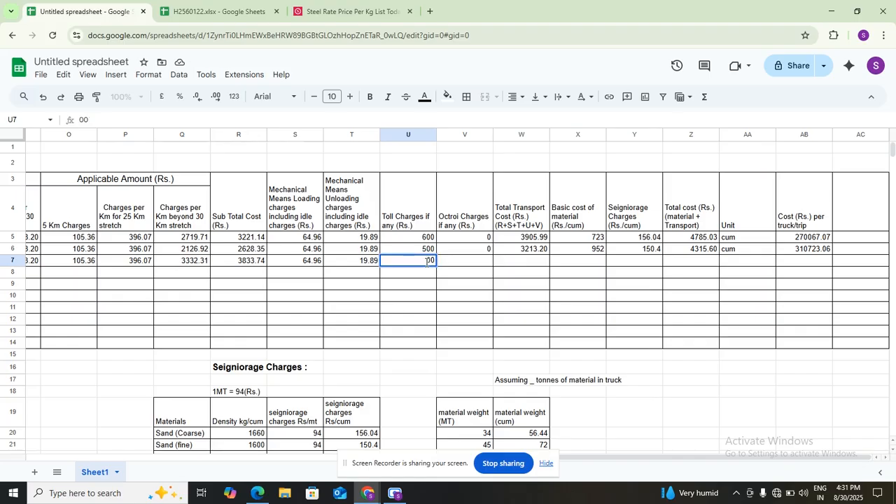
pyautogui.write('10')
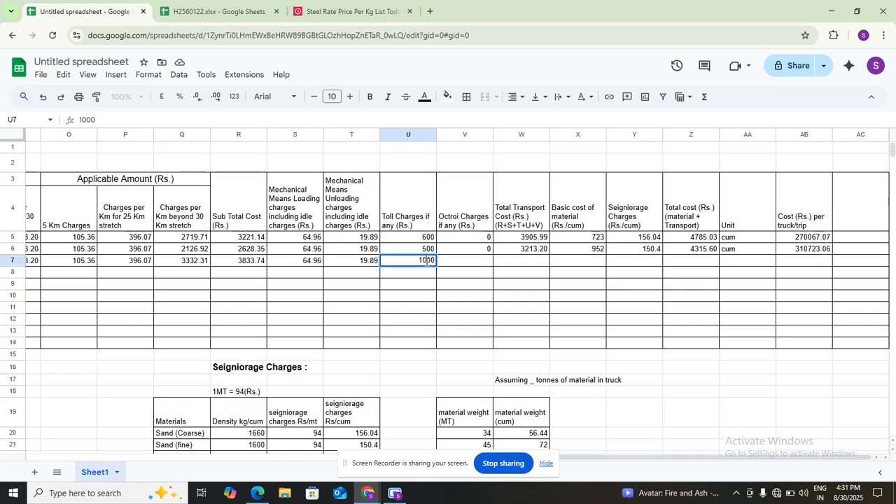
pyautogui.click(470, 262)
pyautogui.write('0')
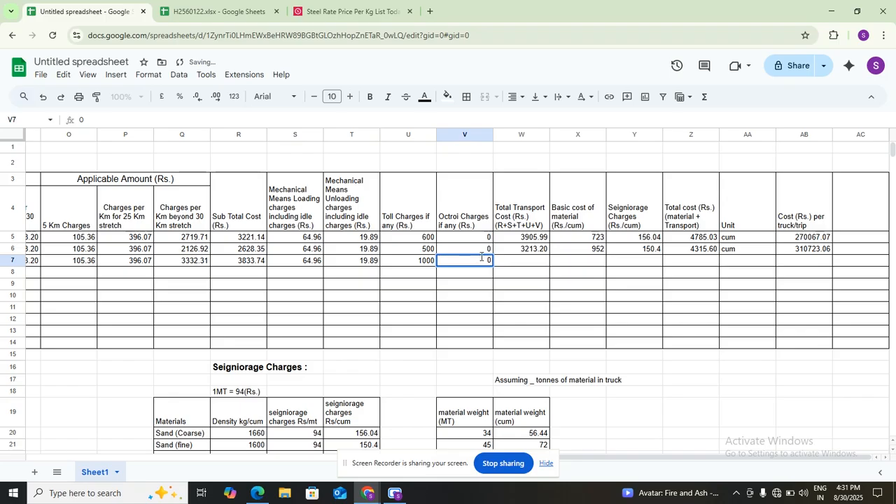
# Step: Fill the Total Transport Cost formula from W6 down through the cement row in W7
pyautogui.click(510, 264)
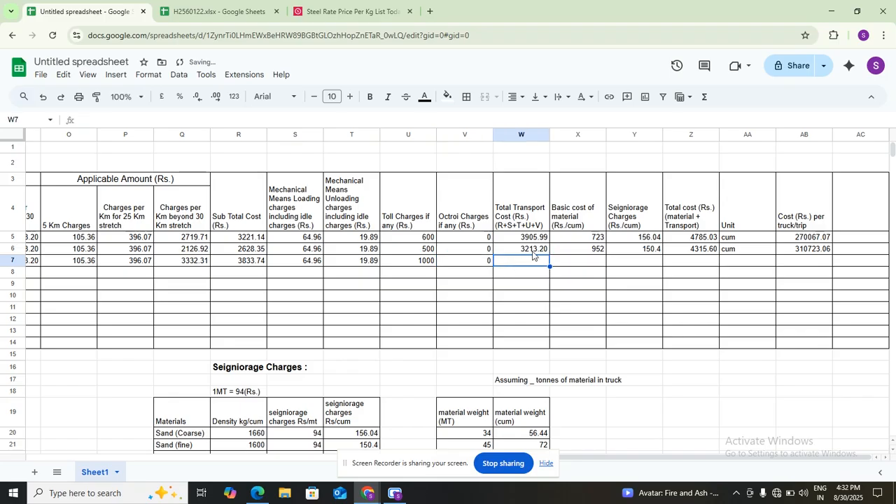
pyautogui.click(536, 257)
pyautogui.moveTo(550, 255); pyautogui.dragTo(550, 277)
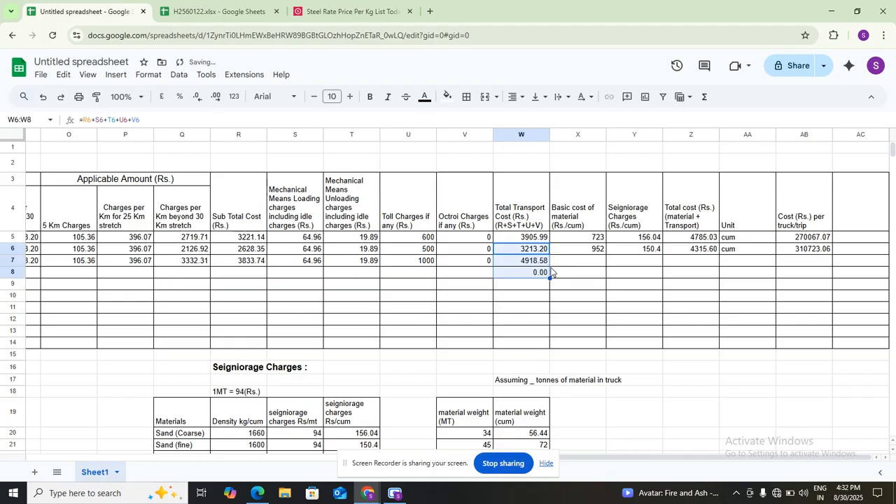
# Step: Clear the surplus Total Transport Cost formula from W8 below the cement row
pyautogui.click(539, 274)
pyautogui.doubleClick(539, 273)
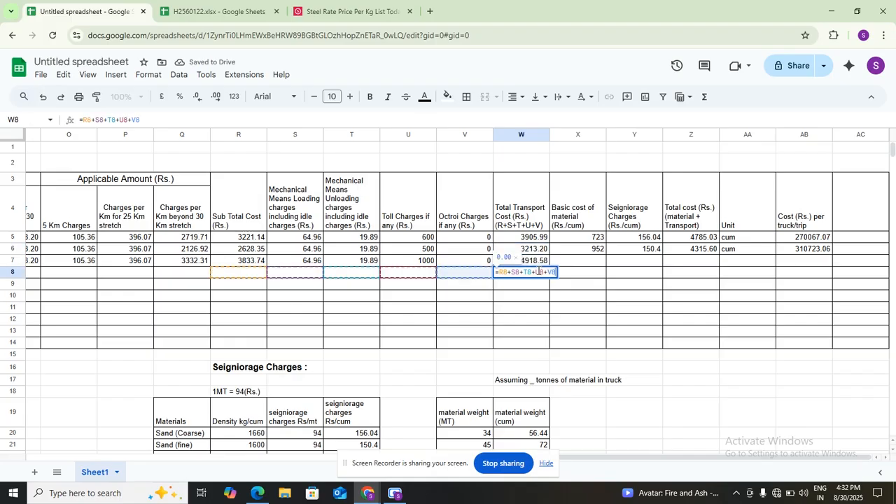
pyautogui.press('BackSpace')
pyautogui.press('BackSpace')
pyautogui.press('BackSpace')
pyautogui.press('BackSpace')
pyautogui.press('BackSpace')
pyautogui.press('BackSpace')
pyautogui.press('BackSpace')
pyautogui.press('BackSpace')
pyautogui.press('BackSpace')
pyautogui.press('BackSpace')
pyautogui.press('BackSpace')
pyautogui.press('BackSpace')
pyautogui.press('BackSpace')
pyautogui.press('BackSpace')
pyautogui.press('BackSpace')
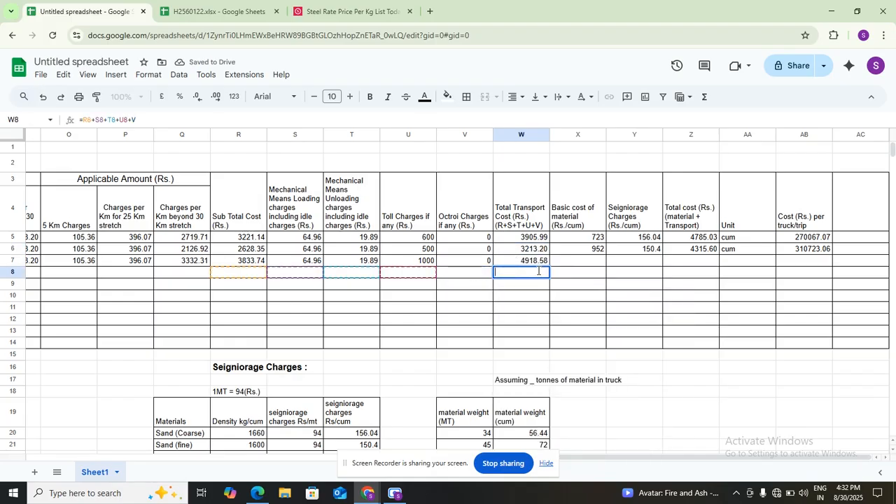
# Step: Look up the Ordinary Portland Cement rate in the Telangana schedule of rates PDF and enter the cement's basic cost in X7 as =5100*1.44
pyautogui.click(570, 265)
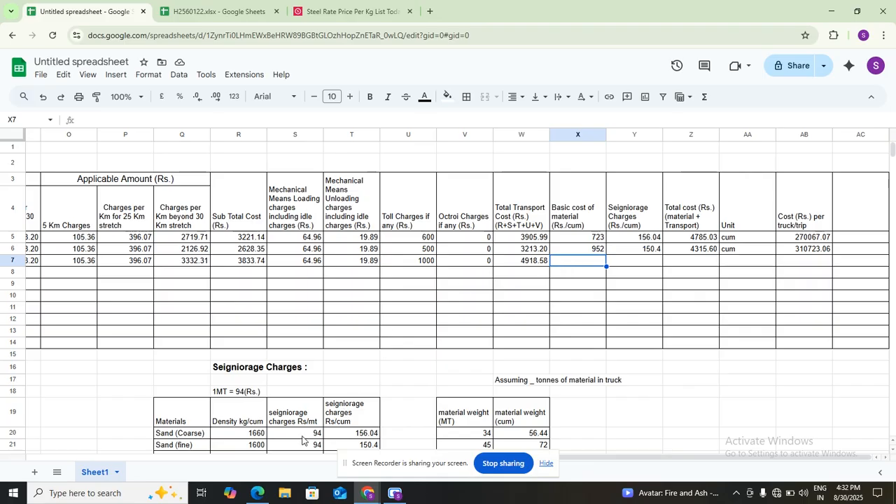
pyautogui.click(259, 492)
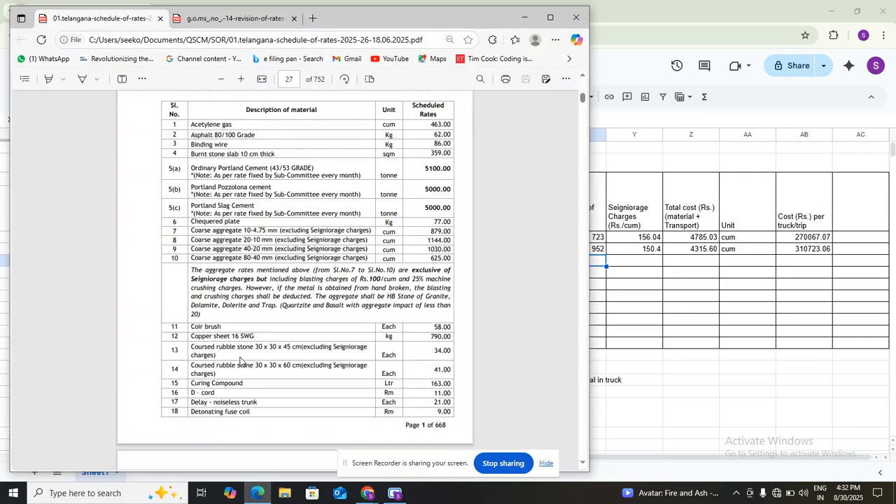
pyautogui.scroll(2, 250, 279)
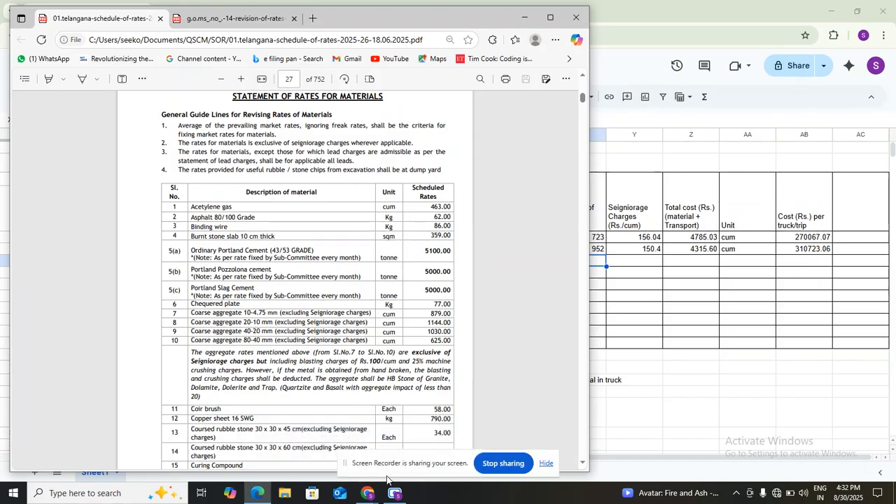
pyautogui.moveTo(369, 492)
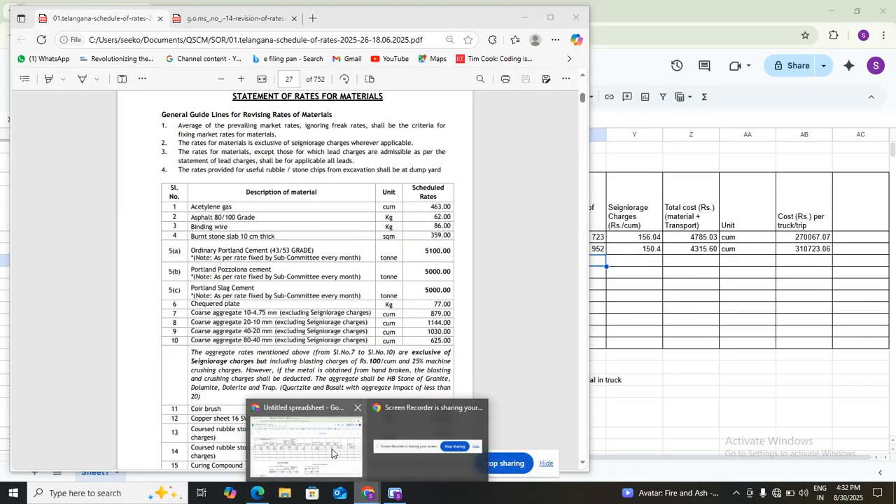
pyautogui.click(332, 453)
pyautogui.doubleClick(578, 261)
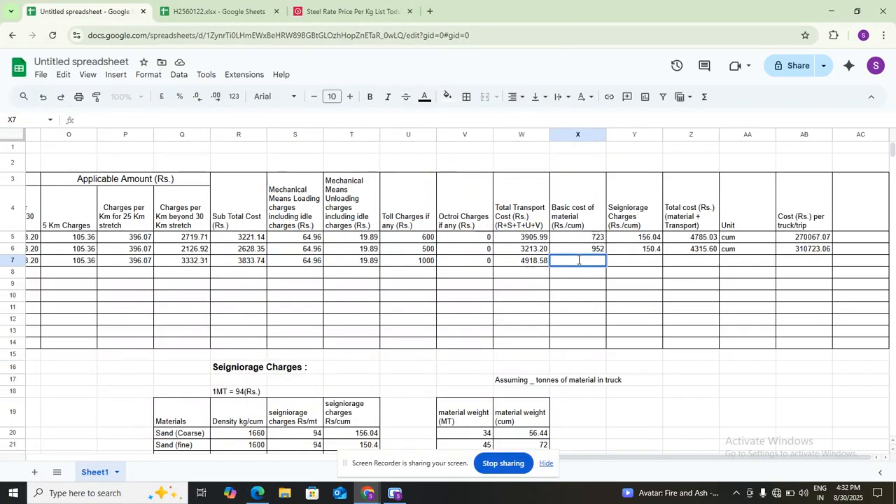
pyautogui.write('=')
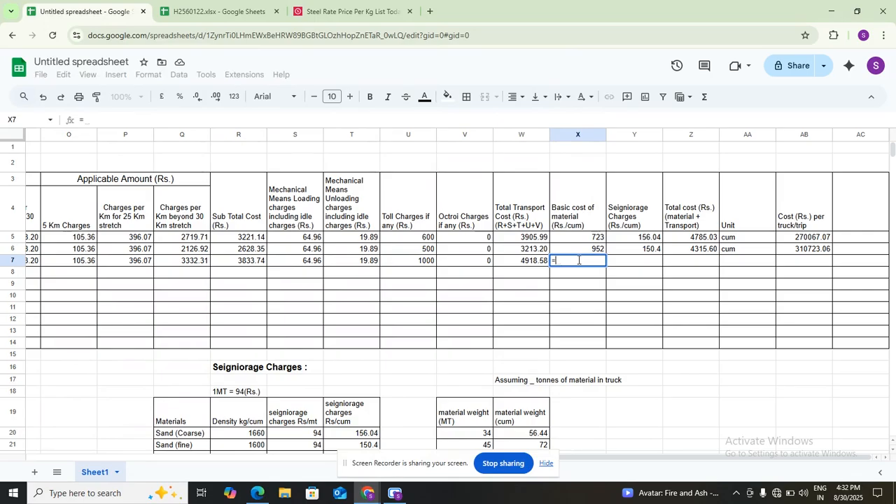
pyautogui.write('51')
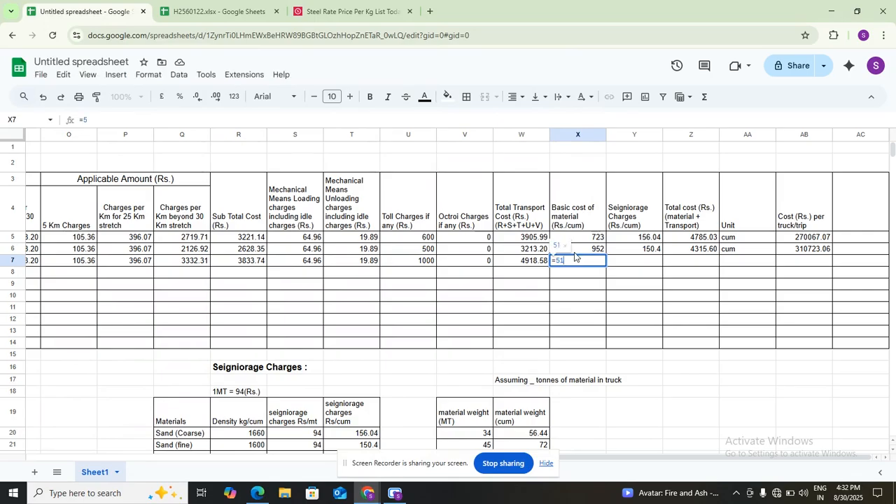
pyautogui.write('00*')
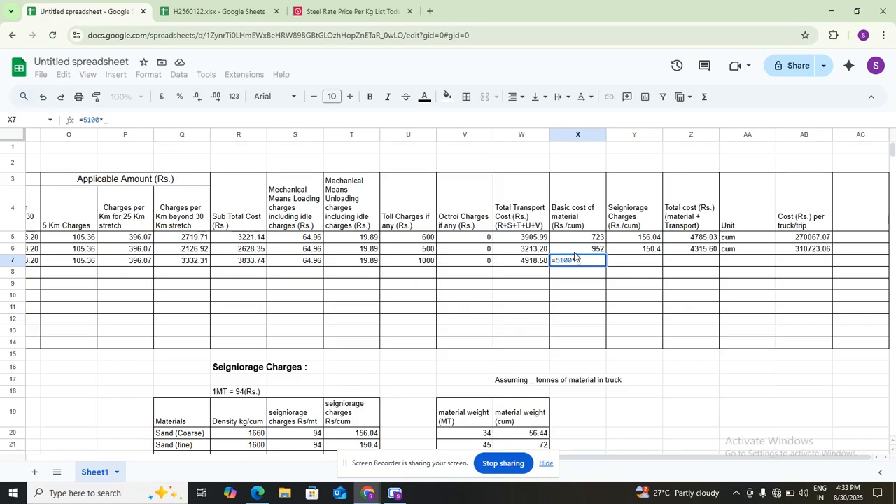
pyautogui.write('1.44')
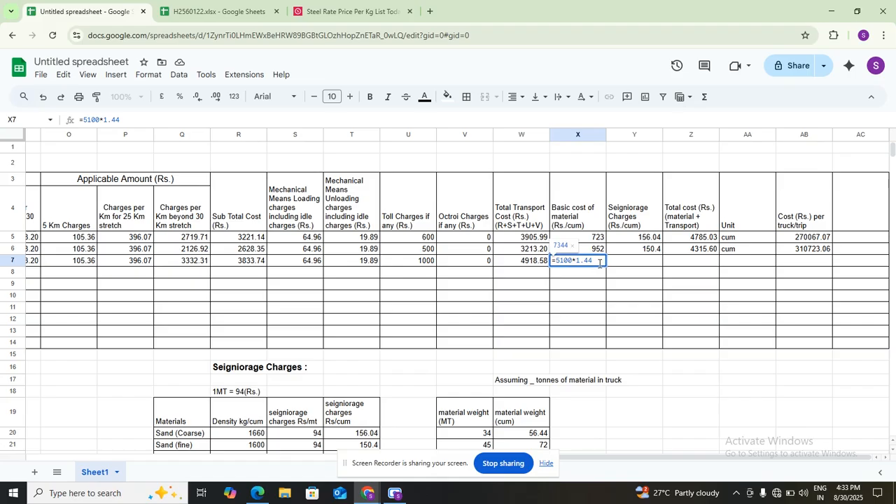
pyautogui.press('Return')
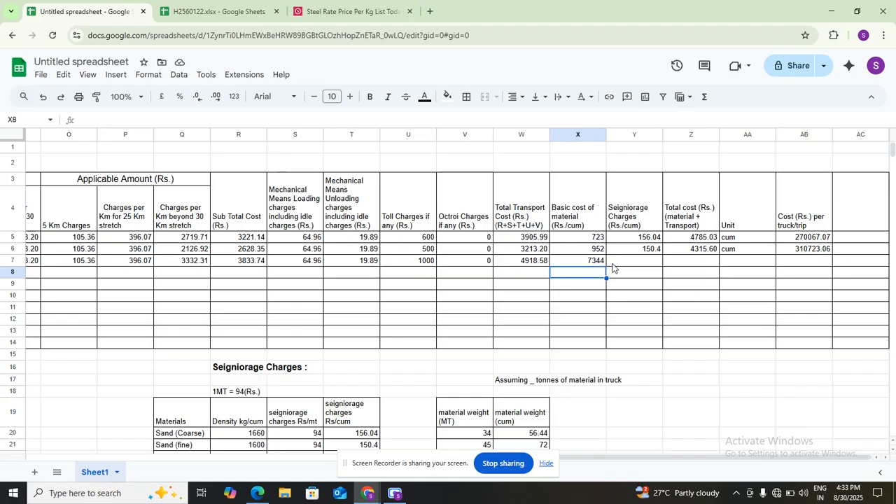
# Step: Look through the Schedule I to III rates in the seigniorage fee revision PDF for a cement rate and return to the lead statement spreadsheet
pyautogui.click(638, 263)
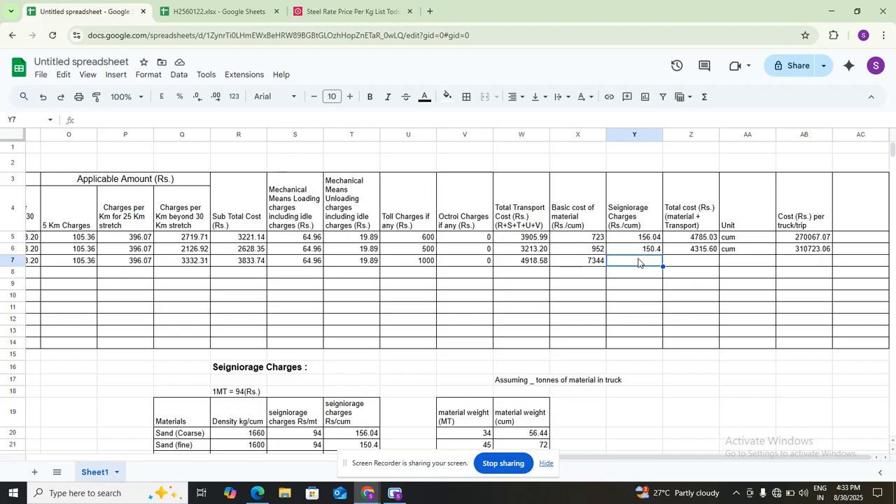
pyautogui.click(259, 496)
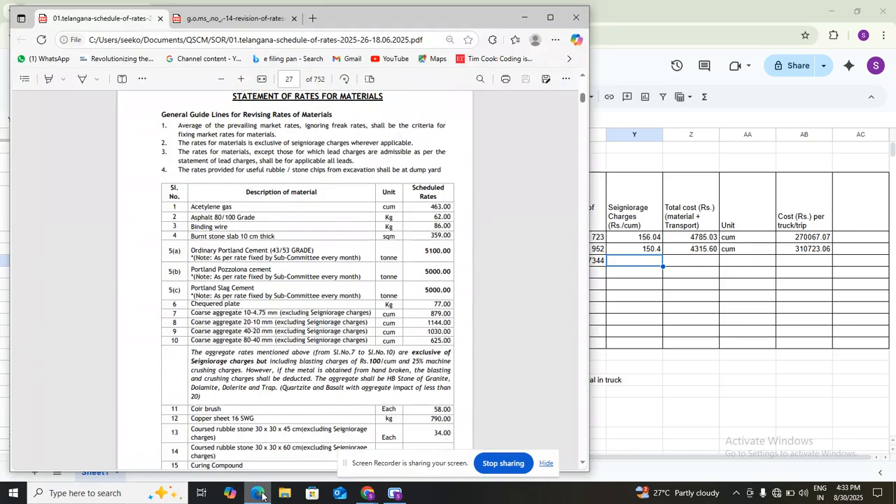
pyautogui.click(186, 10)
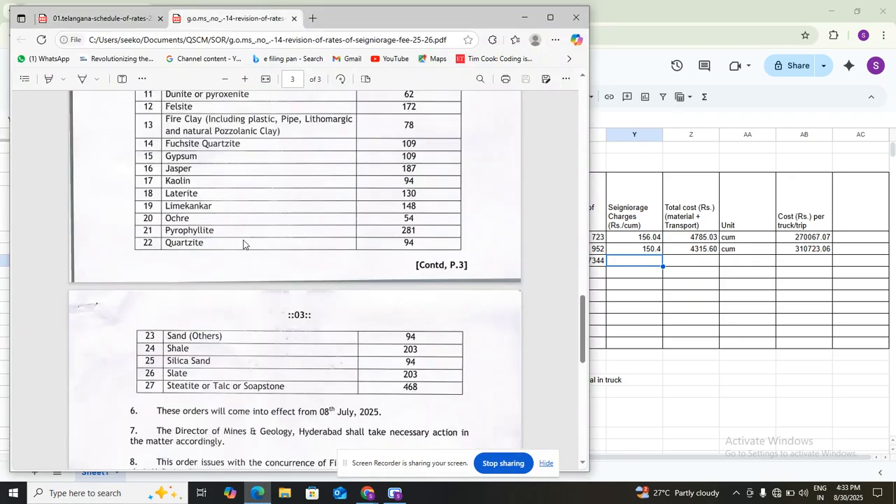
pyautogui.scroll(5, 243, 244)
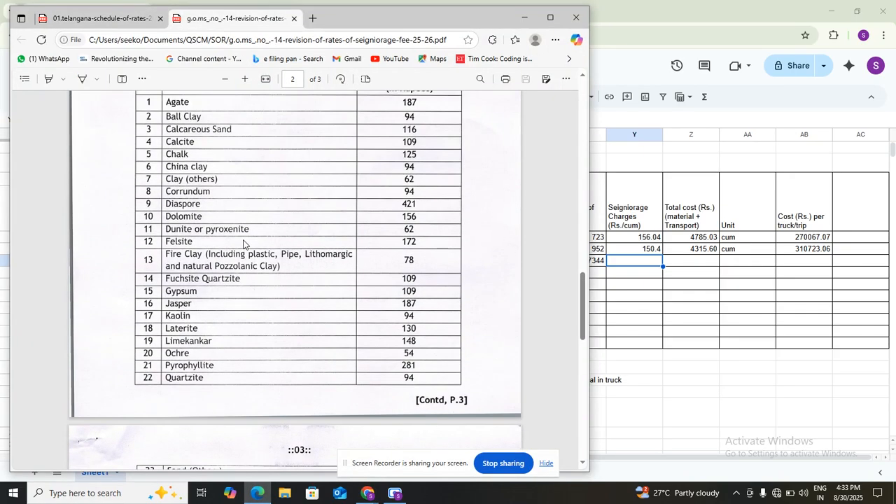
pyautogui.scroll(5, 243, 244)
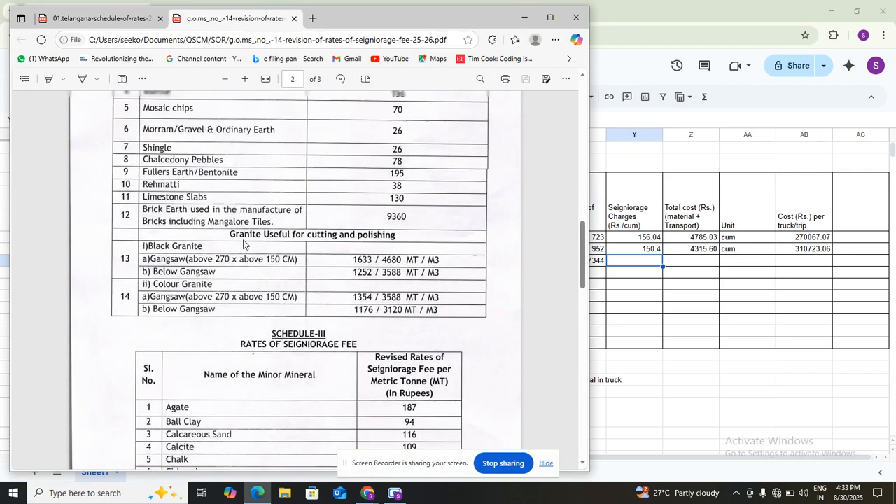
pyautogui.scroll(1, 243, 244)
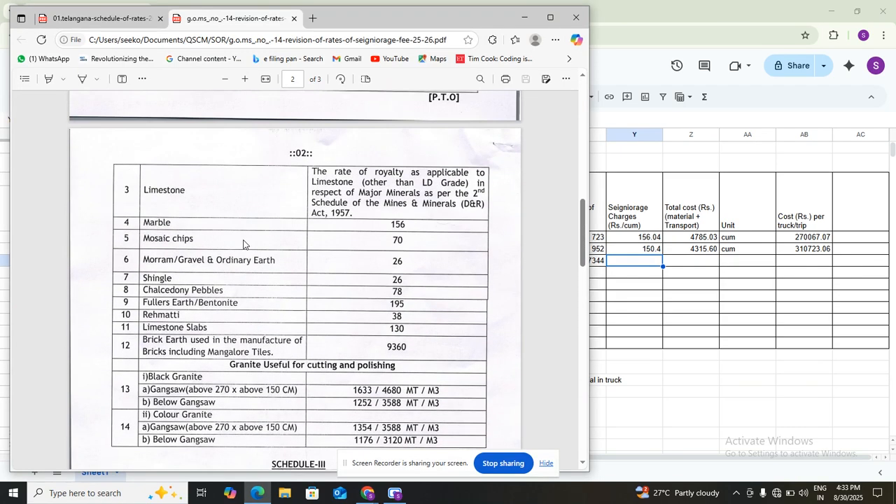
pyautogui.scroll(2, 243, 244)
pyautogui.scroll(1, 243, 244)
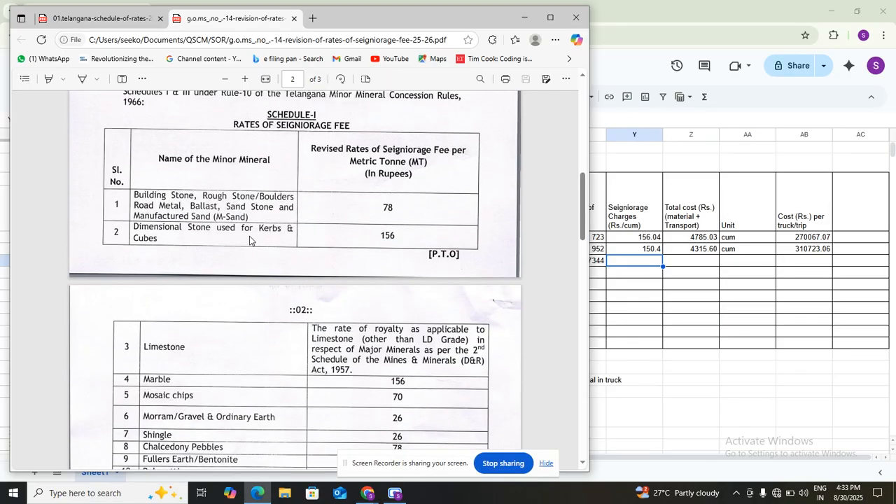
pyautogui.scroll(-1, 247, 315)
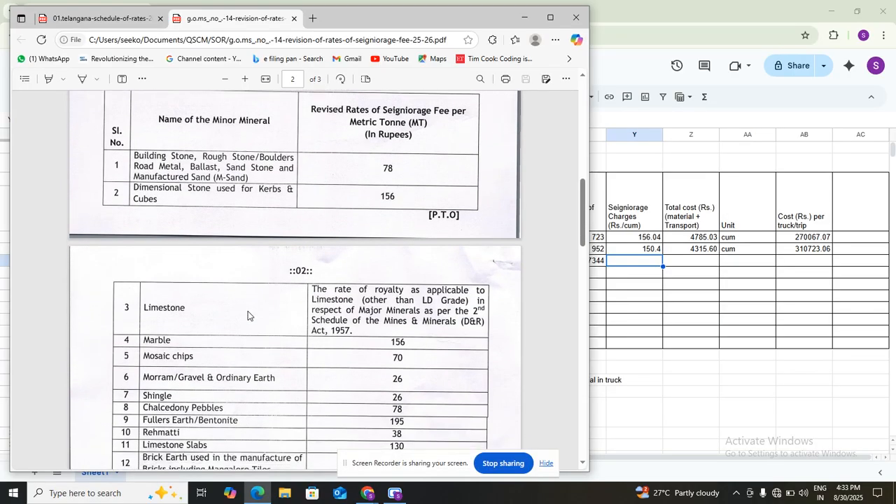
pyautogui.scroll(-1, 248, 315)
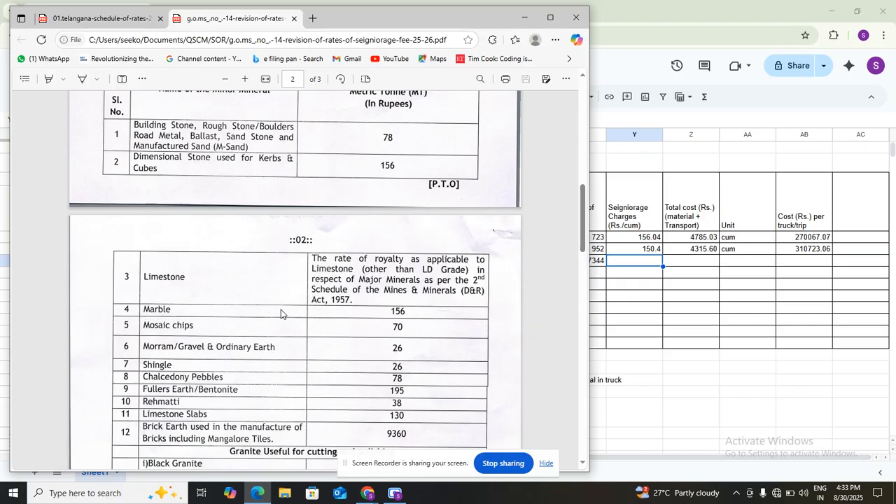
pyautogui.scroll(-3, 280, 310)
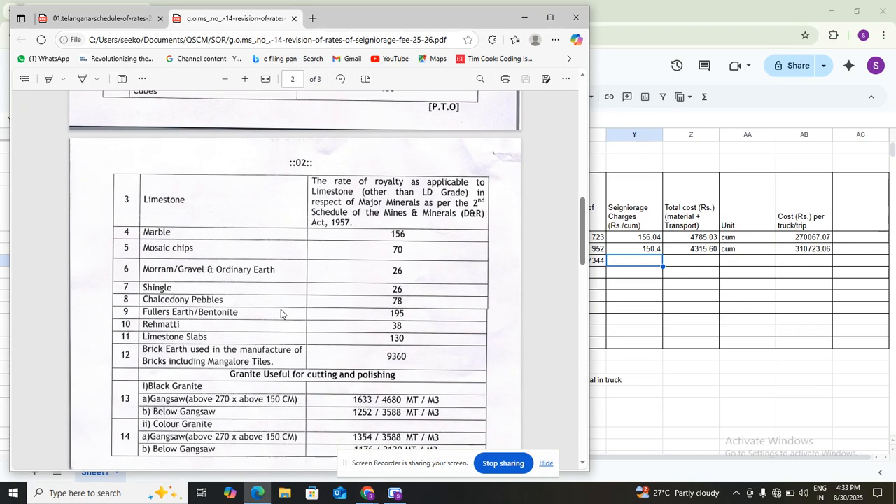
pyautogui.scroll(-3, 281, 314)
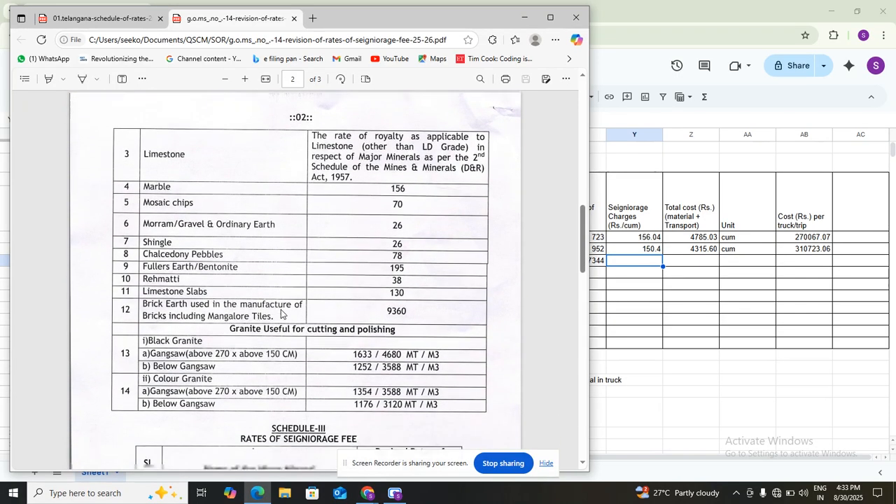
pyautogui.scroll(-2, 281, 314)
pyautogui.scroll(-2, 281, 314)
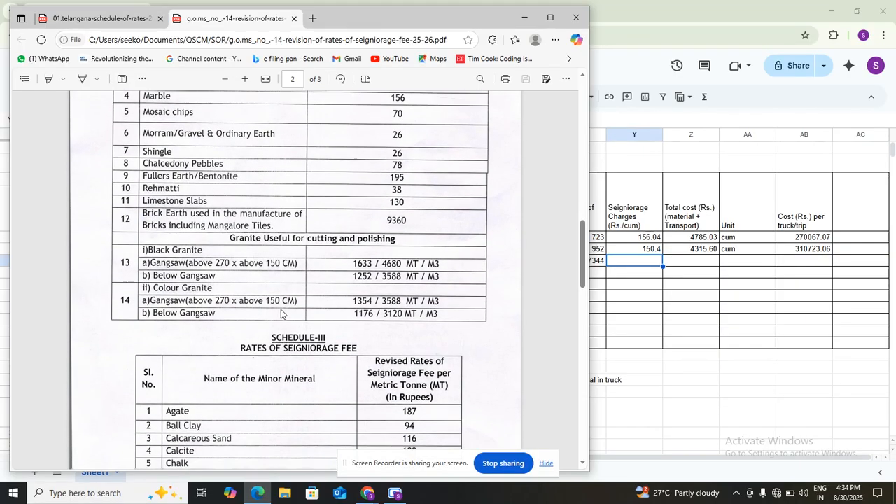
pyautogui.scroll(-3, 281, 314)
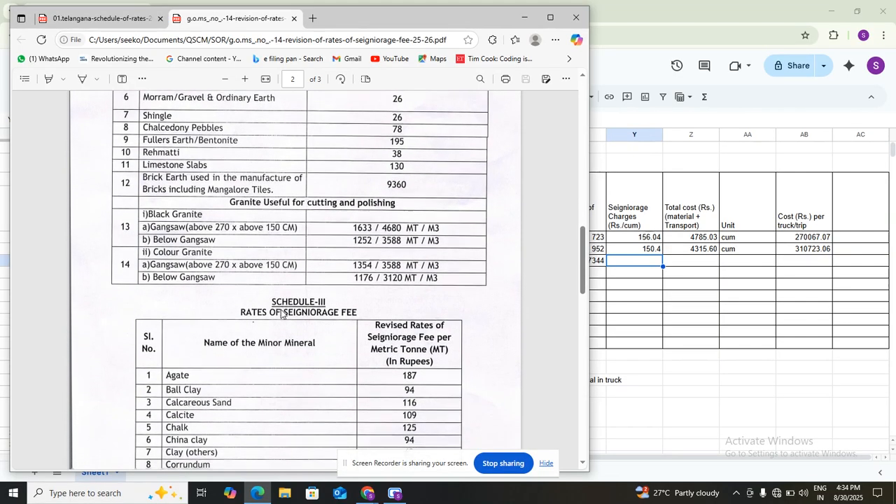
pyautogui.scroll(-4, 281, 309)
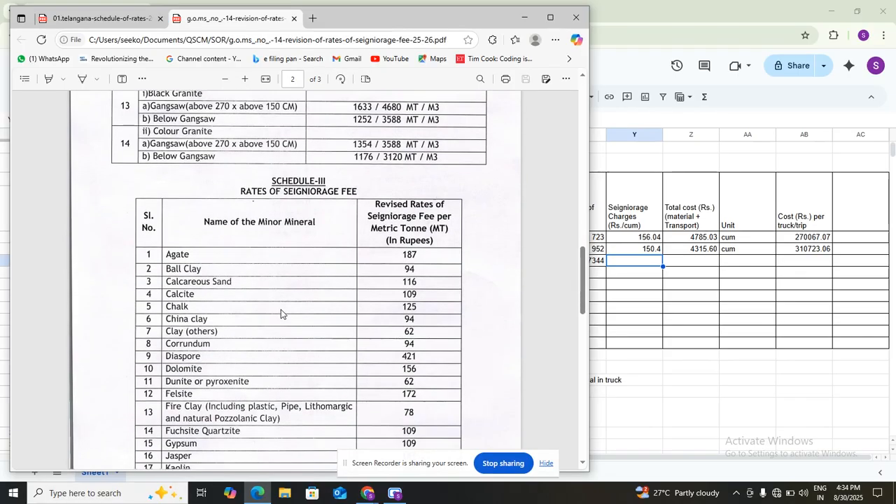
pyautogui.scroll(-1, 281, 309)
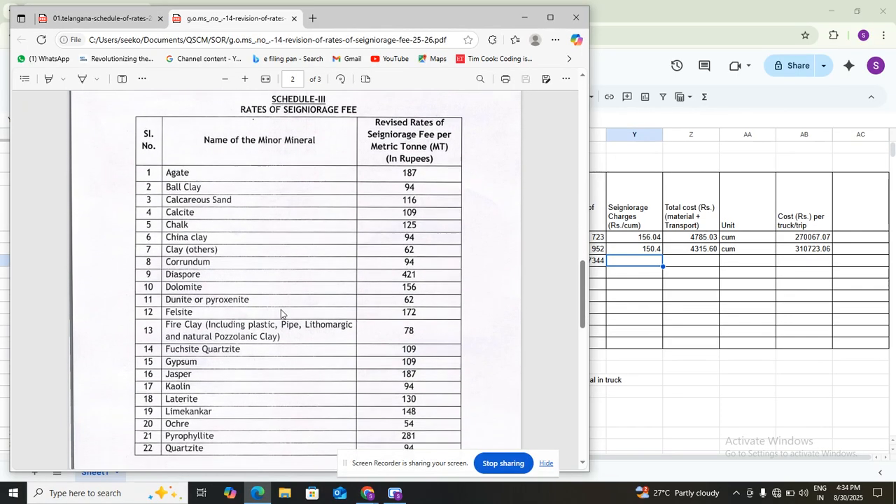
pyautogui.scroll(7, 281, 314)
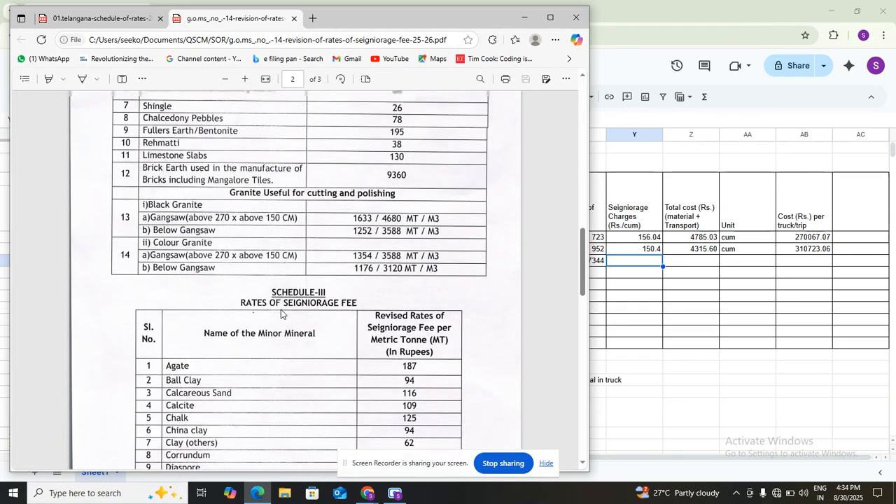
pyautogui.scroll(4, 281, 314)
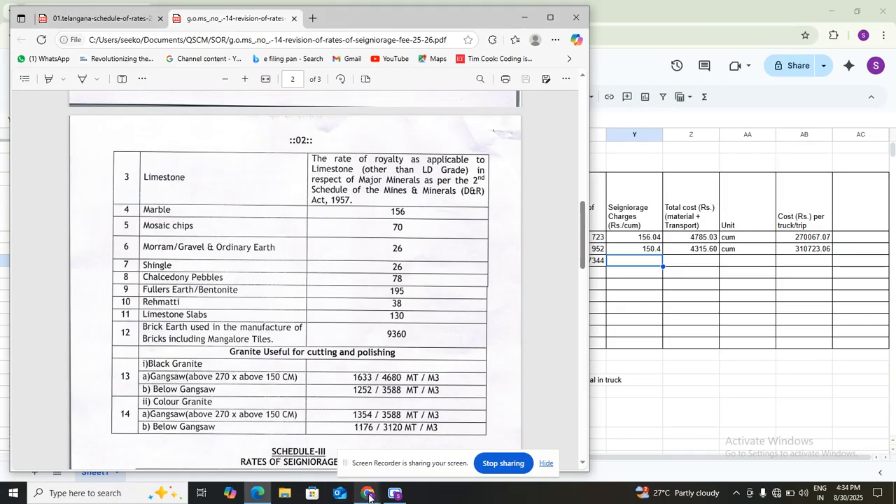
pyautogui.moveTo(367, 491)
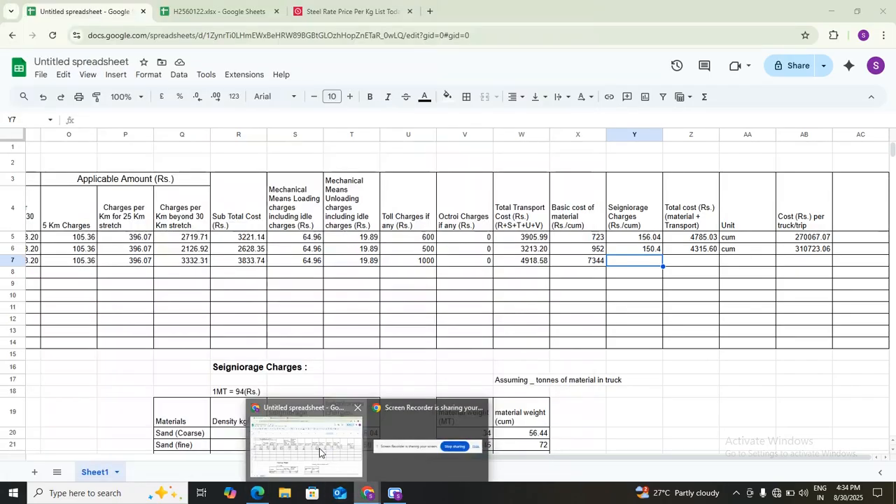
pyautogui.click(319, 451)
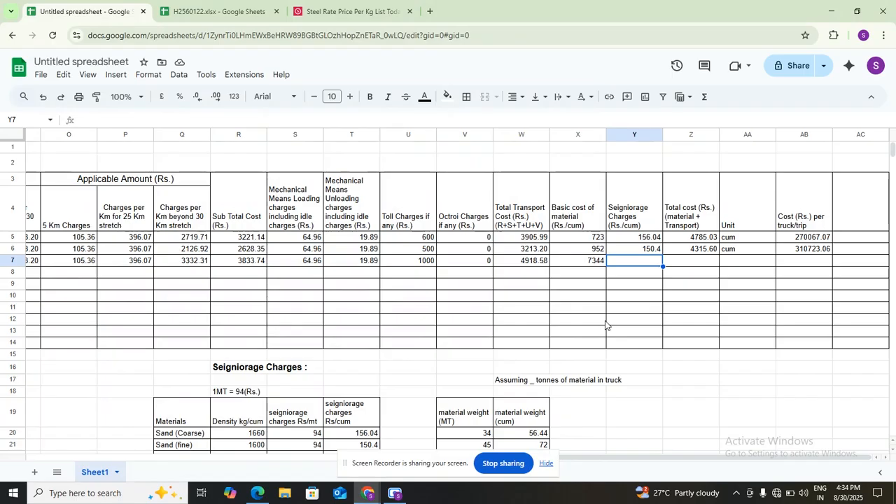
pyautogui.write('156')
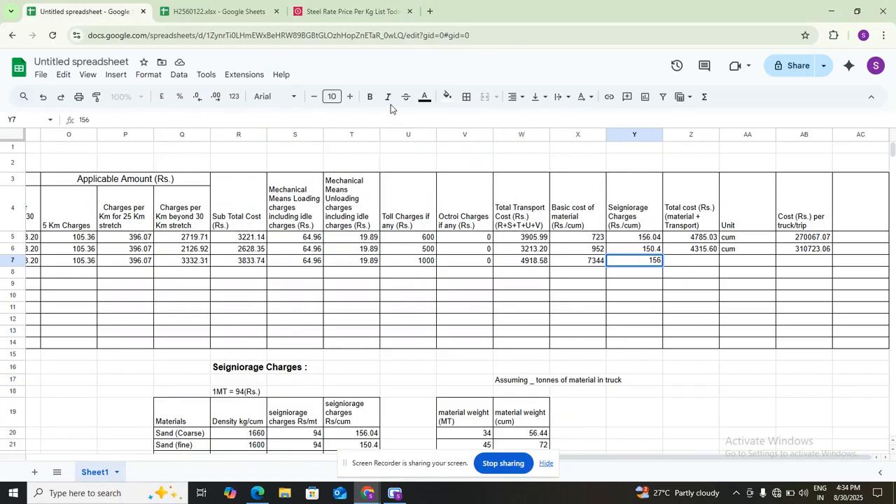
pyautogui.click(689, 264)
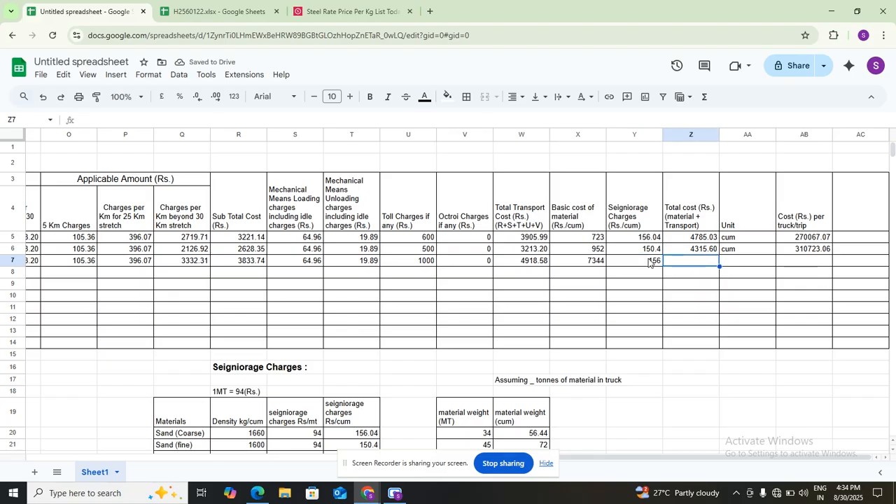
pyautogui.scroll(-3, 626, 309)
pyautogui.scroll(3, 626, 309)
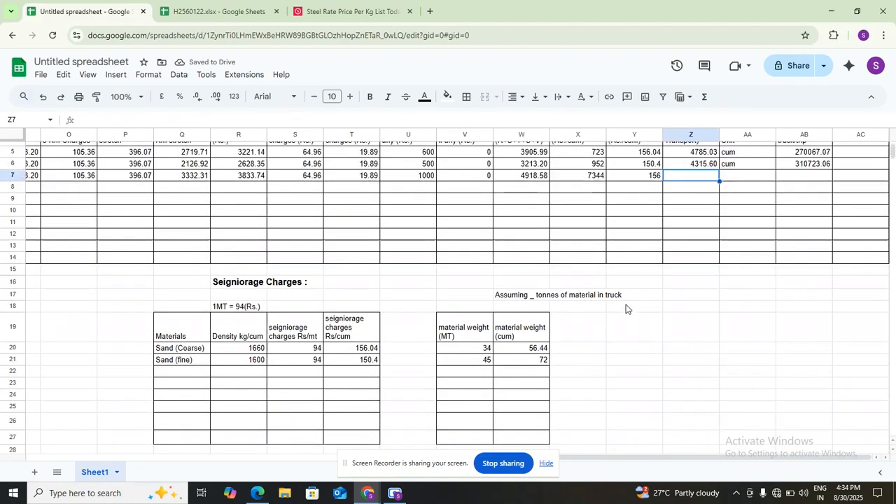
pyautogui.click(655, 266)
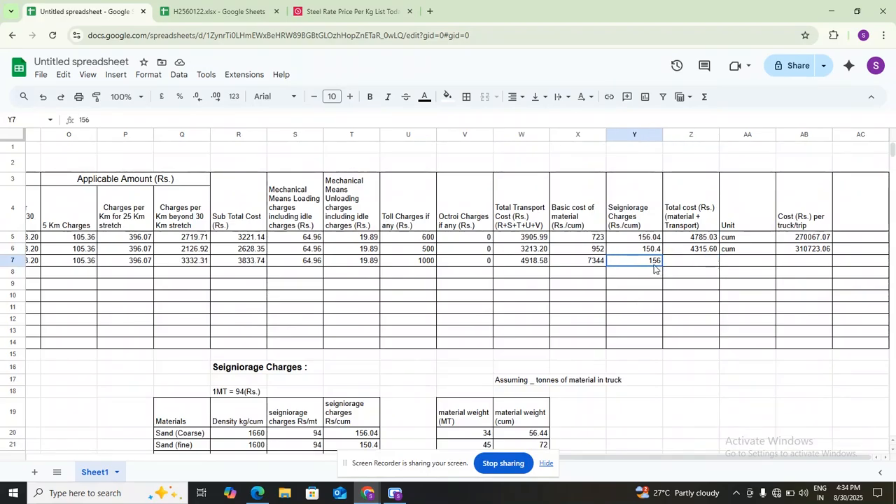
pyautogui.press('Delete')
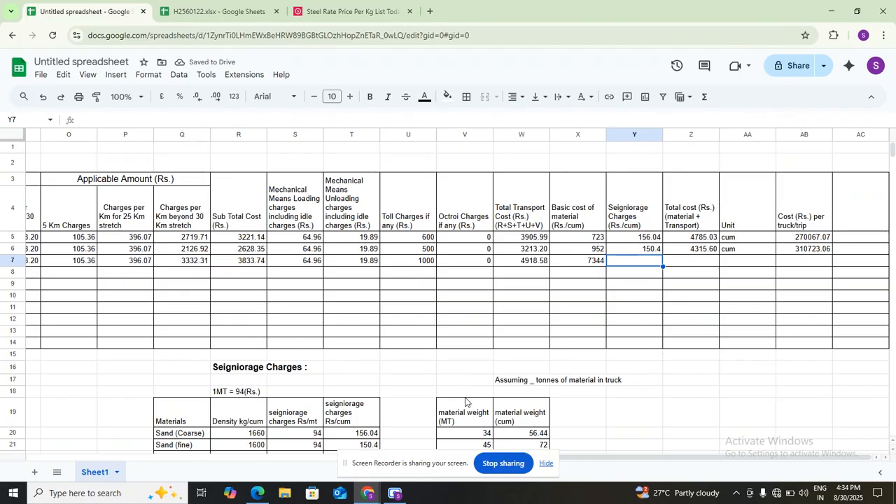
# Step: Add a cement row to the Seigniorage Charges table in row 22 with density 1440 kg/cum and seigniorage charges of 156 Rs/mt
pyautogui.scroll(-1, 302, 415)
pyautogui.scroll(-2, 303, 414)
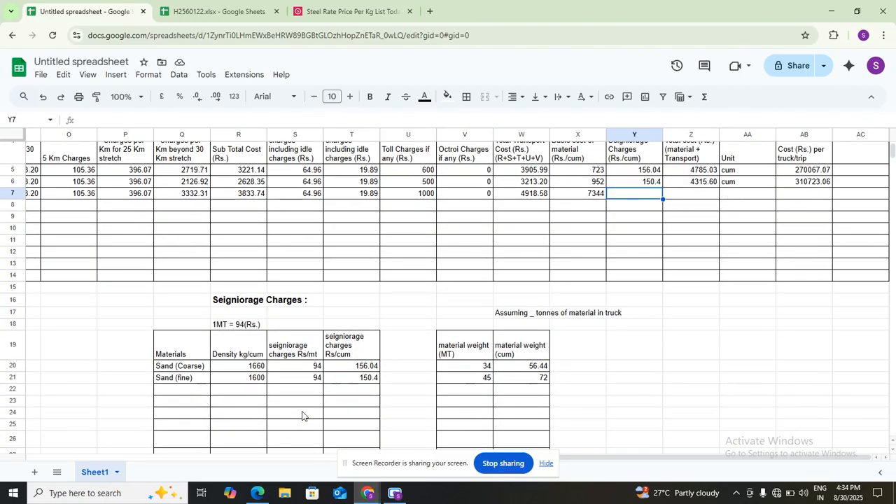
pyautogui.click(186, 388)
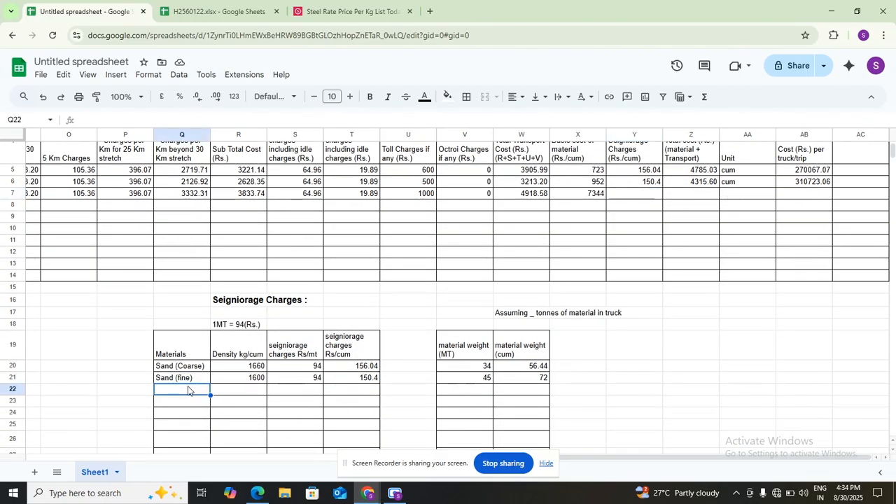
pyautogui.write('cement')
pyautogui.click(230, 390)
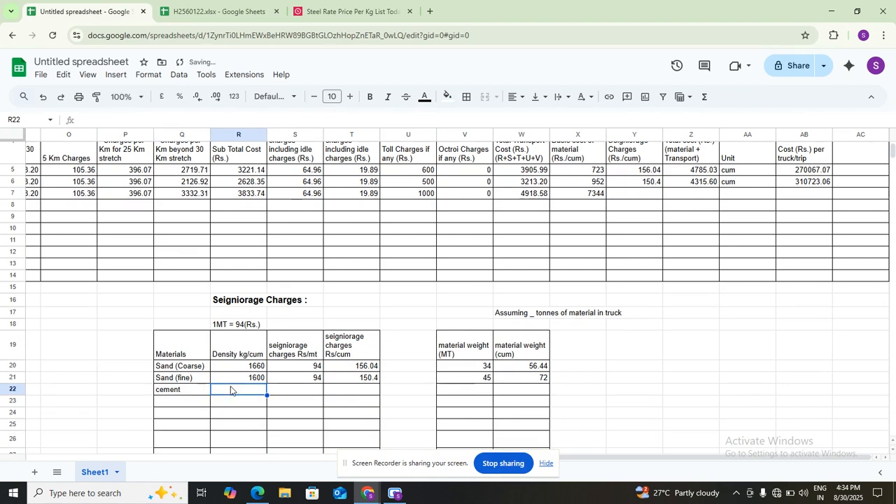
pyautogui.write('1444')
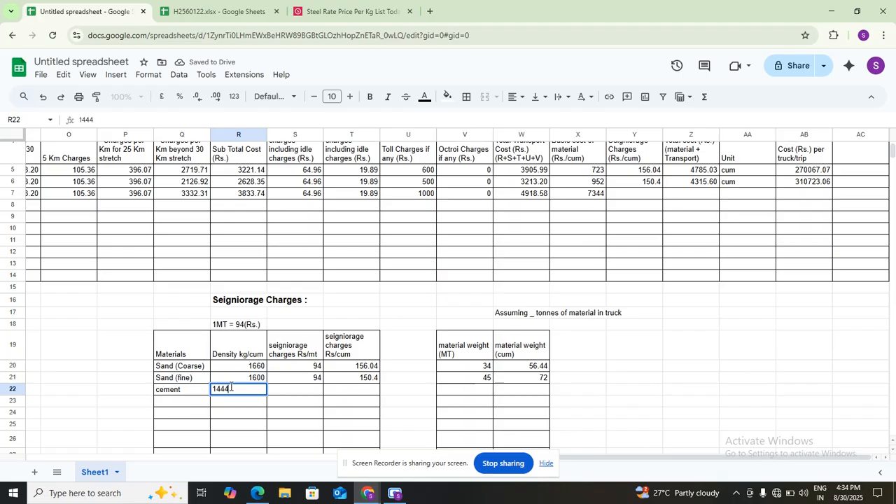
pyautogui.write('0')
pyautogui.click(283, 392)
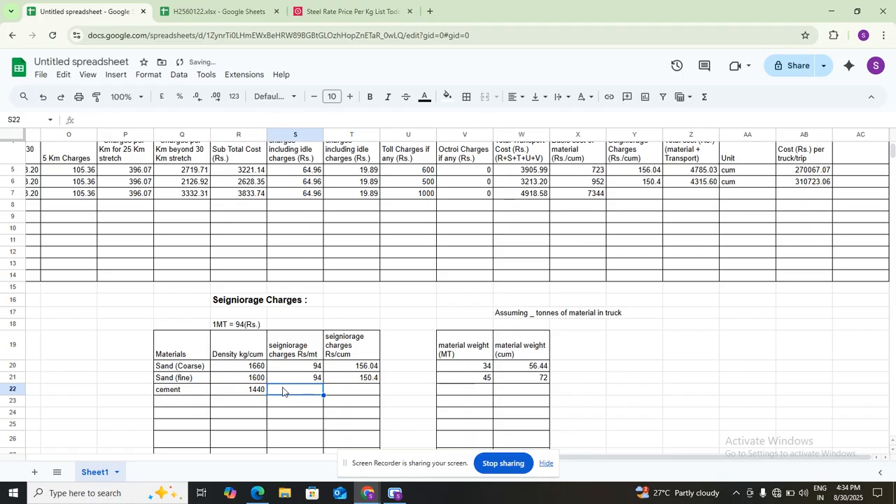
pyautogui.write('156')
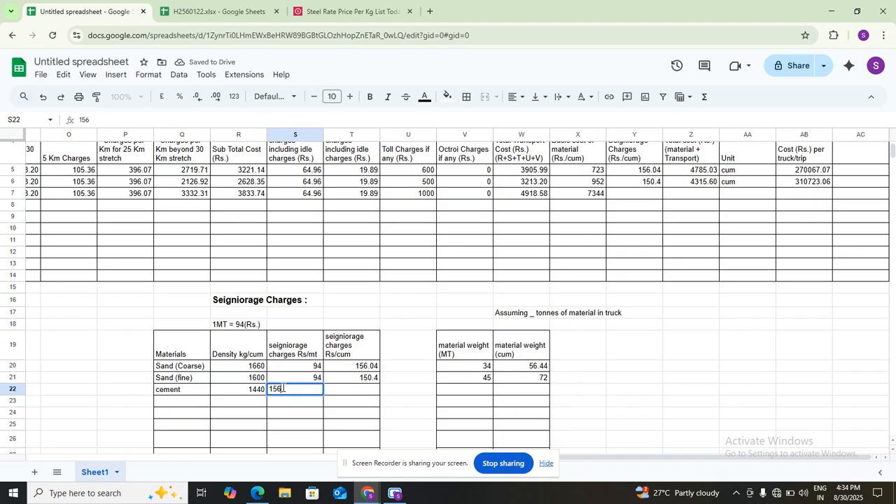
# Step: Fill the seigniorage charges Rs/cum formula from T21 down into the cement row in T22
pyautogui.click(350, 391)
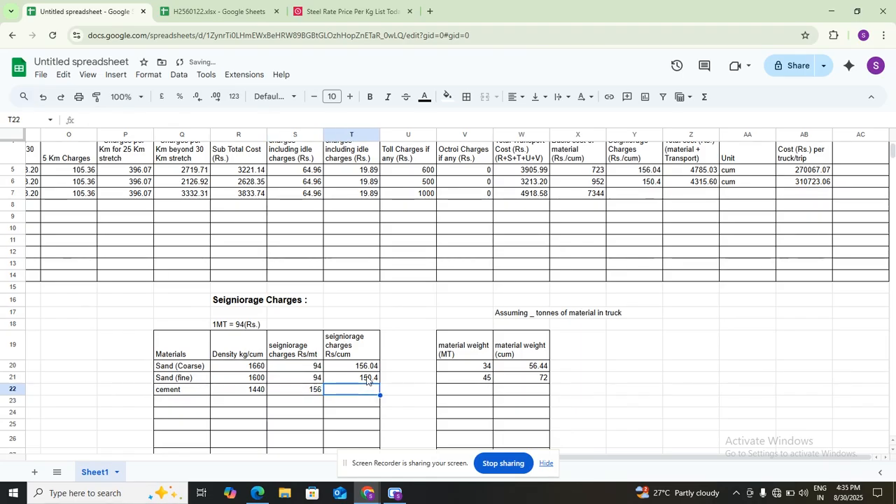
pyautogui.click(367, 379)
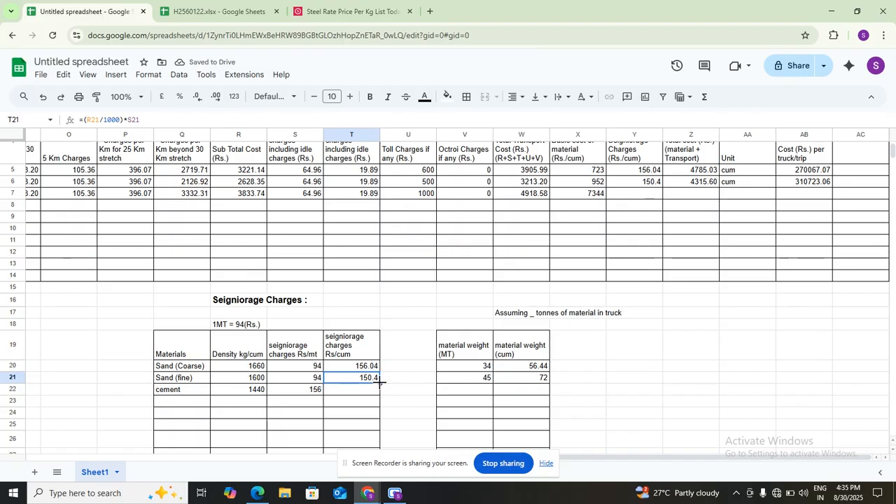
pyautogui.moveTo(379, 383); pyautogui.dragTo(379, 394)
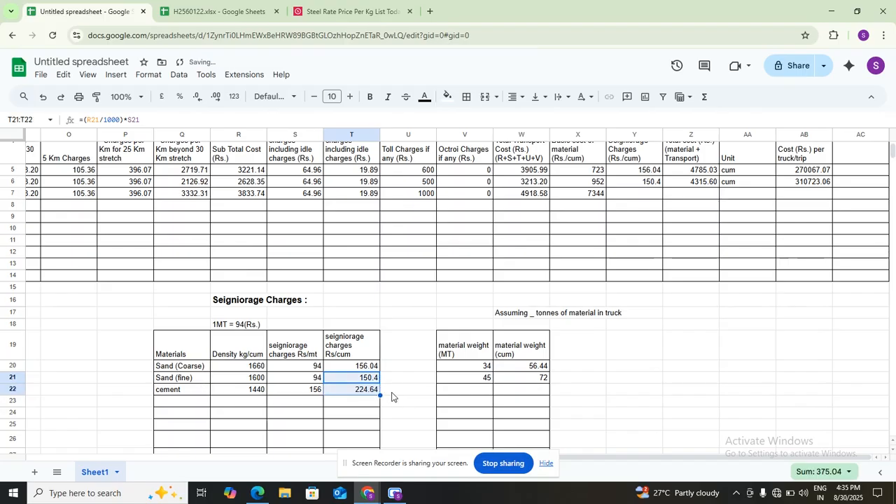
pyautogui.click(393, 394)
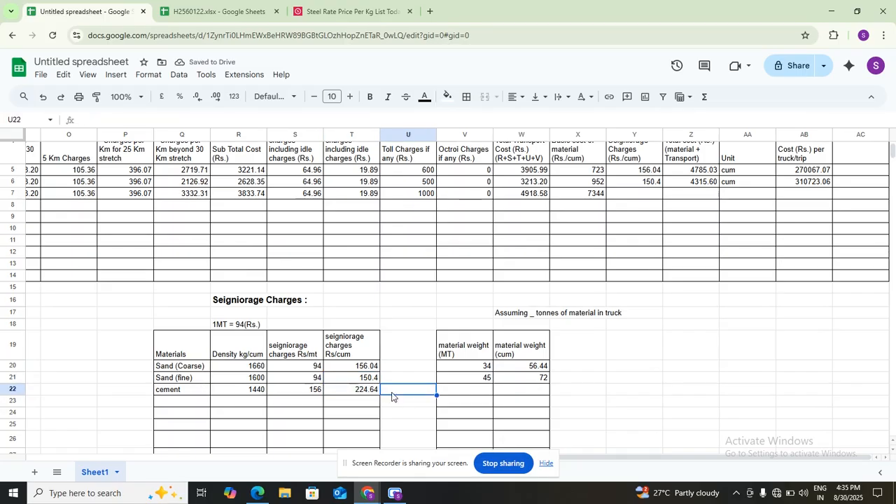
# Step: Enter a cement material weight of 48 MT in V22 and fill the material weight (cum) formula from W21 down to W22
pyautogui.click(462, 392)
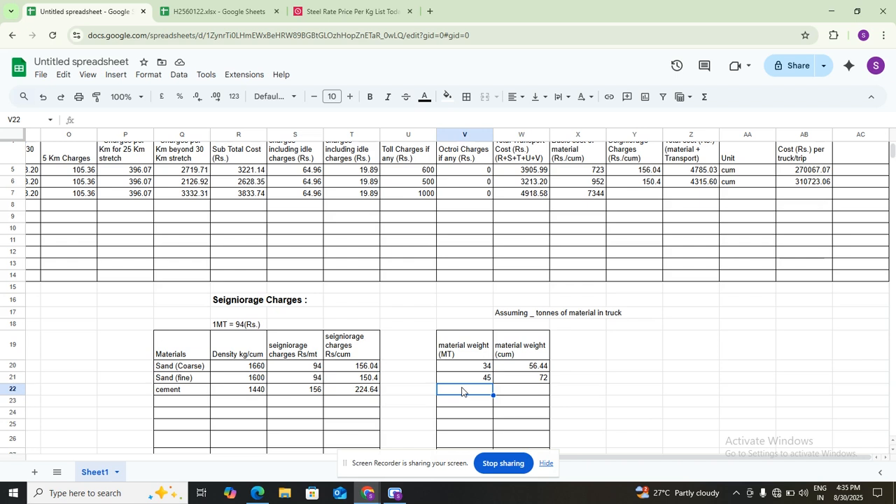
pyautogui.write('48')
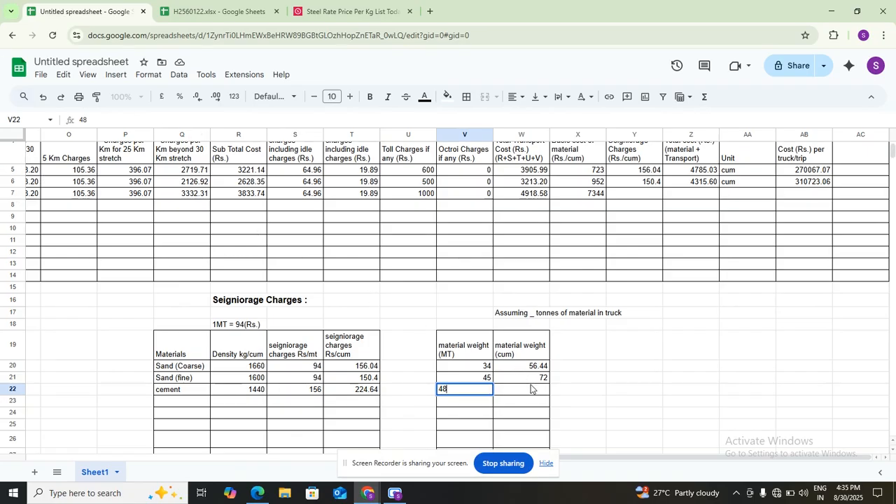
pyautogui.click(530, 379)
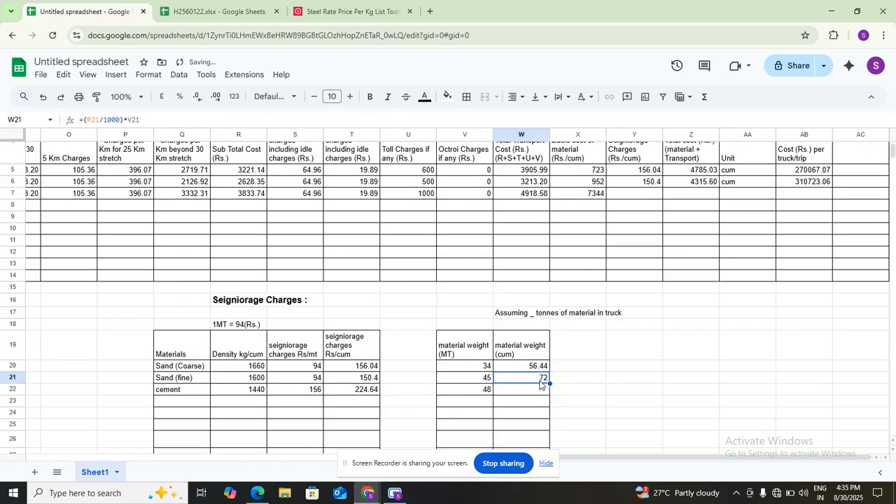
pyautogui.moveTo(550, 384); pyautogui.dragTo(548, 394)
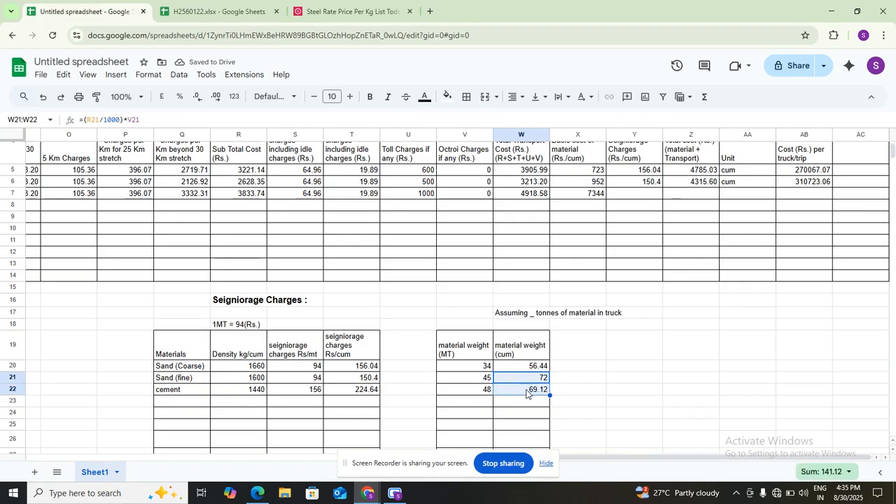
# Step: Link the cement row's seigniorage charges in Y7 to the Seigniorage Charges table with the formula =T22
pyautogui.scroll(3, 607, 297)
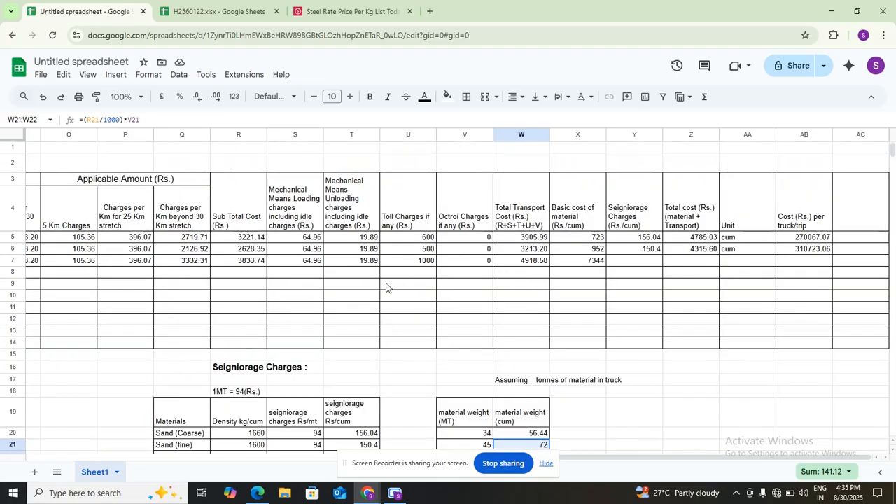
pyautogui.click(650, 251)
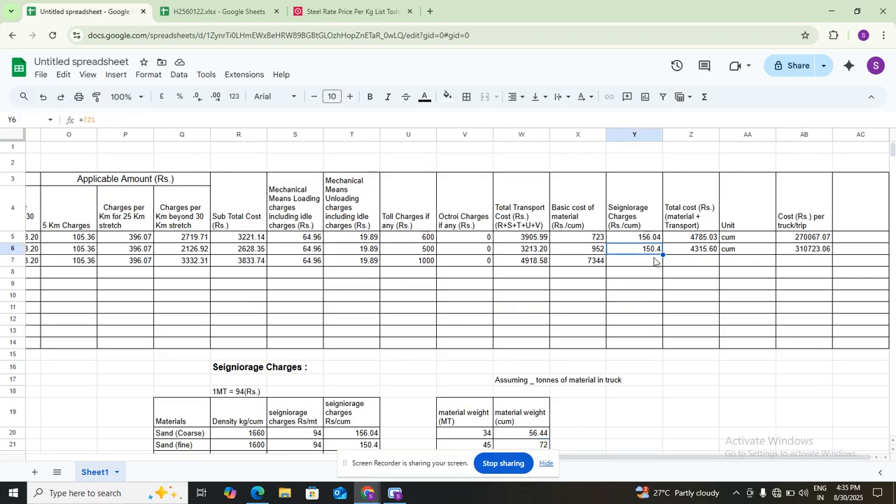
pyautogui.click(654, 261)
pyautogui.scroll(-2, 570, 343)
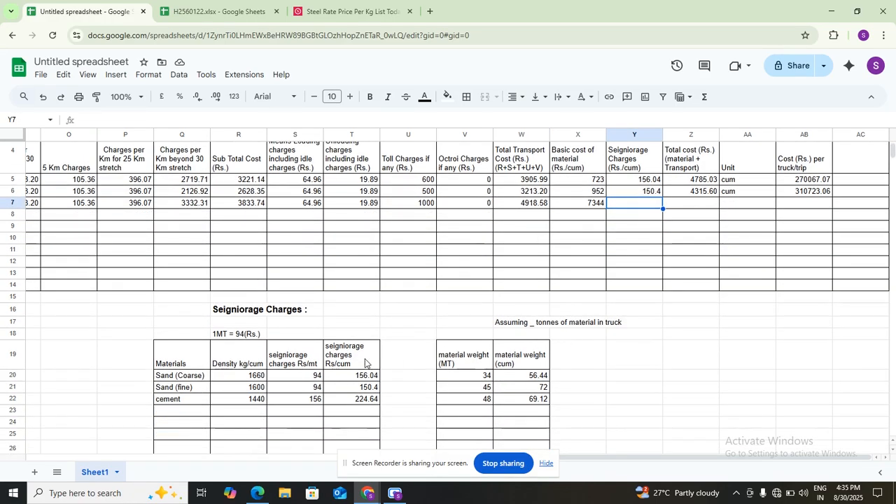
pyautogui.click(370, 400)
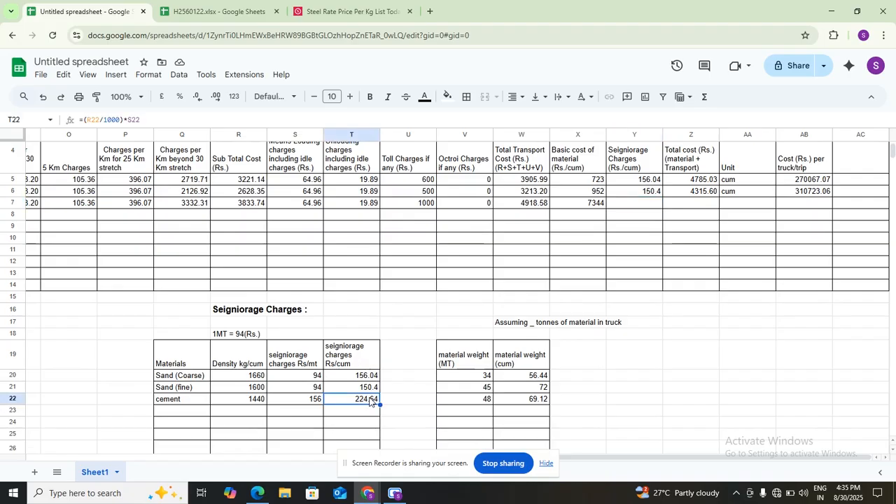
pyautogui.click(628, 204)
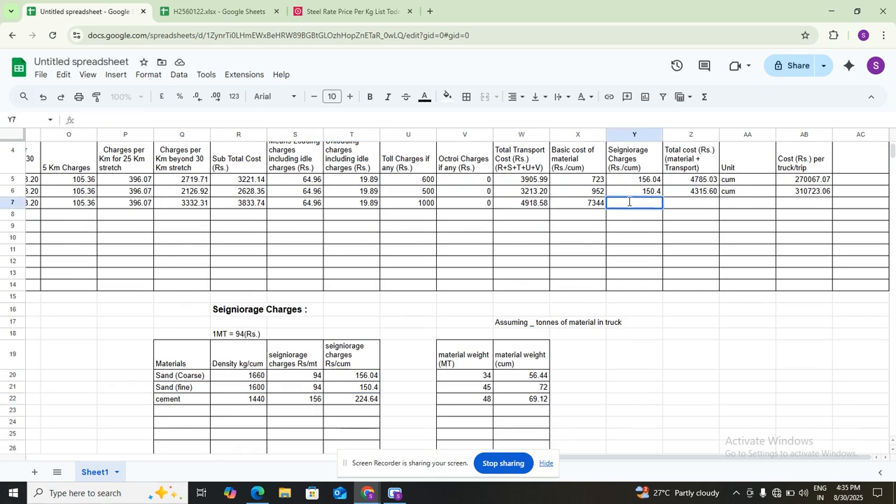
pyautogui.write('=')
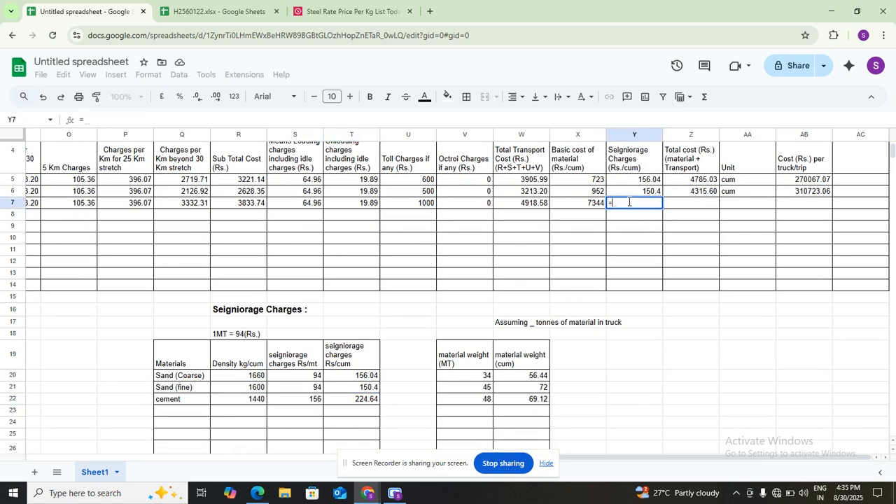
pyautogui.click(362, 404)
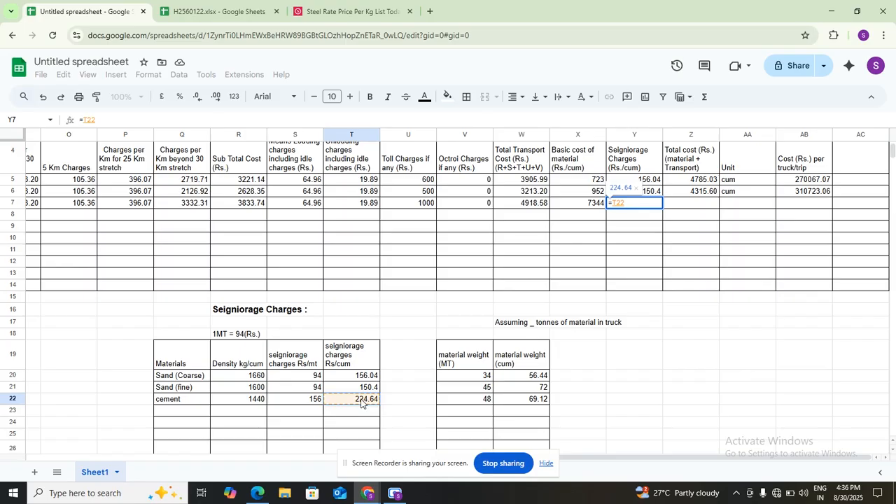
pyautogui.press('Return')
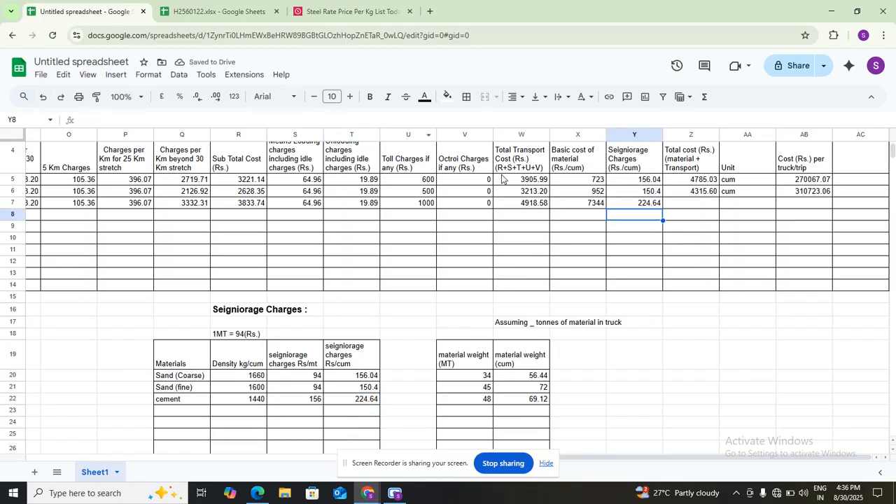
# Step: Fill the total cost formula from Z6 down to the cement row in Z7 and enter cum as its unit in AA7
pyautogui.doubleClick(696, 202)
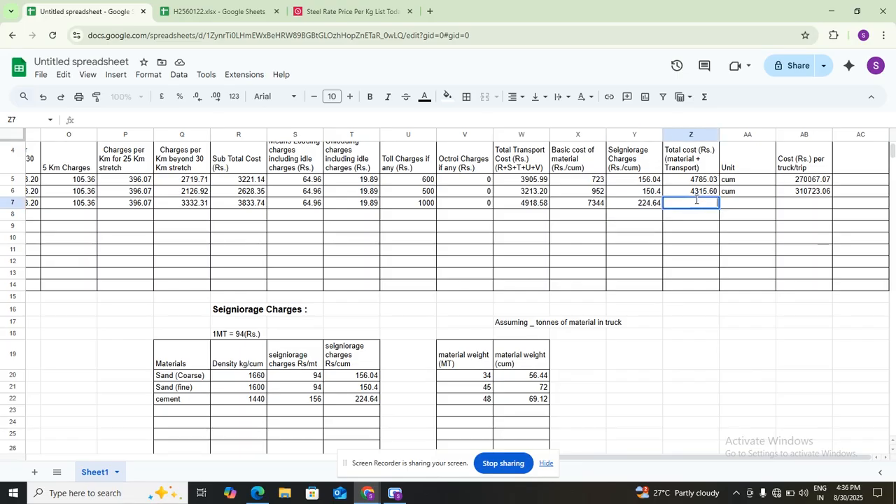
pyautogui.click(706, 193)
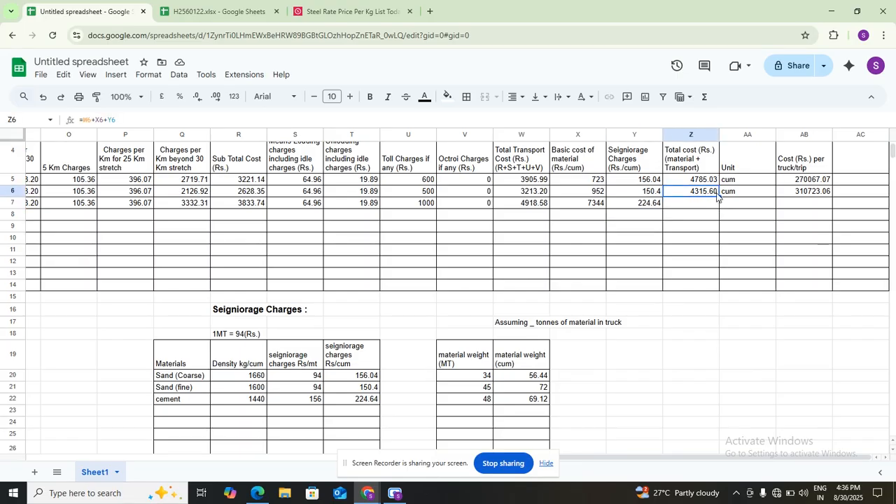
pyautogui.moveTo(719, 197); pyautogui.dragTo(717, 207)
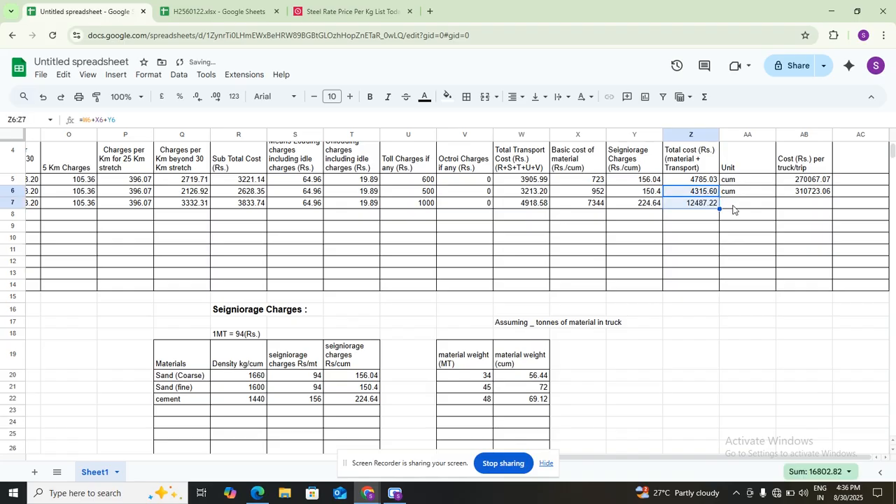
pyautogui.doubleClick(704, 202)
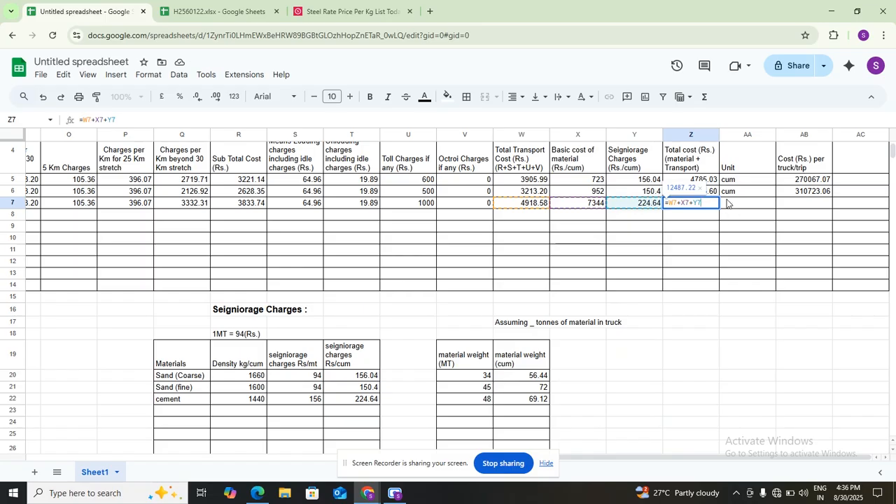
pyautogui.press('Return')
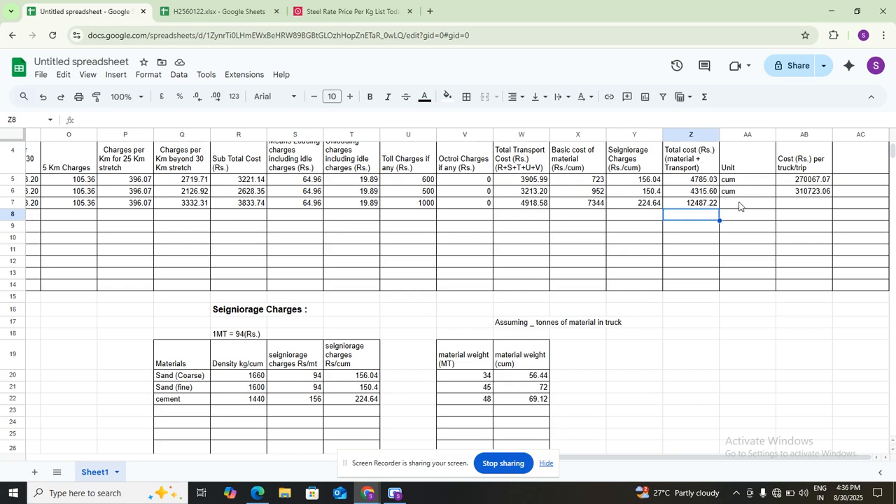
pyautogui.doubleClick(740, 204)
pyautogui.write('cum')
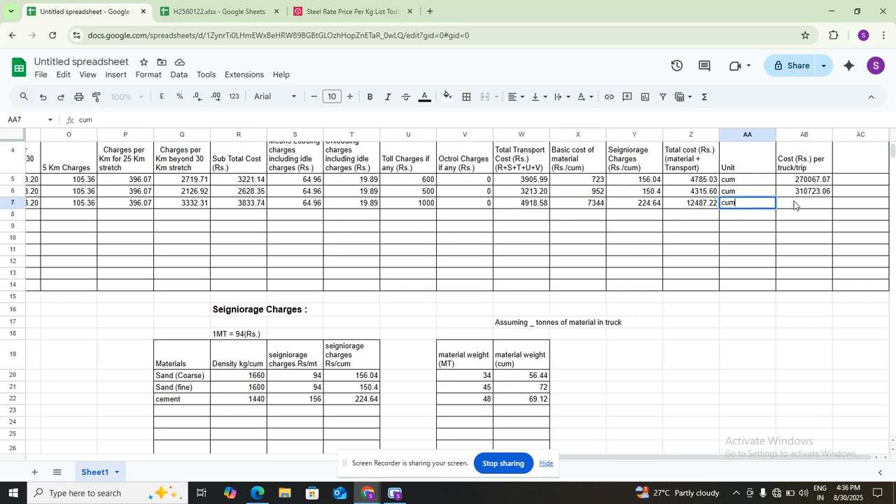
# Step: Fill the cost per truck/trip formula from AB6 down to the cement row in AB7 and check its cell references
pyautogui.click(795, 202)
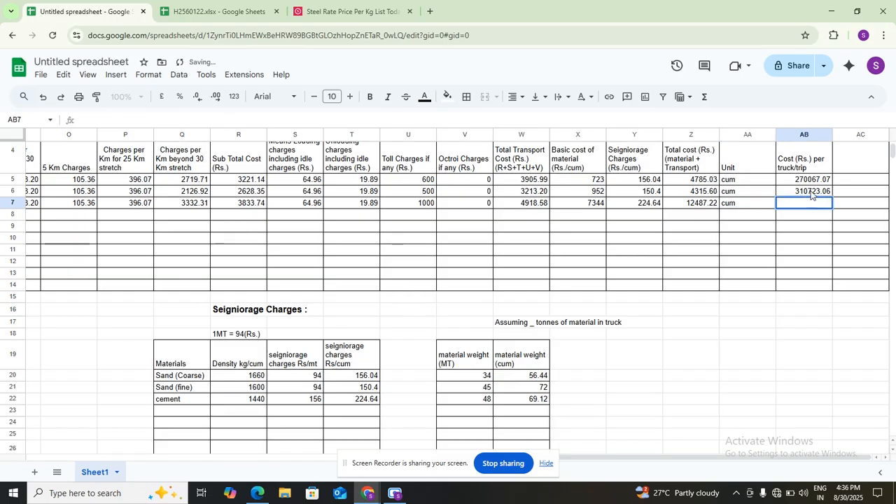
pyautogui.click(812, 192)
pyautogui.moveTo(832, 197); pyautogui.dragTo(833, 206)
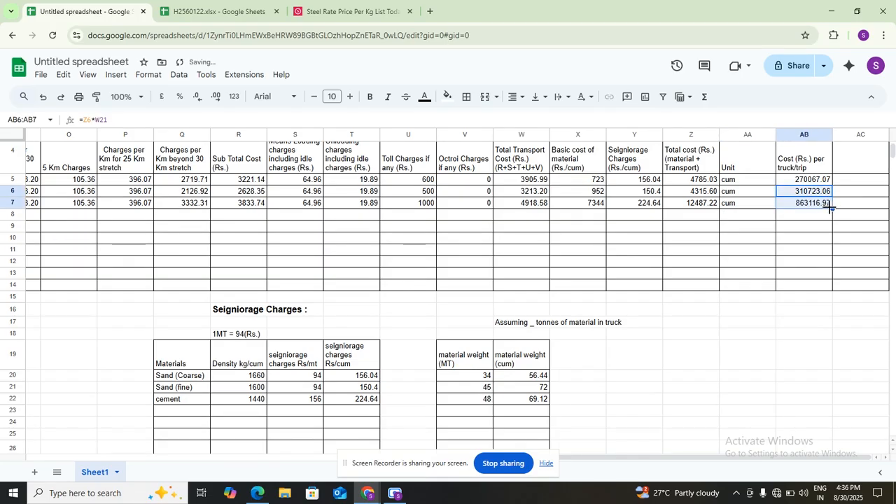
pyautogui.doubleClick(816, 202)
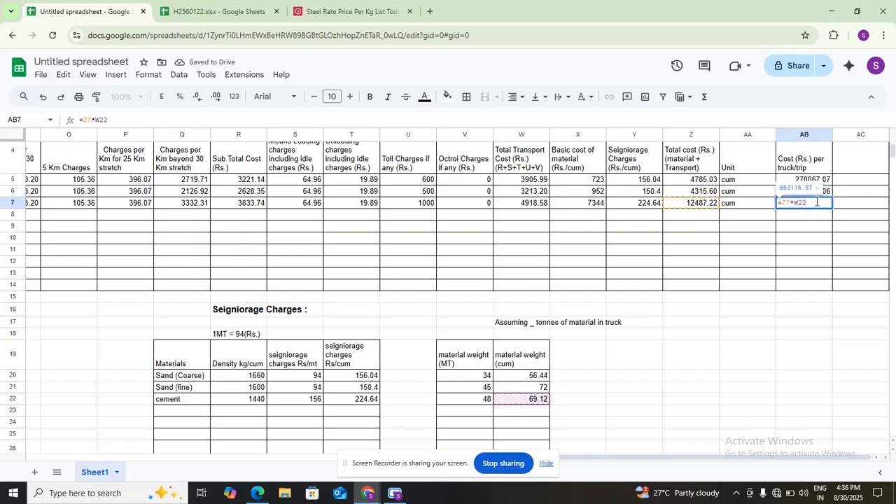
pyautogui.press('Return')
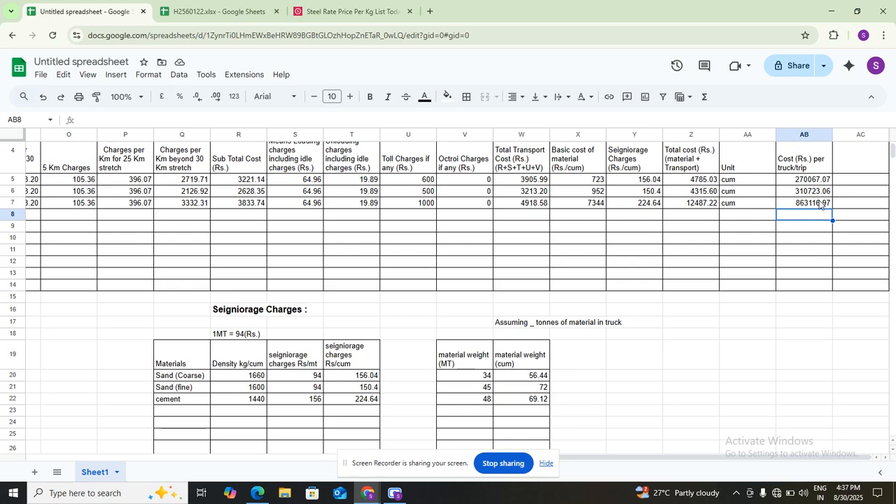
pyautogui.click(821, 203)
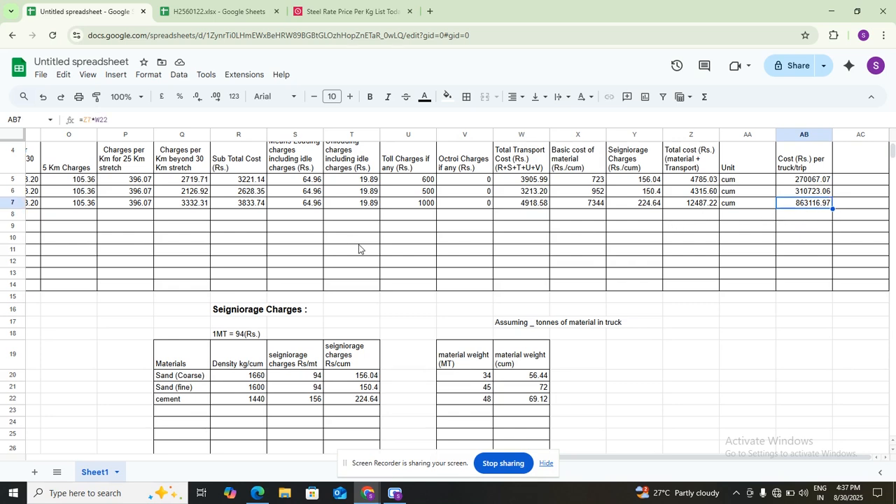
# Step: Start a new lead statement item in row 8 with serial number 4 and the description steel
pyautogui.hscroll(-10, 243, 251)
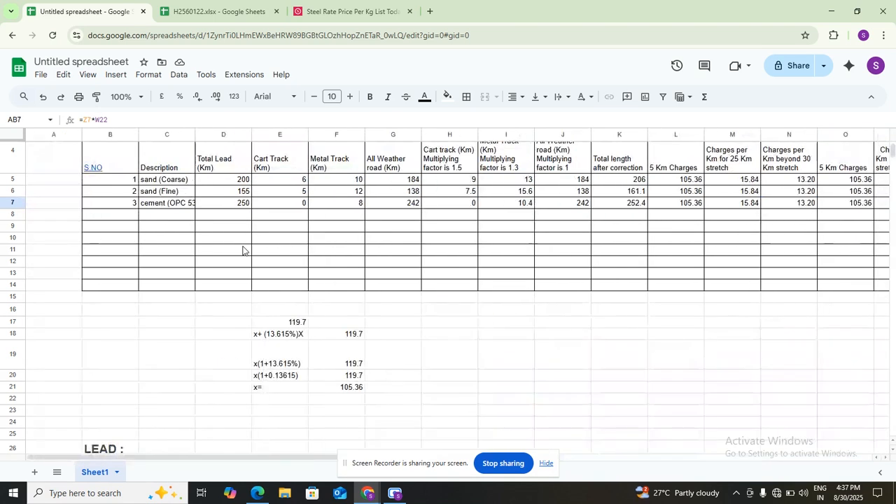
pyautogui.click(129, 213)
pyautogui.doubleClick(129, 214)
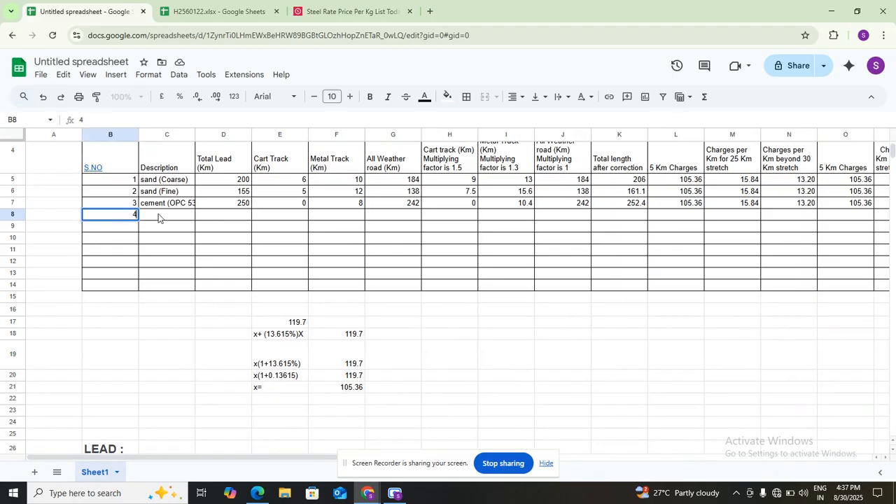
pyautogui.click(159, 214)
pyautogui.write('steel')
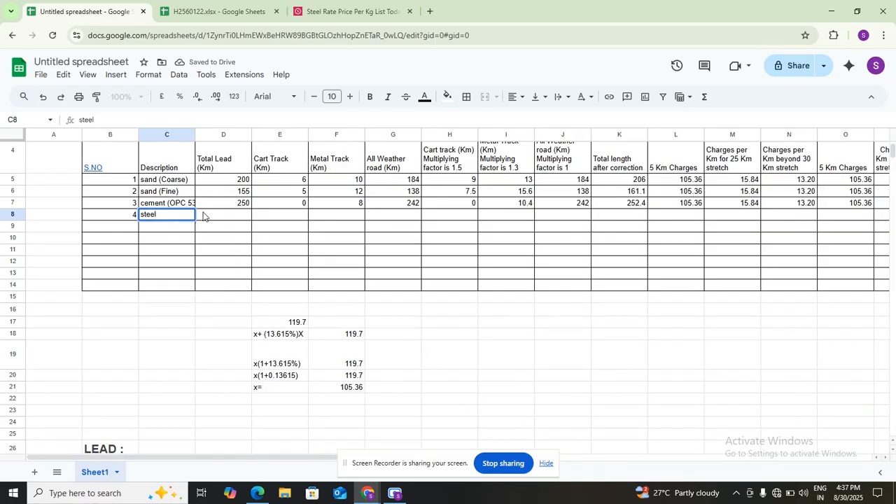
# Step: Enter the steel row's total lead of 180 km, cart track of 0 km and metal track of 6 km
pyautogui.click(223, 215)
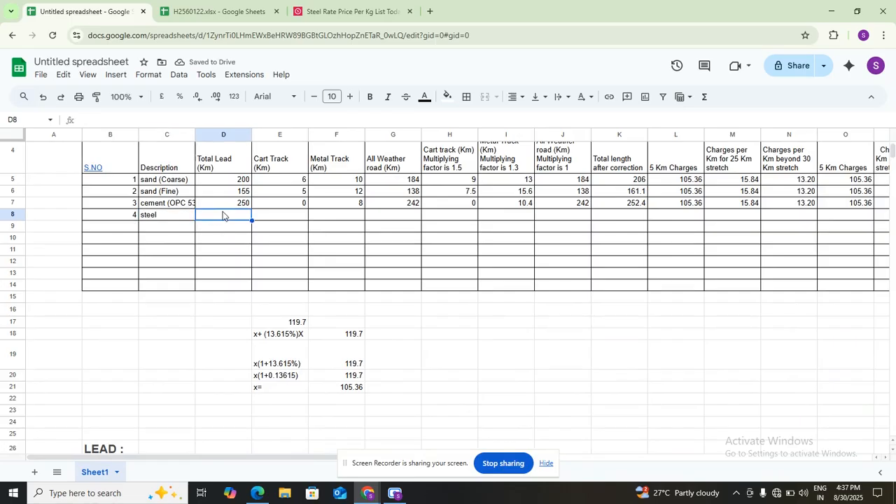
pyautogui.write('180')
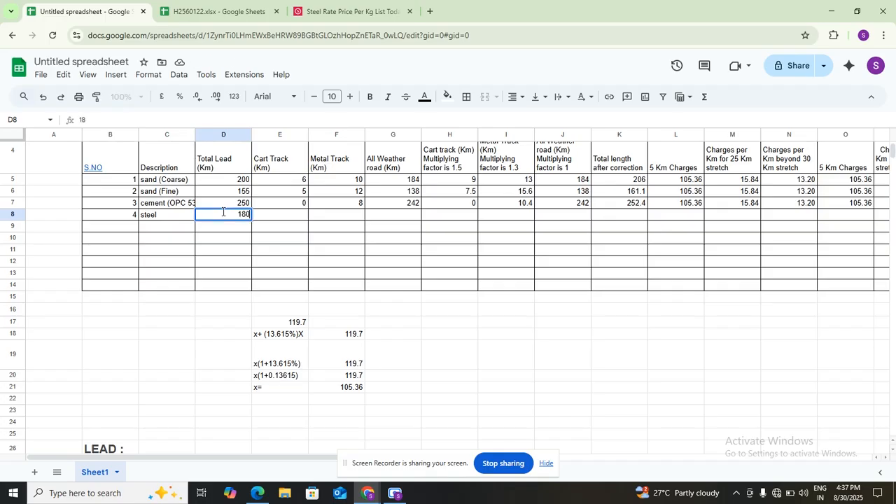
pyautogui.click(275, 217)
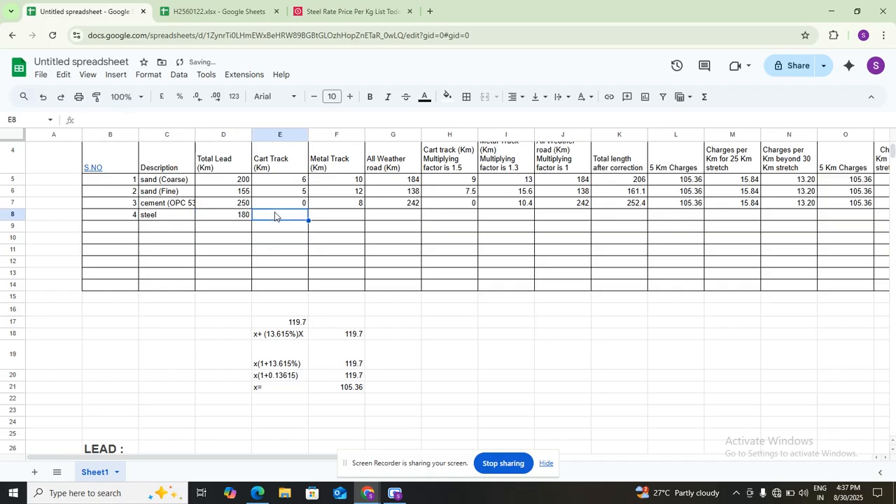
pyautogui.write('0')
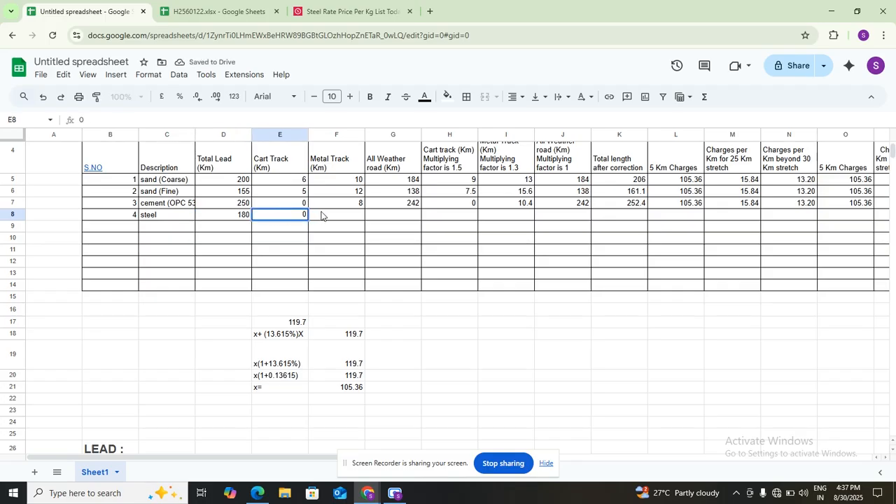
pyautogui.click(322, 215)
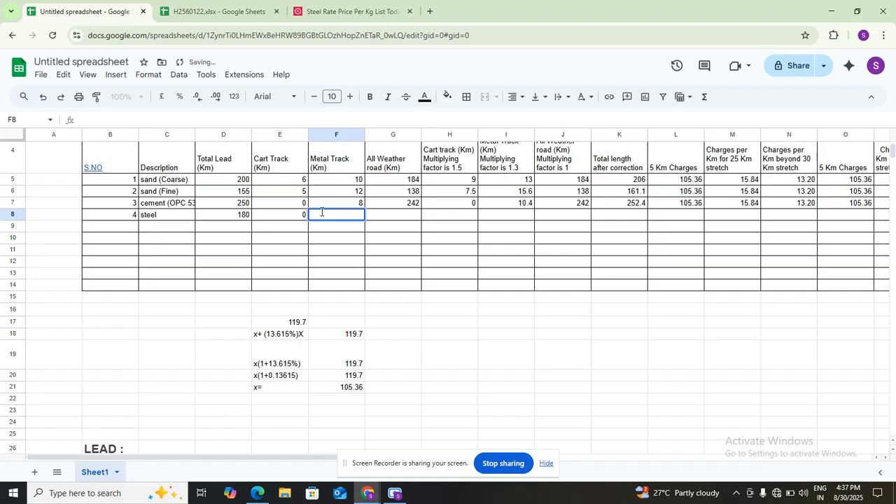
# Step: Fill the all weather road formula from G7 and the formulas in H7:O7 down into the steel row
pyautogui.click(405, 207)
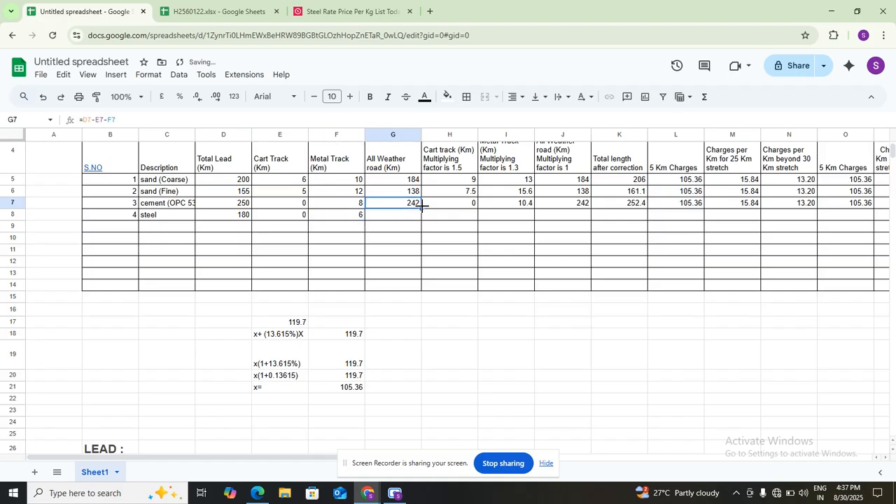
pyautogui.moveTo(421, 209); pyautogui.dragTo(420, 216)
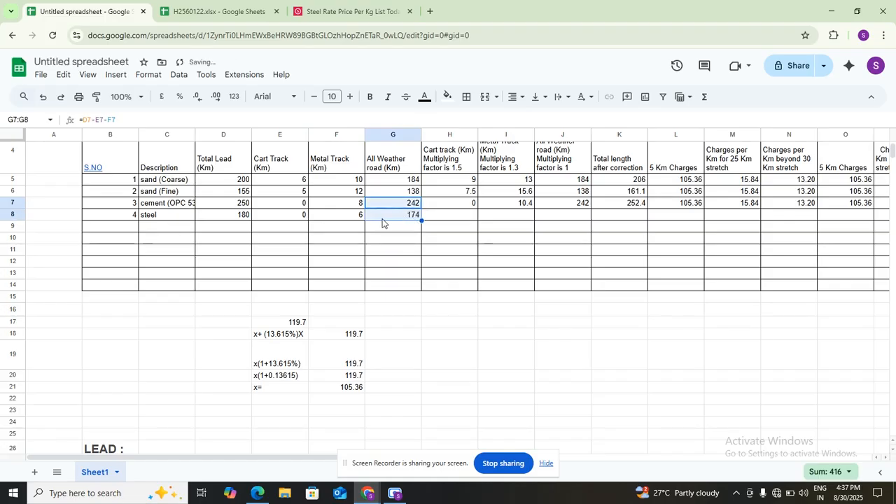
pyautogui.moveTo(456, 207); pyautogui.dragTo(874, 220)
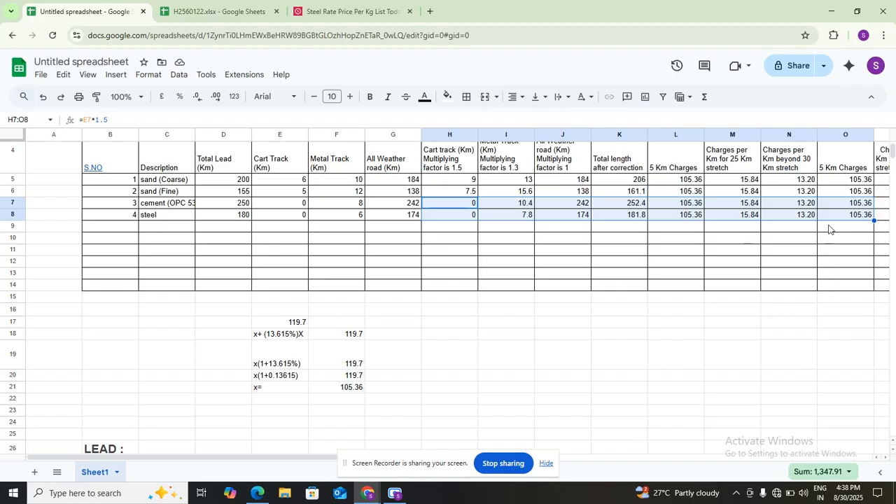
pyautogui.hscroll(5, 829, 229)
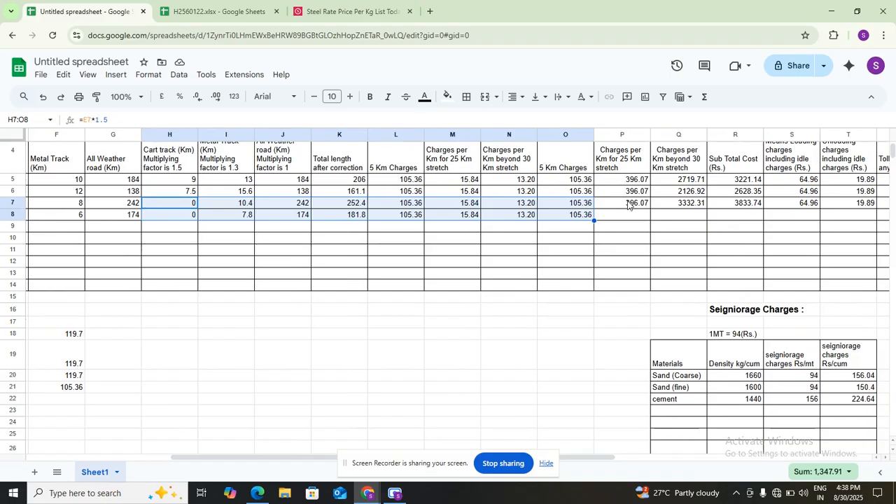
# Step: Fill the transport charge formulas in P7:W7 down into the steel row
pyautogui.moveTo(625, 205); pyautogui.dragTo(887, 221)
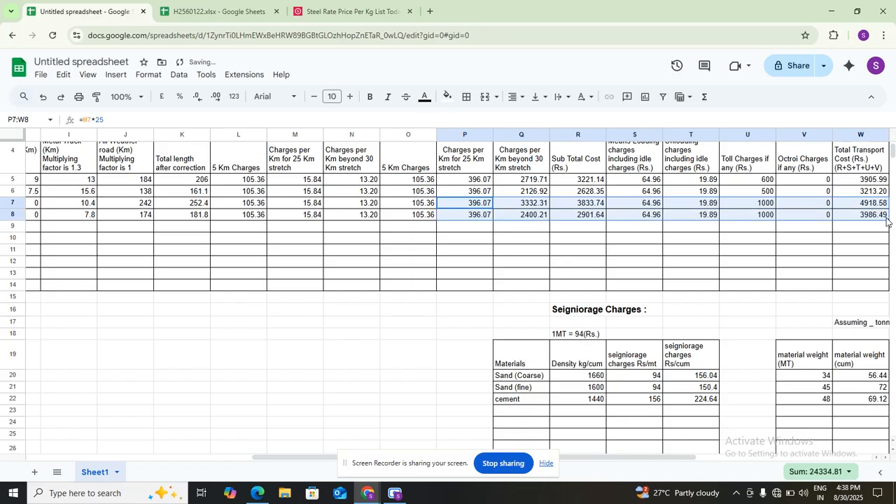
pyautogui.hscroll(3, 855, 232)
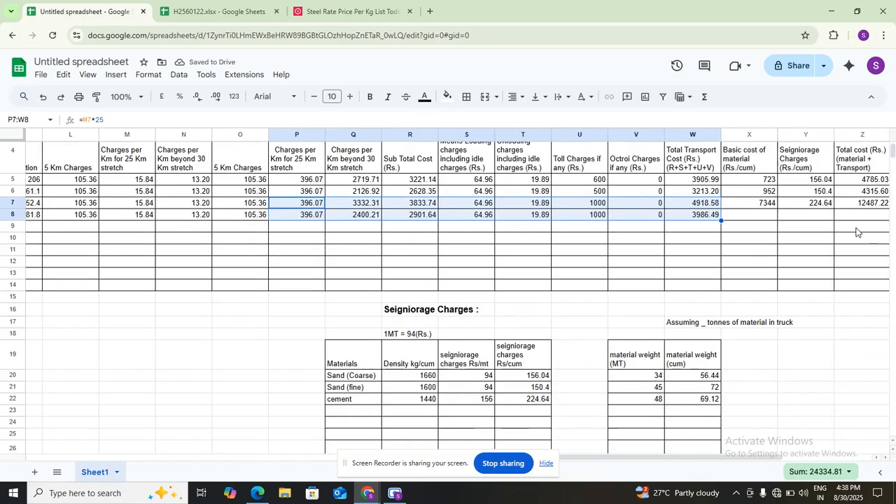
# Step: Look up the 25 mm steel price in Telangana and enter the steel row's basic material cost in X8 as =3557*7.85
pyautogui.click(748, 217)
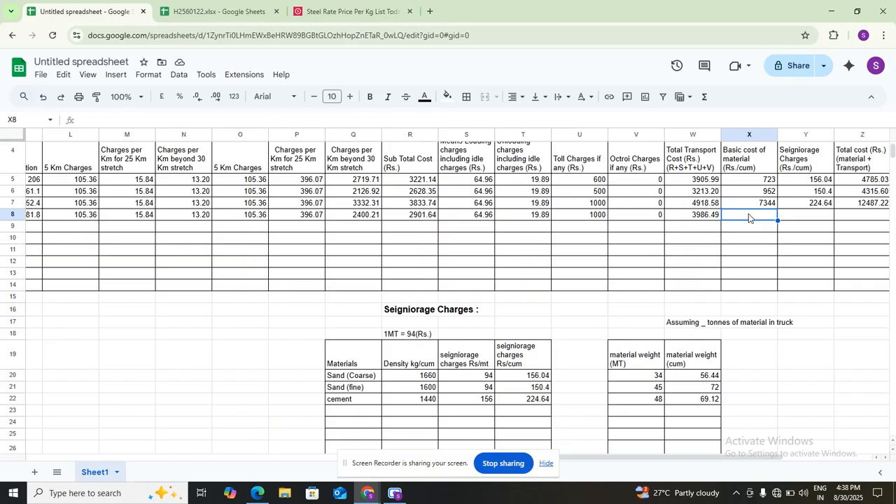
pyautogui.click(361, 8)
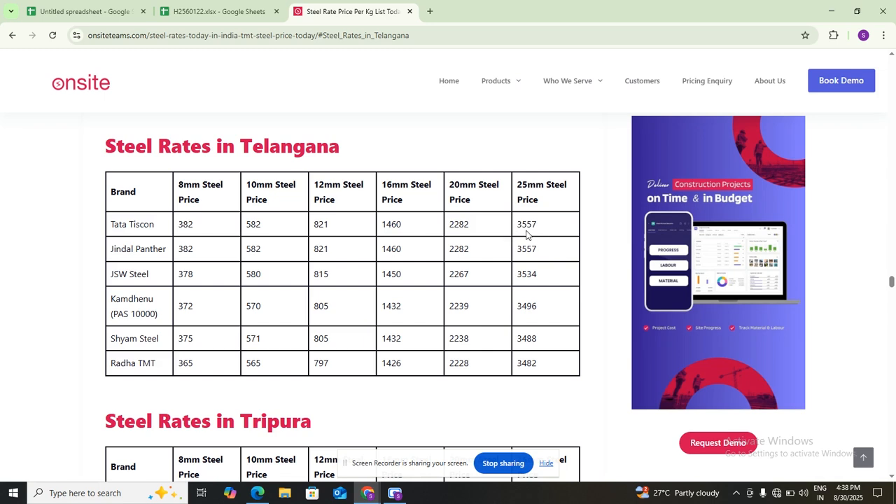
pyautogui.click(98, 11)
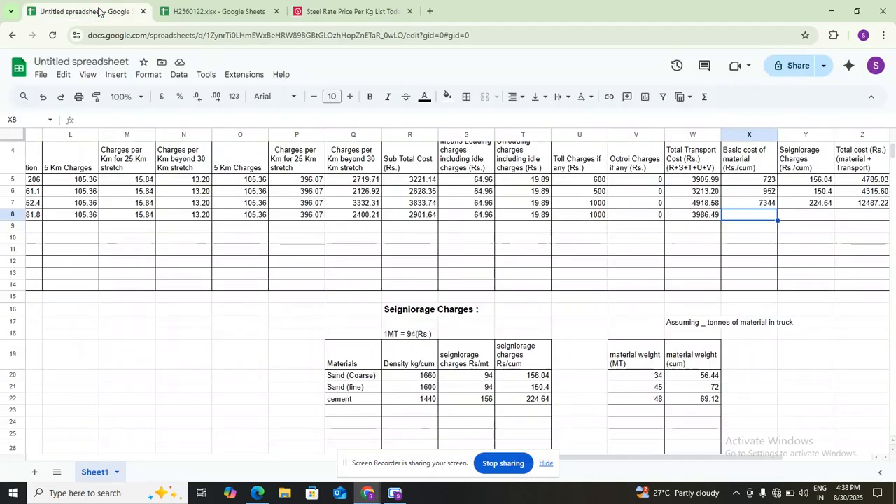
pyautogui.doubleClick(745, 214)
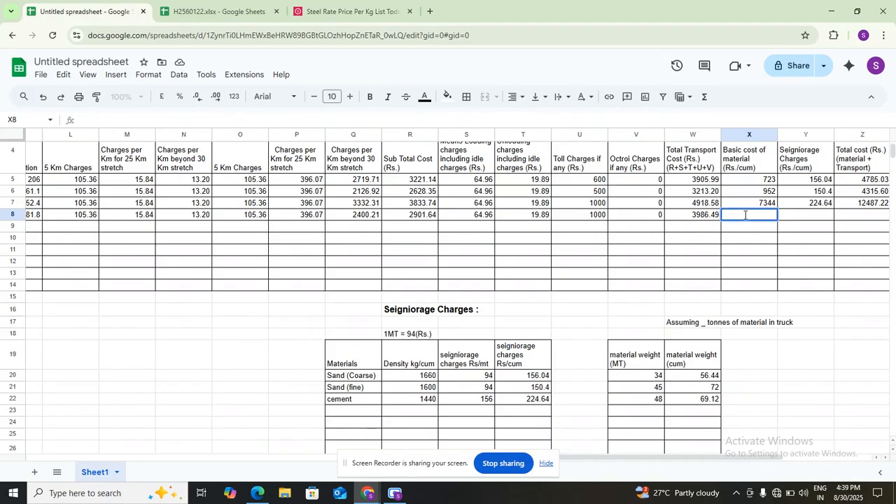
pyautogui.write('3557*')
pyautogui.write('7.85')
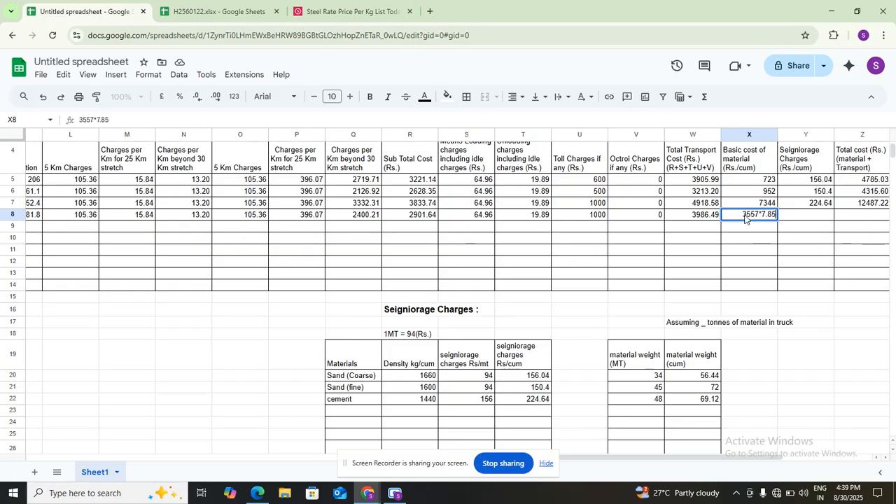
pyautogui.press('Return')
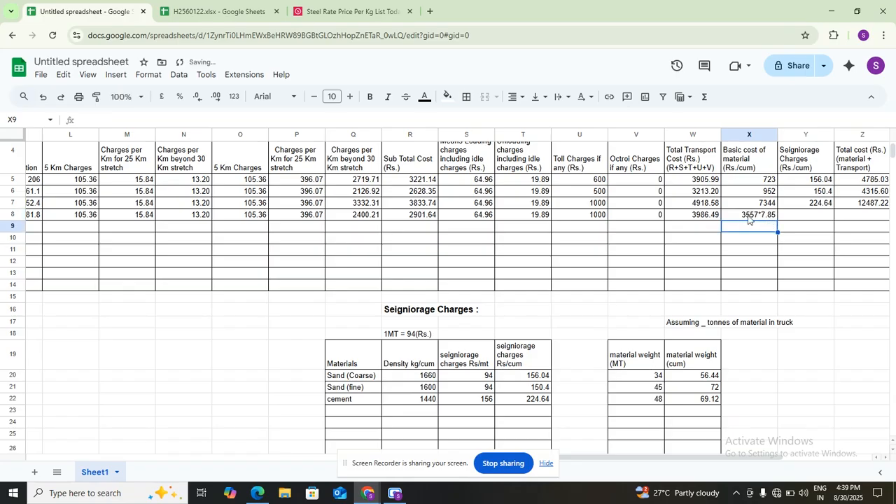
pyautogui.doubleClick(741, 214)
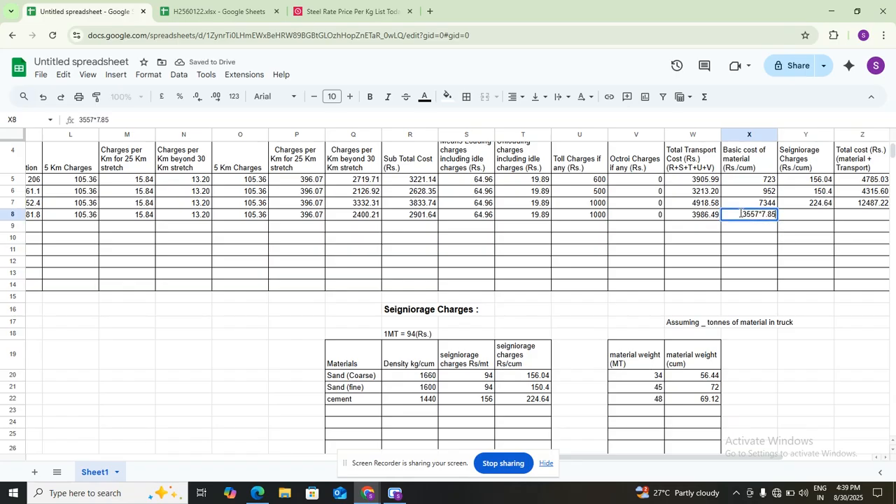
pyautogui.write('=')
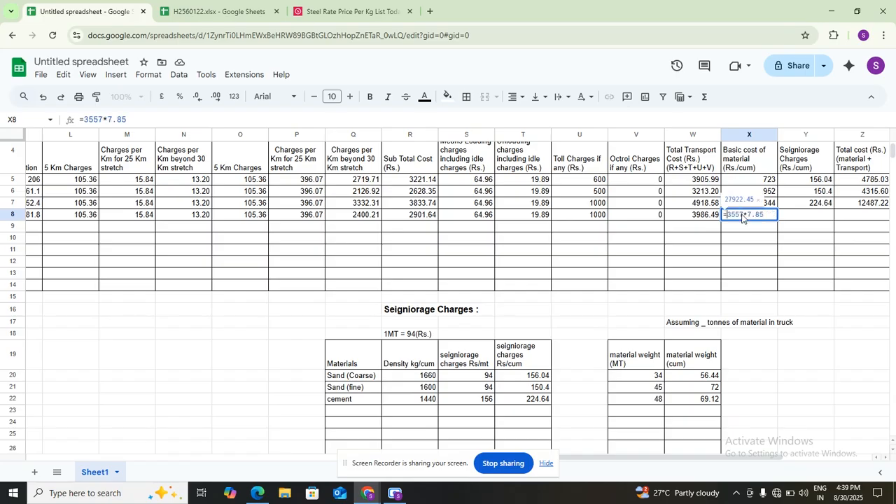
pyautogui.press('Return')
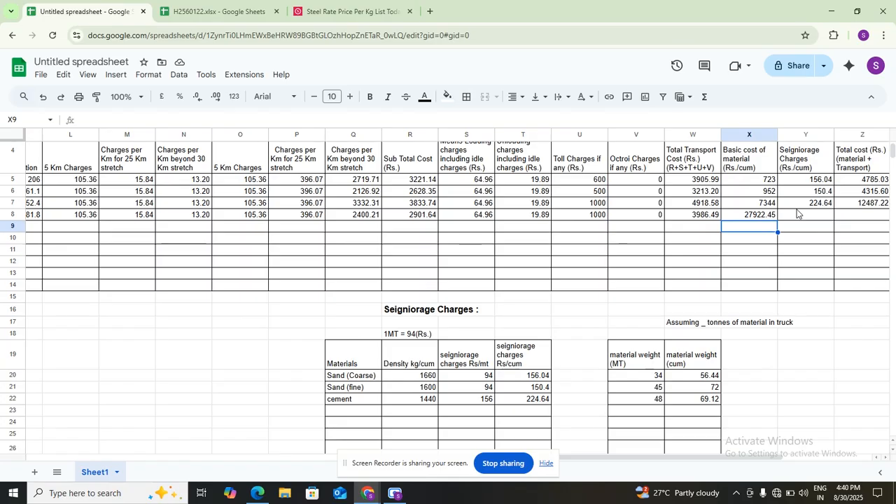
# Step: Add steel to the seigniorage table with density 7850 and charge 150 Rs/mt, and fill the Rs/cum formula down from T22
pyautogui.click(803, 218)
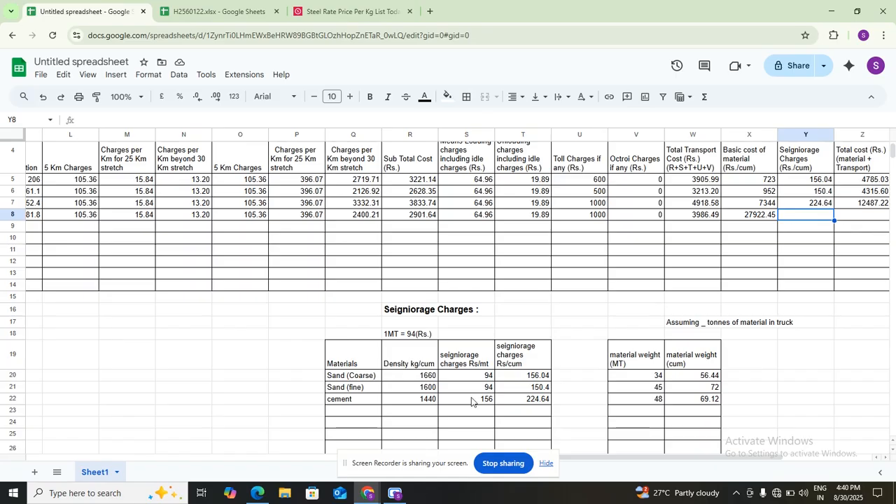
pyautogui.scroll(-5, 472, 401)
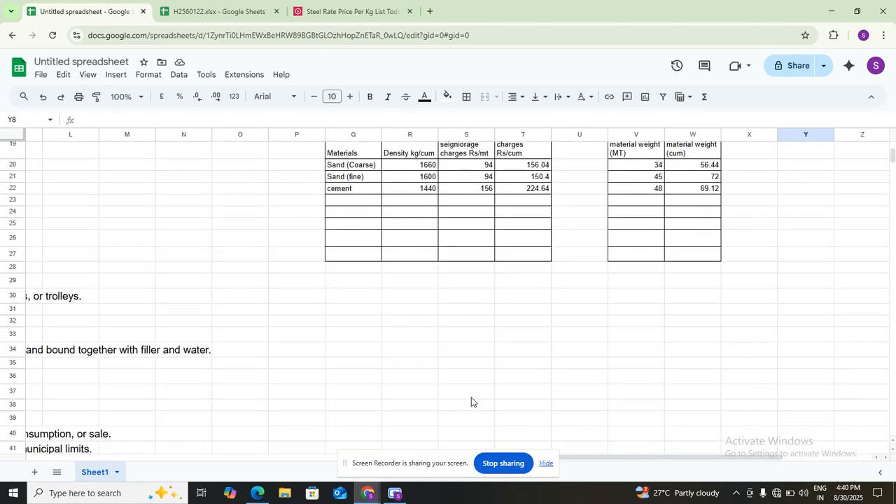
pyautogui.scroll(4, 471, 397)
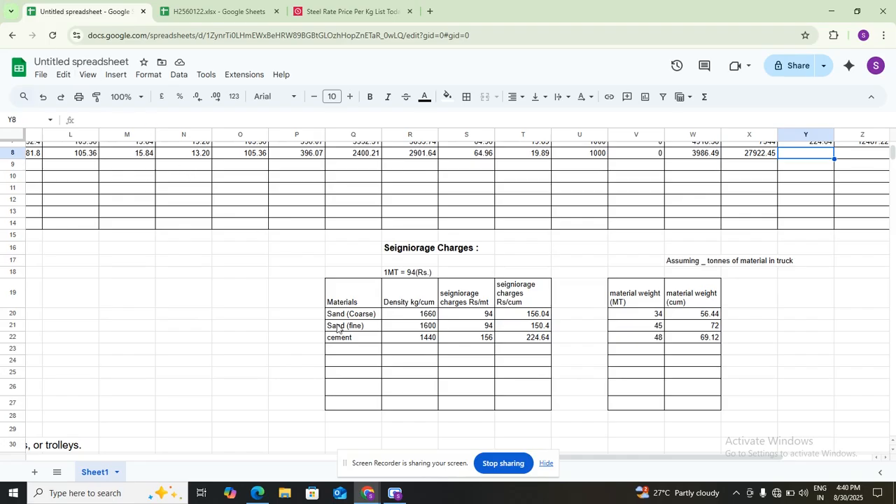
pyautogui.click(359, 349)
pyautogui.write('steel')
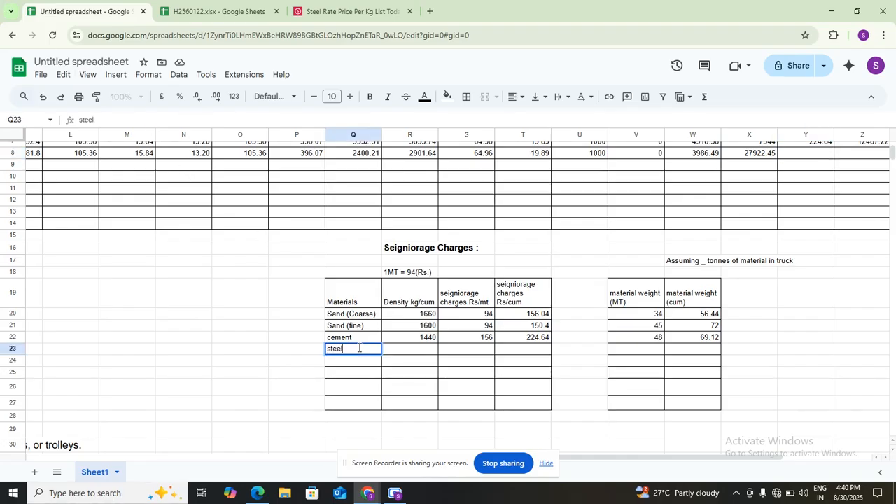
pyautogui.click(418, 351)
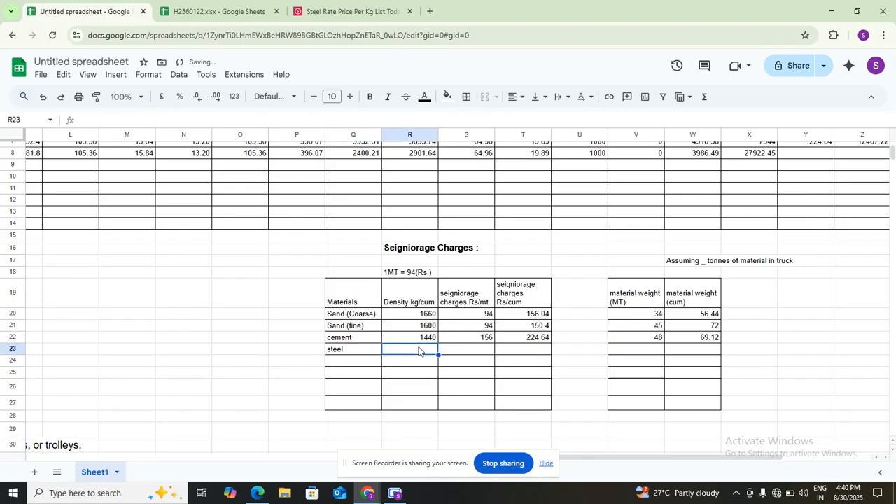
pyautogui.write('7850')
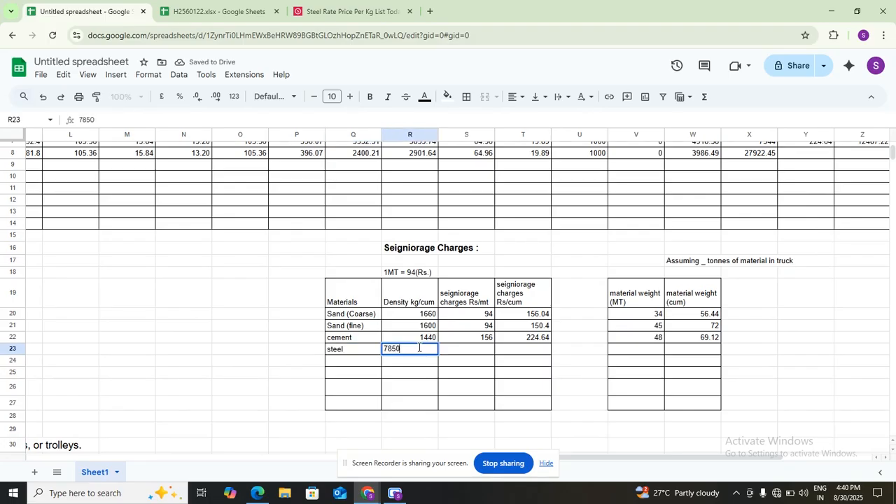
pyautogui.click(473, 350)
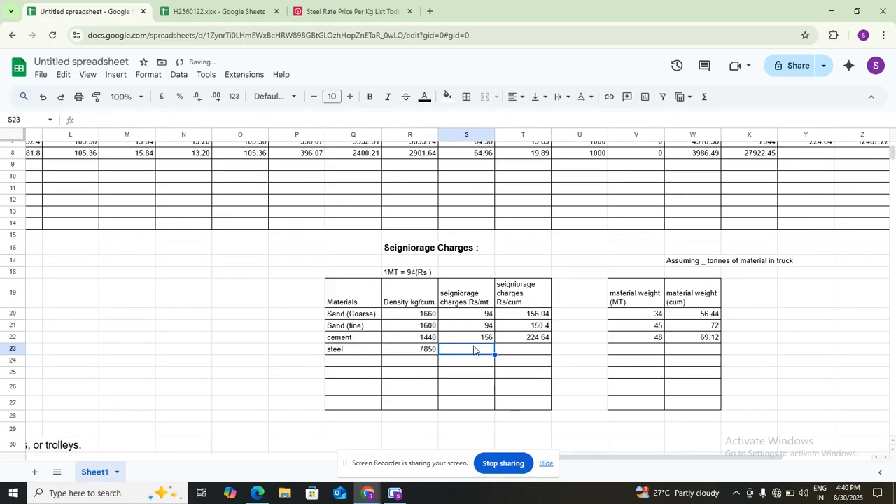
pyautogui.write('150')
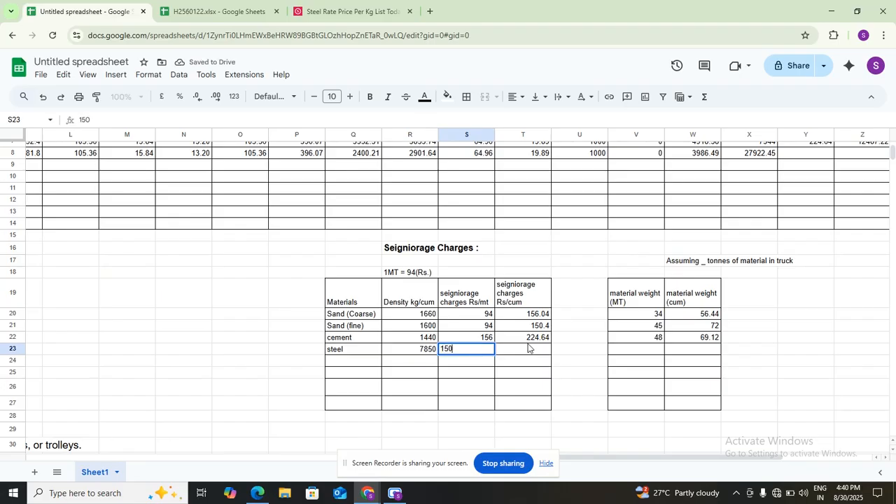
pyautogui.click(546, 338)
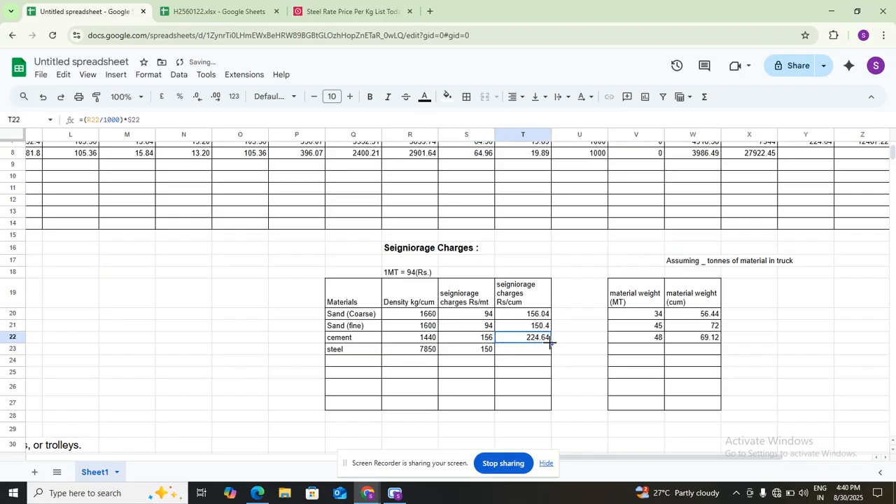
pyautogui.moveTo(551, 343); pyautogui.dragTo(551, 354)
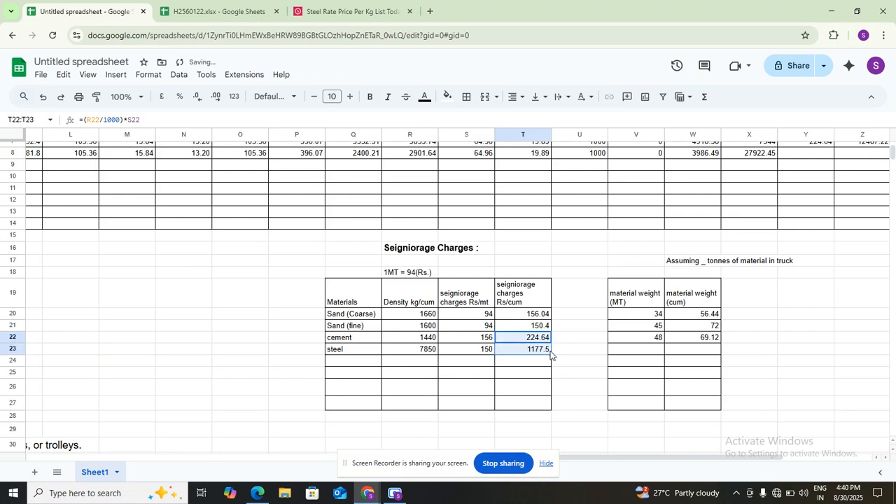
# Step: Enter a steel material weight of 100 MT in V23 and fill the cum weight formula from W22 down through W24
pyautogui.doubleClick(646, 349)
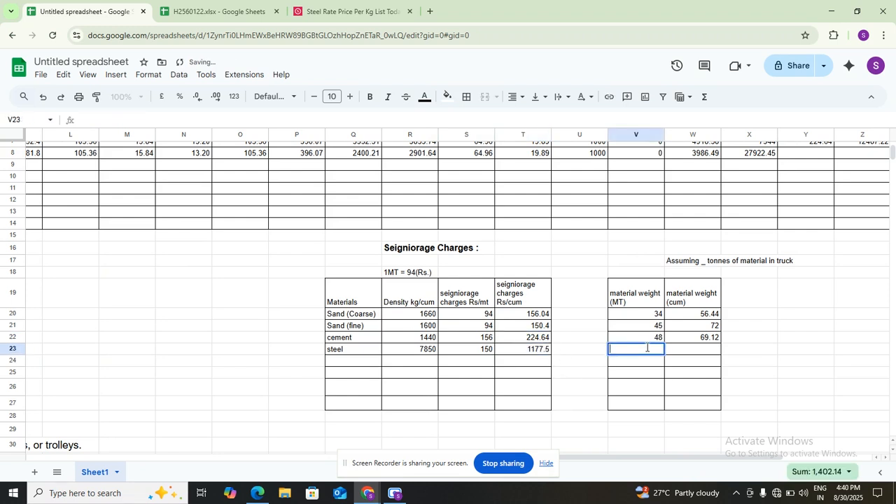
pyautogui.write('100')
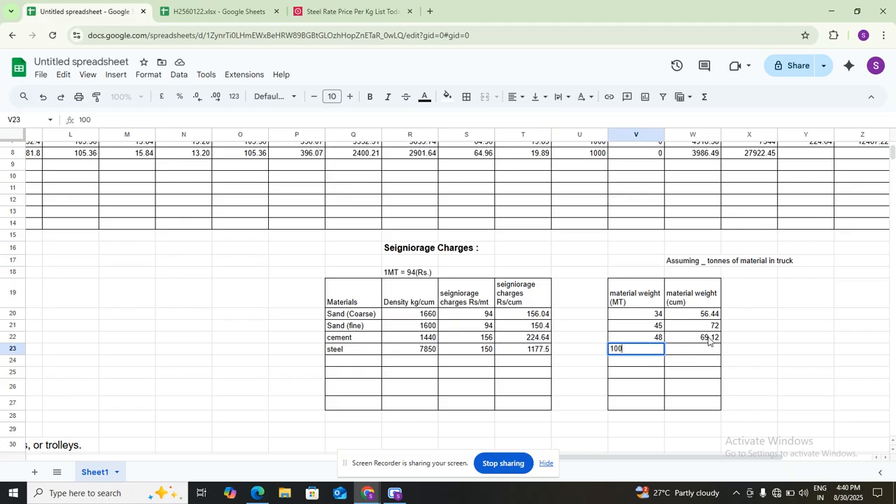
pyautogui.click(717, 341)
pyautogui.moveTo(720, 343); pyautogui.dragTo(721, 361)
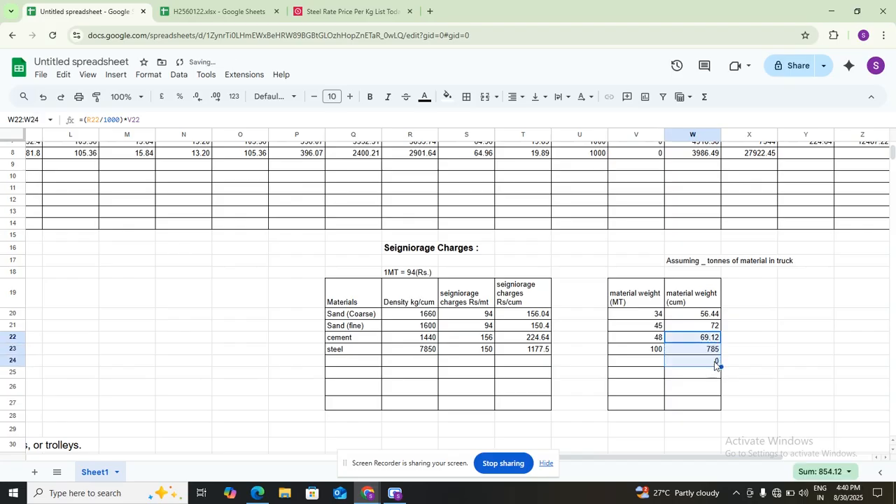
# Step: Clear the surplus weight formula from W24, below the steel row
pyautogui.doubleClick(715, 361)
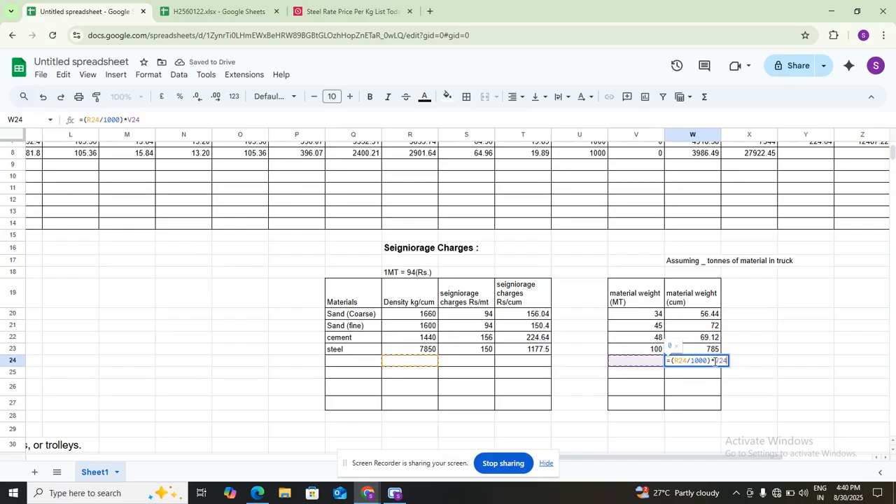
pyautogui.press('BackSpace')
pyautogui.press('BackSpace')
pyautogui.press('BackSpace')
pyautogui.press('BackSpace')
pyautogui.press('BackSpace')
pyautogui.press('BackSpace')
pyautogui.press('BackSpace')
pyautogui.press('BackSpace')
pyautogui.press('BackSpace')
pyautogui.press('BackSpace')
pyautogui.press('BackSpace')
pyautogui.press('BackSpace')
pyautogui.press('BackSpace')
pyautogui.press('BackSpace')
pyautogui.press('BackSpace')
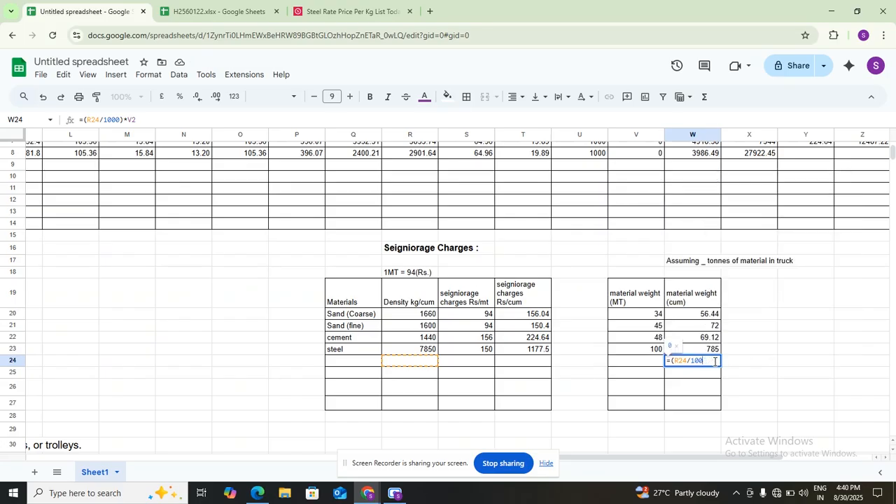
pyautogui.press('Tab')
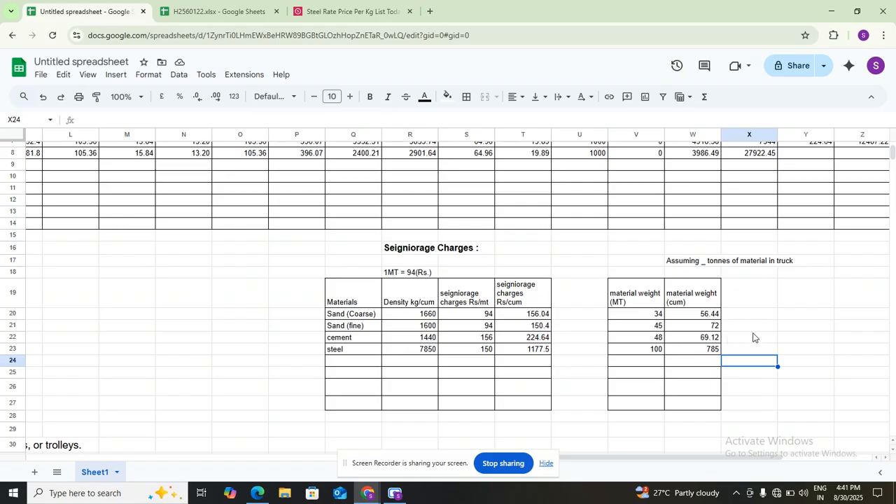
# Step: Fill the seigniorage charge, total cost, unit and cost per truck/trip from Y7:AB7 down into the steel row
pyautogui.scroll(3, 754, 338)
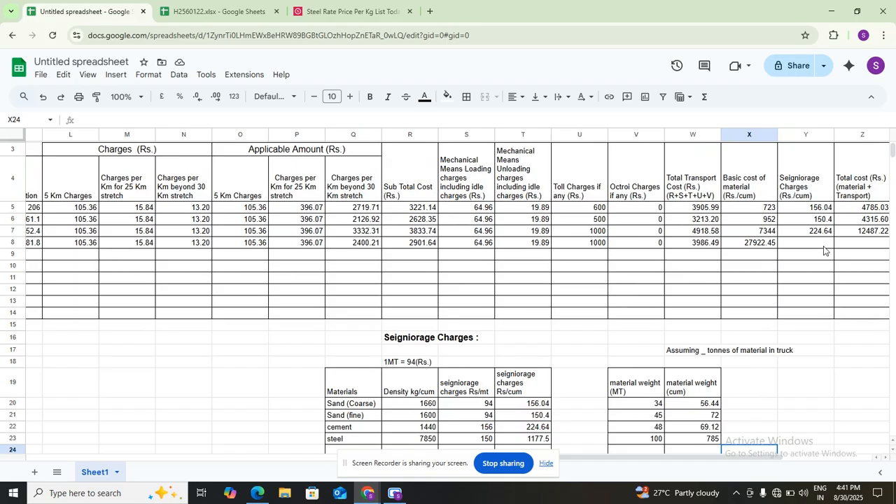
pyautogui.hscroll(3, 825, 250)
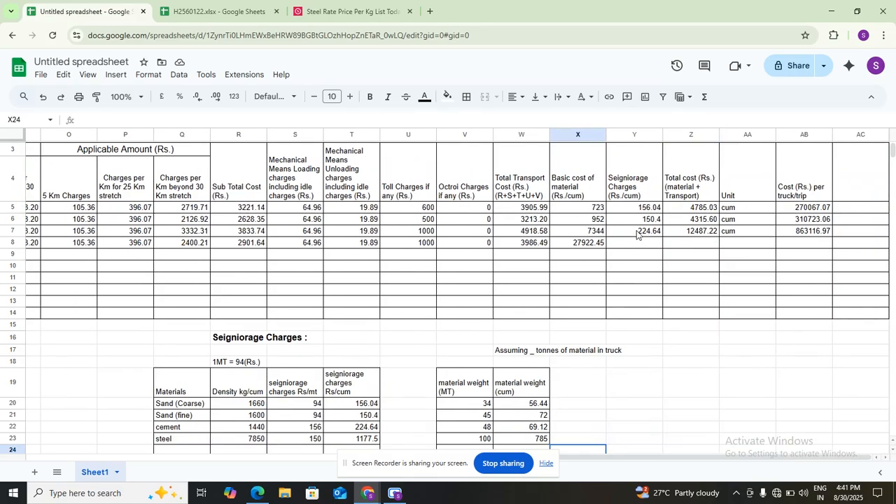
pyautogui.moveTo(638, 234); pyautogui.dragTo(827, 233)
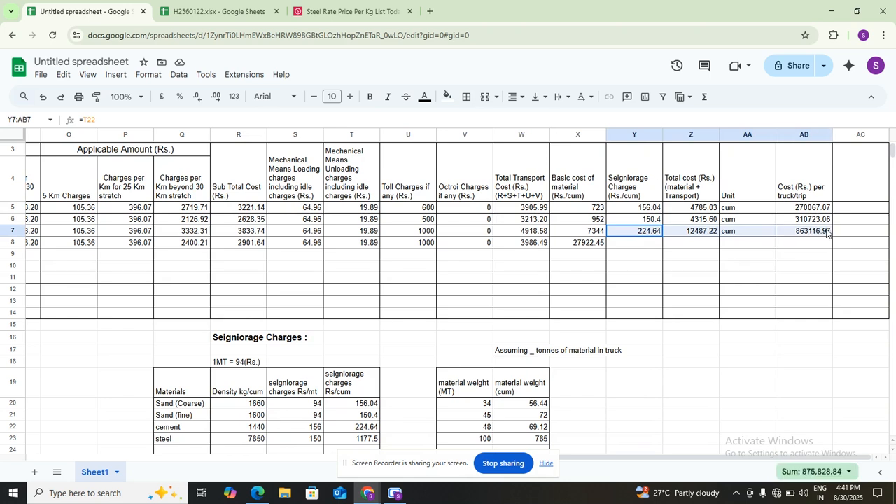
pyautogui.moveTo(832, 237); pyautogui.dragTo(830, 248)
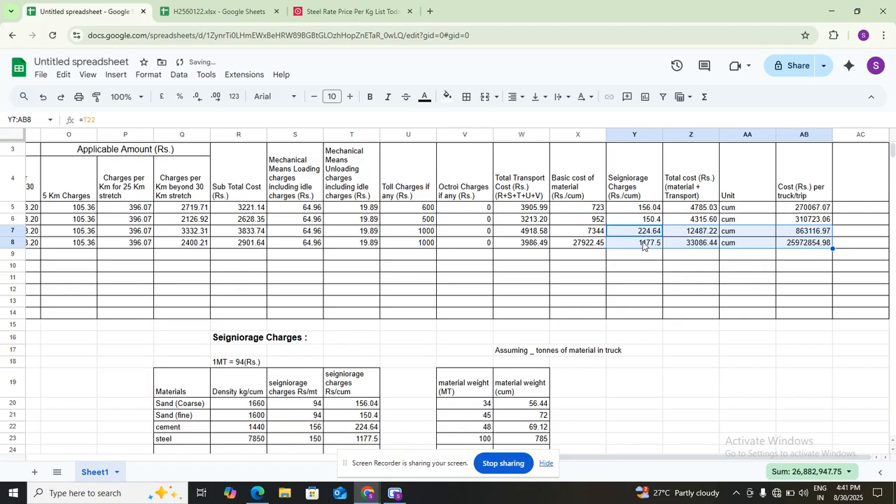
# Step: Check the cell references of the steel seigniorage formulas in Y8 and T23
pyautogui.doubleClick(644, 241)
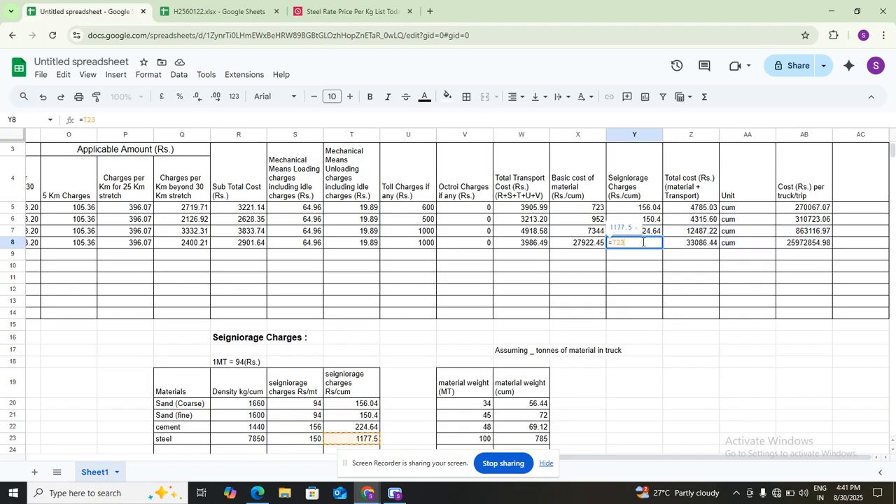
pyautogui.press('Return')
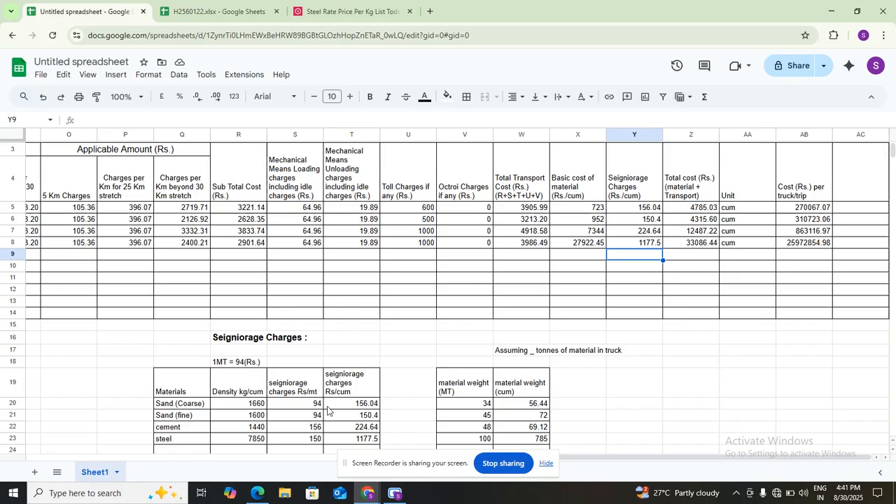
pyautogui.doubleClick(357, 438)
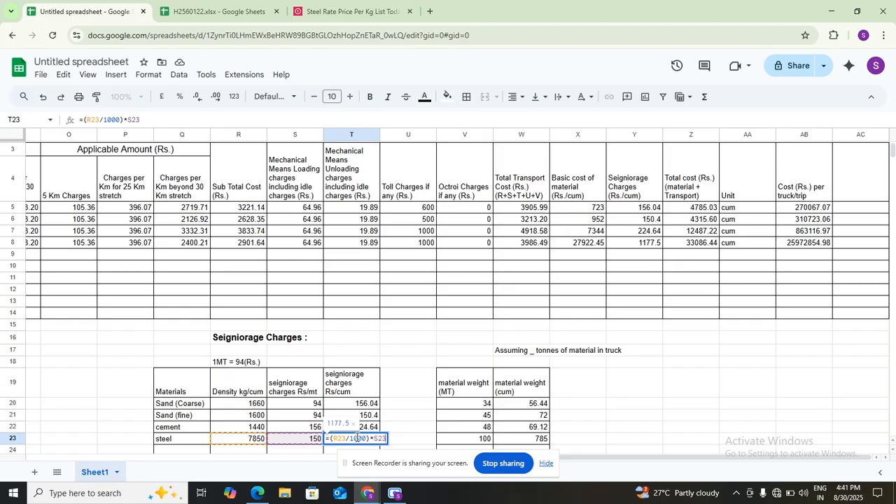
pyautogui.press('Return')
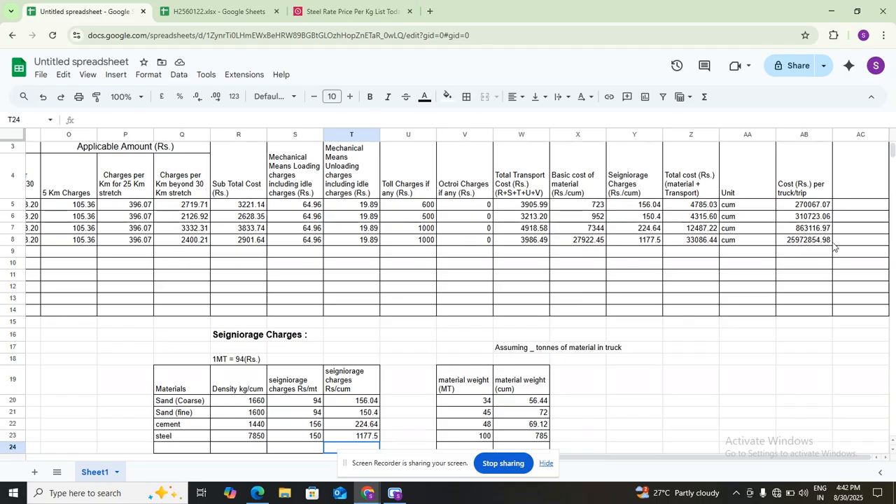
# Step: Start row 9 of the lead statement with serial number 5 and the description "Coarse of 10mm"
pyautogui.click(243, 287)
pyautogui.hscroll(-10, 124, 243)
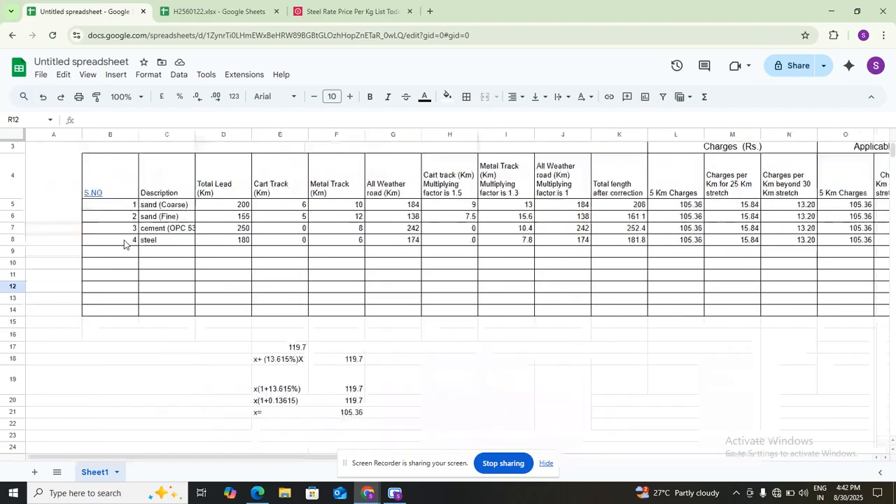
pyautogui.click(131, 251)
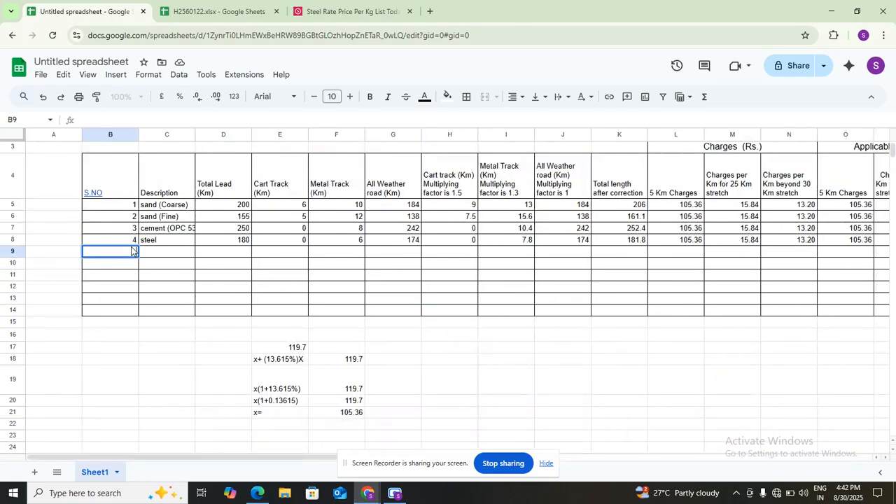
pyautogui.write('5')
pyautogui.click(155, 255)
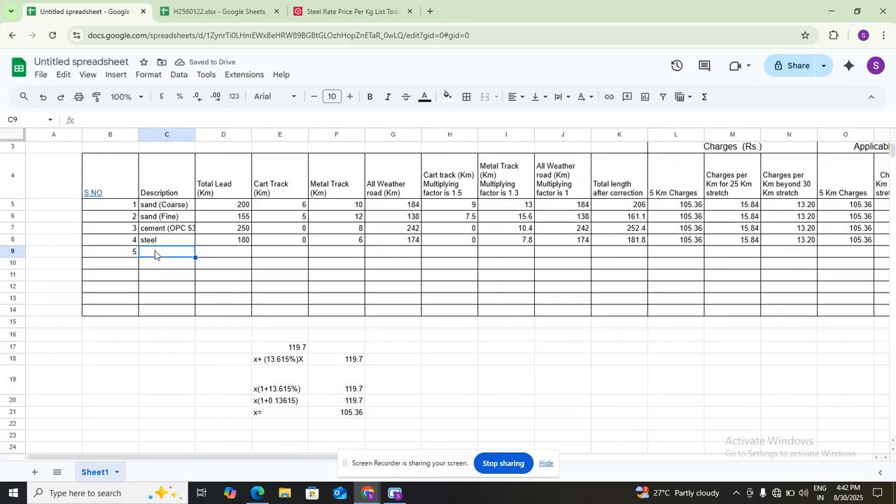
pyautogui.write('C')
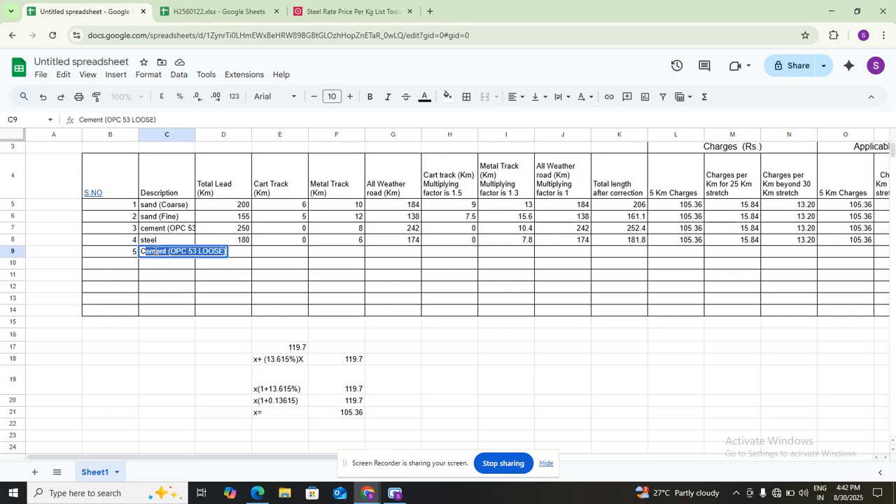
pyautogui.write('oarse ')
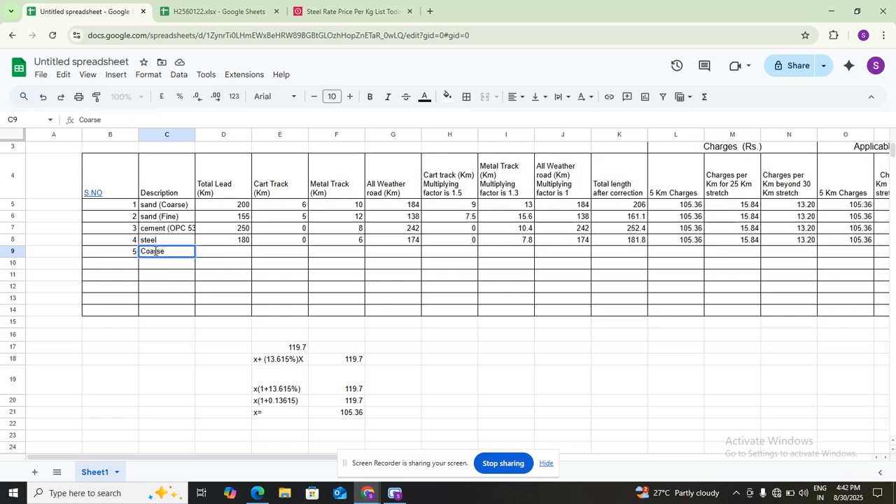
pyautogui.write('of 10mm')
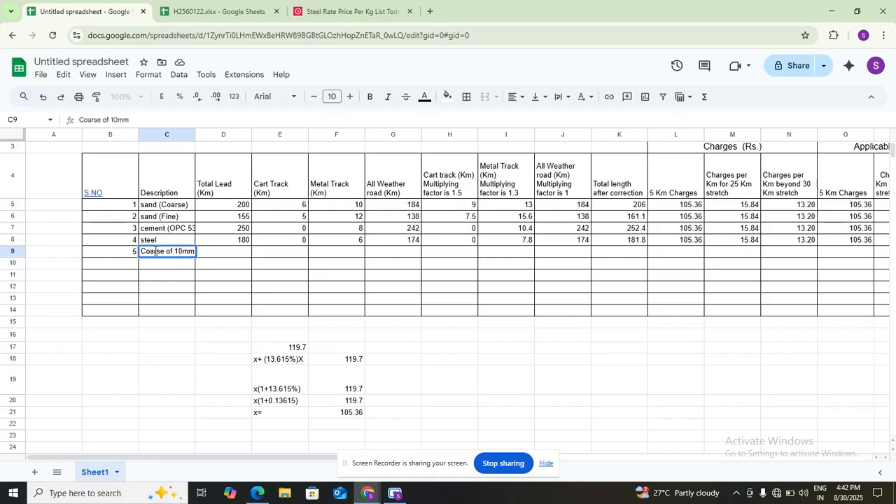
# Step: Enter a total lead of 166 km, a cart track of 0 and a metal track of 12 for the Coarse of 10mm row
pyautogui.click(230, 250)
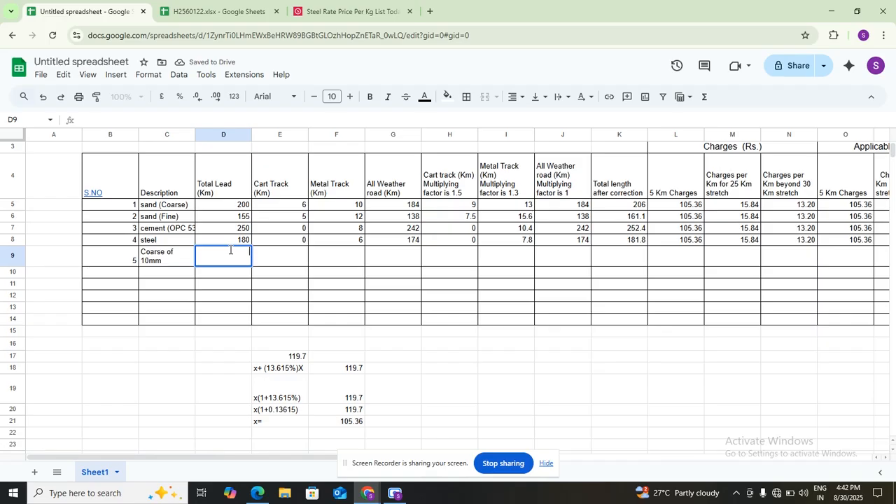
pyautogui.write('166')
pyautogui.click(287, 259)
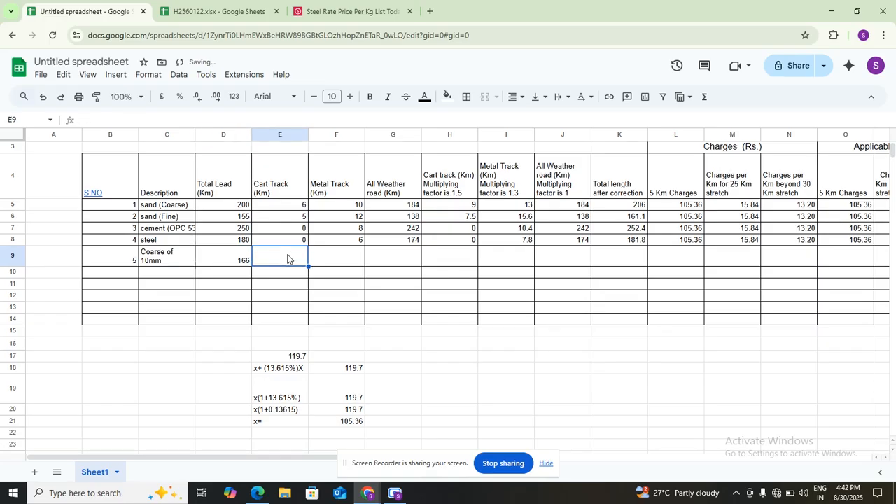
pyautogui.write('0')
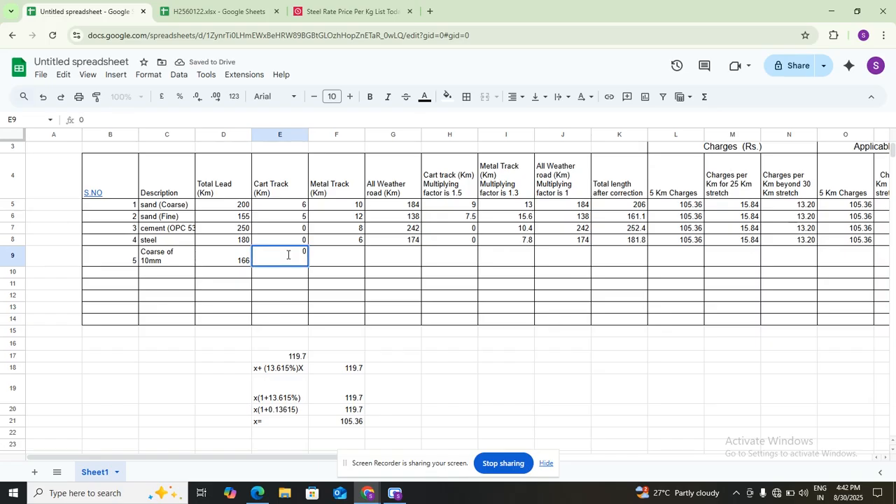
pyautogui.click(341, 259)
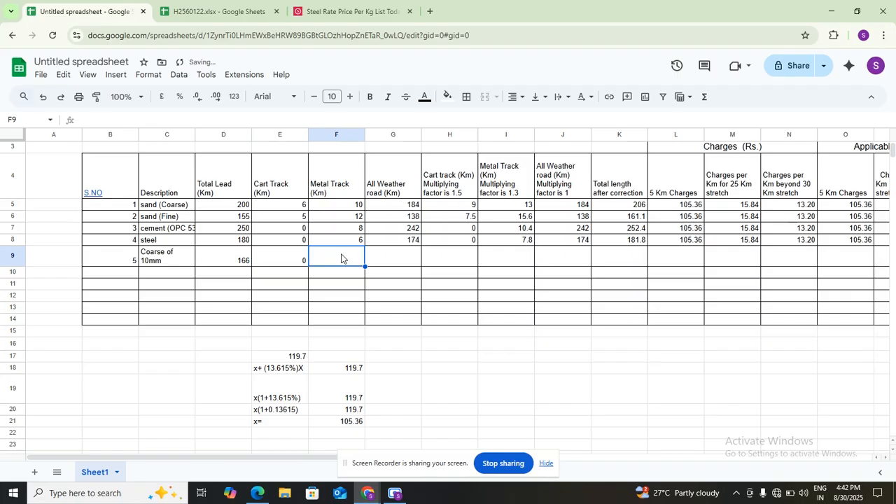
pyautogui.write('12')
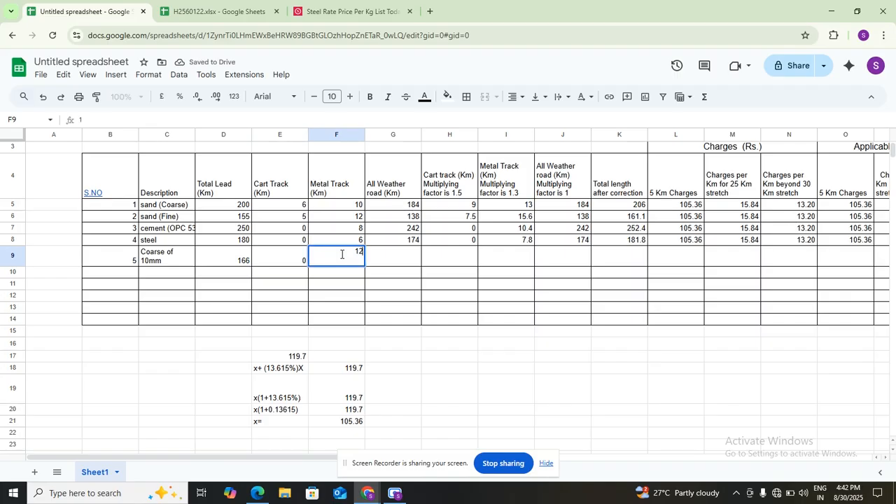
# Step: Fill the steel row's formulas from G8:O8, all weather road through 5 Km charges, down into row 9
pyautogui.click(401, 253)
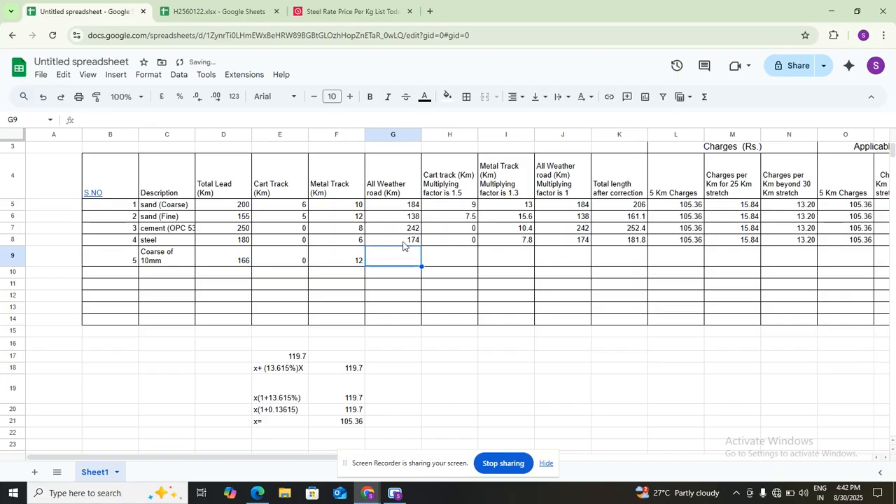
pyautogui.press('Up')
pyautogui.moveTo(547, 246); pyautogui.dragTo(874, 247)
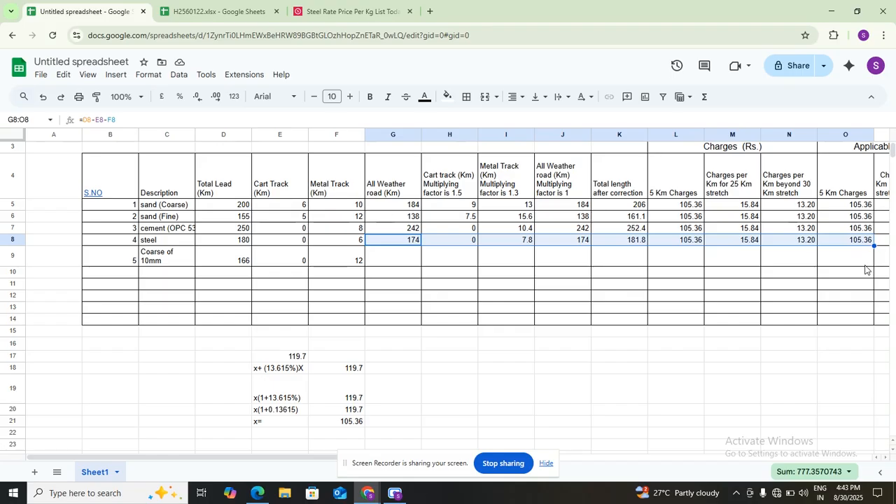
pyautogui.hscroll(5, 645, 280)
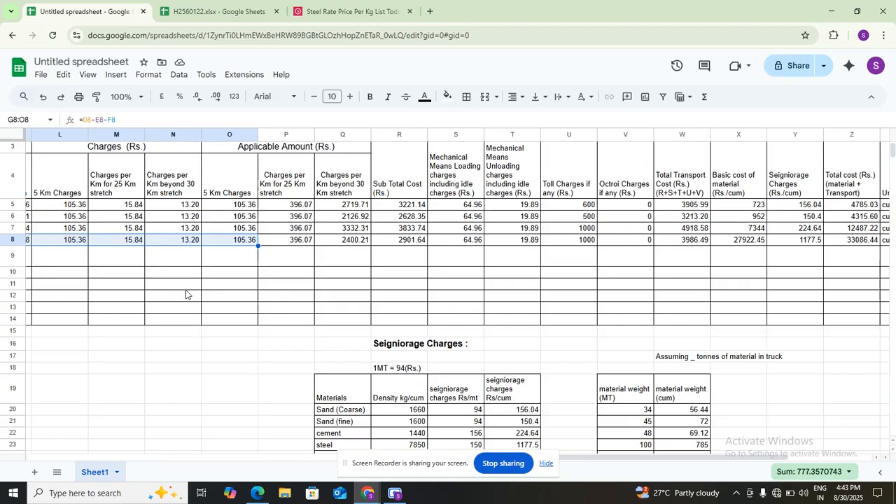
pyautogui.hscroll(-5, 70, 311)
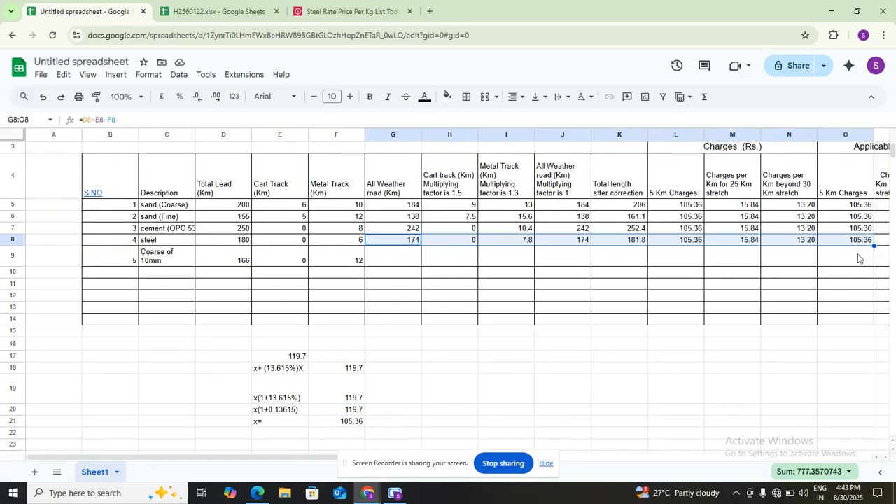
pyautogui.moveTo(875, 246); pyautogui.dragTo(873, 266)
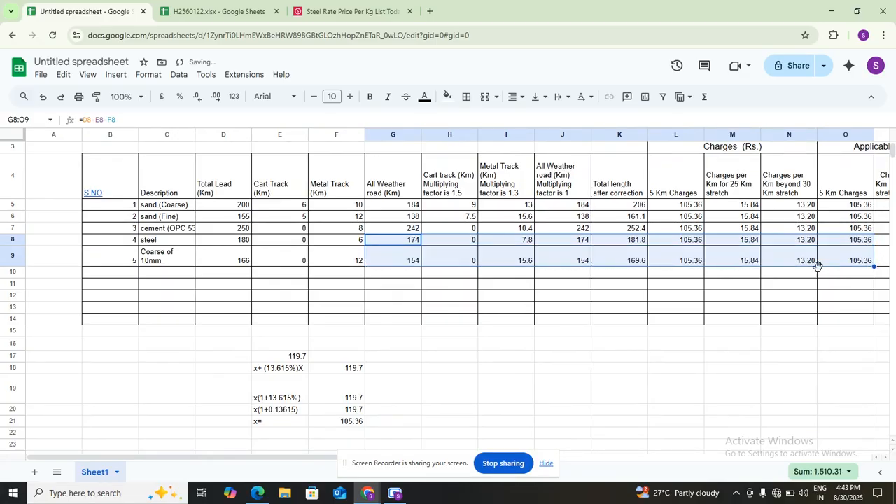
# Step: Fill the remaining applicable amounts, loading, toll, octroi and total transport cost from P8:W8 down into row 9
pyautogui.hscroll(5, 851, 296)
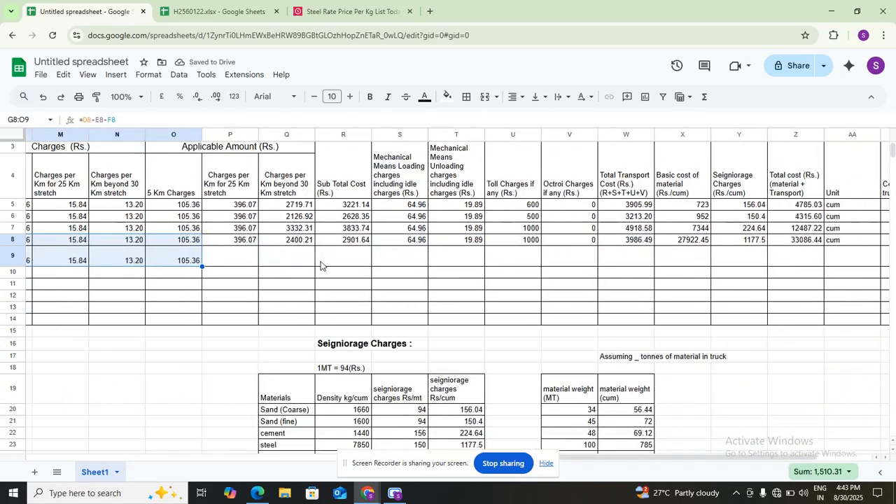
pyautogui.moveTo(231, 239); pyautogui.dragTo(641, 241)
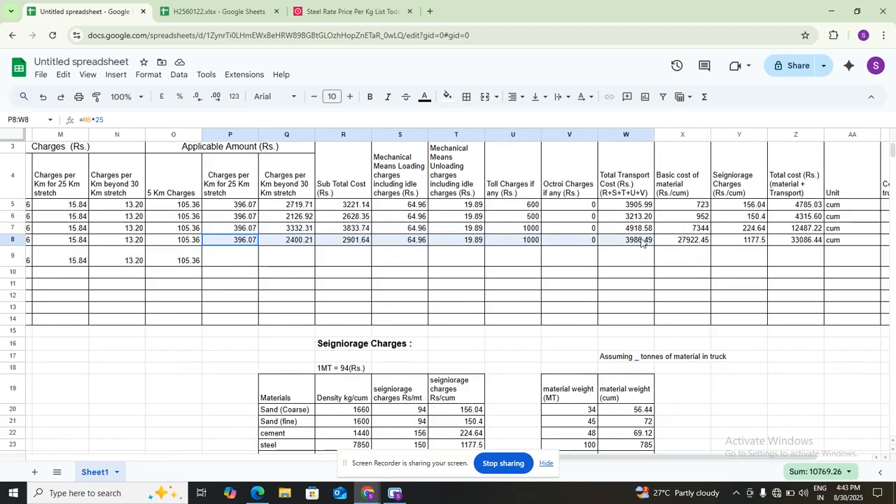
pyautogui.moveTo(654, 246); pyautogui.dragTo(652, 261)
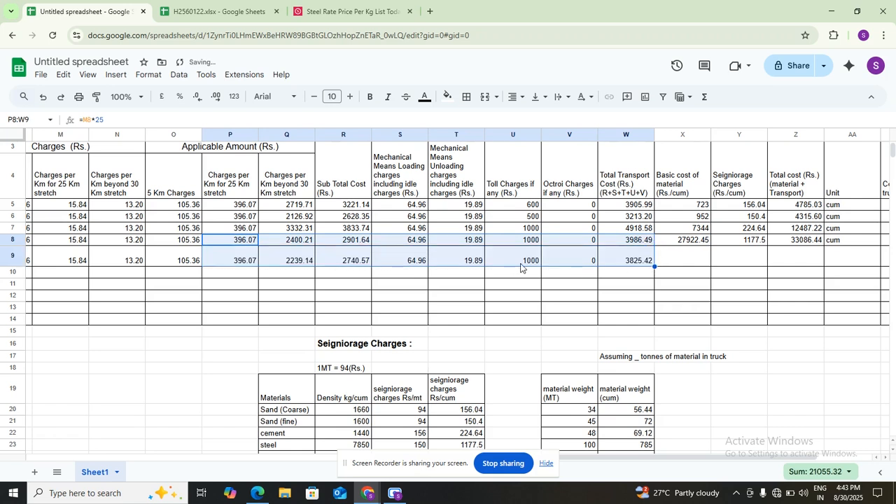
# Step: Set the toll charge in U9 of the Coarse of 10mm row to 700
pyautogui.doubleClick(526, 265)
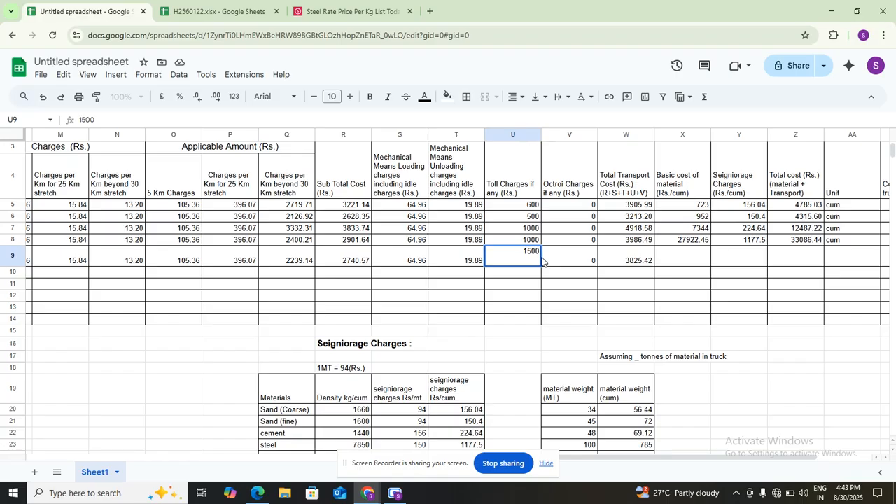
pyautogui.click(557, 261)
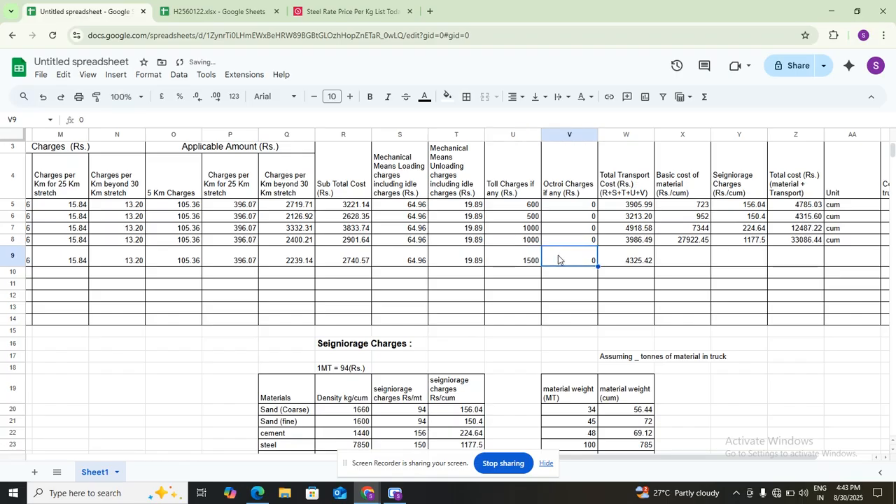
pyautogui.doubleClick(689, 260)
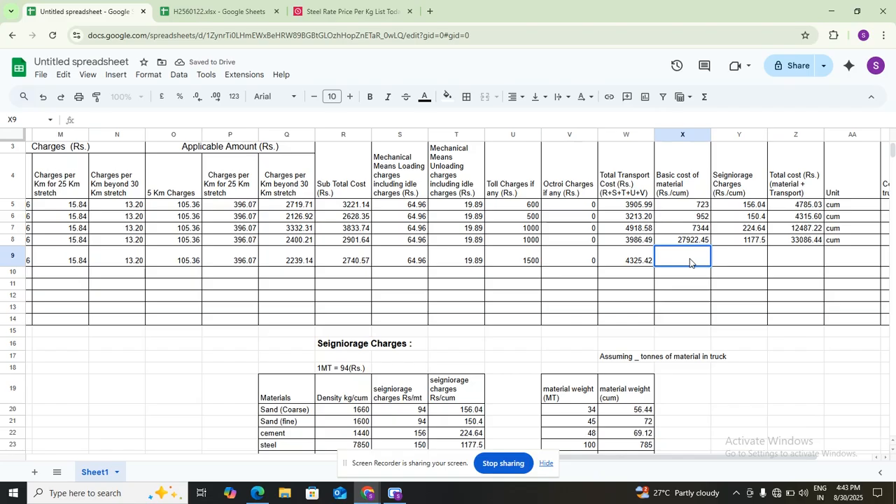
pyautogui.doubleClick(518, 256)
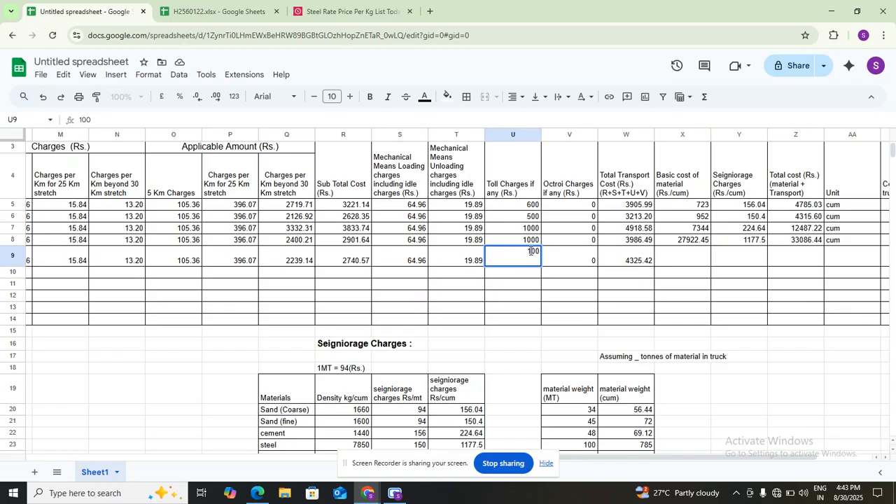
pyautogui.write('7')
# Step: Look up the basic rate of 10 mm coarse aggregate for X9 in the Telangana schedule of rates PDF open in Edge
pyautogui.click(679, 262)
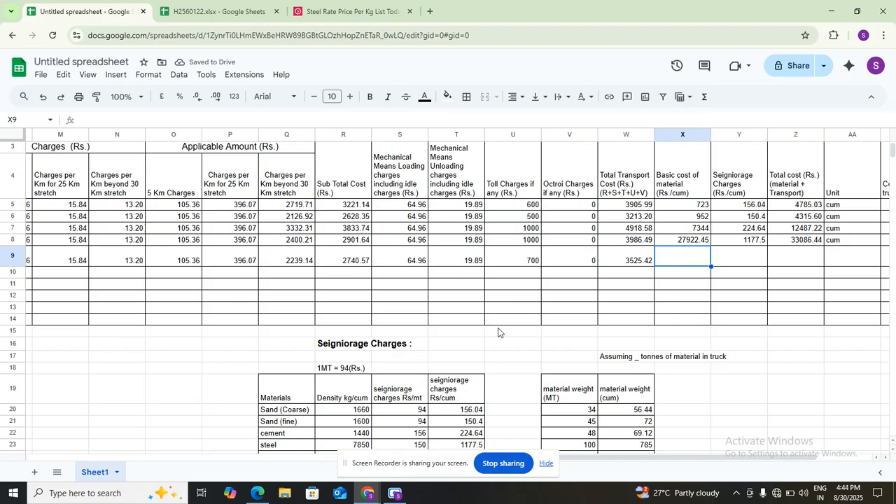
pyautogui.click(261, 496)
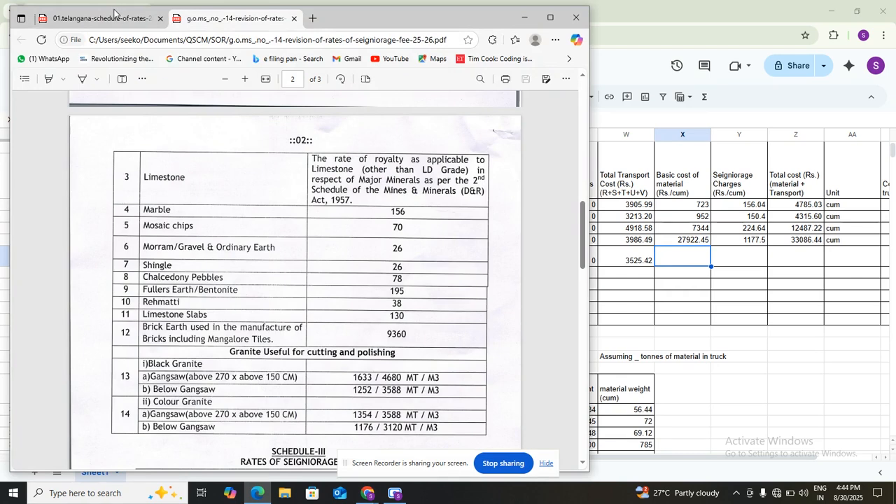
pyautogui.click(116, 18)
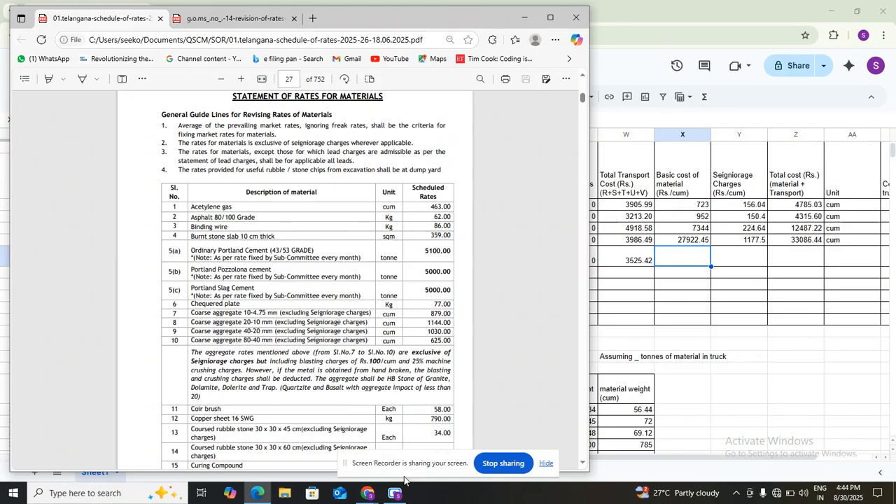
# Step: Back in the spreadsheet, set the seigniorage charges per MT for cement in S22 and steel in S23 to 0
pyautogui.click(635, 346)
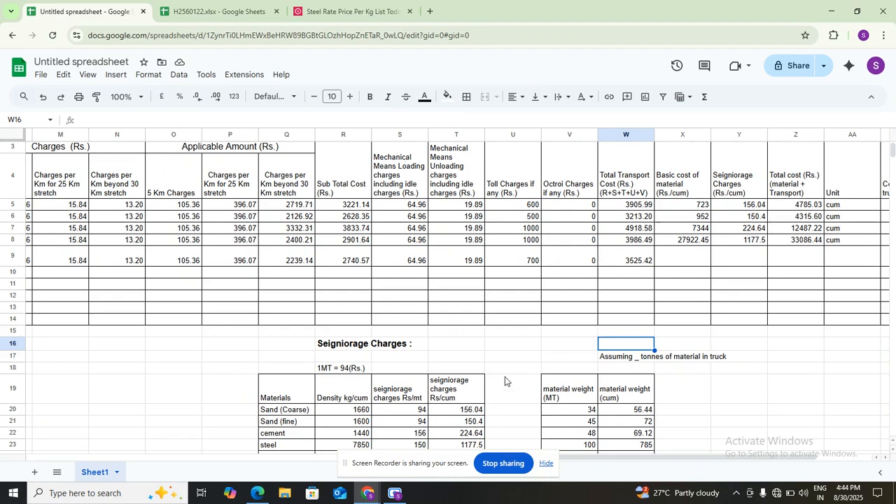
pyautogui.scroll(-2, 505, 381)
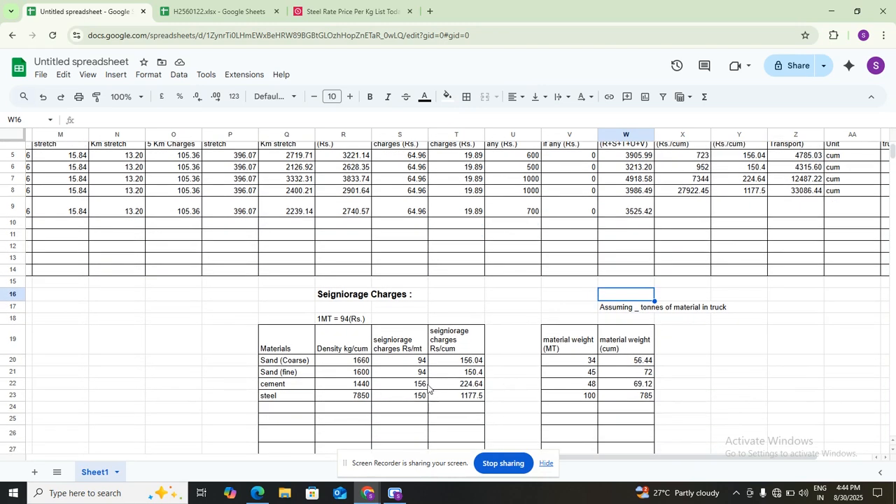
pyautogui.click(425, 385)
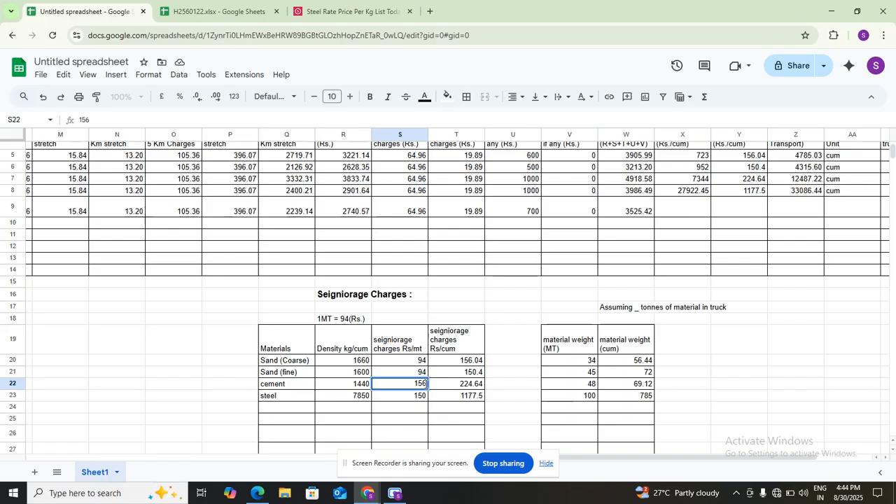
pyautogui.press('BackSpace')
pyautogui.press('BackSpace')
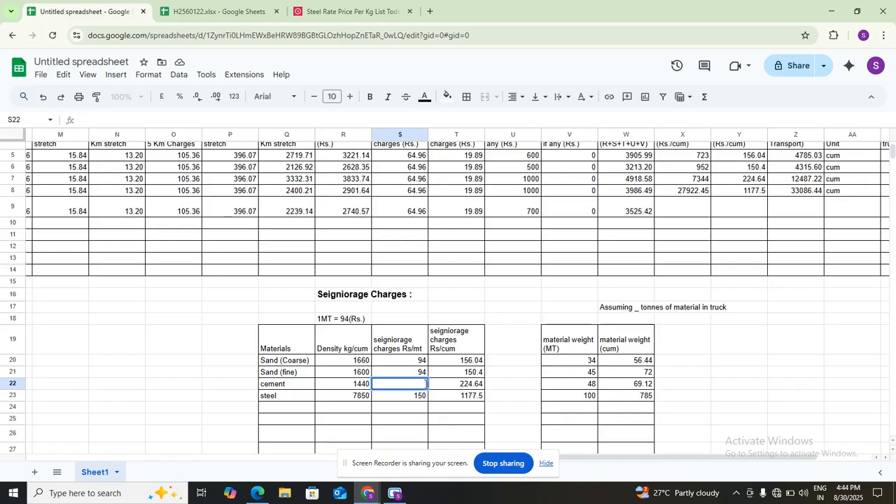
pyautogui.click(425, 397)
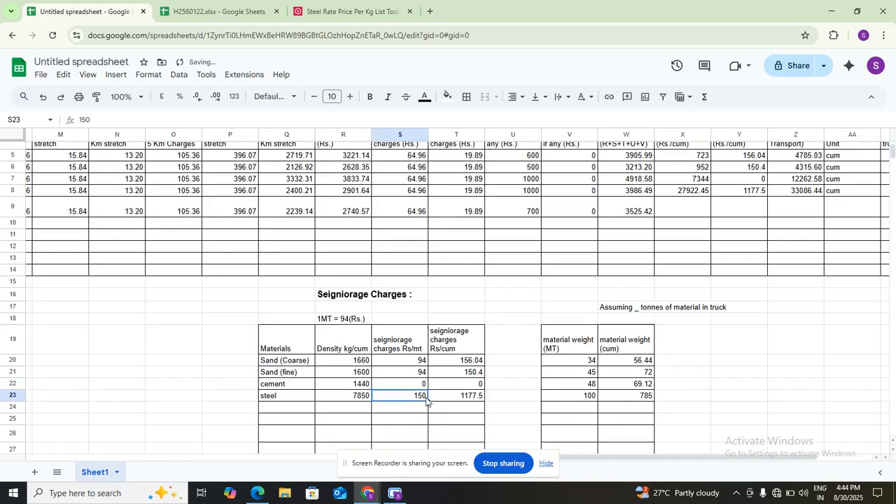
pyautogui.press('Delete')
pyautogui.write('0')
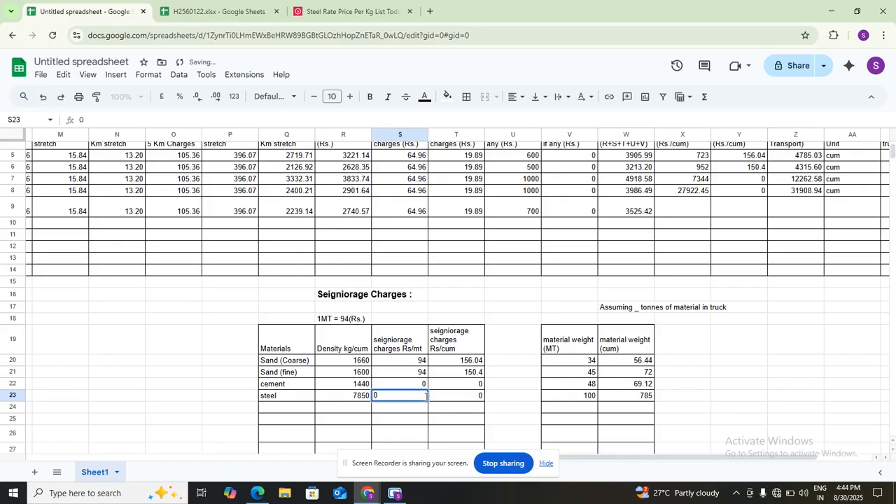
pyautogui.click(454, 413)
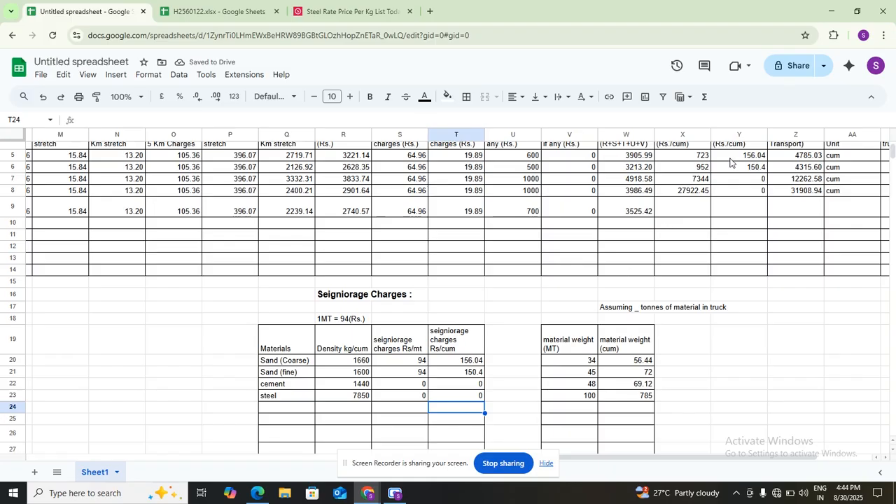
pyautogui.scroll(3, 731, 163)
pyautogui.scroll(-2, 730, 163)
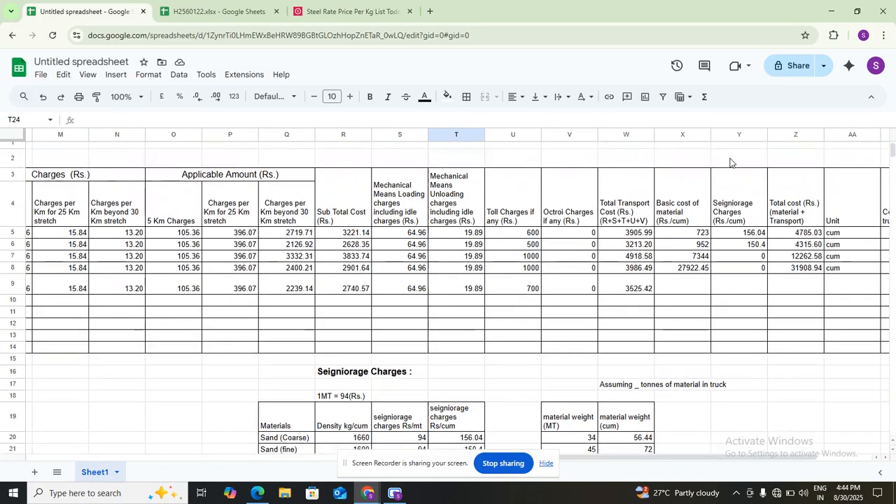
pyautogui.scroll(-1, 730, 163)
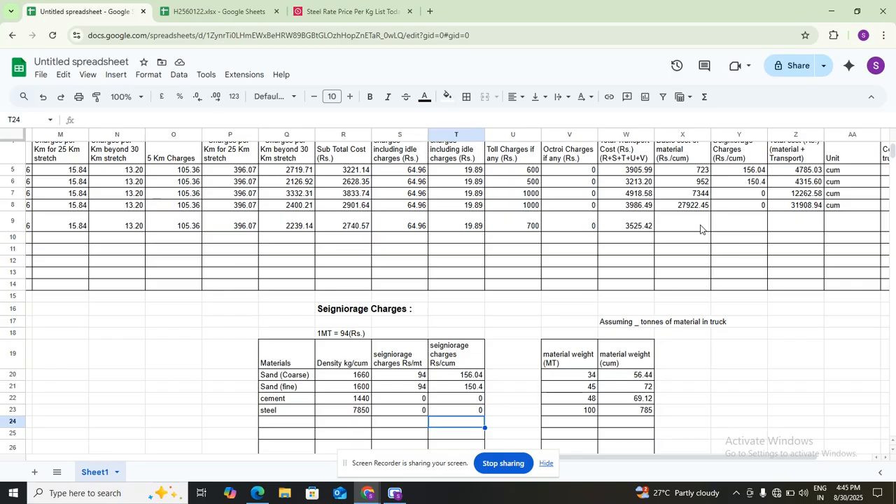
# Step: Recheck the 10 mm coarse aggregate rate in the schedule PDF in Edge, and enter 879 as its basic cost in X9 of the spreadsheet
pyautogui.scroll(1, 692, 229)
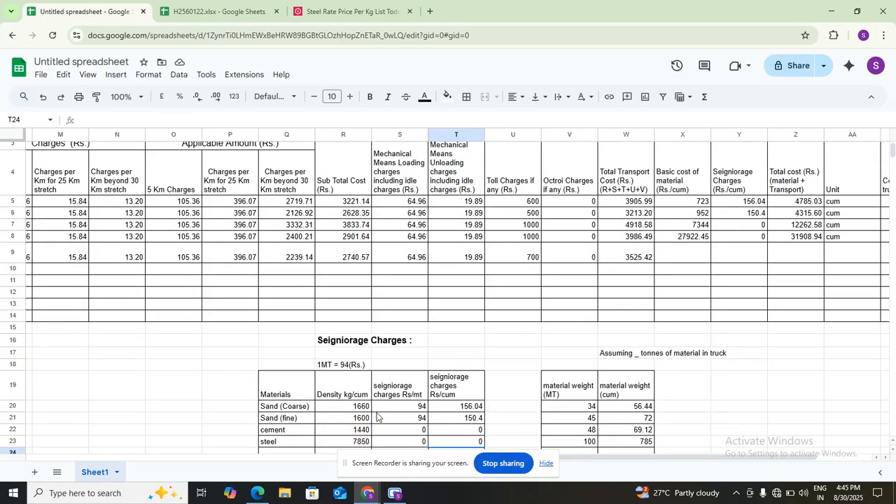
pyautogui.click(257, 496)
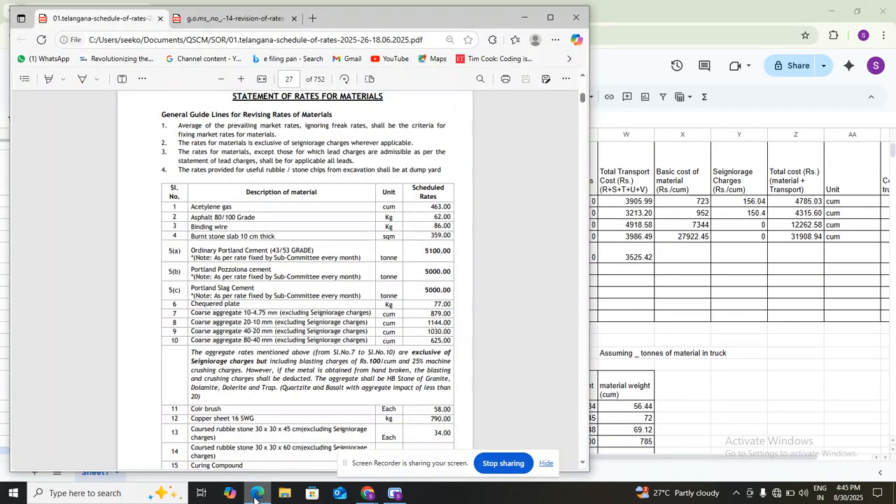
pyautogui.click(368, 493)
pyautogui.click(344, 444)
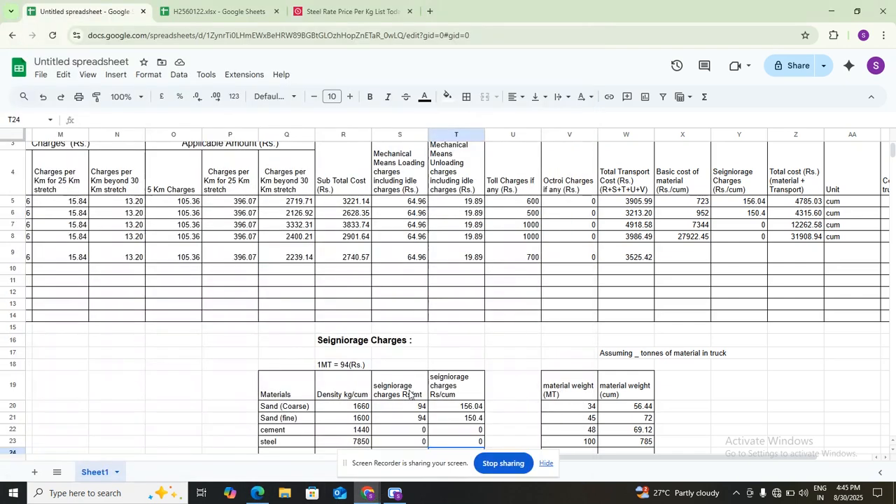
pyautogui.click(685, 253)
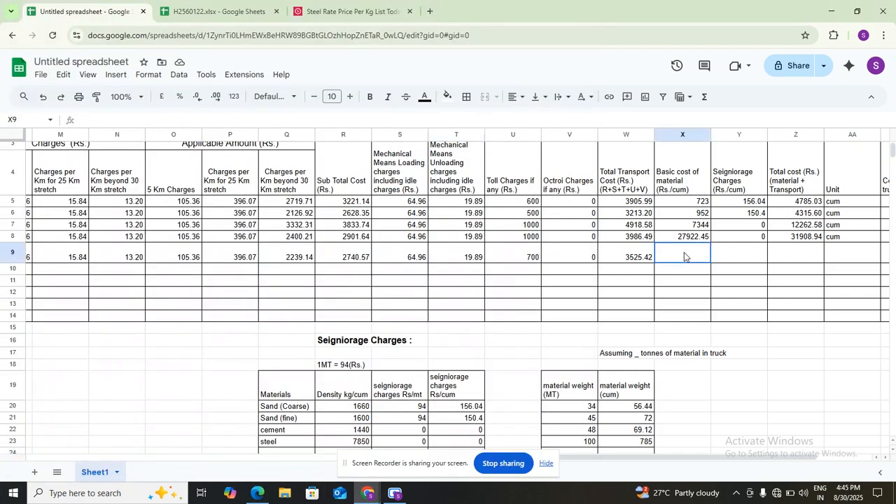
pyautogui.write('879')
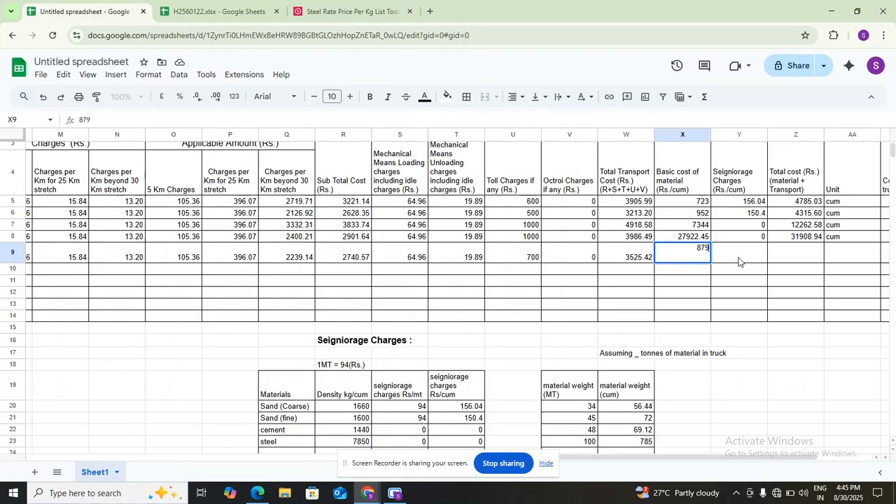
pyautogui.click(739, 262)
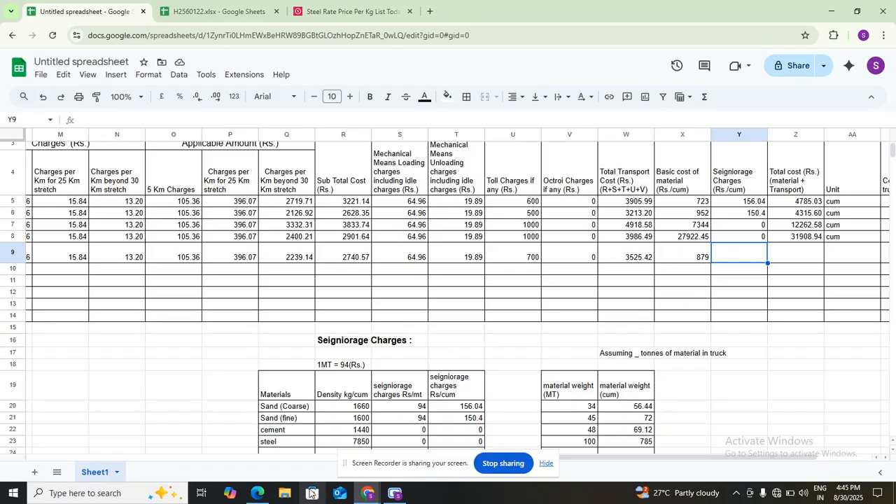
# Step: Look up the seigniorage fee per metric tonne for road metal in the seigniorage fee revision PDF open in Edge
pyautogui.click(258, 494)
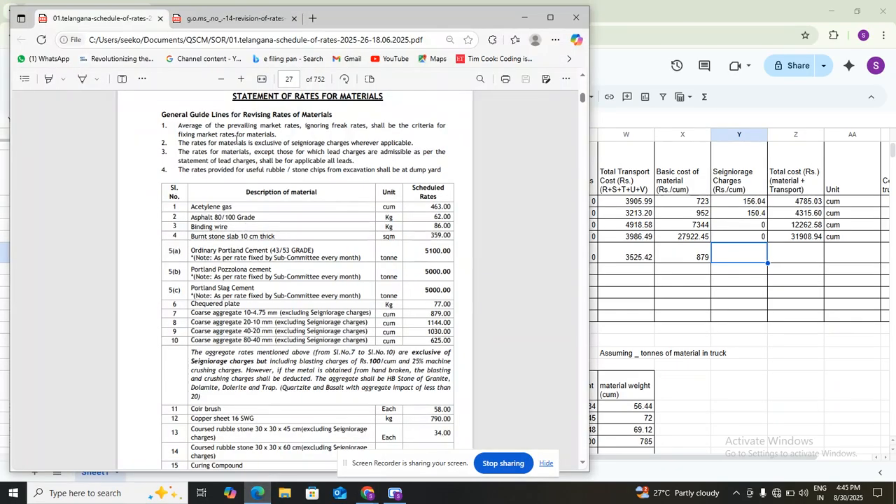
pyautogui.click(230, 22)
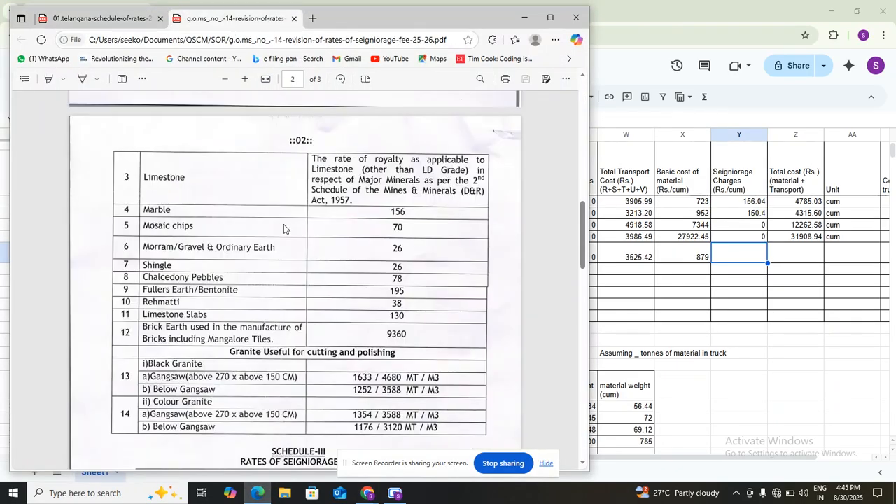
pyautogui.scroll(3, 284, 245)
pyautogui.scroll(1, 283, 248)
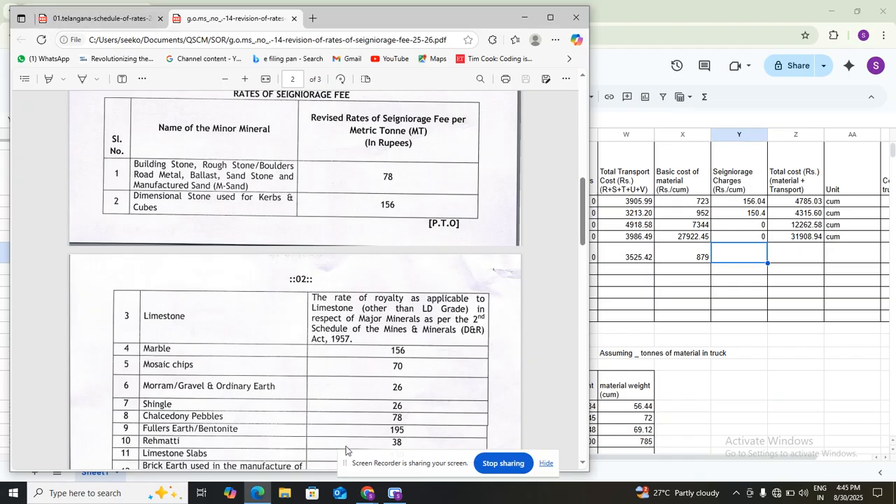
# Step: Back in the spreadsheet, add "coarse of 10mm" in Q24 of the seigniorage table with a density of 1550 kg/cum in R24
pyautogui.click(368, 495)
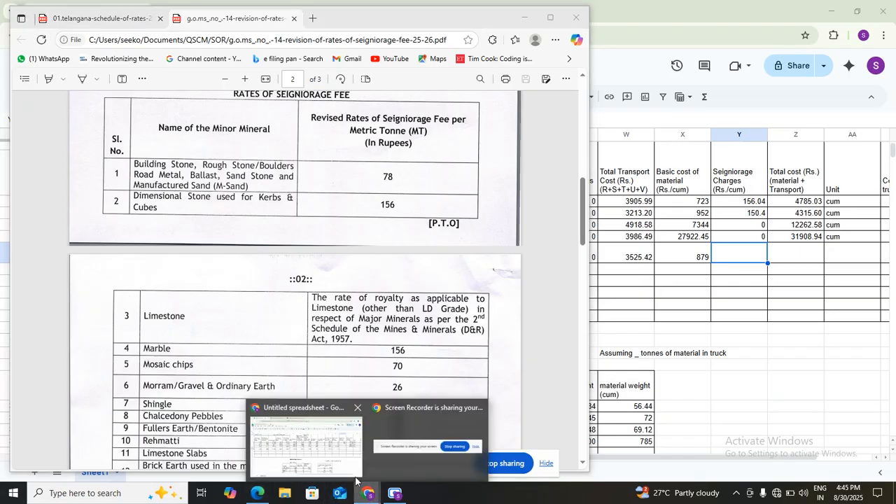
pyautogui.click(315, 445)
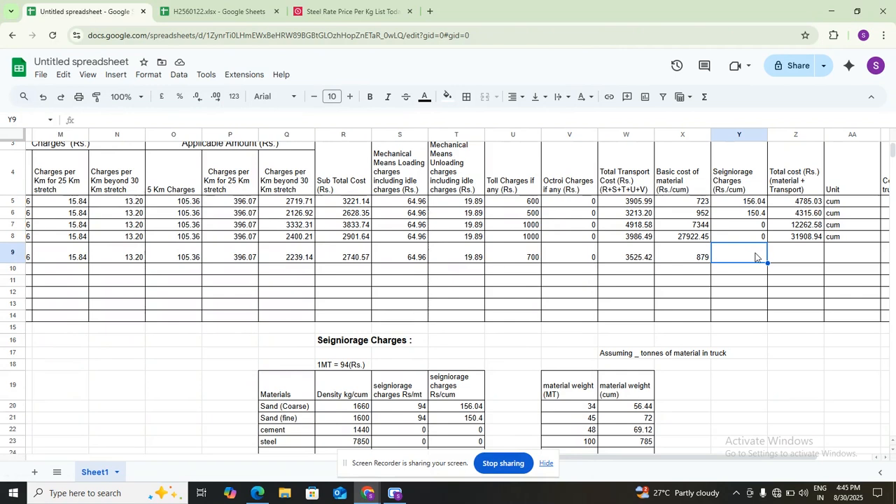
pyautogui.scroll(-2, 502, 384)
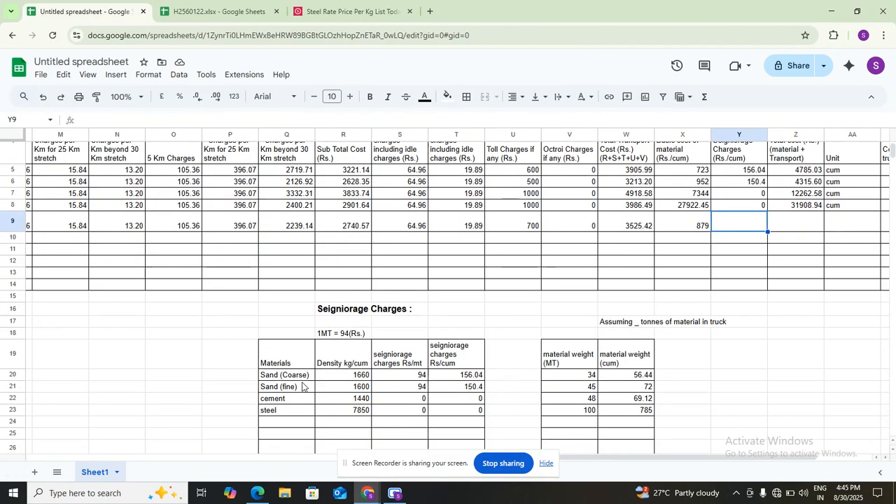
pyautogui.click(293, 421)
pyautogui.write('coarse')
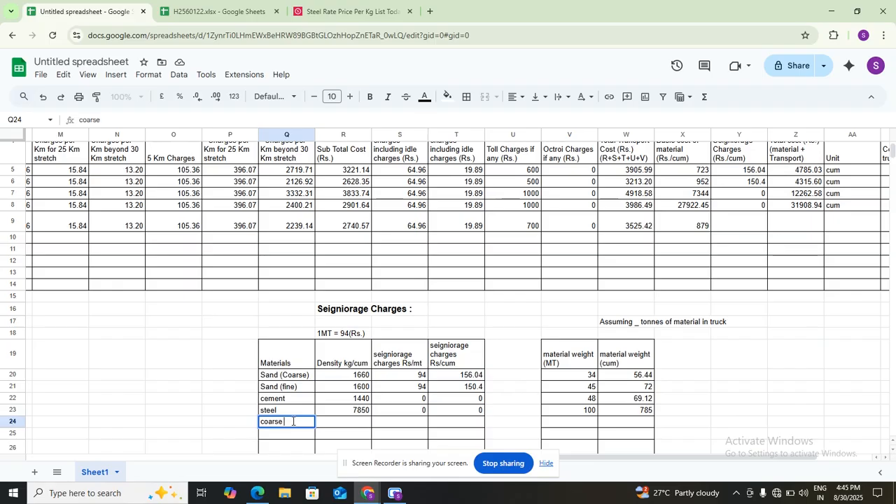
pyautogui.write(' of 10mm')
pyautogui.doubleClick(339, 421)
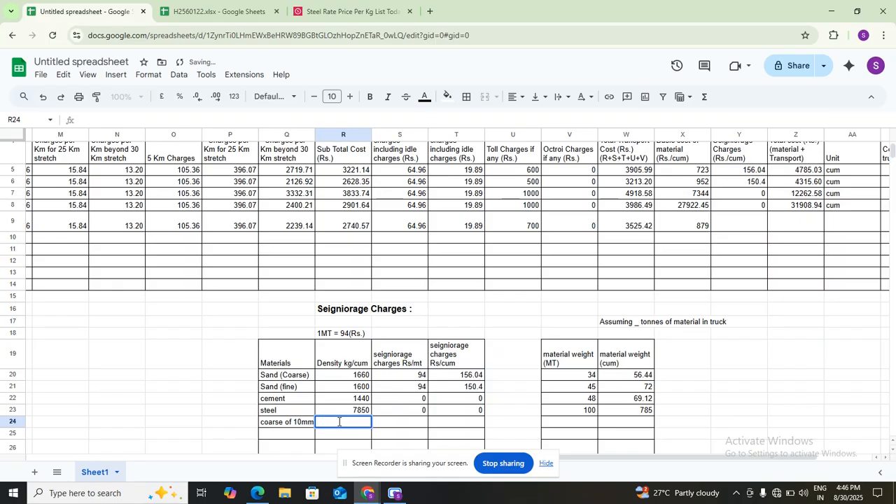
pyautogui.write('1550')
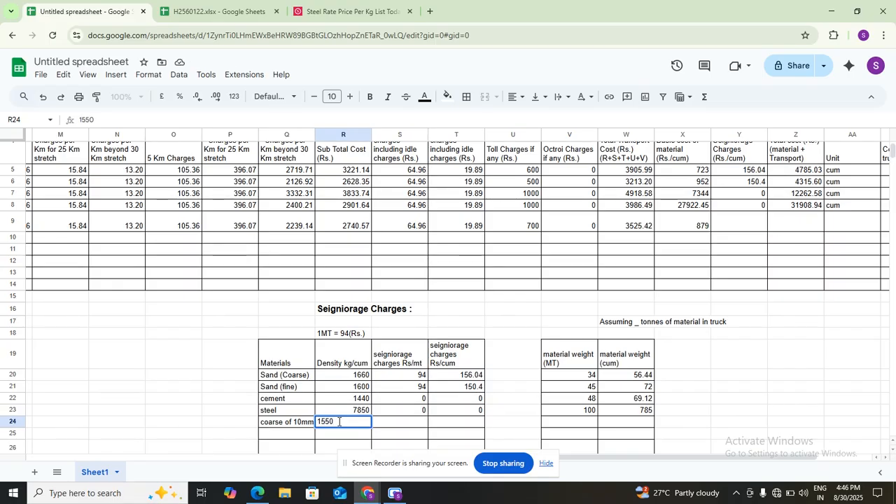
# Step: Set the seigniorage charge per MT in S24 to 78 and fill the per-cum formula from T23 down to T24
pyautogui.click(412, 418)
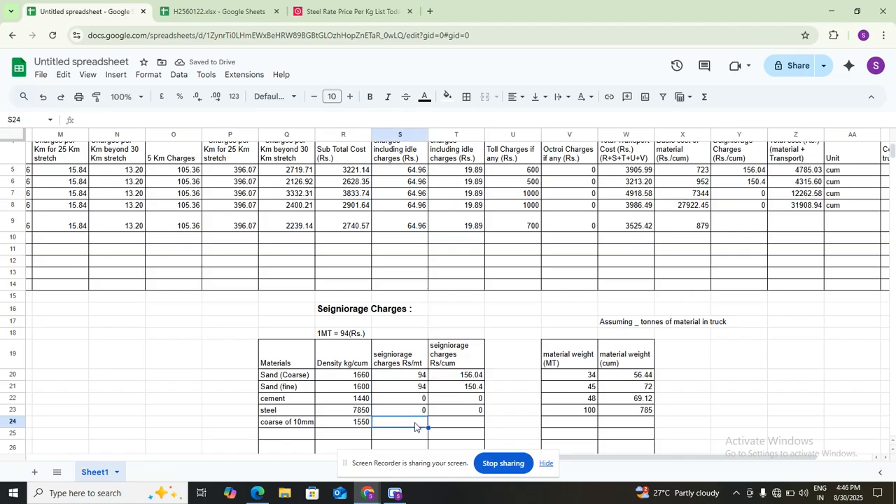
pyautogui.write('78')
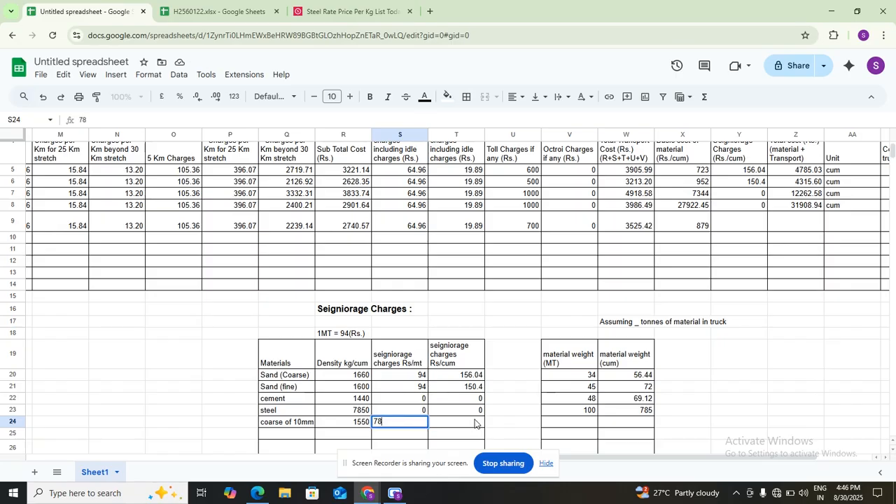
pyautogui.click(475, 423)
pyautogui.click(474, 410)
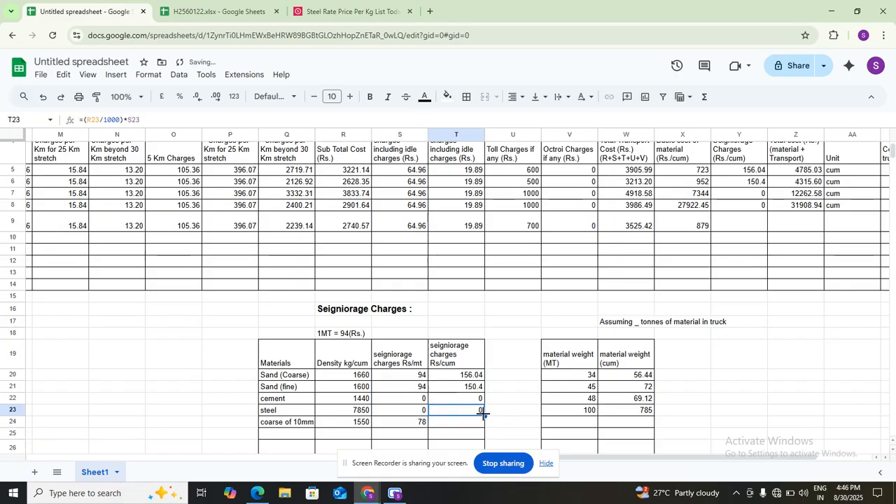
pyautogui.moveTo(484, 416); pyautogui.dragTo(481, 428)
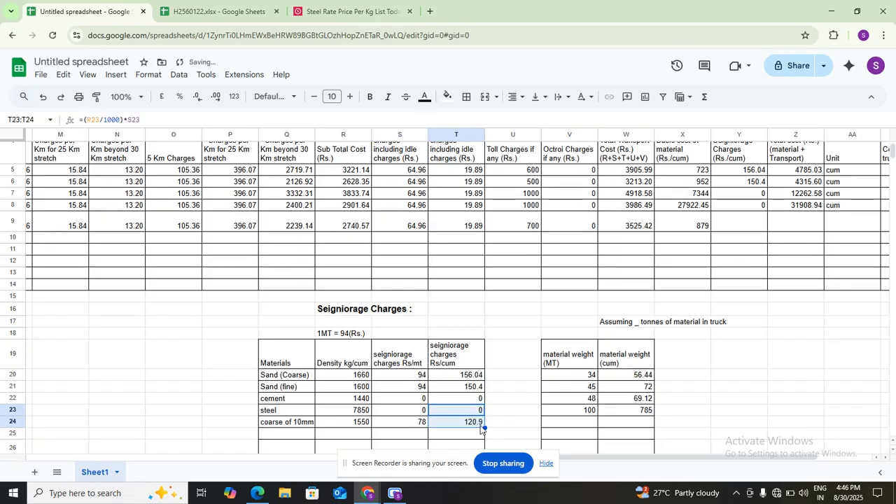
# Step: Set the 10 mm coarse material weight in V24 to 49 MT and fill the cum formula from W23 down to W24
pyautogui.click(574, 428)
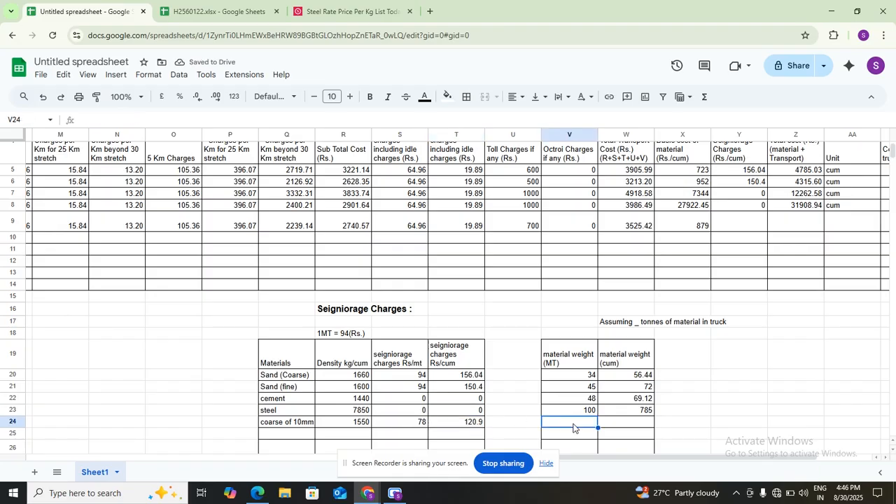
pyautogui.write('45')
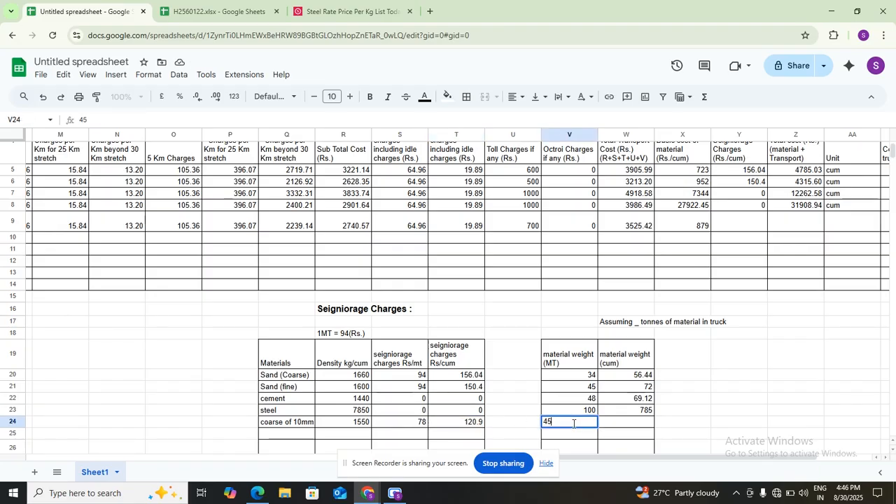
pyautogui.write('9')
pyautogui.click(617, 424)
pyautogui.click(646, 412)
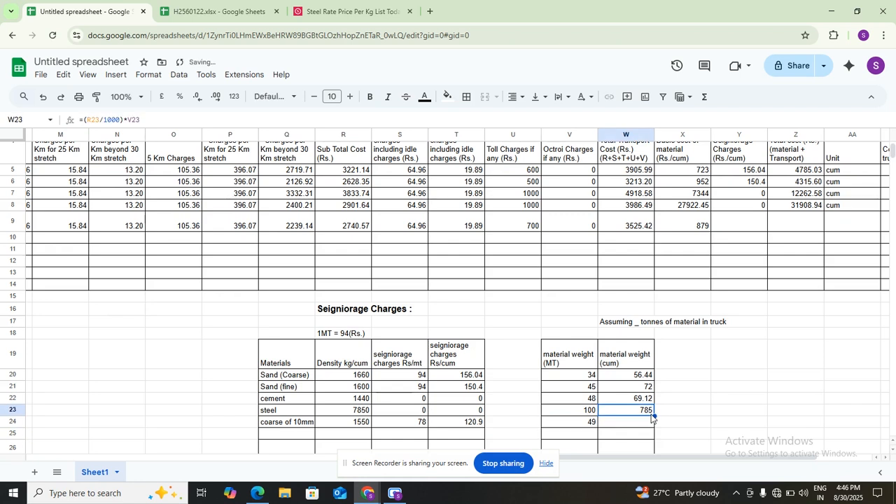
pyautogui.moveTo(654, 416); pyautogui.dragTo(651, 426)
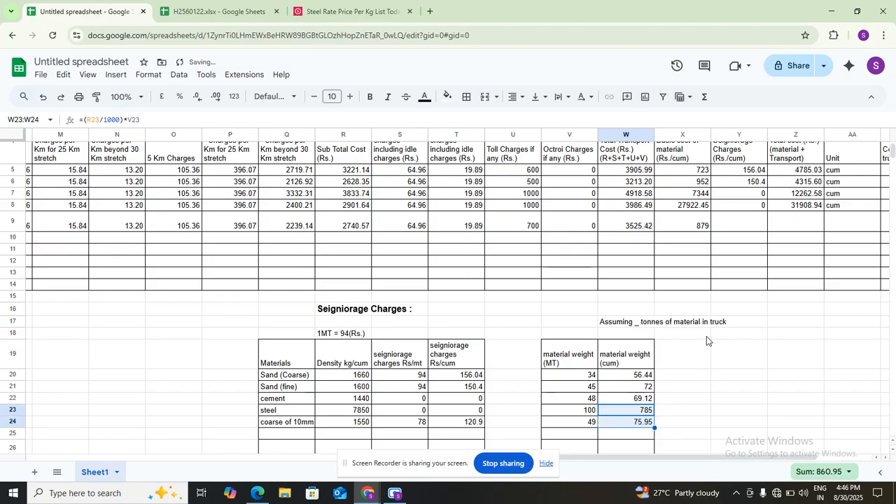
# Step: Fill the seigniorage charges, total cost, unit and cost per truck from Y8:AB8 down into row 9
pyautogui.hscroll(3, 757, 220)
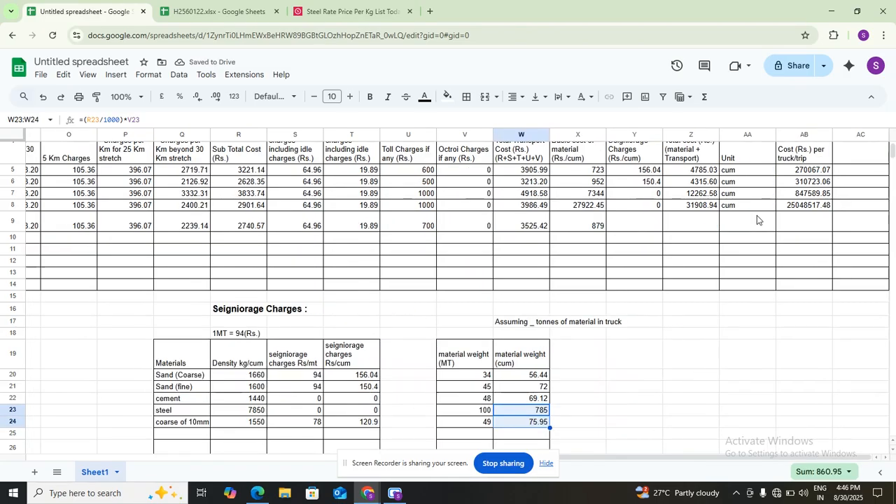
pyautogui.moveTo(645, 208); pyautogui.dragTo(846, 205)
pyautogui.moveTo(832, 207); pyautogui.dragTo(828, 207)
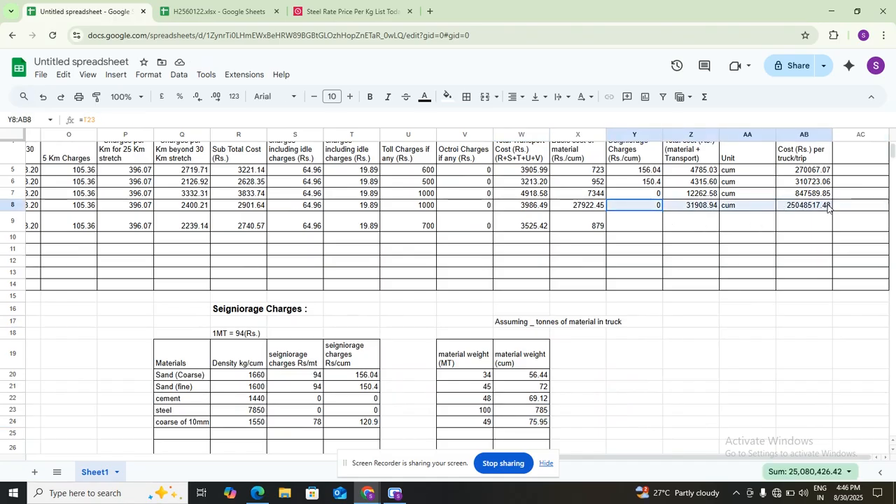
pyautogui.moveTo(832, 211); pyautogui.dragTo(830, 230)
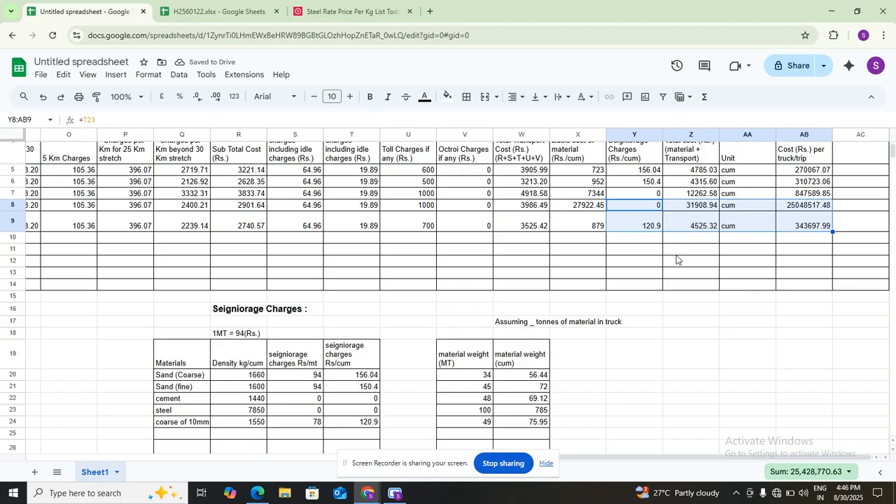
pyautogui.scroll(3, 677, 260)
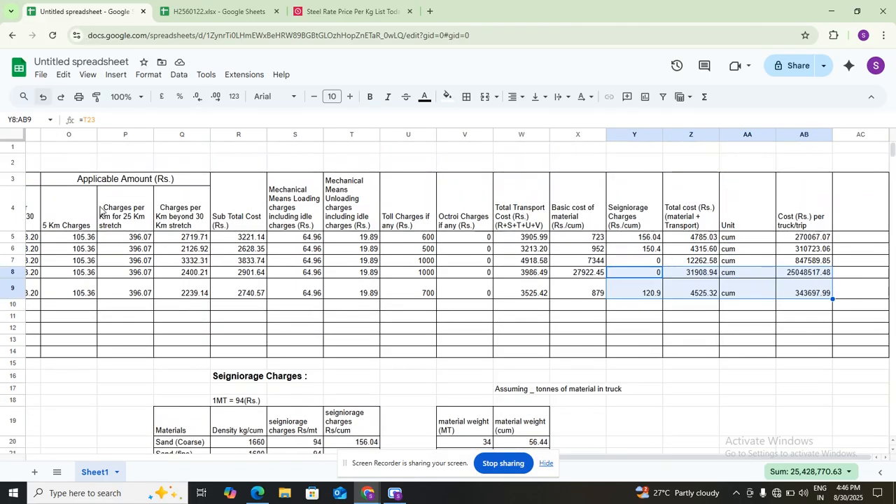
pyautogui.hscroll(-10, 121, 249)
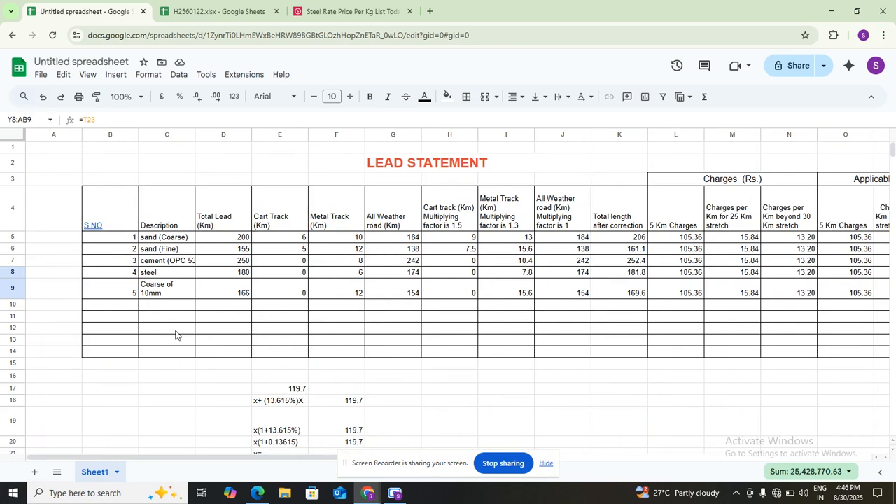
pyautogui.scroll(-1, 175, 336)
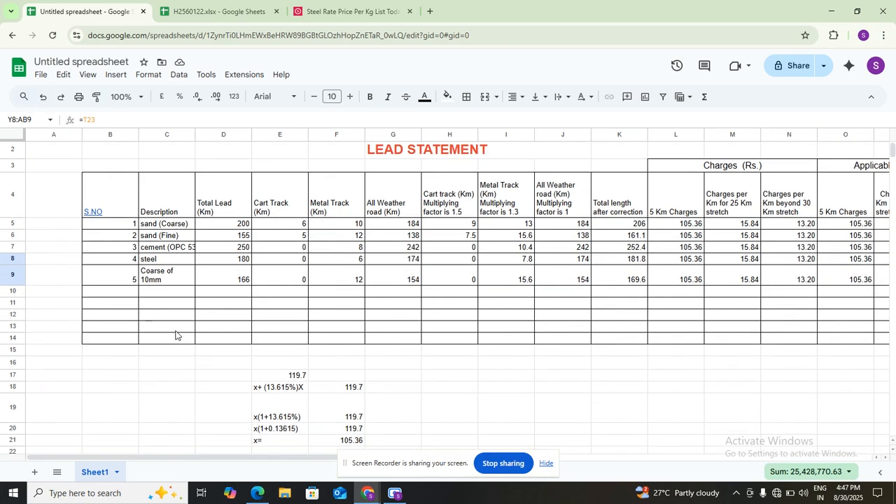